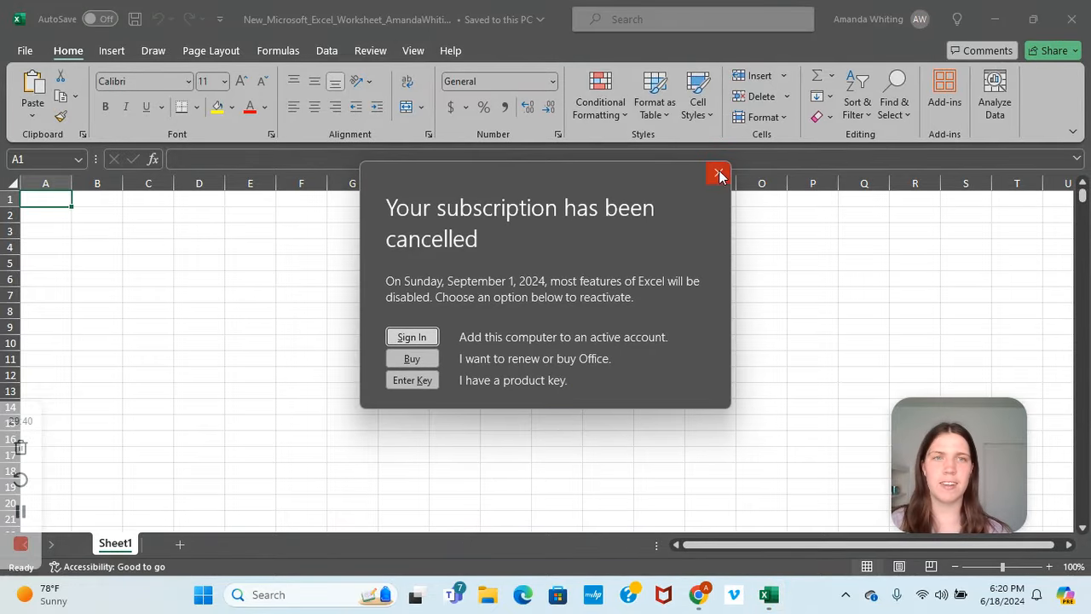
Dismiss the subscription notice, switch to Chrome and copy the expected file name without its extension from the MindTap project page.
left_click(719, 172)
left_click(699, 594)
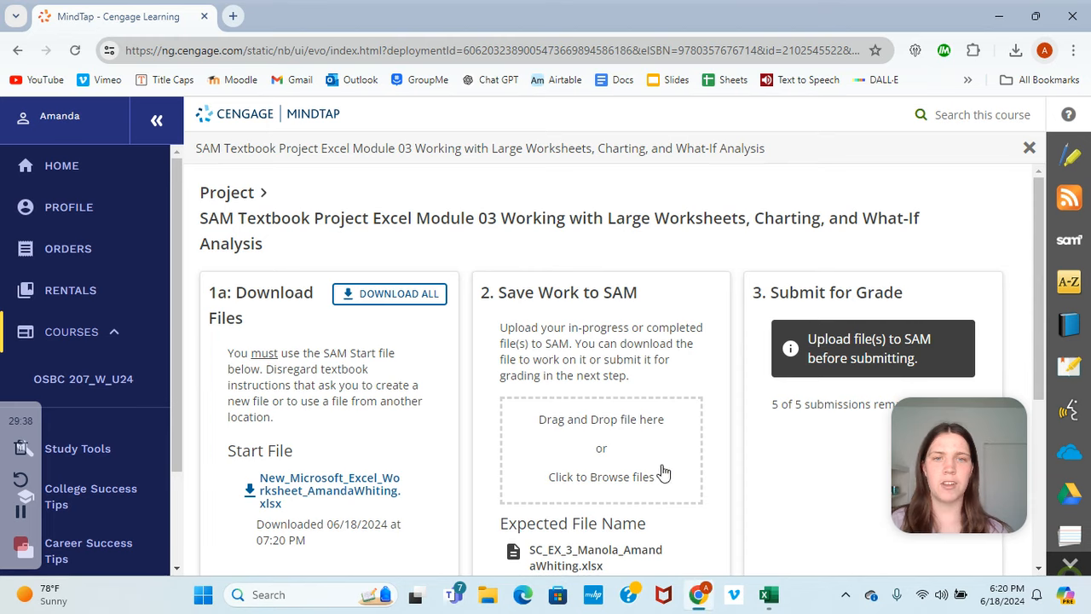
scroll(621, 428, "down", 3)
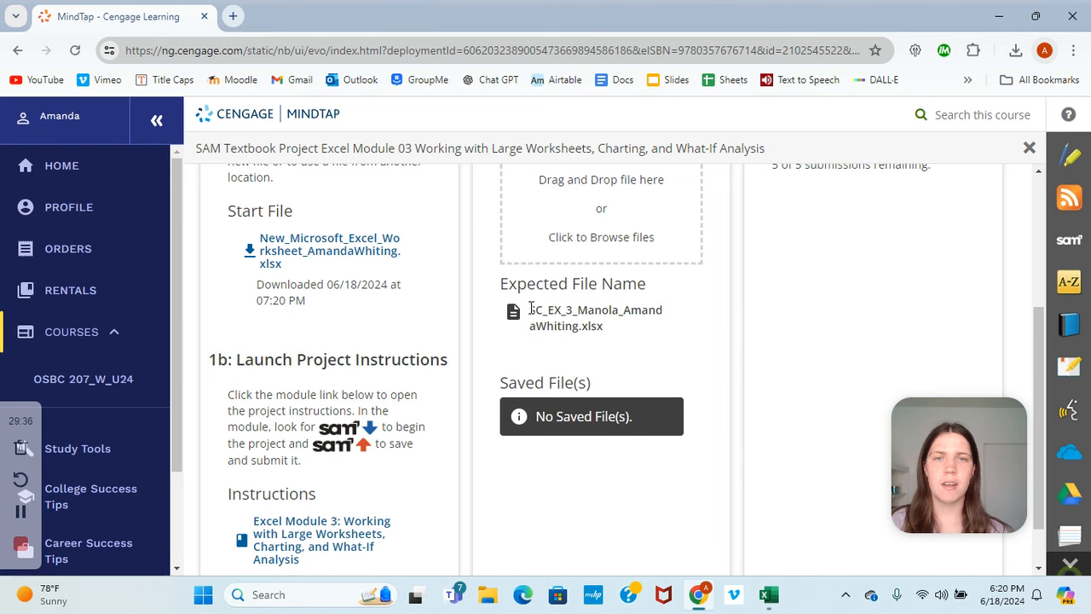
left_click_drag(530, 308, 578, 324)
right_click(576, 325)
left_click(602, 344)
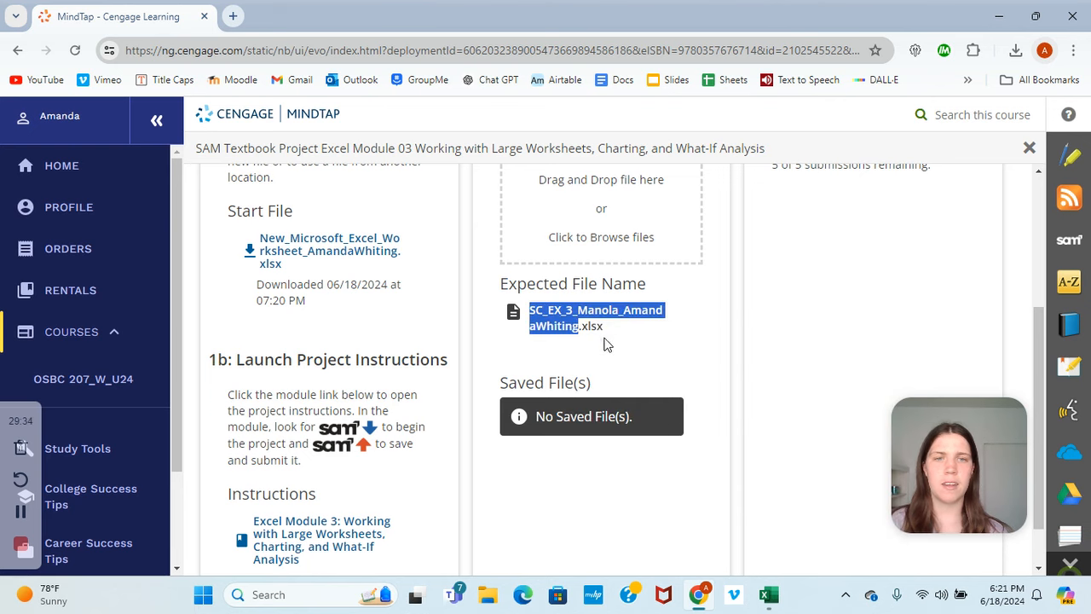
Switch back to the blank Excel workbook and save it in Downloads as an .xlsx workbook under the copied file name.
mouse_move(769, 605)
left_click(747, 518)
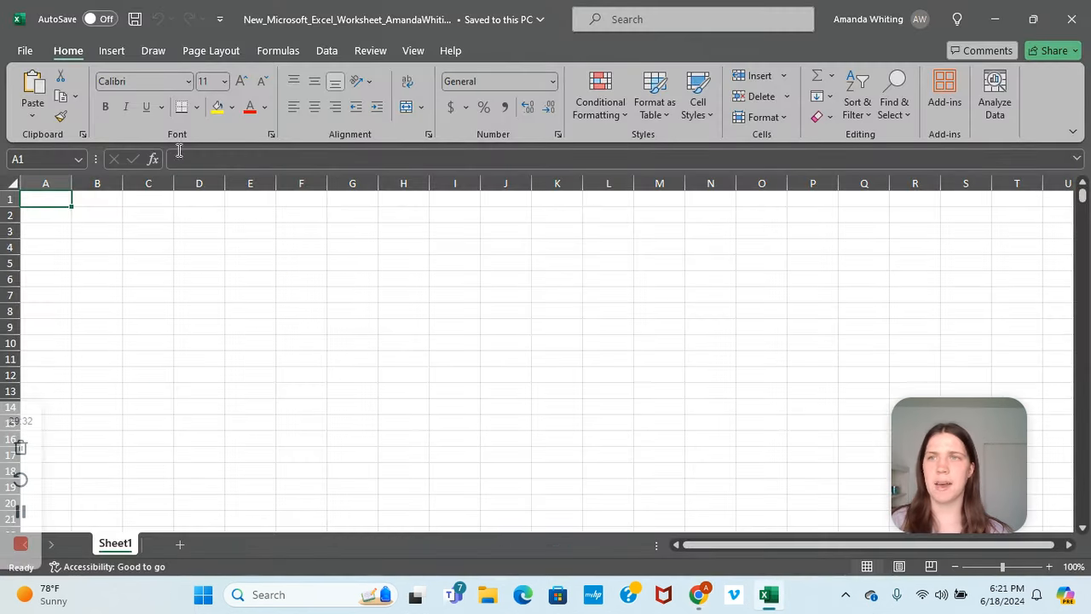
left_click(23, 53)
left_click(51, 295)
double_click(473, 120)
key("ctrl+a")
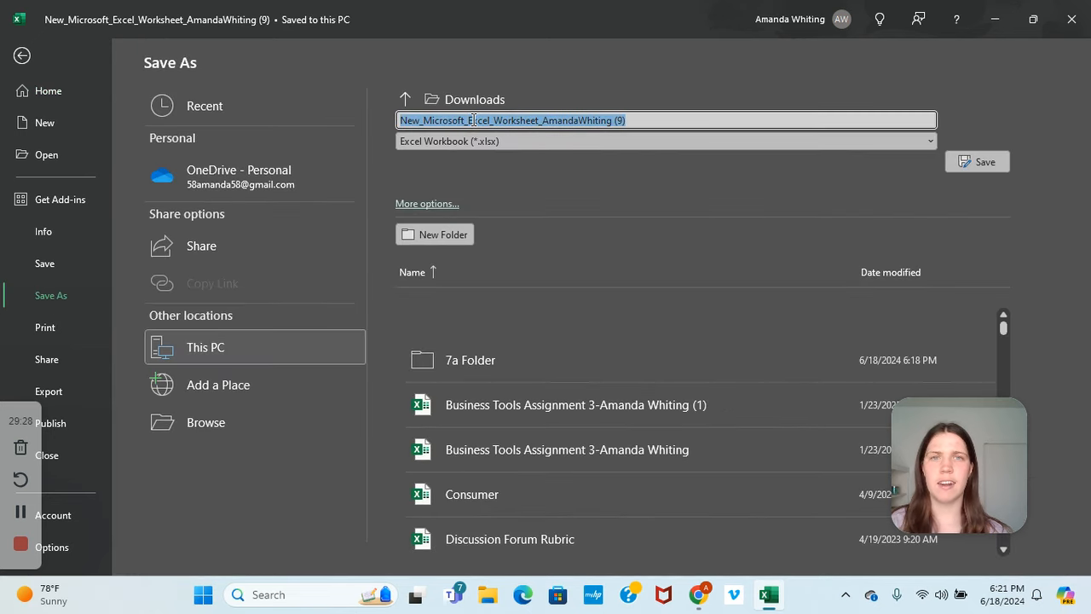
right_click(405, 122)
left_click(442, 168)
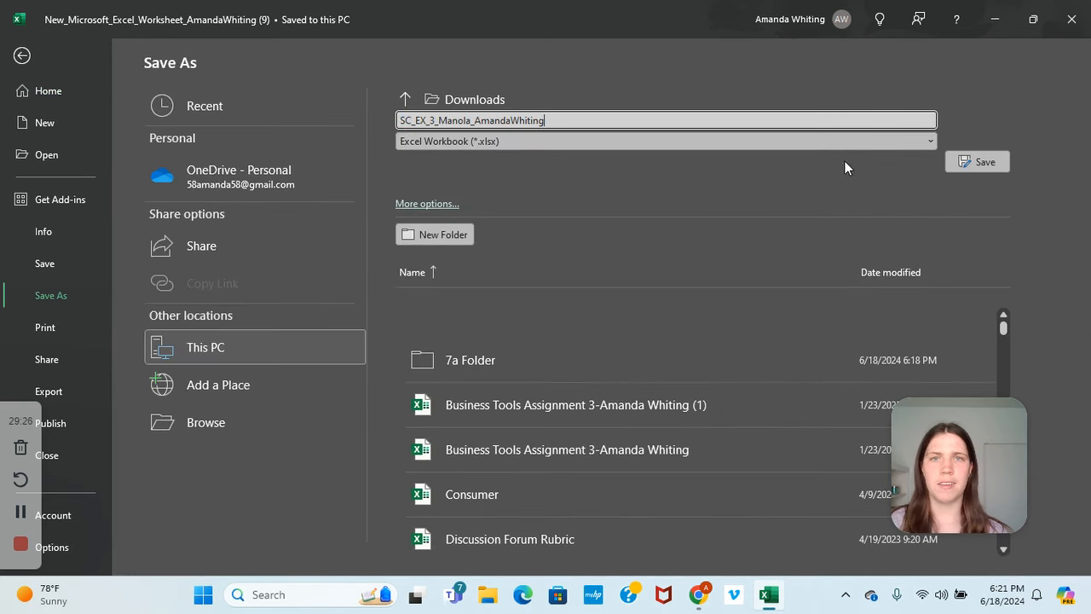
left_click(973, 163)
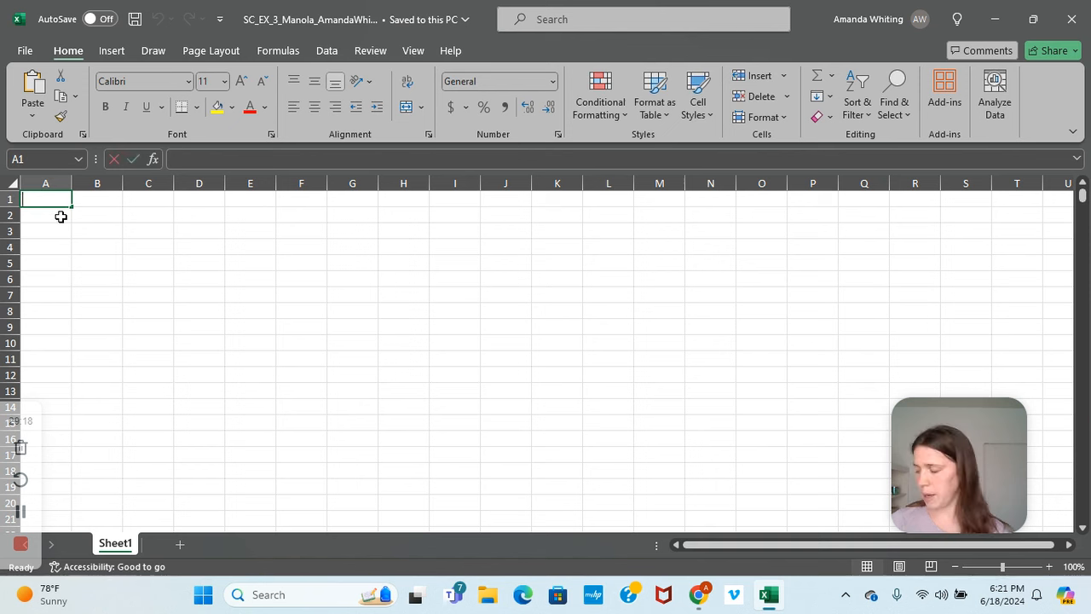
Enter the worksheet title "Manola Deparment Stores, Inc." in cell A1.
type("Manola Depar")
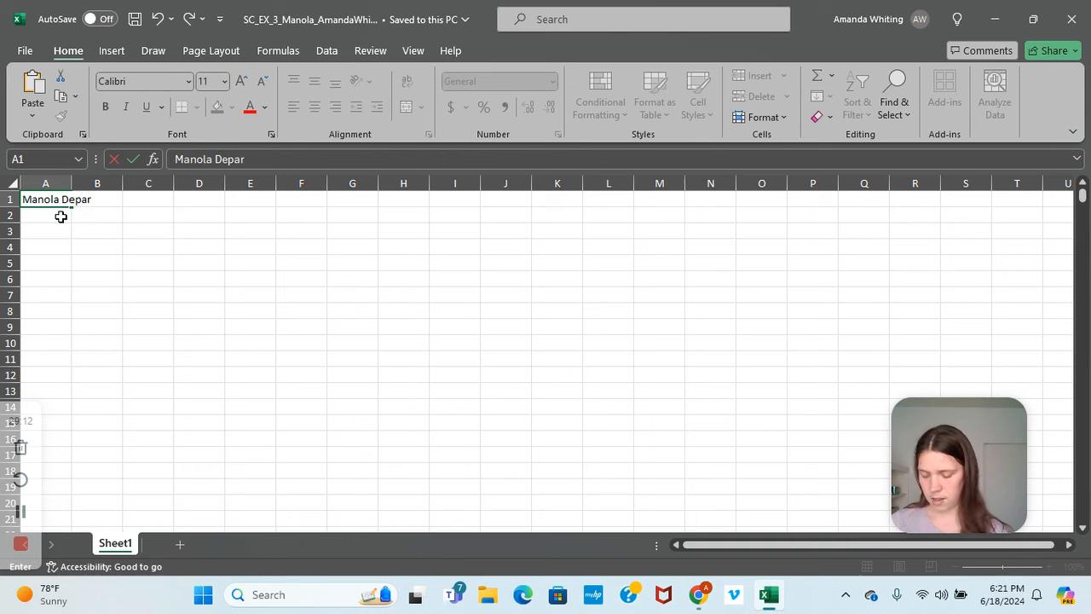
type("ment Stores,")
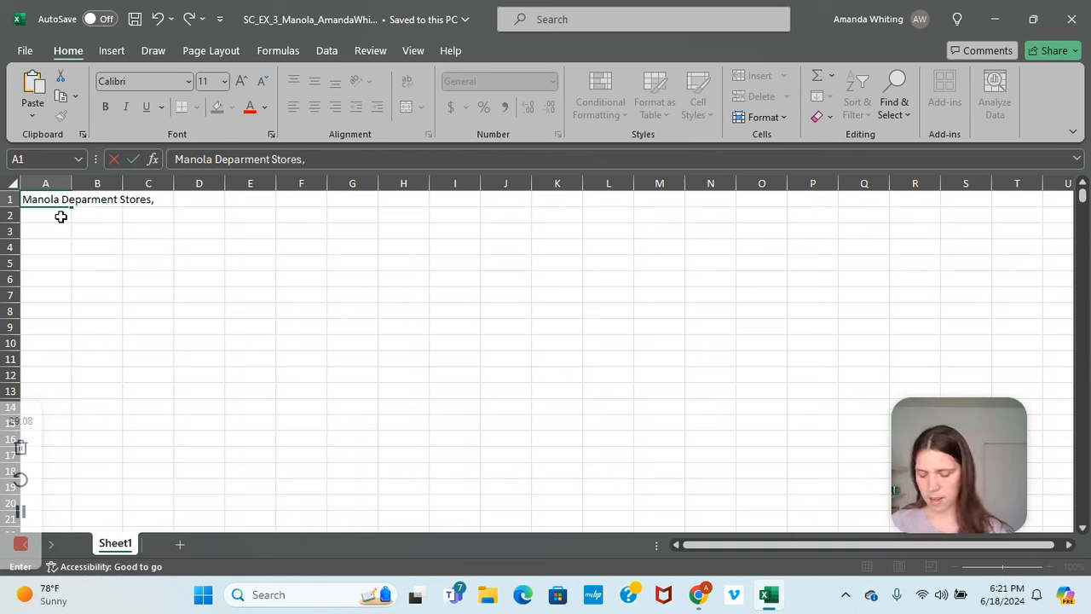
type(" Inc.")
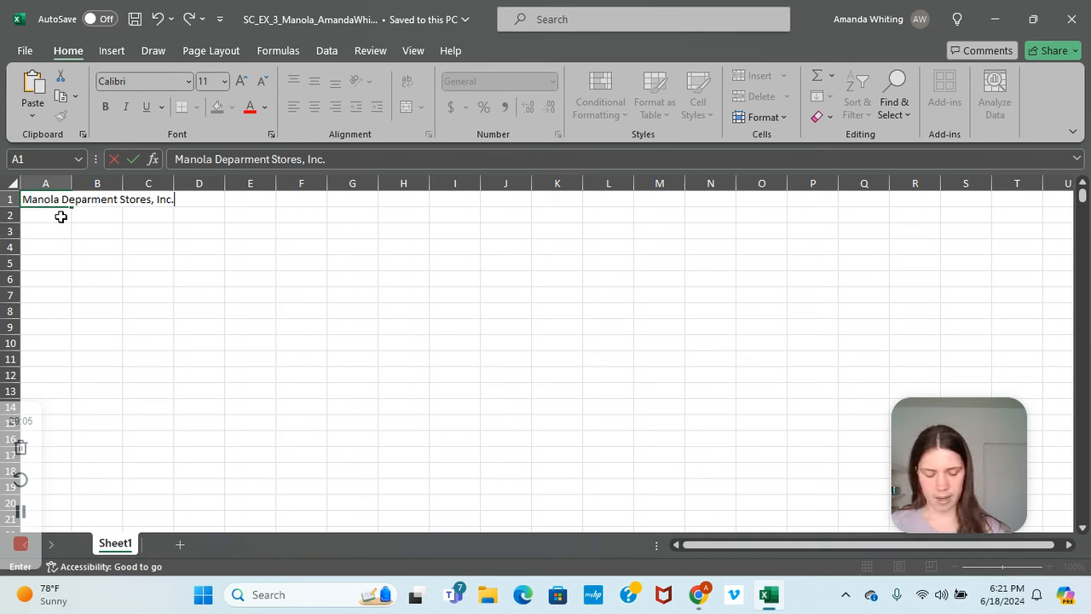
key("Return")
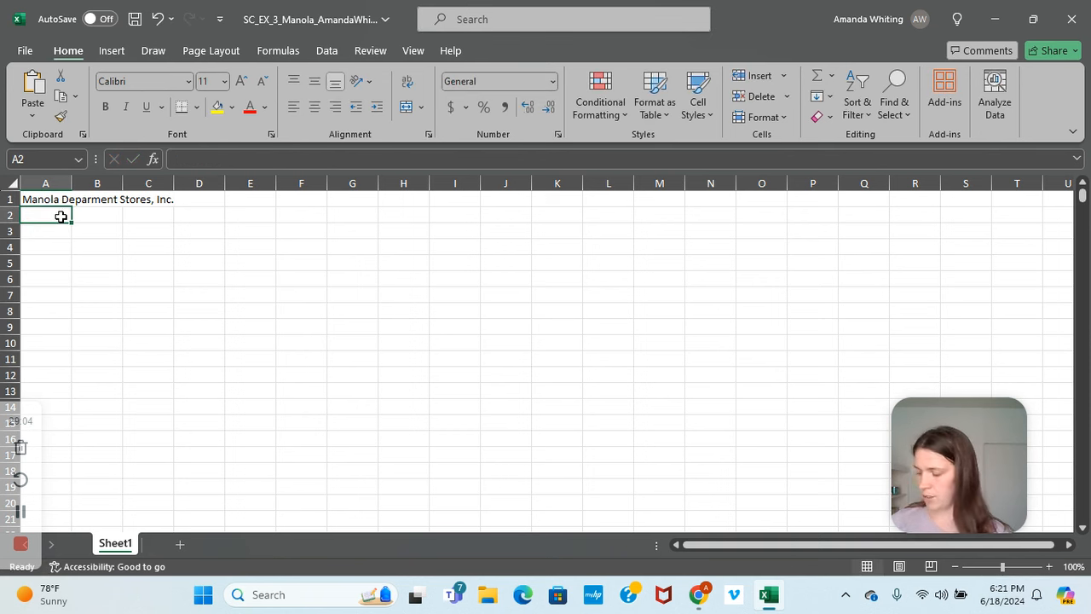
Enter the subtitle "Six-Month Financial Projection" in cell A2.
type("Six-Month")
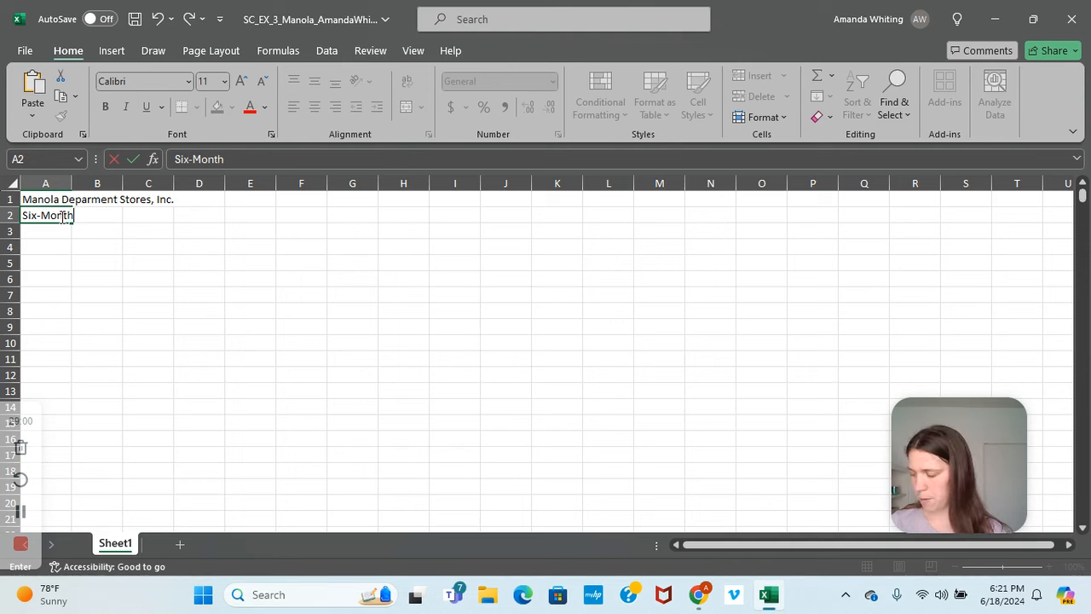
type(" F")
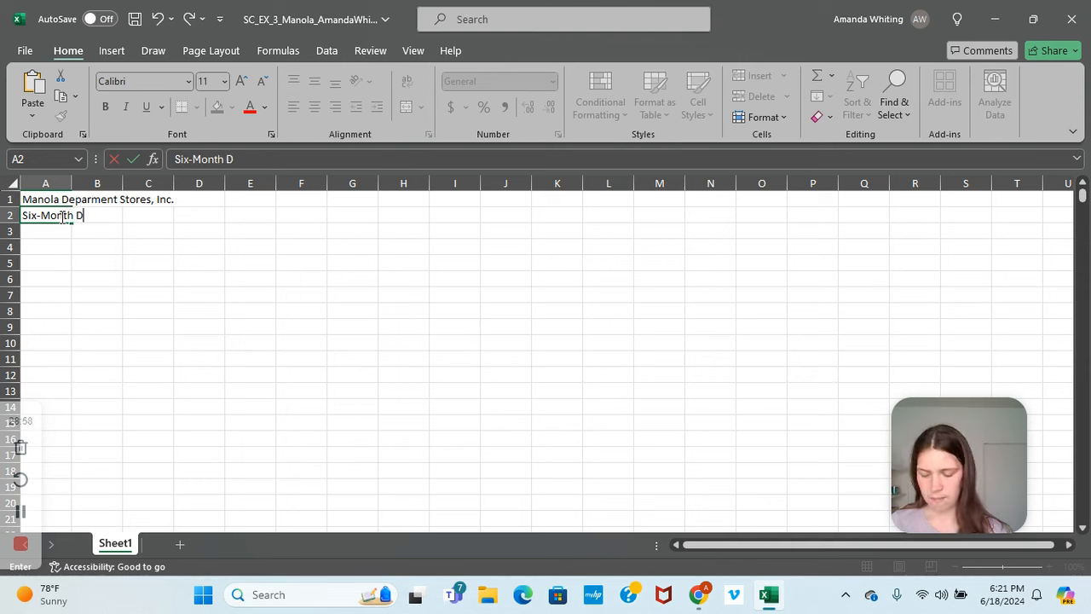
type("inancial Pro")
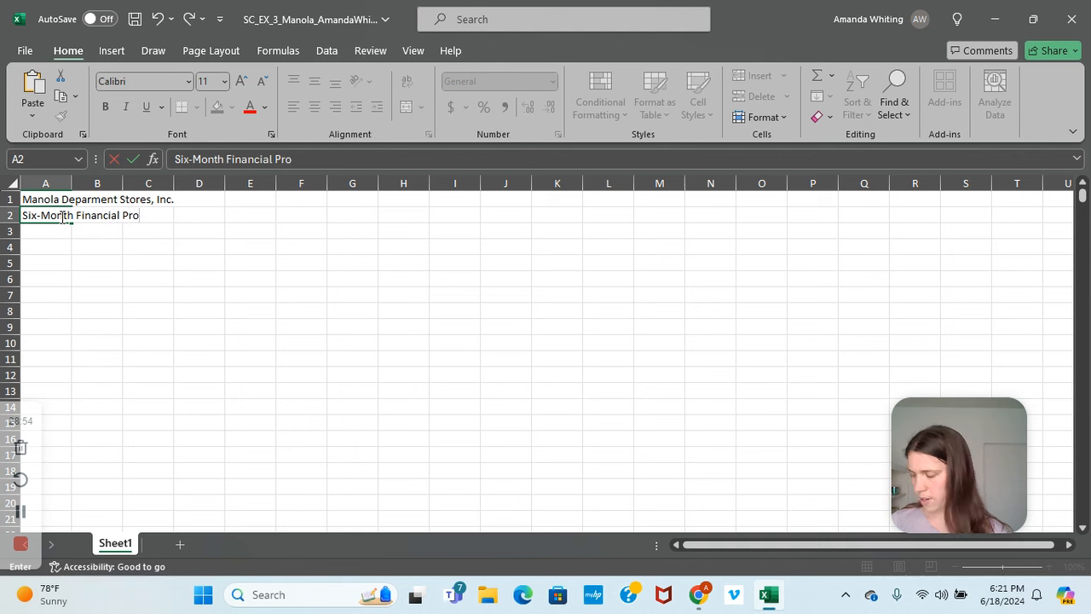
type("jectio")
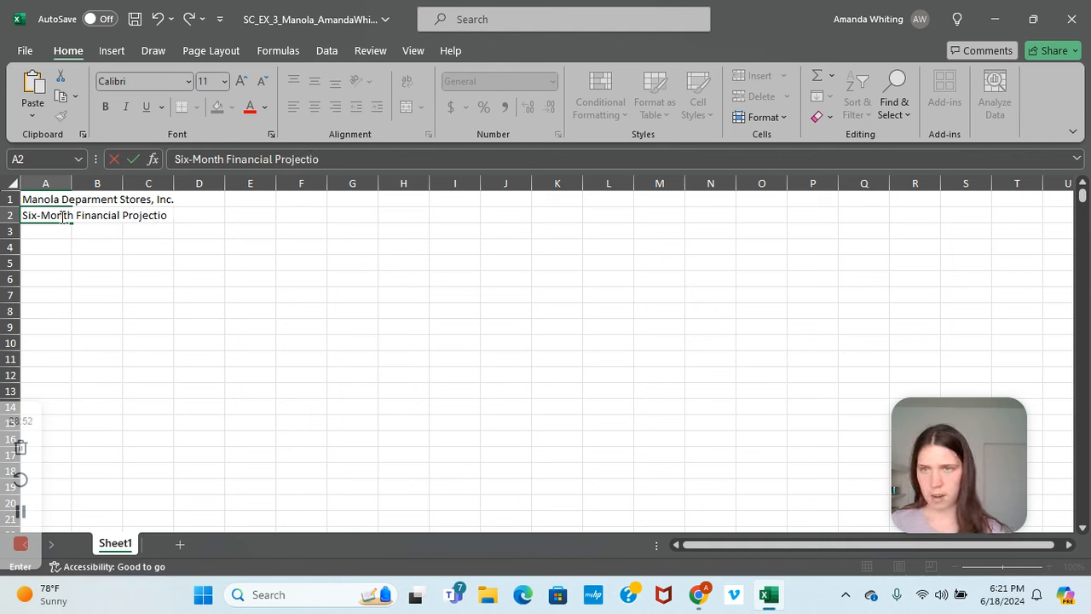
type("n")
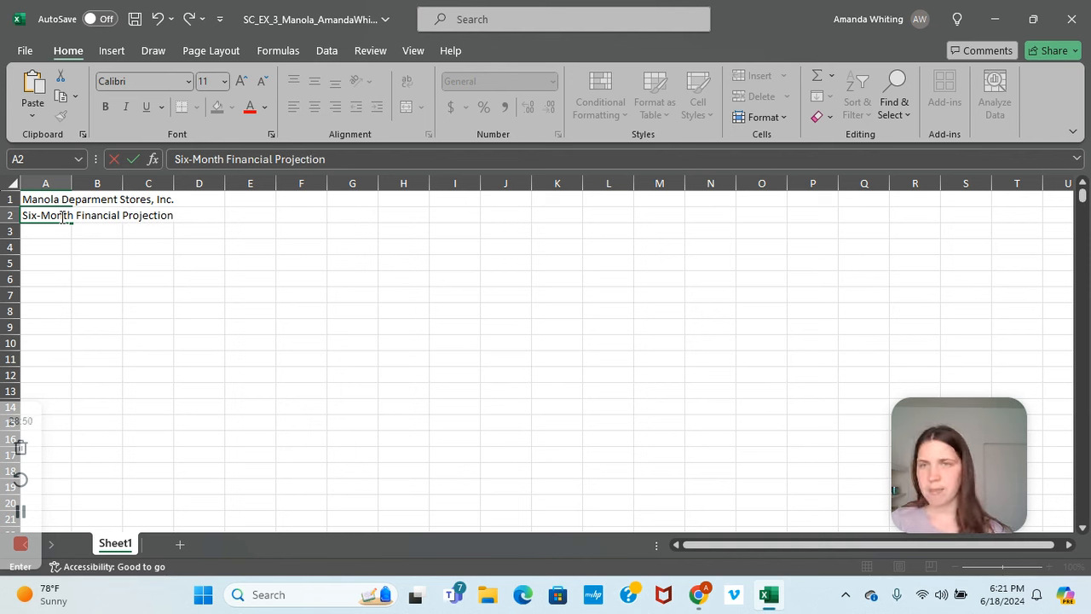
left_click(119, 250)
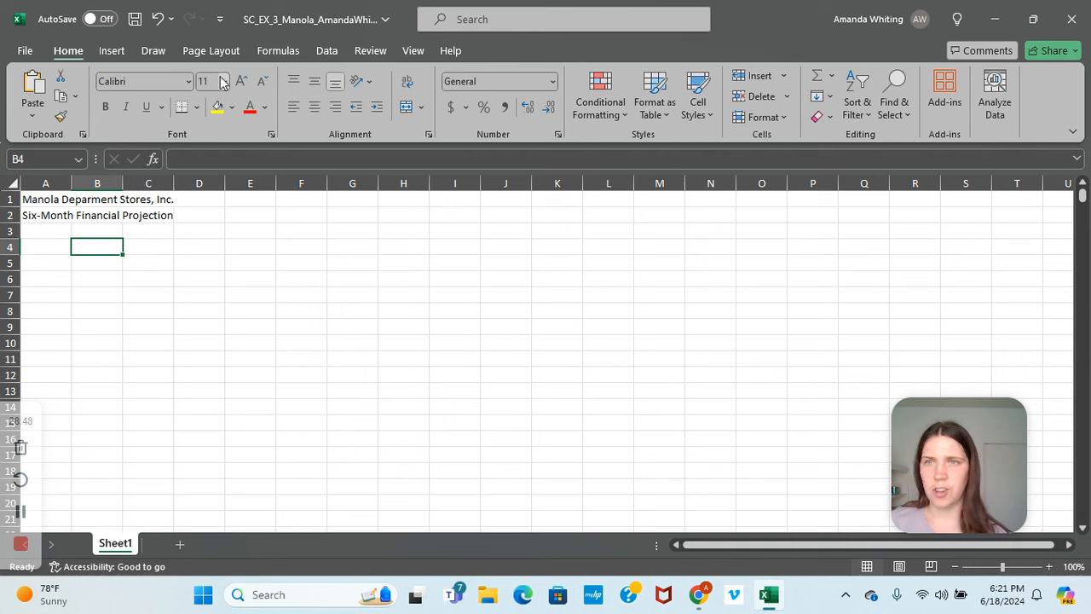
Apply the Slice theme to the workbook.
left_click(211, 50)
left_click(36, 110)
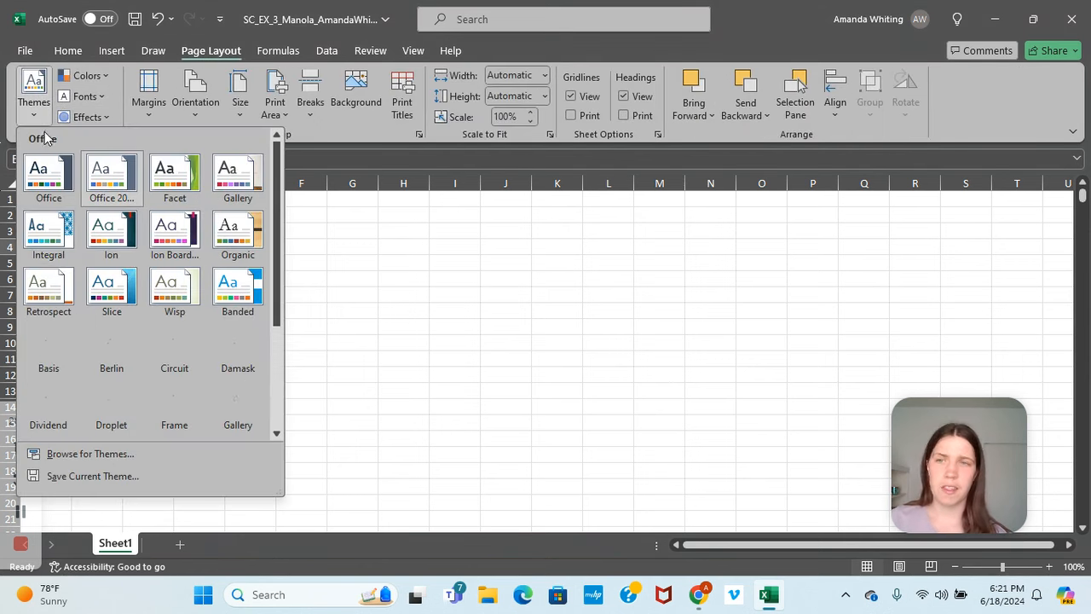
left_click(113, 286)
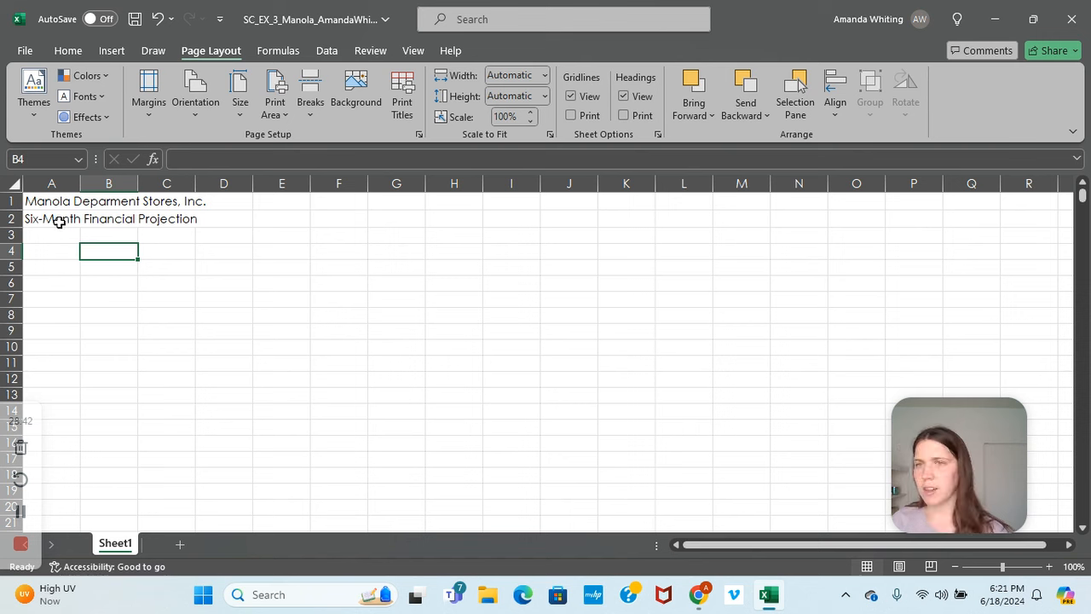
Enter January as the first month heading in cell B3.
left_click(98, 232)
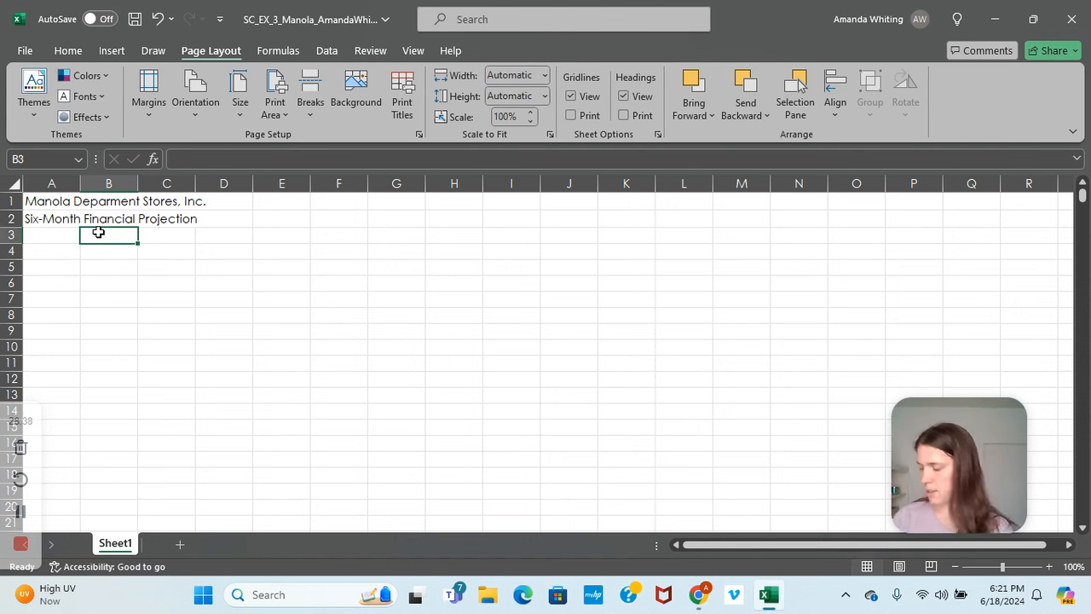
type("January")
key("Return")
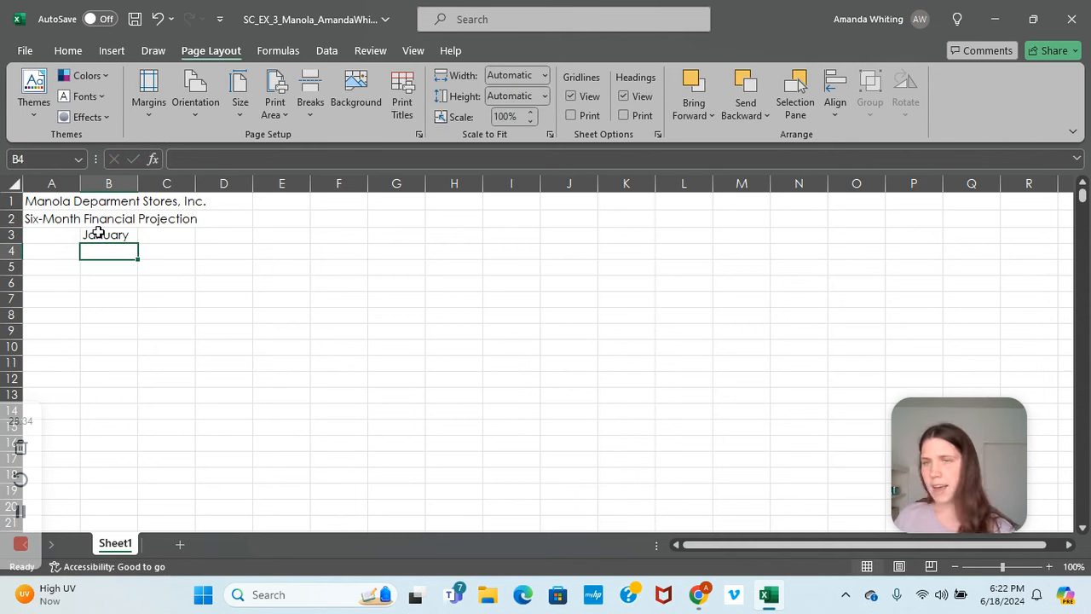
Rotate the January heading in cell B3 to an orientation of 75 degrees.
left_click(99, 232)
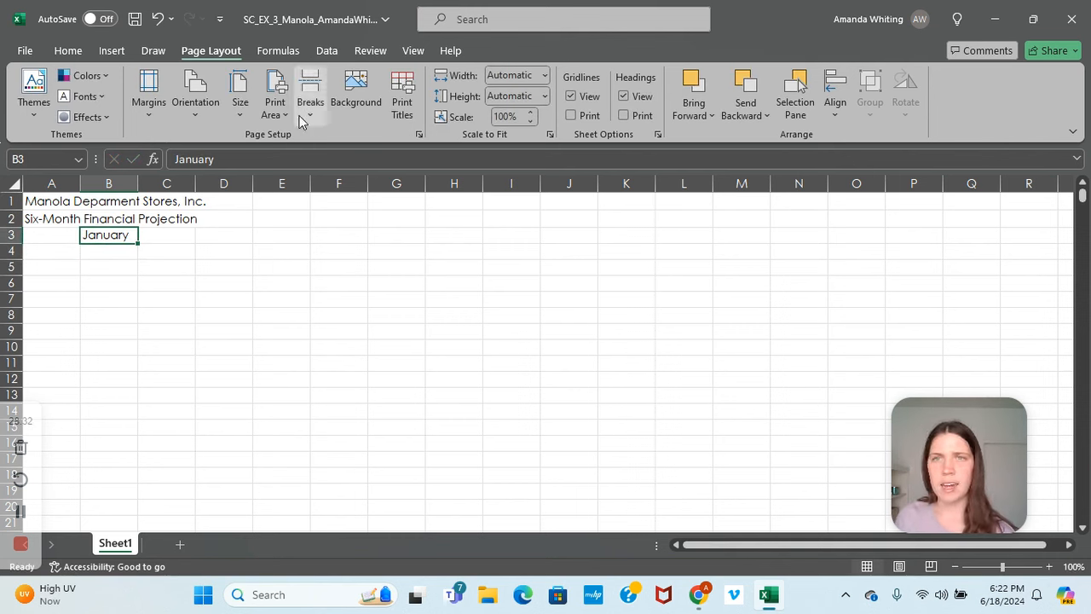
left_click(67, 52)
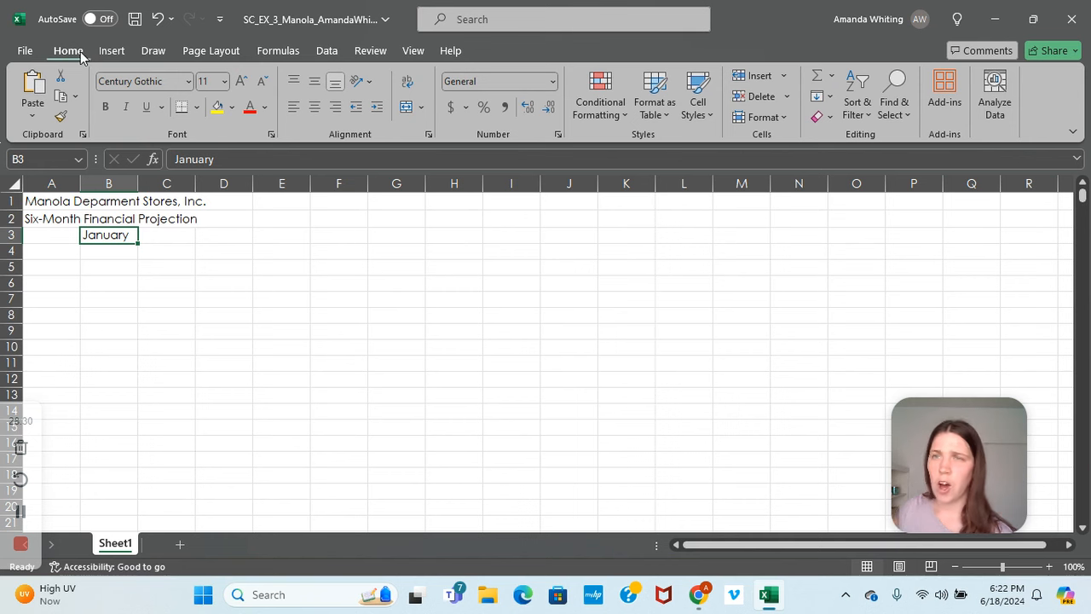
left_click(428, 135)
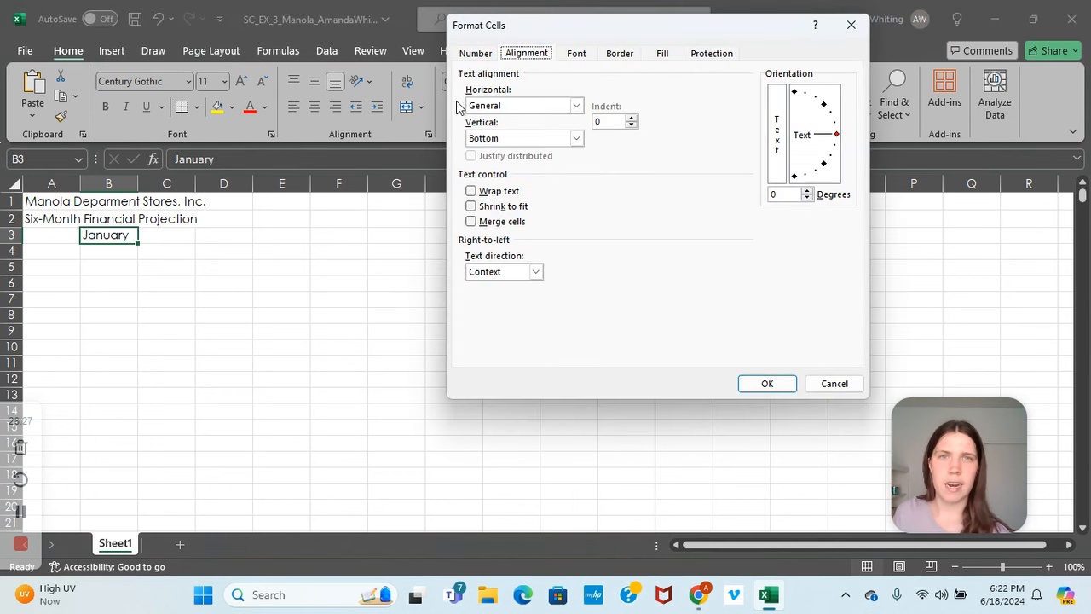
left_click(777, 195)
type("75")
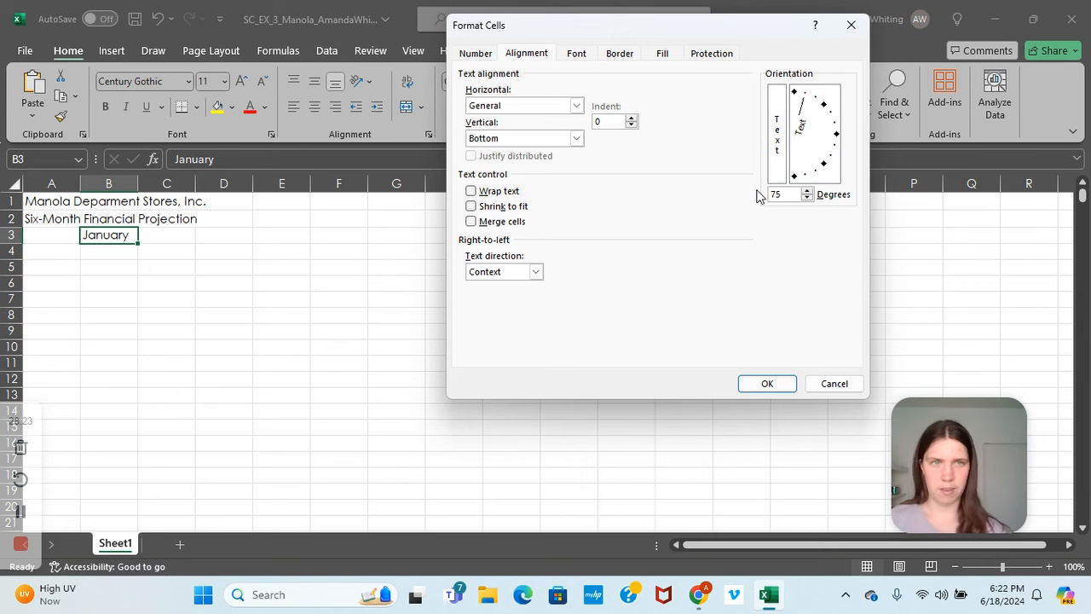
left_click(757, 384)
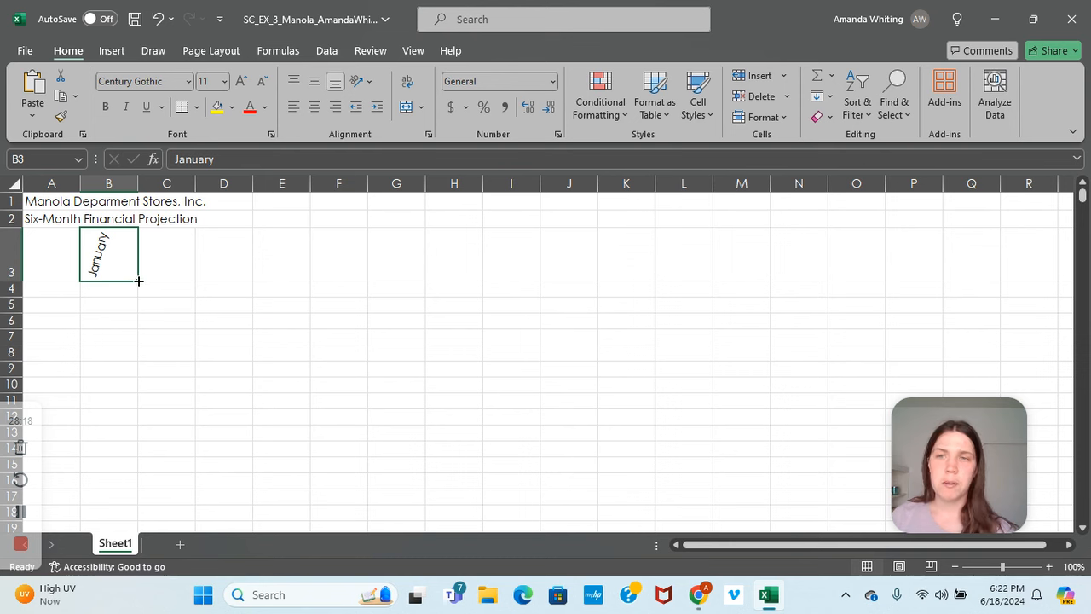
Fill the month headings from January across to June in G3, and add the headings Total in H3 and Chart in I3.
left_click_drag(138, 280, 406, 266)
left_click(450, 257)
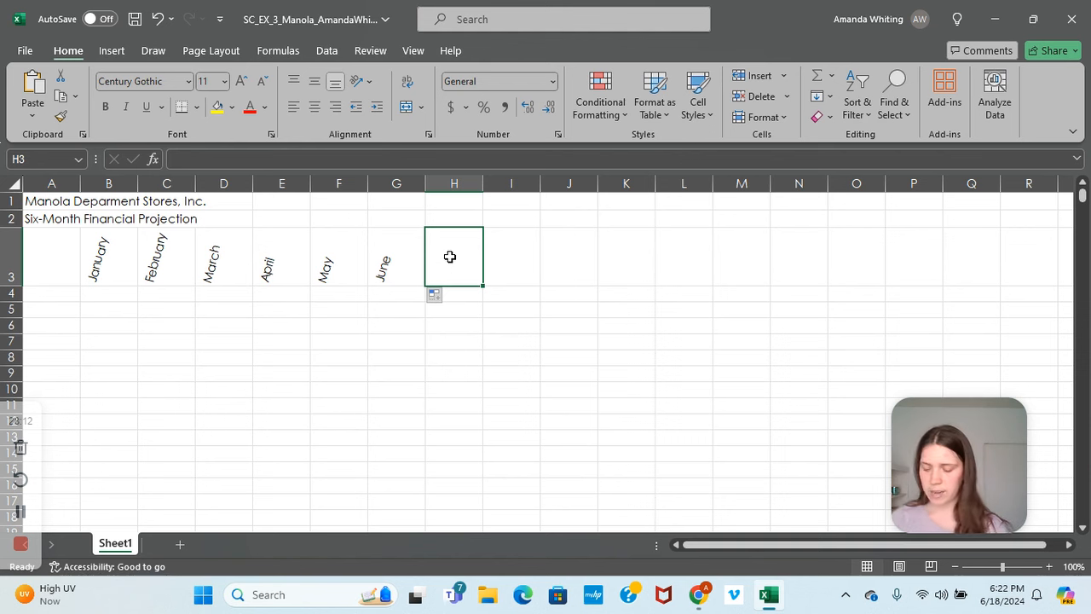
type("Total")
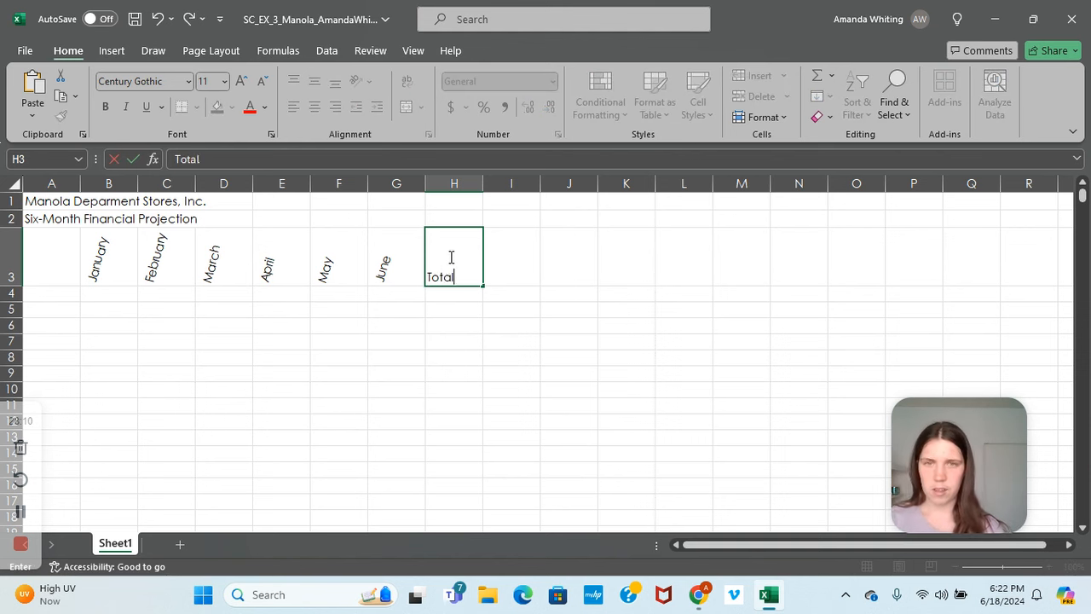
key("Return")
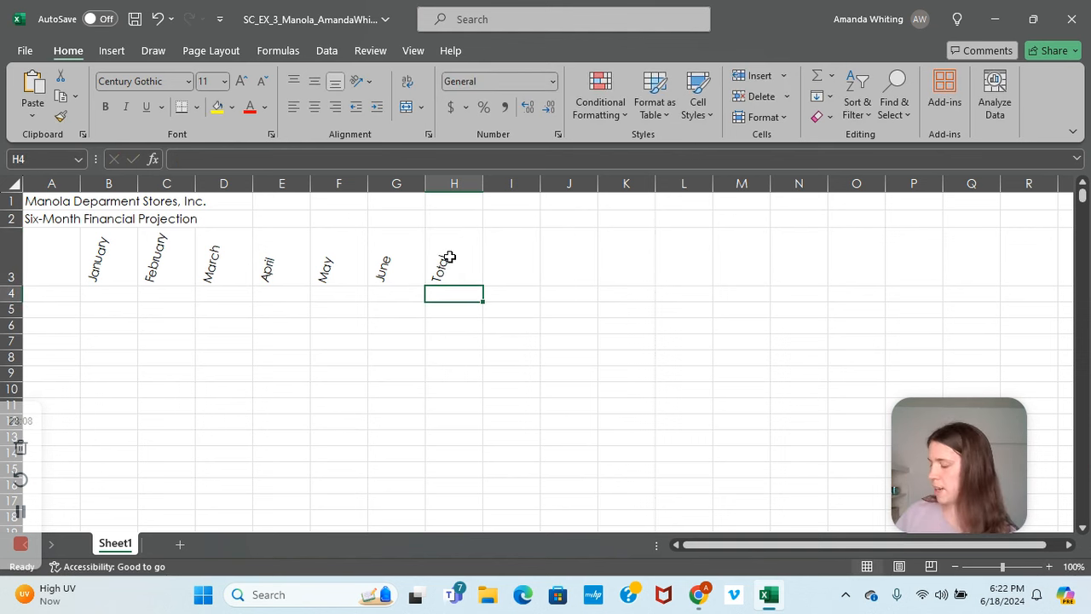
left_click(517, 254)
type("Chart")
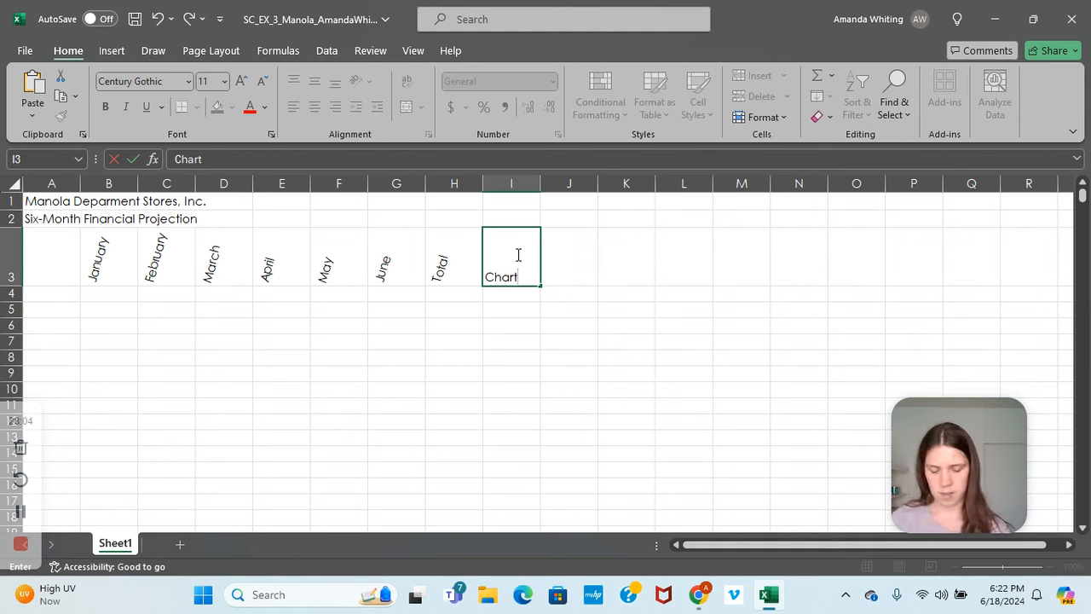
key("Return")
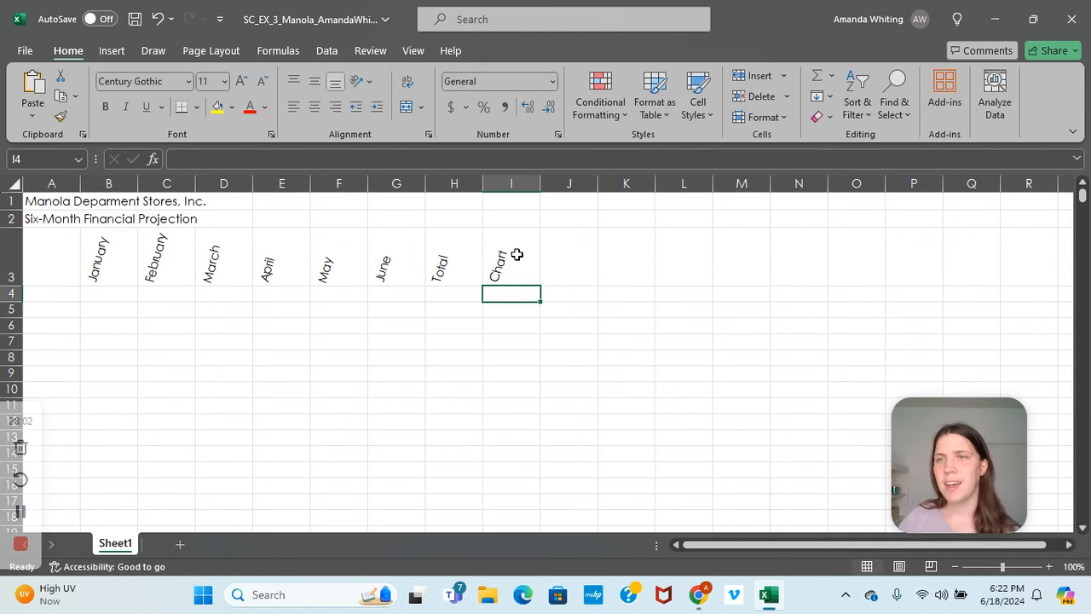
Set the width of column A to 38.5.
left_click(56, 184)
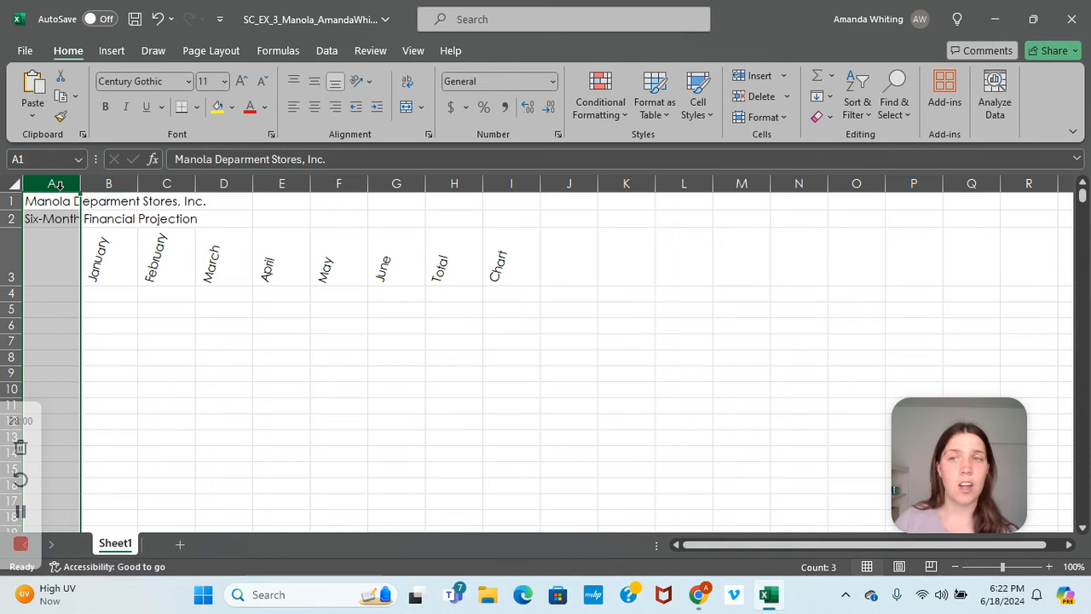
right_click(58, 187)
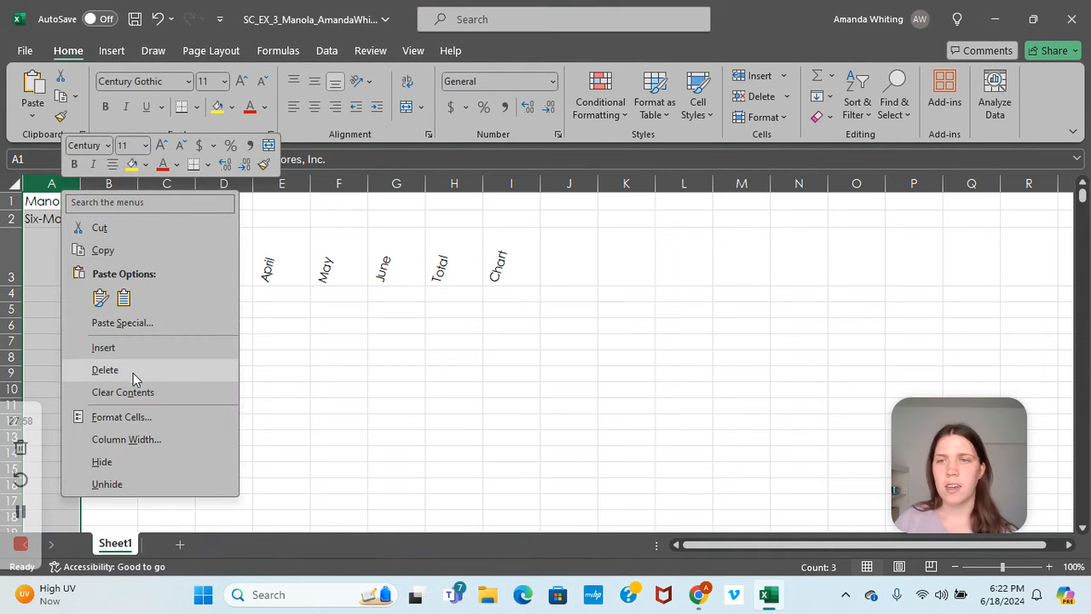
left_click(127, 439)
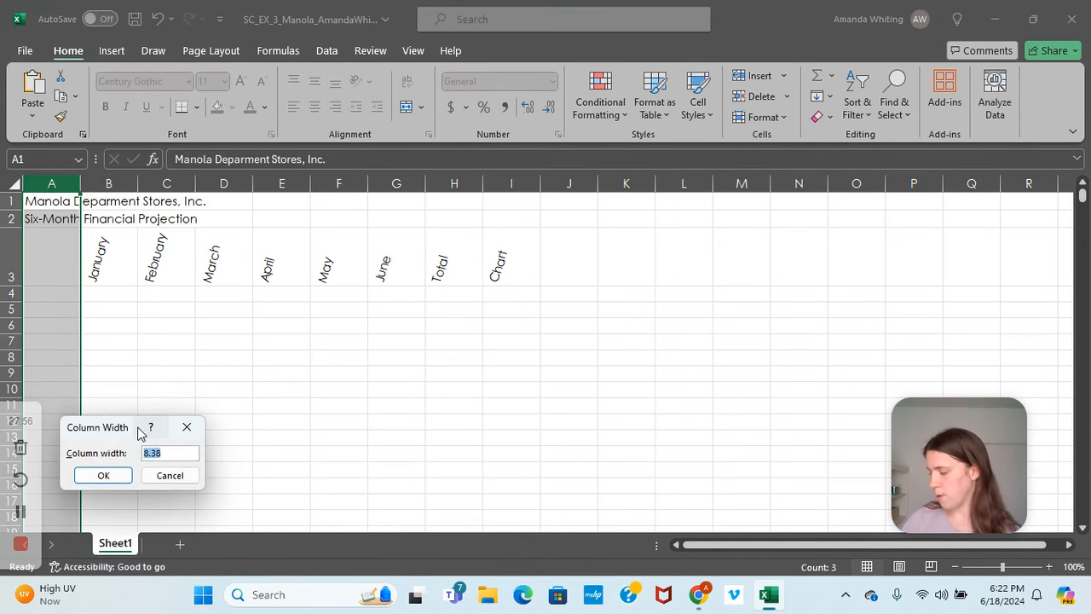
type("38.5")
key("Return")
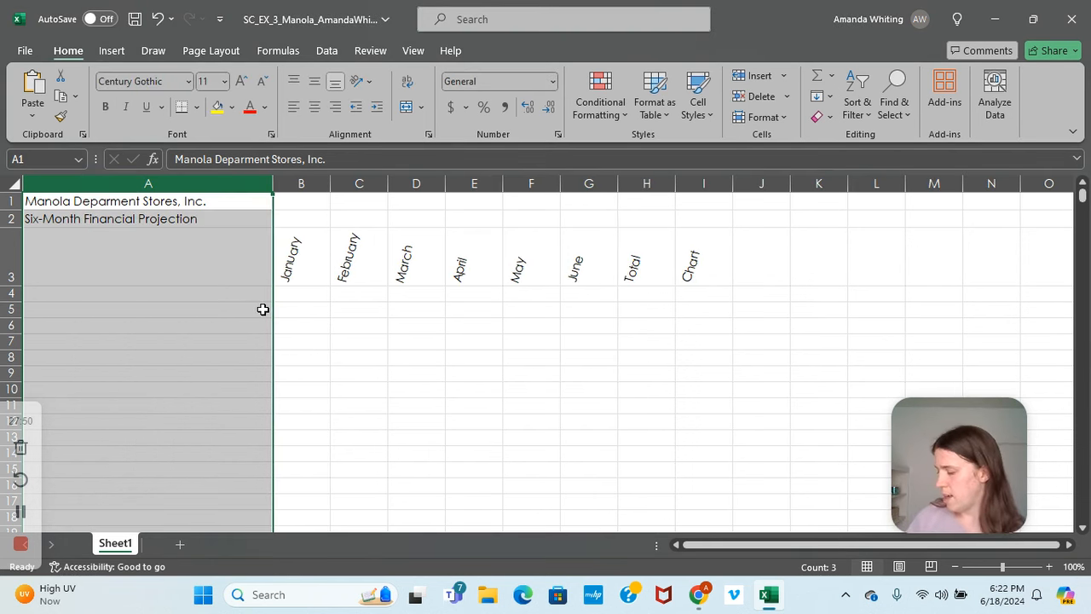
Set the width of columns B through G to 15.
left_click(302, 182)
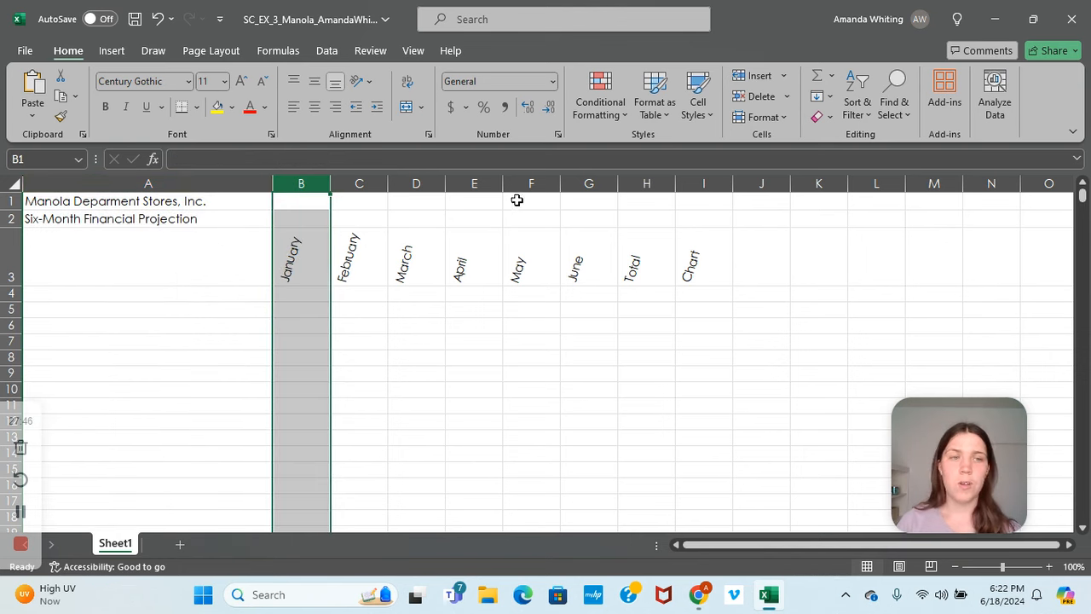
left_click(588, 182, "shift")
right_click(588, 184)
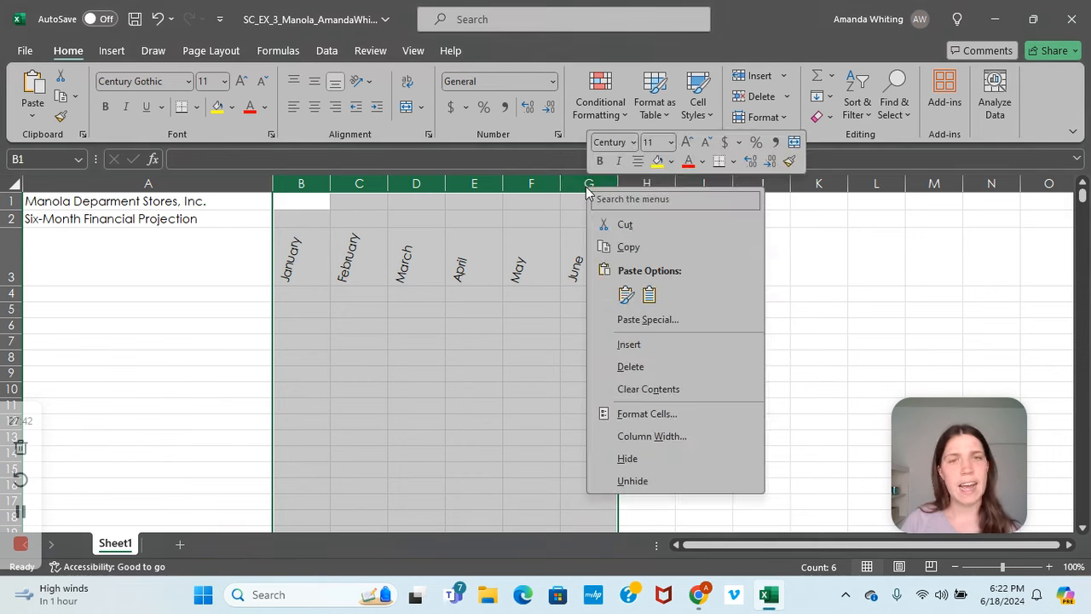
left_click(651, 435)
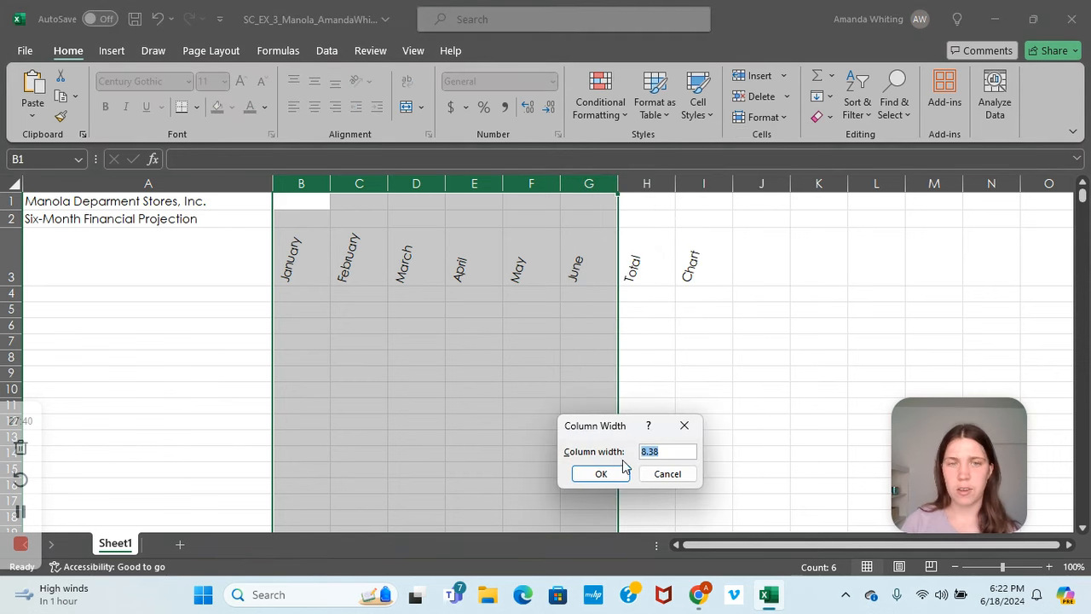
type("15")
left_click(599, 473)
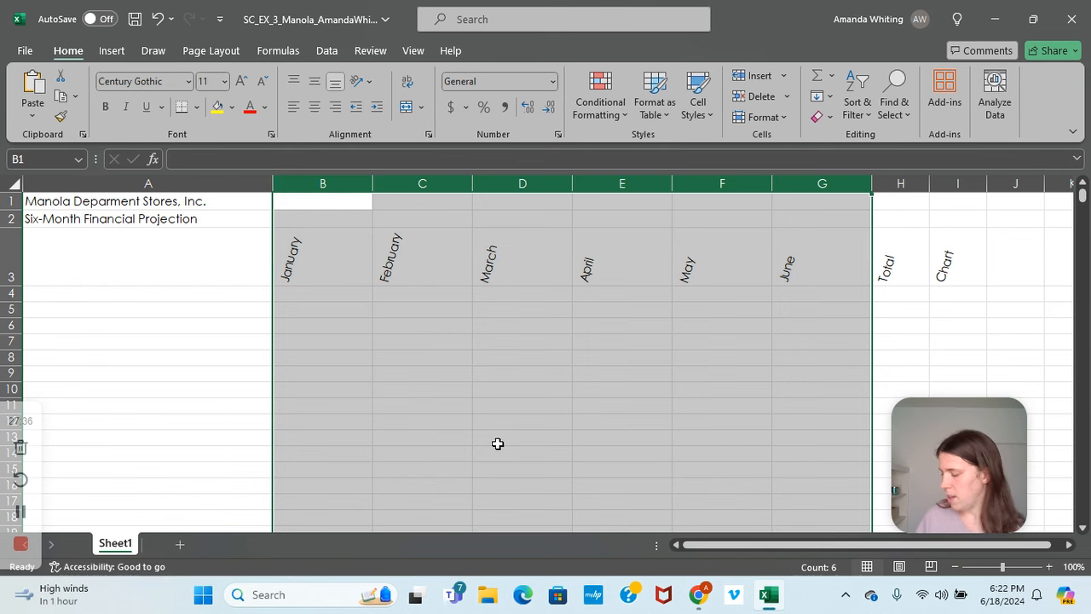
Enter the row titles Revenue, Cost of Goods Sold and Gross Margin in cells A4 to A6.
left_click(48, 292)
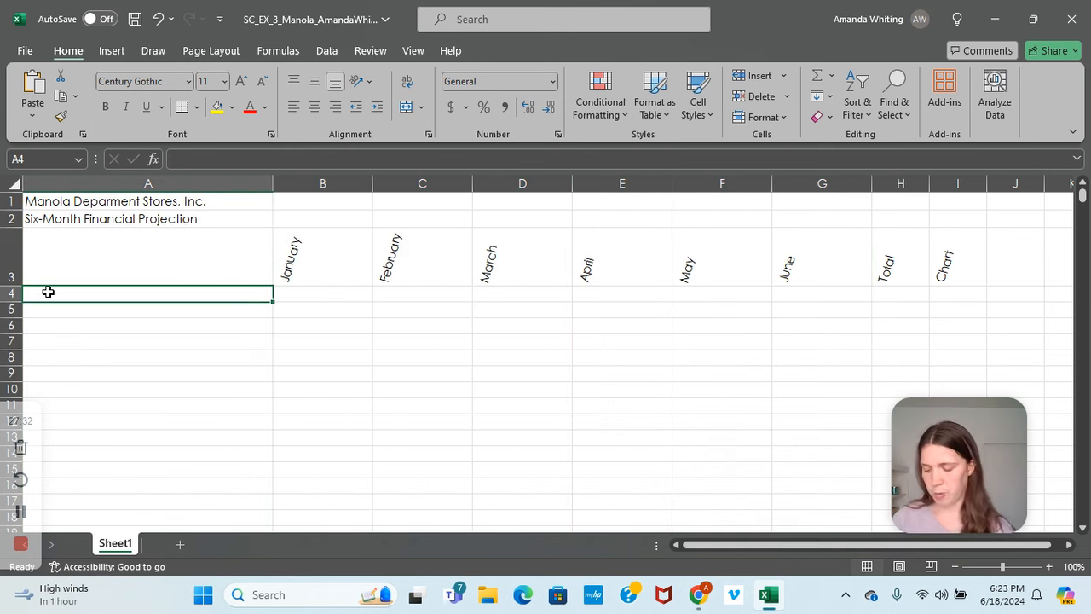
type("Revenue")
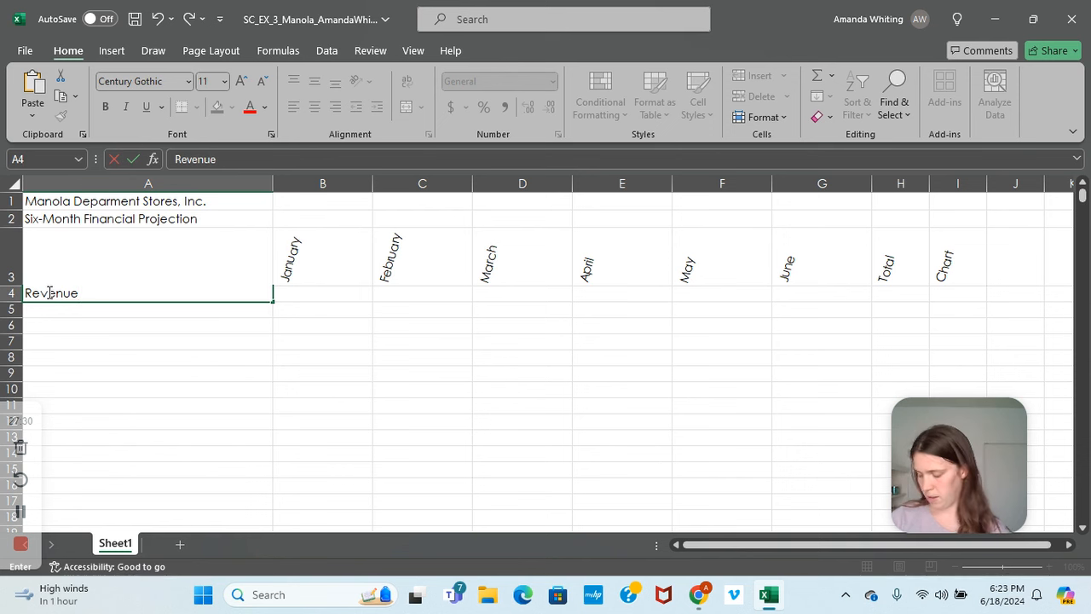
key("Return")
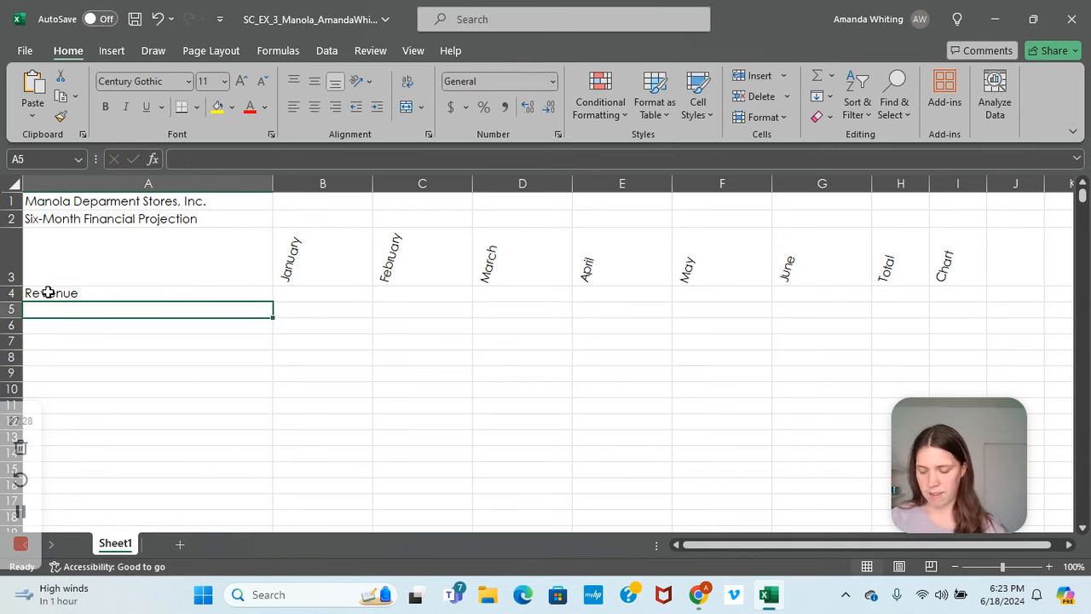
type("Cost of Go")
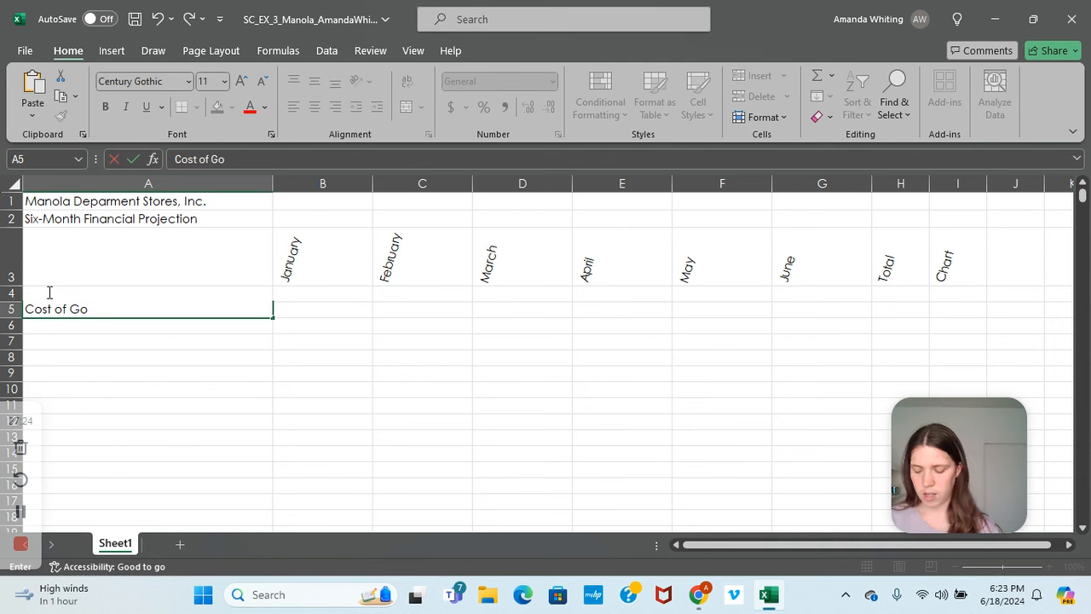
type("ods Sold")
key("Return")
type("Gross Margin")
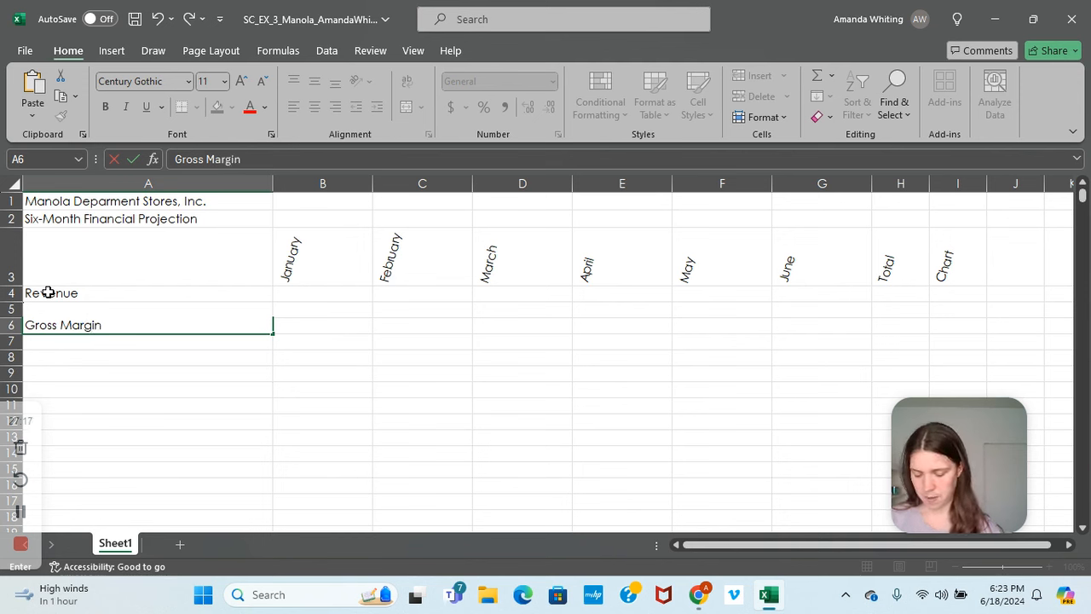
key("Return")
key("Return")
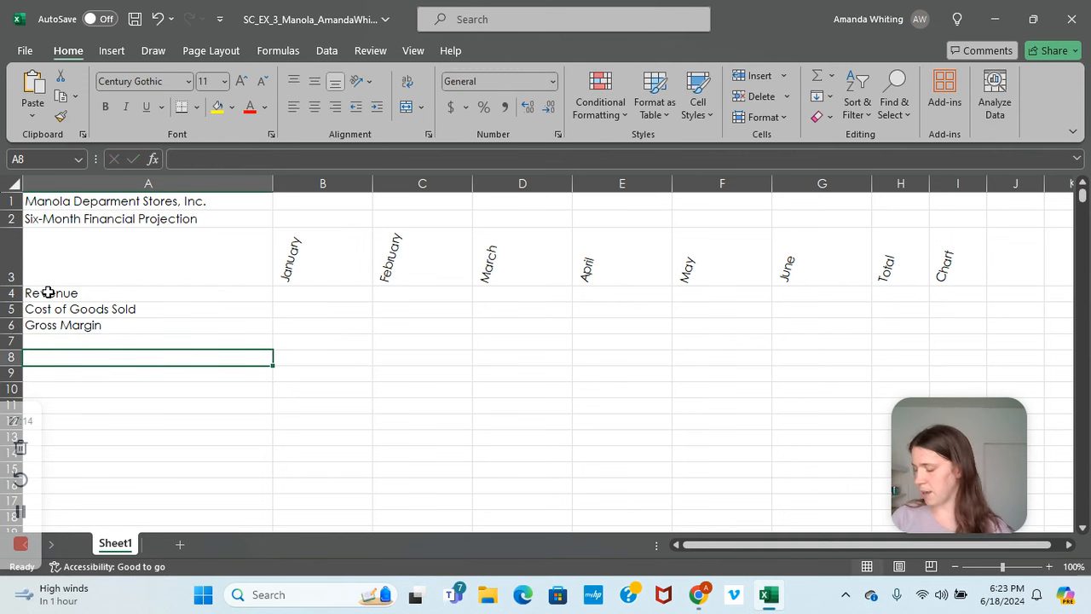
Enter the row titles Expenses, Bonus, Salary and Site Rental in cells A8 to A11.
type("E")
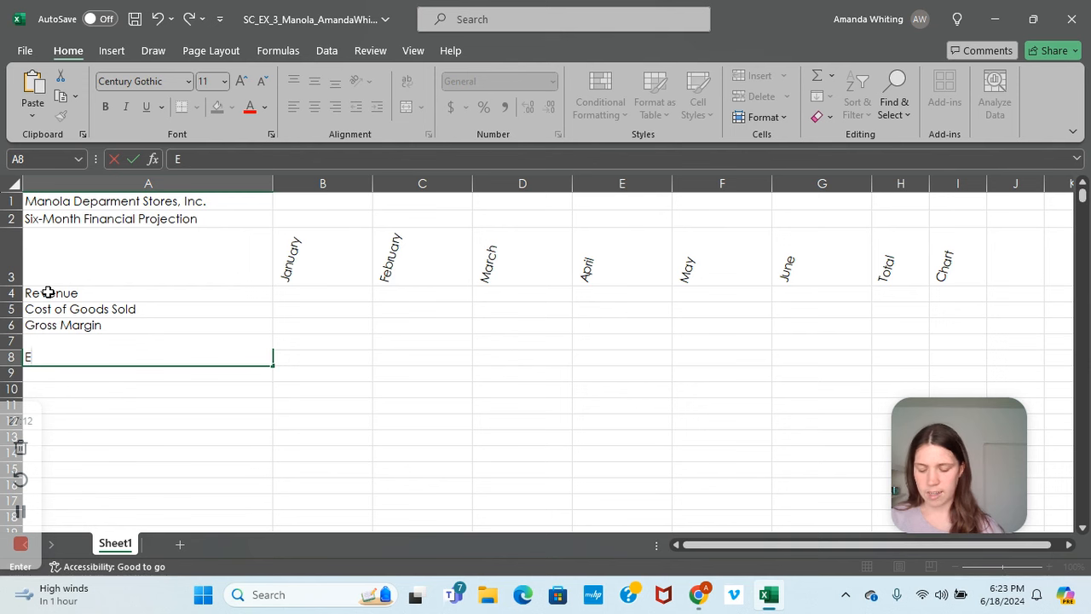
type("xpenses")
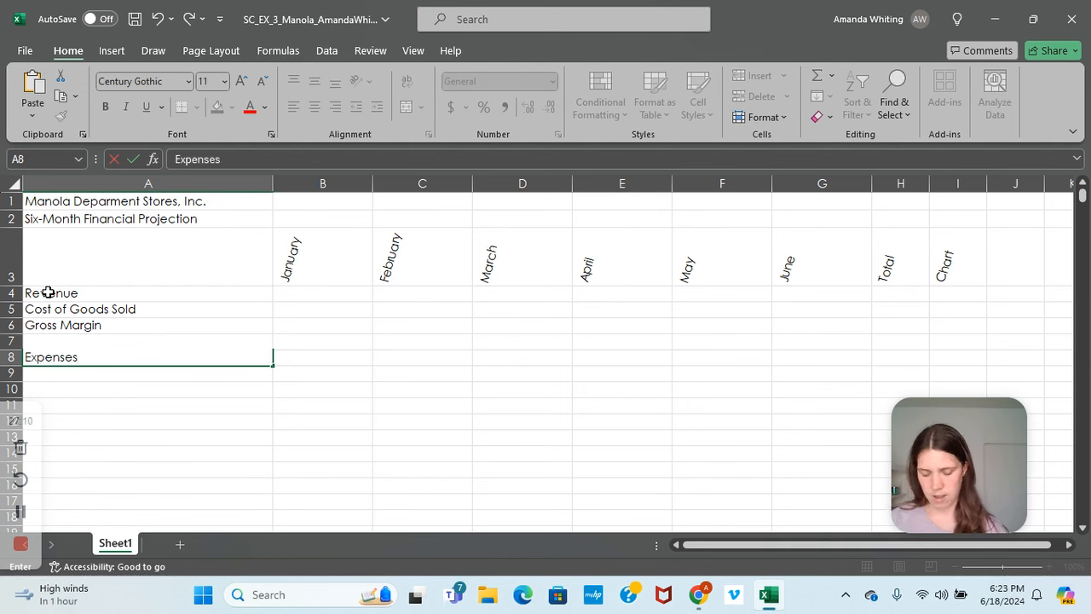
key("Return")
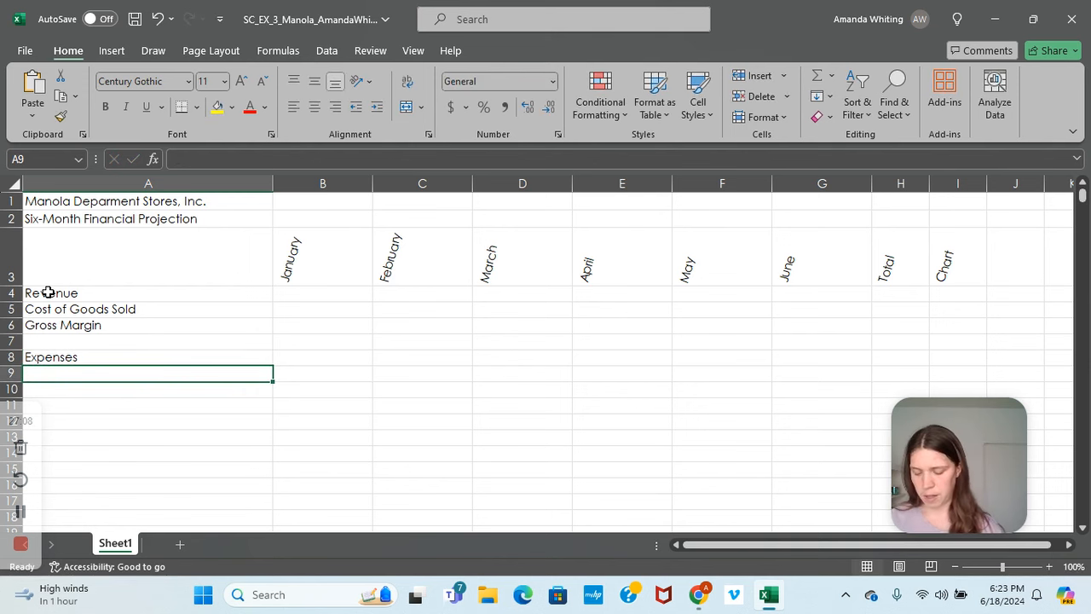
type("Bonus")
key("Return")
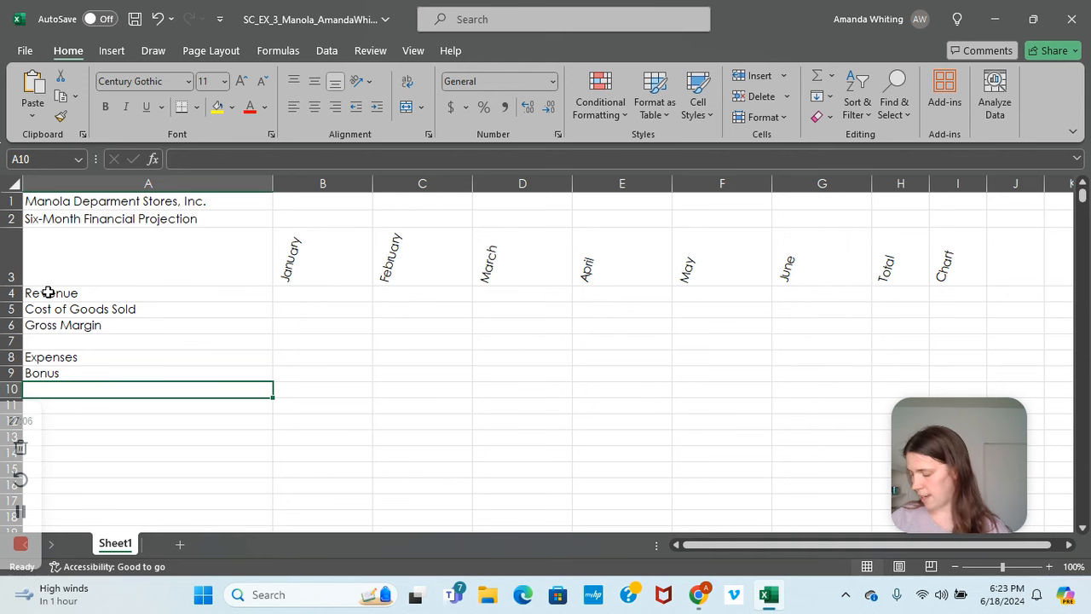
type("Salary")
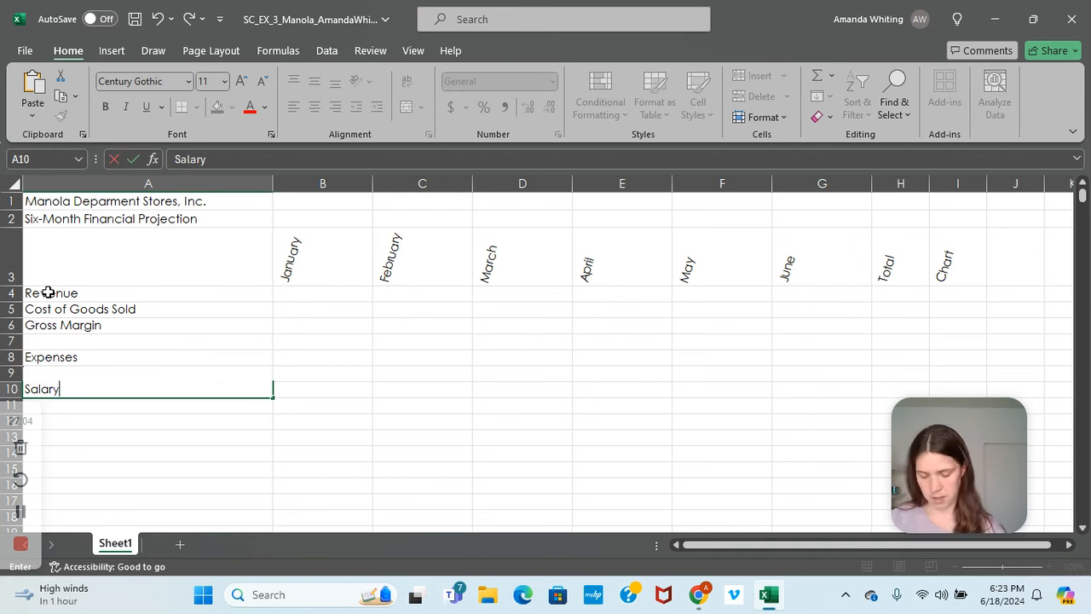
key("Return")
type("Site")
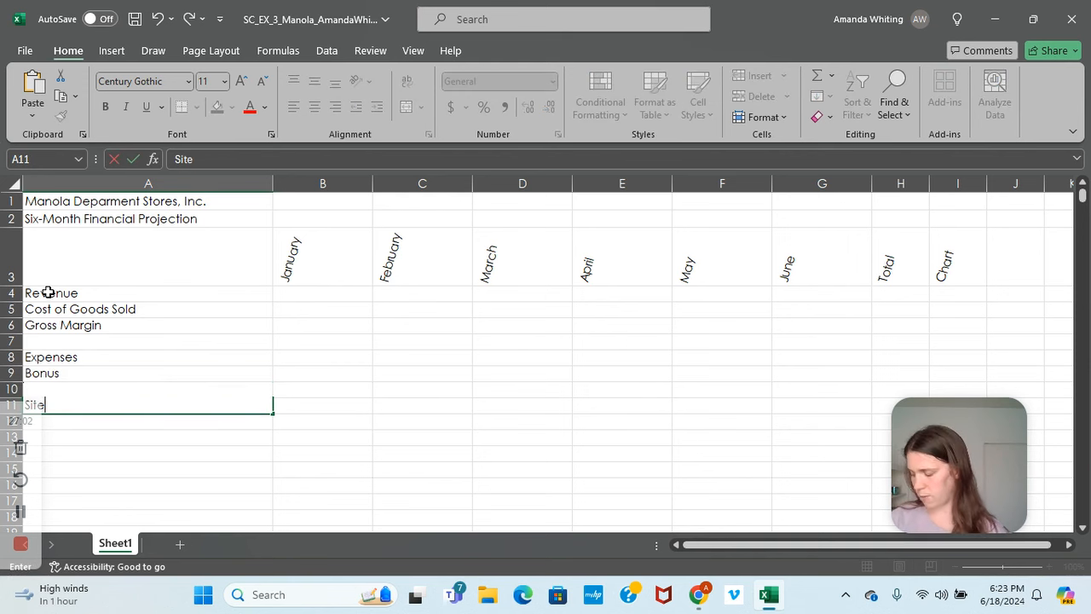
type(" Rental")
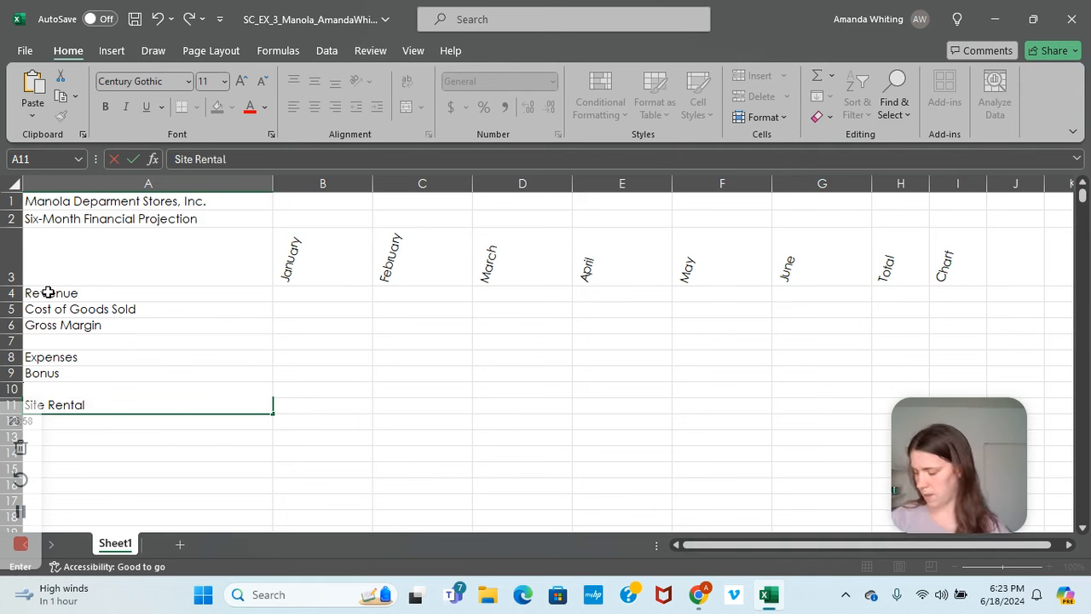
key("Return")
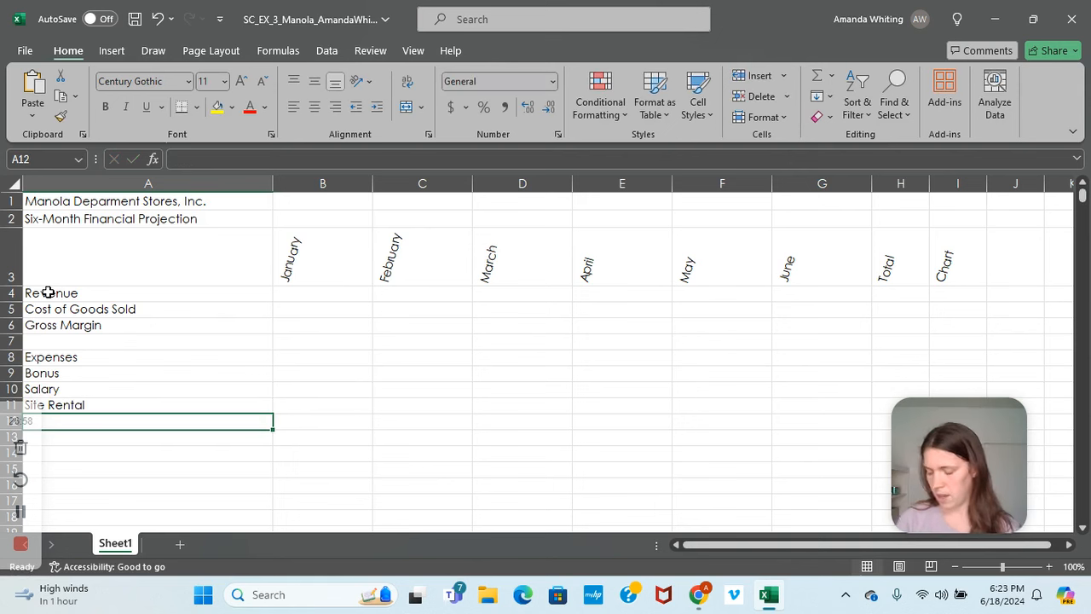
Enter the row titles Marketing, Miscellaneous and Total Expenses in cells A12 to A14.
type("Marketing")
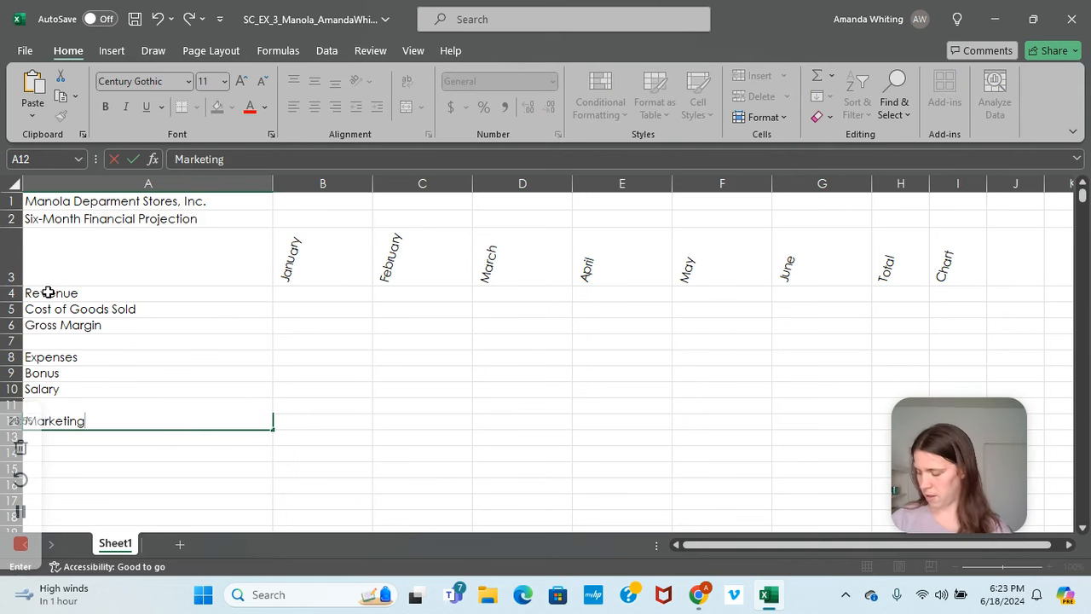
key("Return")
type("Miscell")
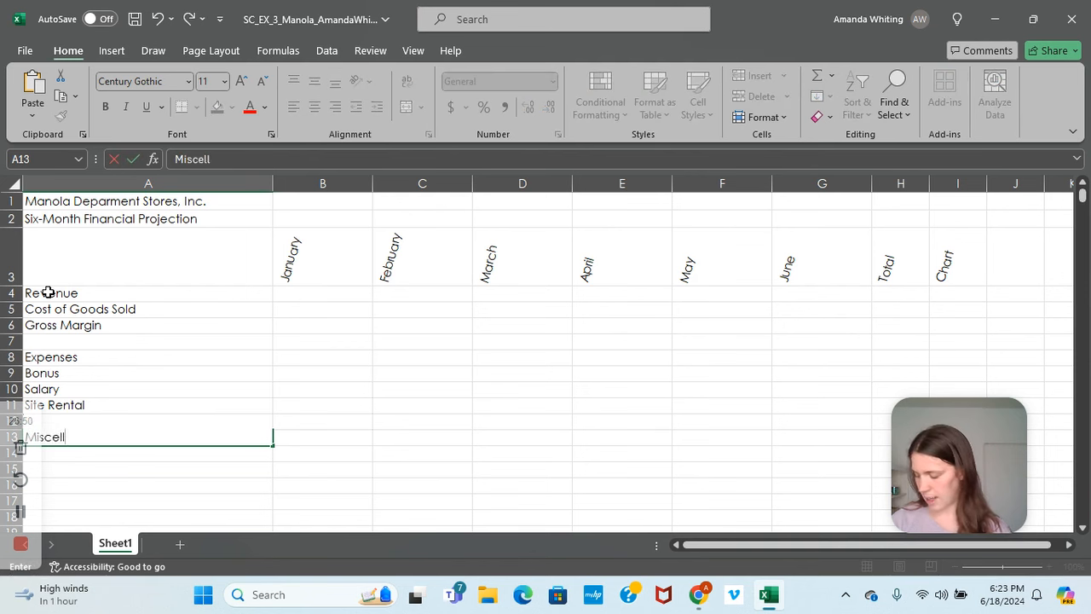
type("aneous")
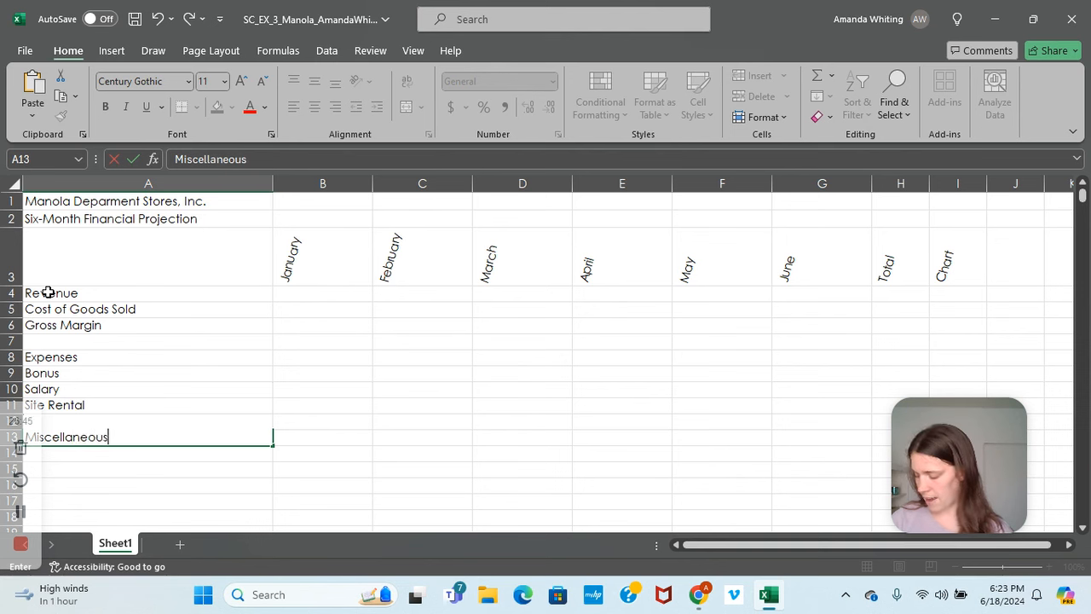
key("Return")
type("To")
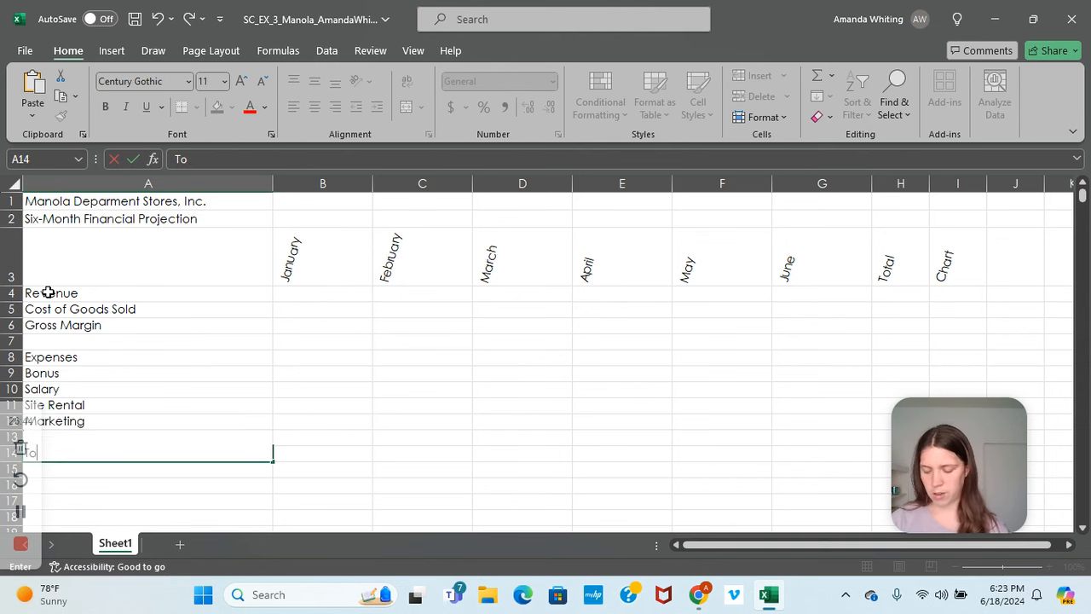
type("tal Expenses")
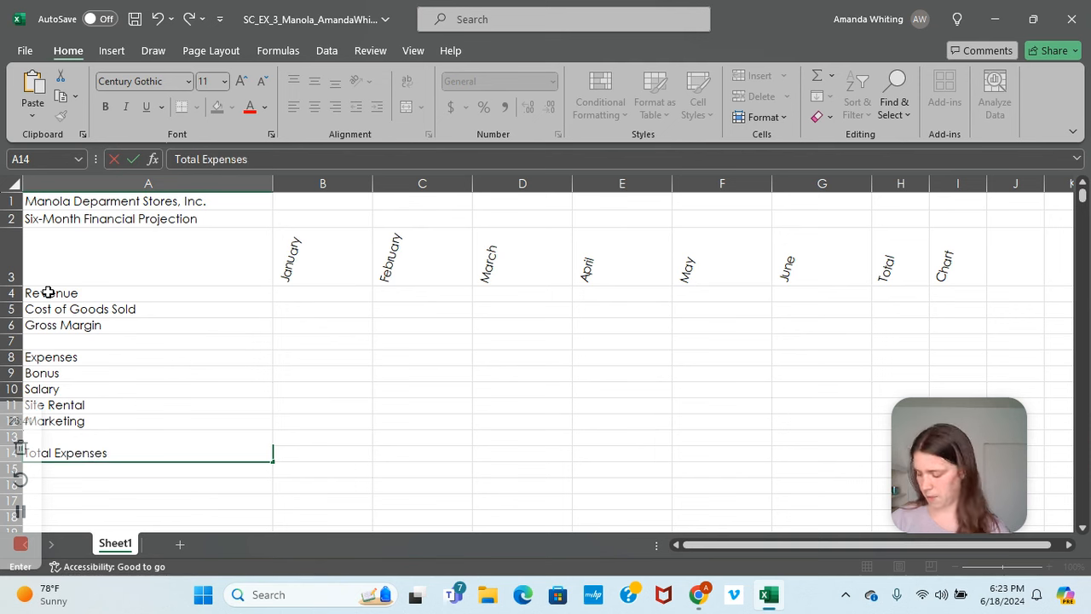
key("Return")
key("Return")
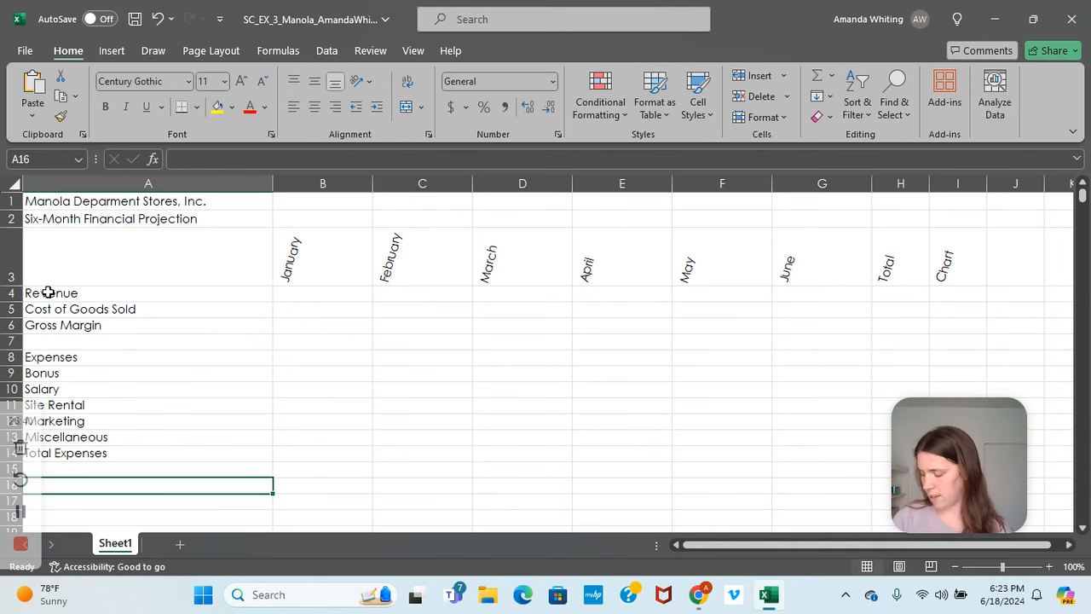
Enter the row title Operating Income in cell A16.
type("Operating I")
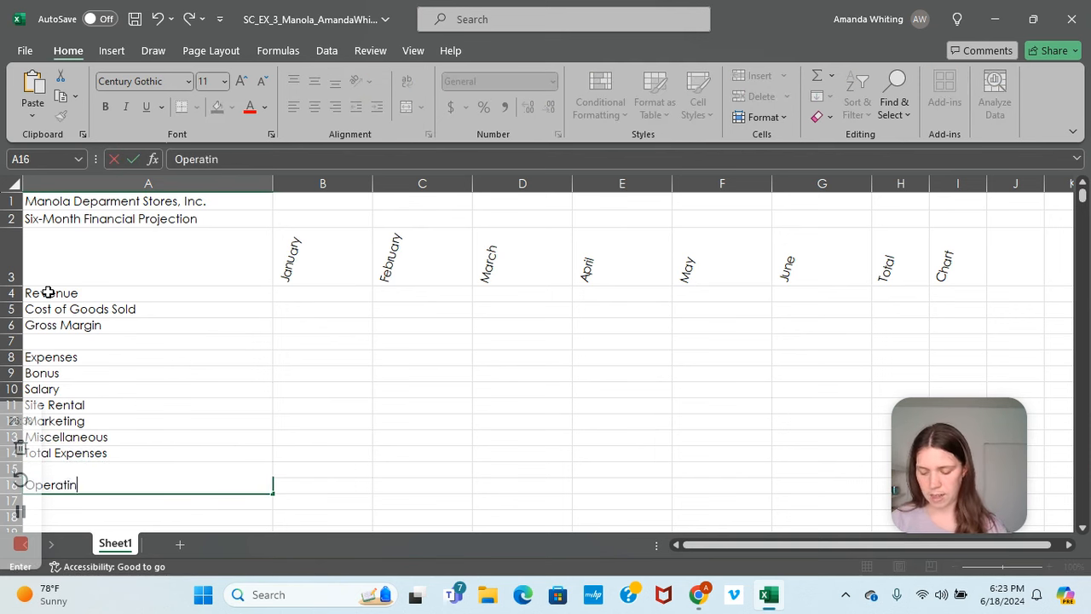
type("ncome")
key("Return")
left_click(28, 510)
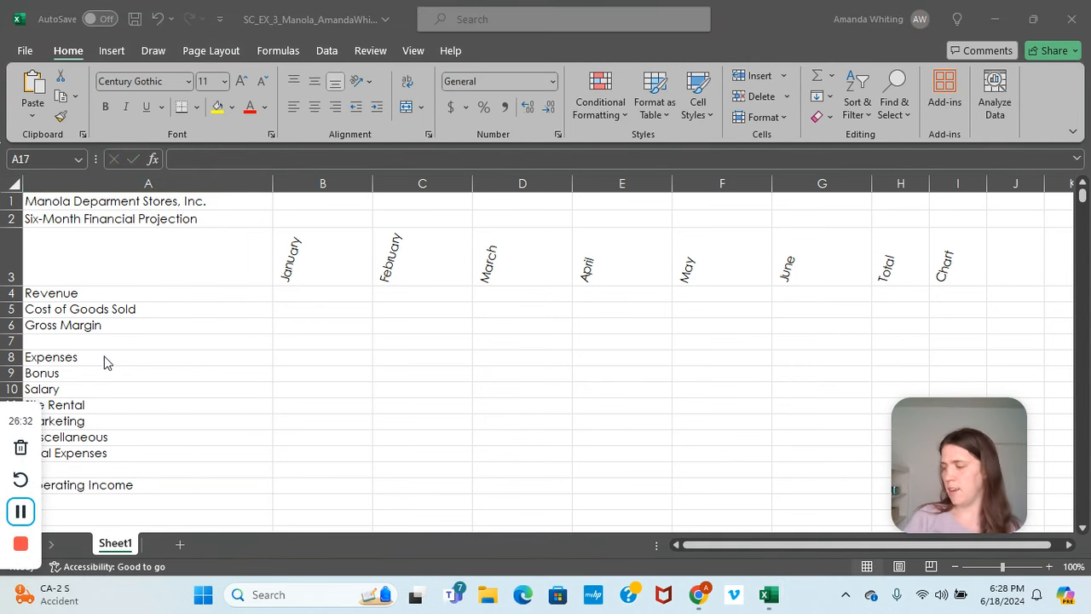
Increase the indent by one level for Cost of Goods Sold in A5 and the expense items in A9 to A13.
left_click(94, 310)
scroll(138, 351, "down", 1)
scroll(89, 320, "down", 2)
scroll(85, 307, "up", 1)
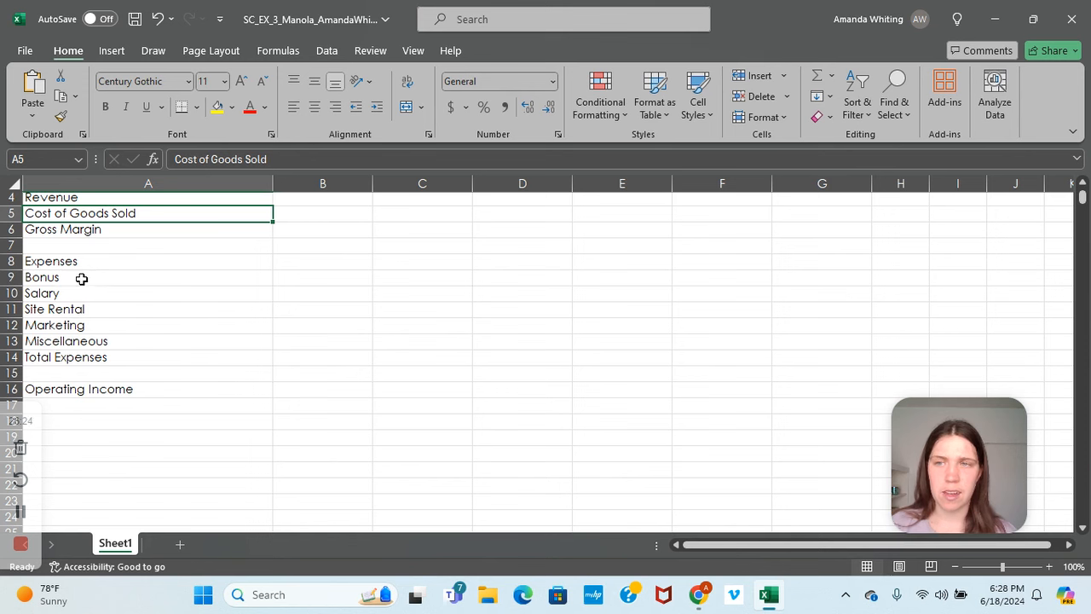
left_click(77, 278, "ctrl")
left_click_drag(76, 295, 72, 334)
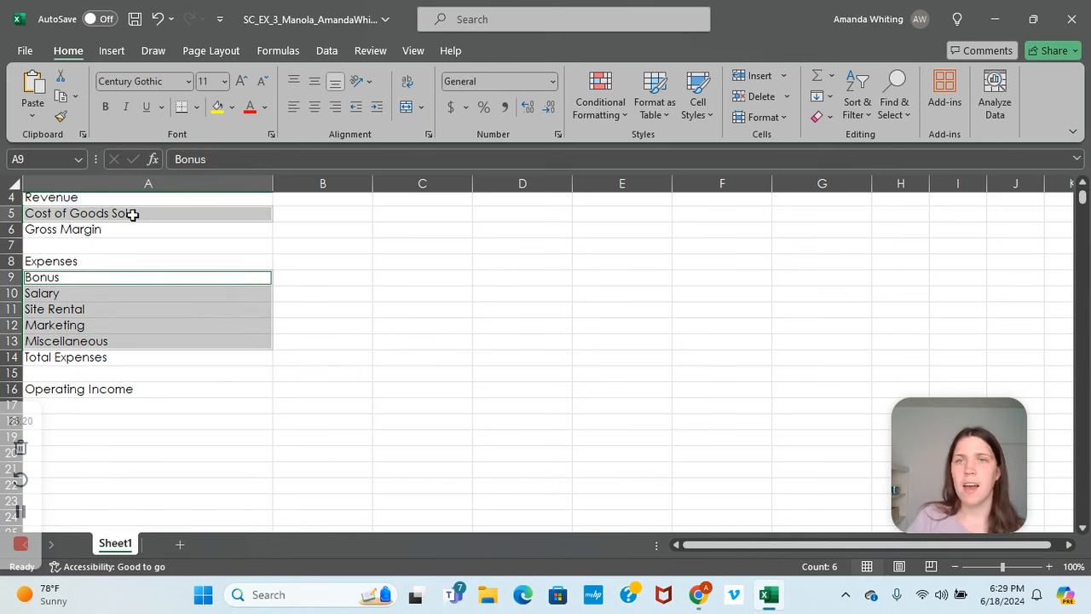
left_click(376, 112)
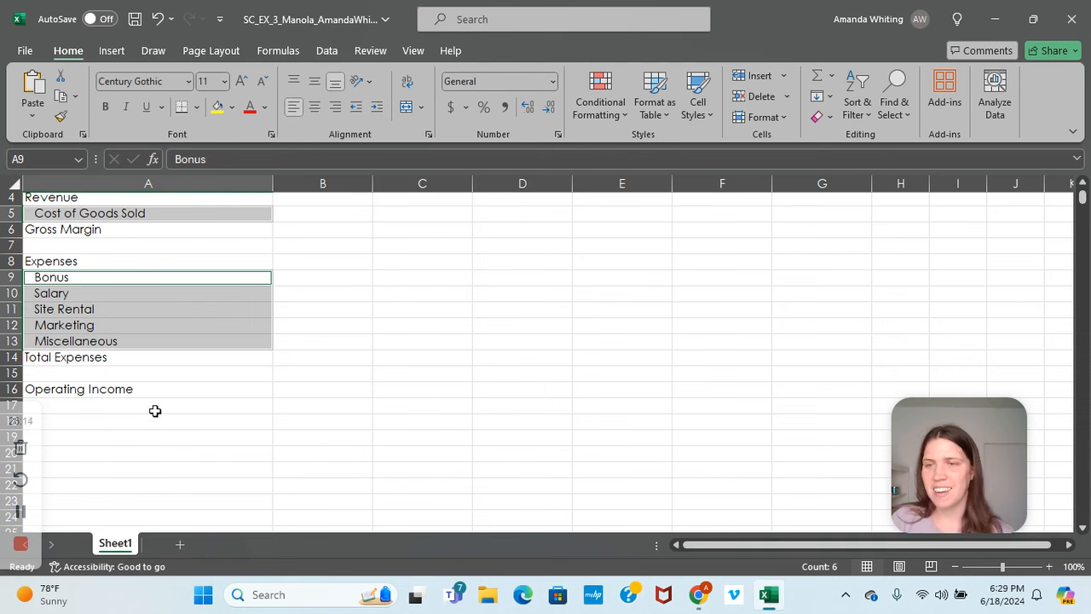
Enter the section title What-If Assumptions in cell A18.
scroll(154, 409, "down", 2)
left_click(86, 327)
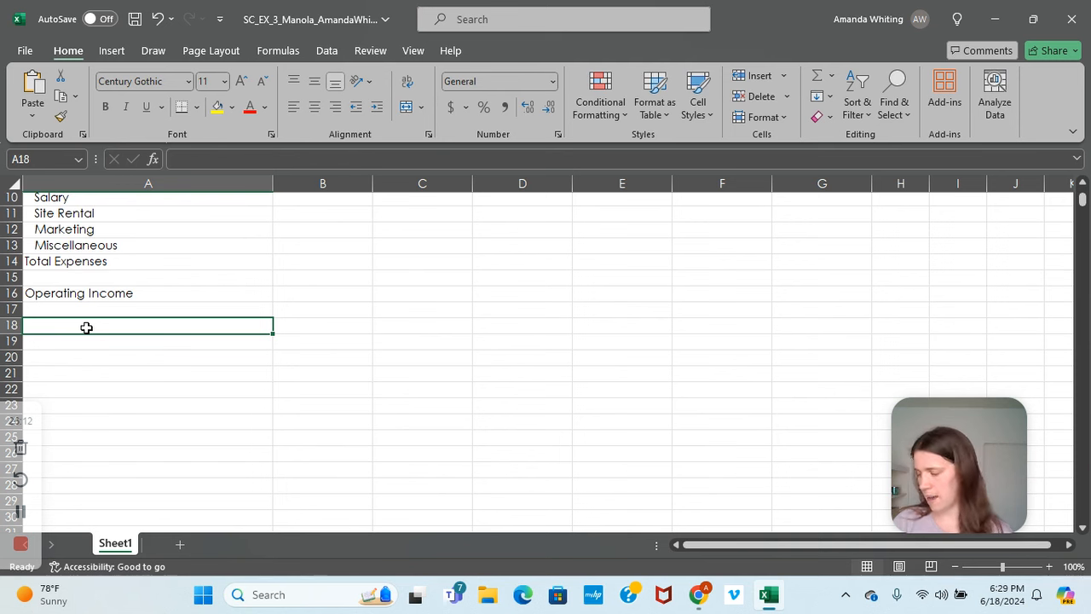
type("What-I")
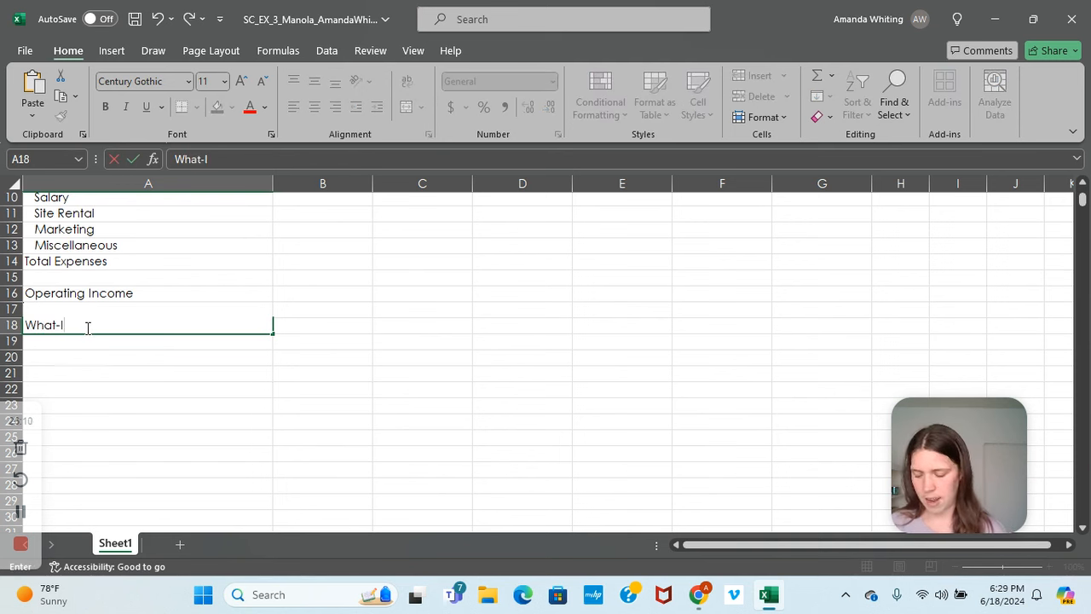
type("f")
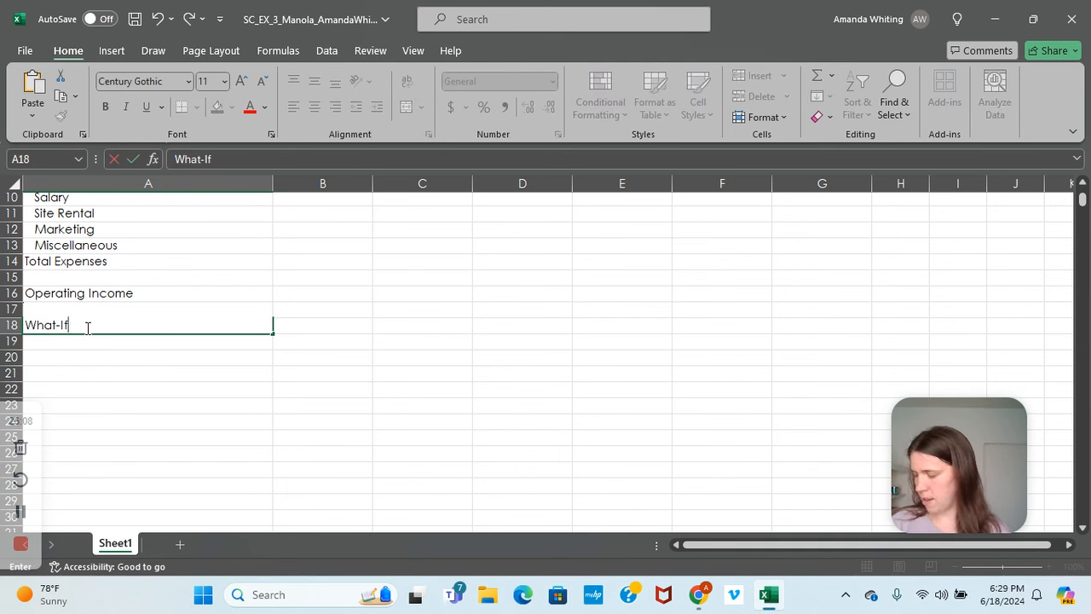
type(" Assum")
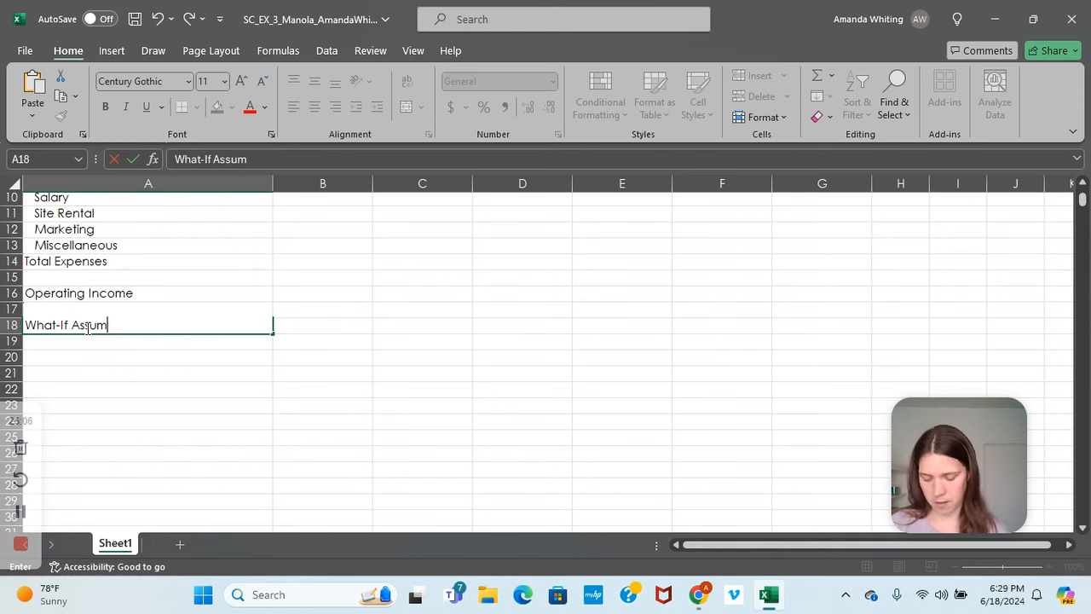
type("ptions")
key("Return")
scroll(269, 375, "up", 3)
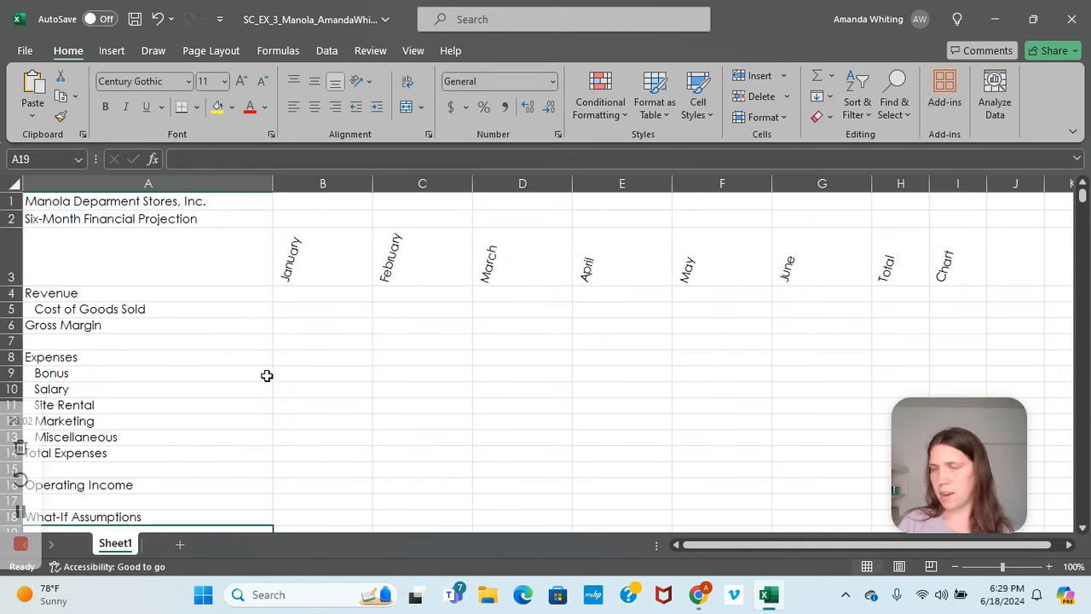
scroll(120, 343, "down", 1)
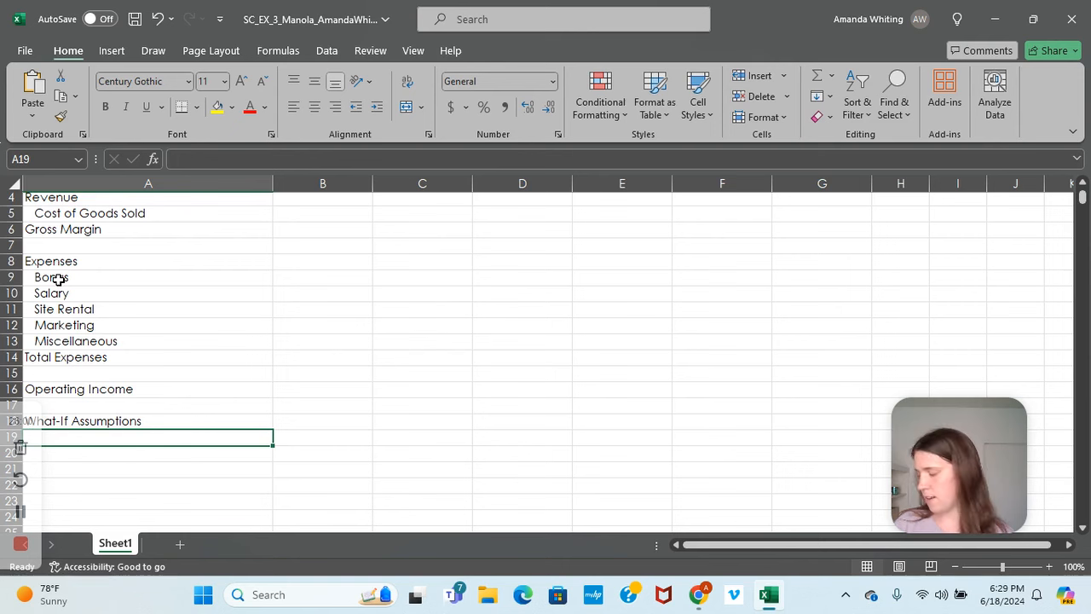
Copy the expense items Bonus through Miscellaneous in A9:A13 and paste them below What-If Assumptions starting at A19.
left_click_drag(57, 277, 60, 338)
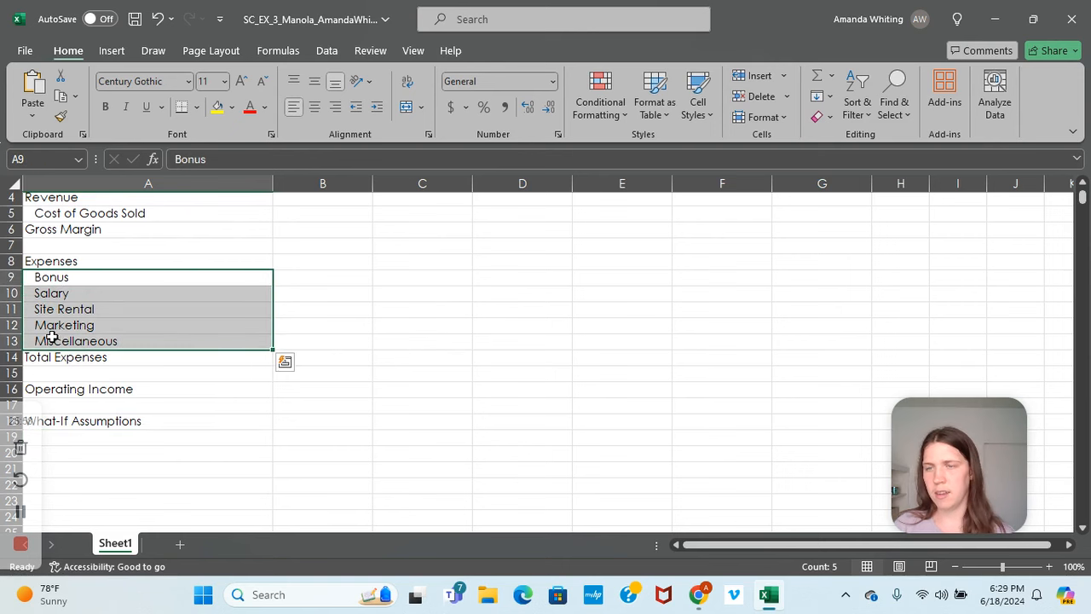
right_click(60, 327)
left_click(119, 63)
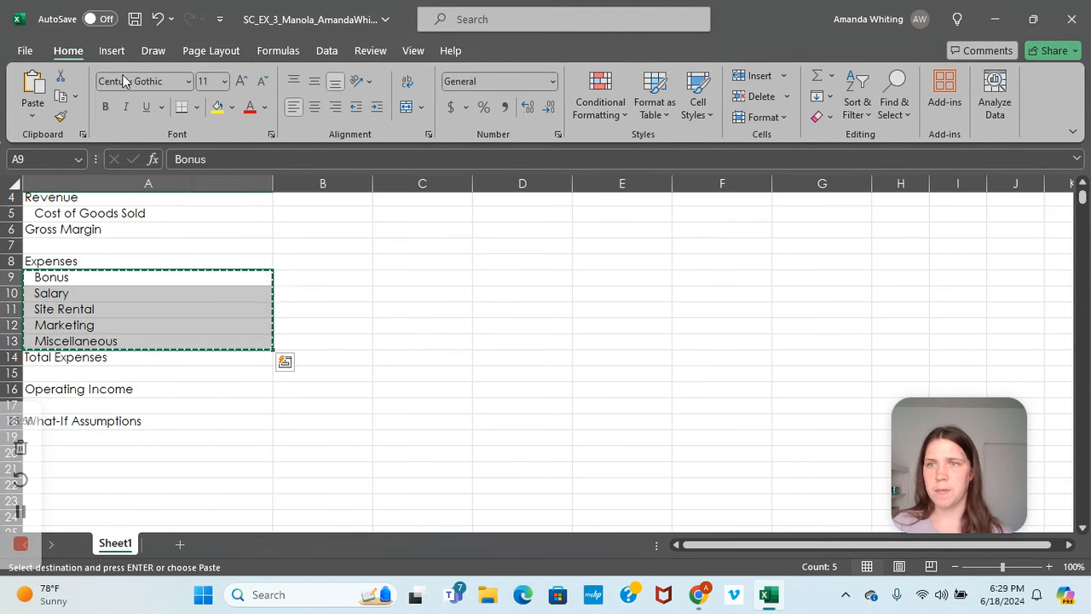
scroll(313, 376, "down", 3)
left_click(114, 294)
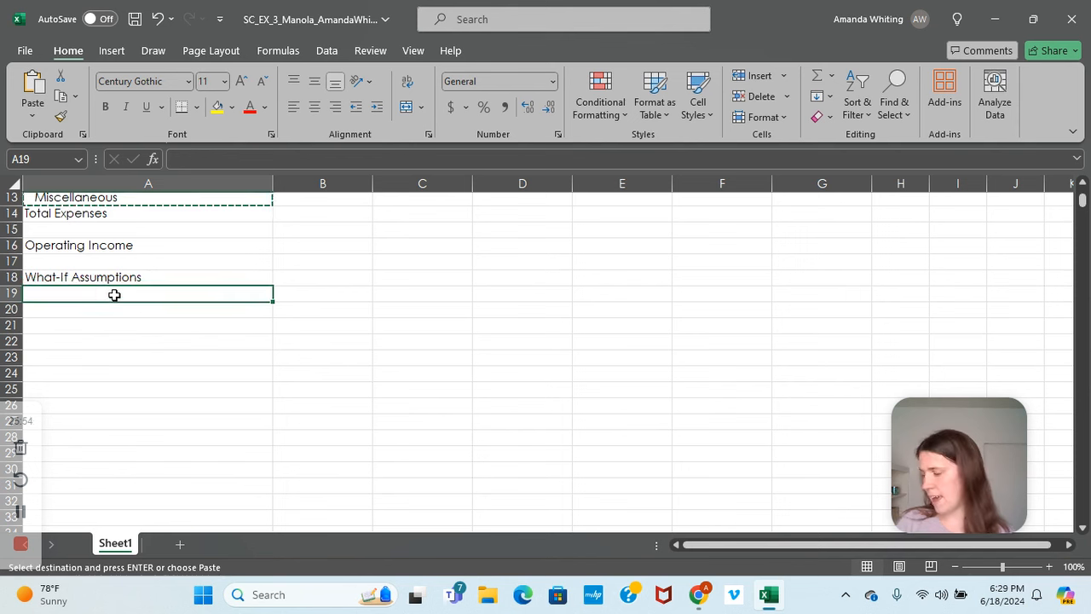
right_click(114, 296)
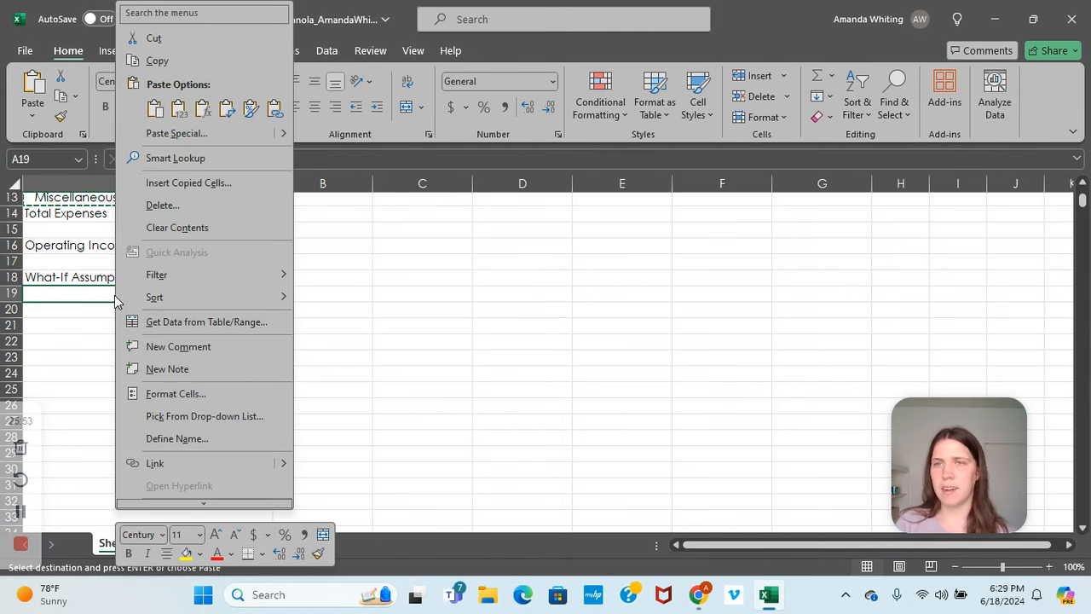
left_click(155, 108)
left_click(156, 111)
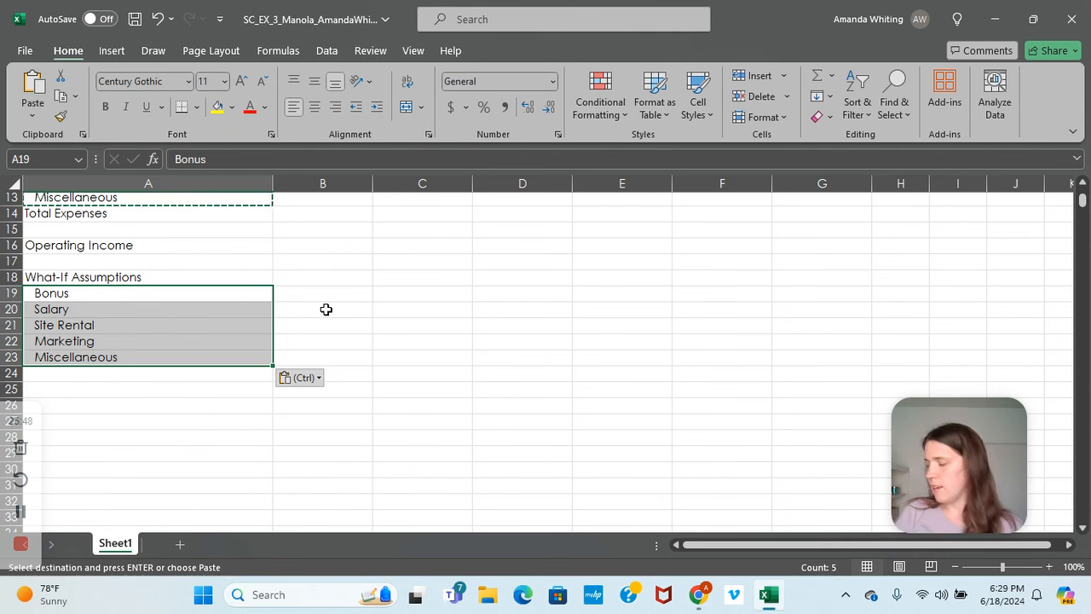
Insert a row above Salary in the What-If Assumptions section and enter the title Sales Revenue for Bonus in A20.
left_click(321, 307)
left_click(14, 310)
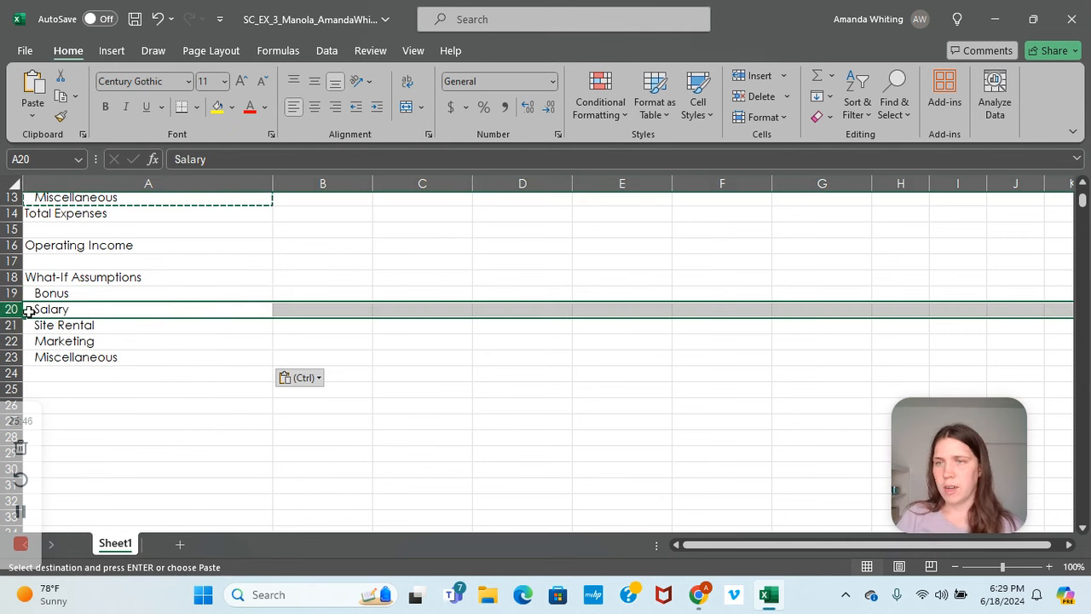
right_click(19, 310)
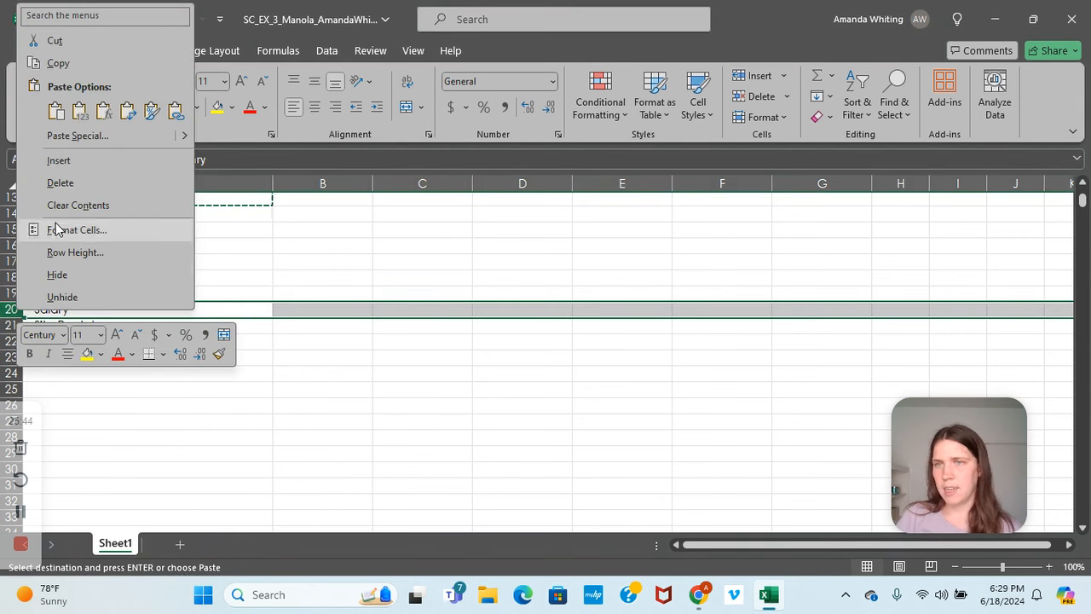
left_click(64, 162)
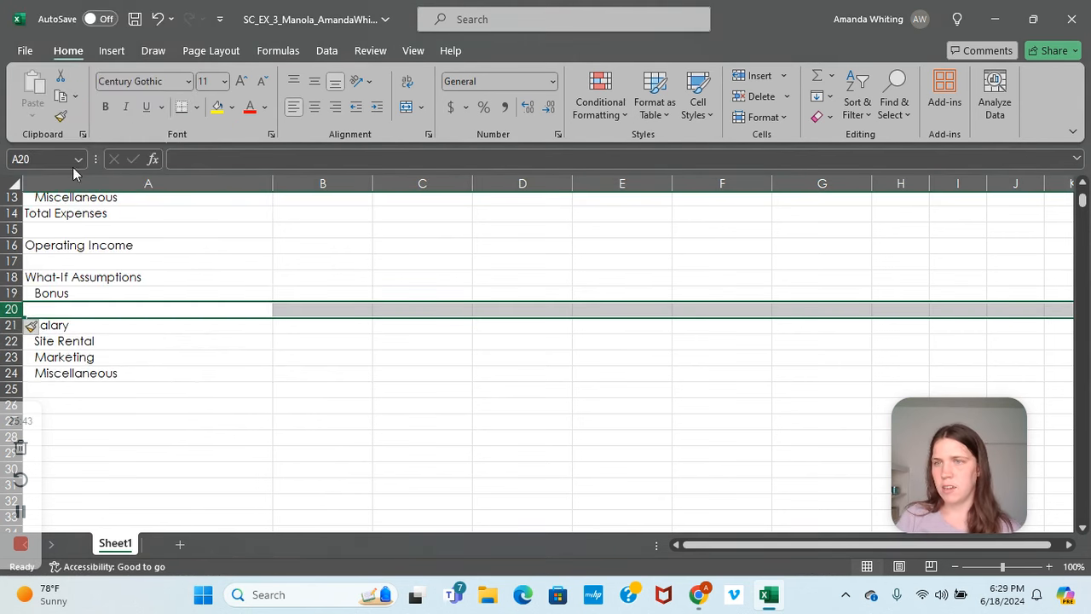
left_click(81, 314)
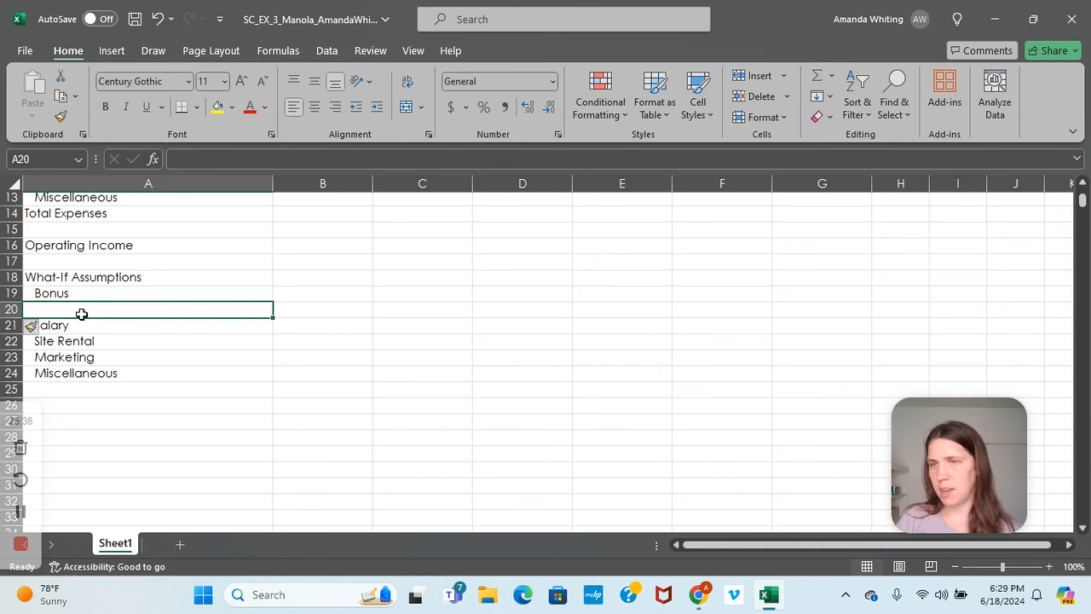
type("S")
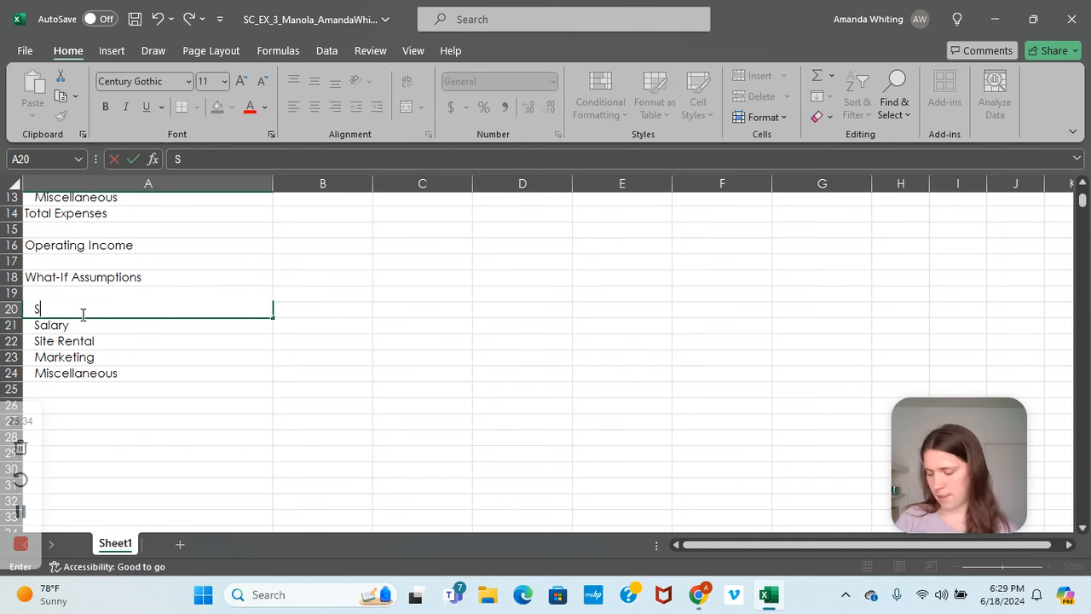
type("ales Rev")
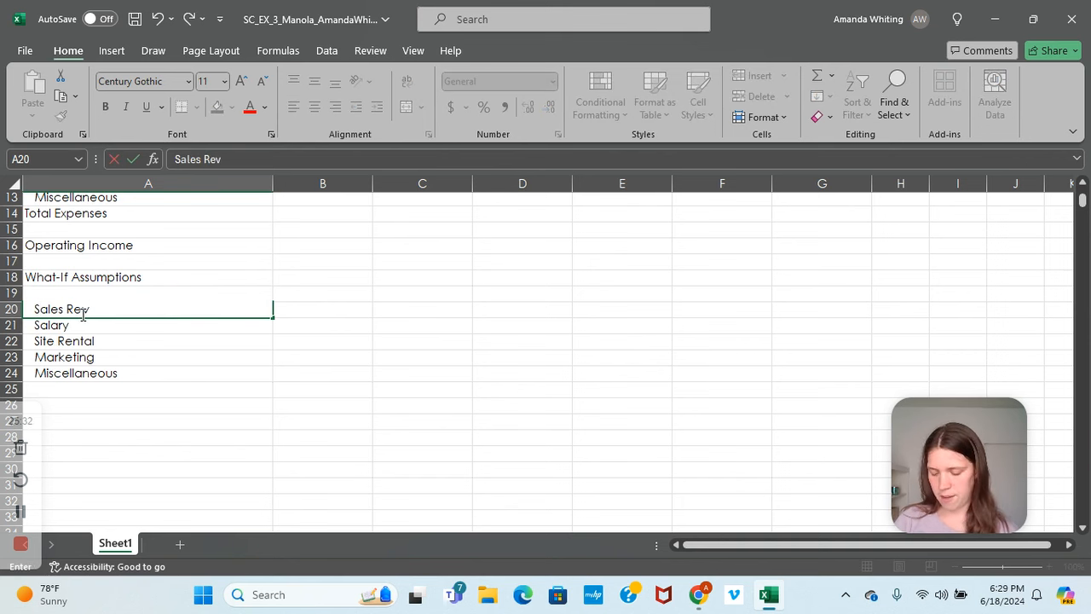
type("enue for Bonus")
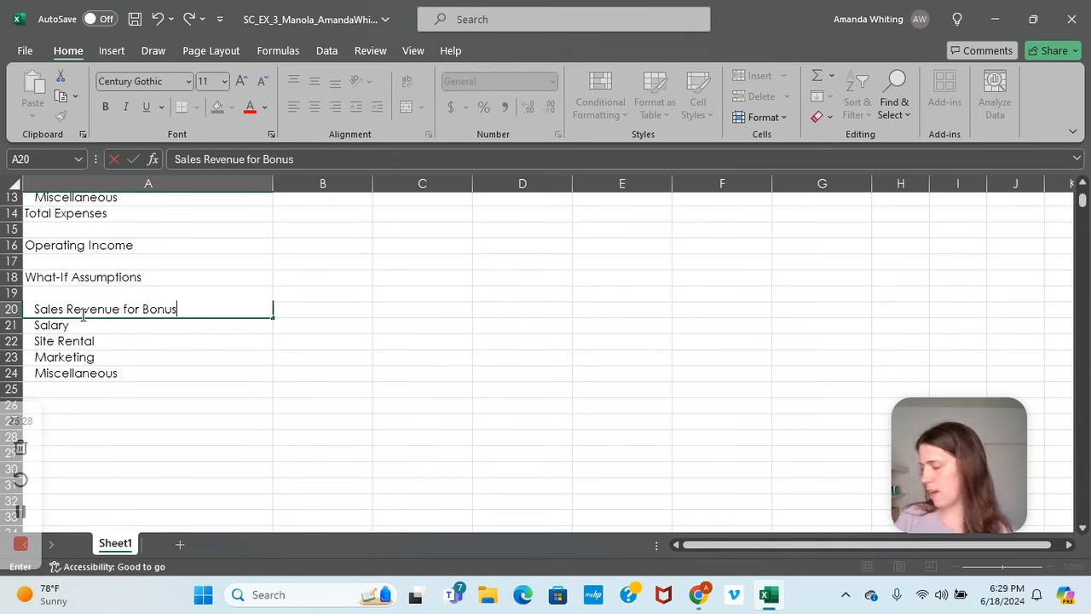
left_click(348, 295)
Insert a row above Bonus in the What-If Assumptions section and enter Margin in A19, indented one level.
left_click(12, 293)
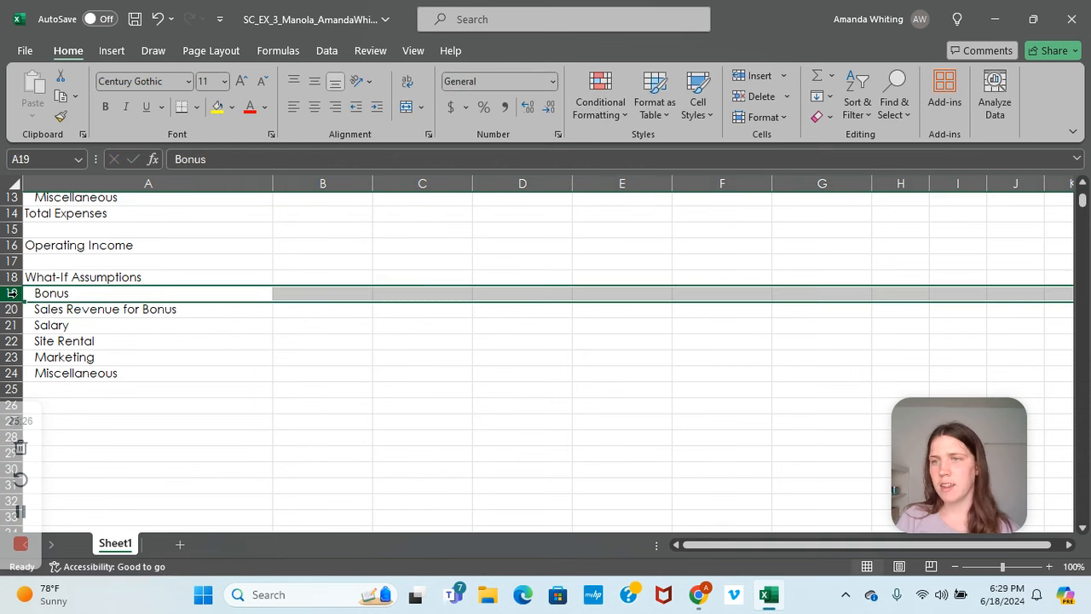
right_click(12, 292)
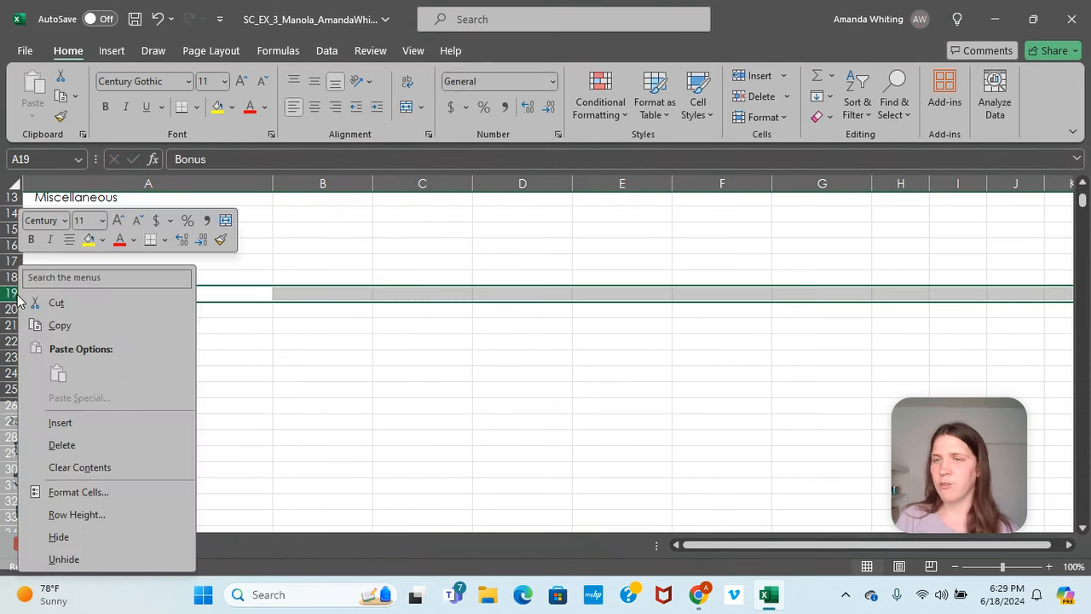
left_click(68, 428)
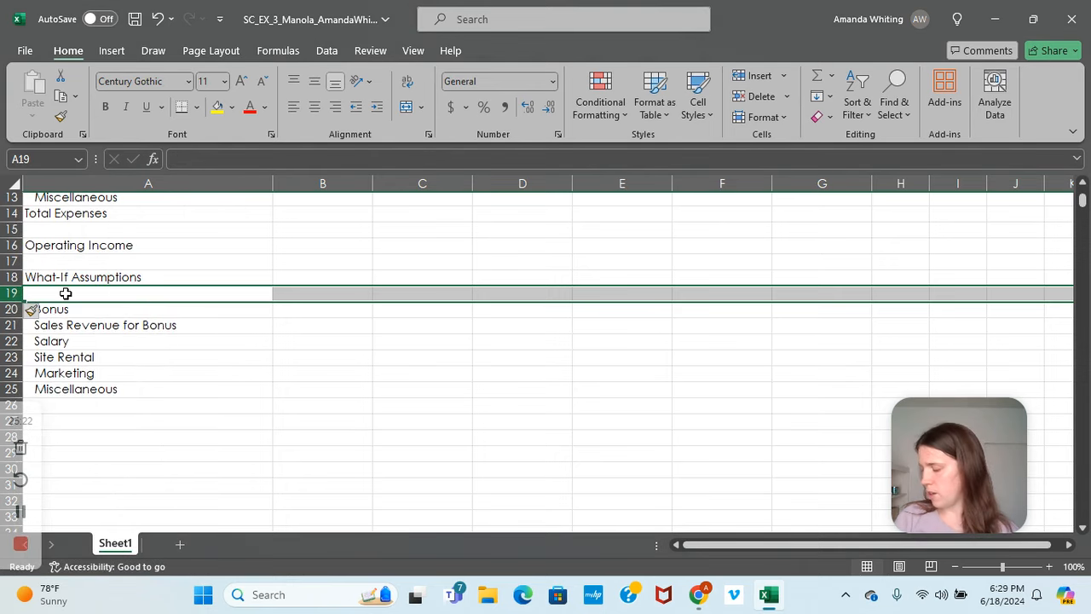
type("Margin")
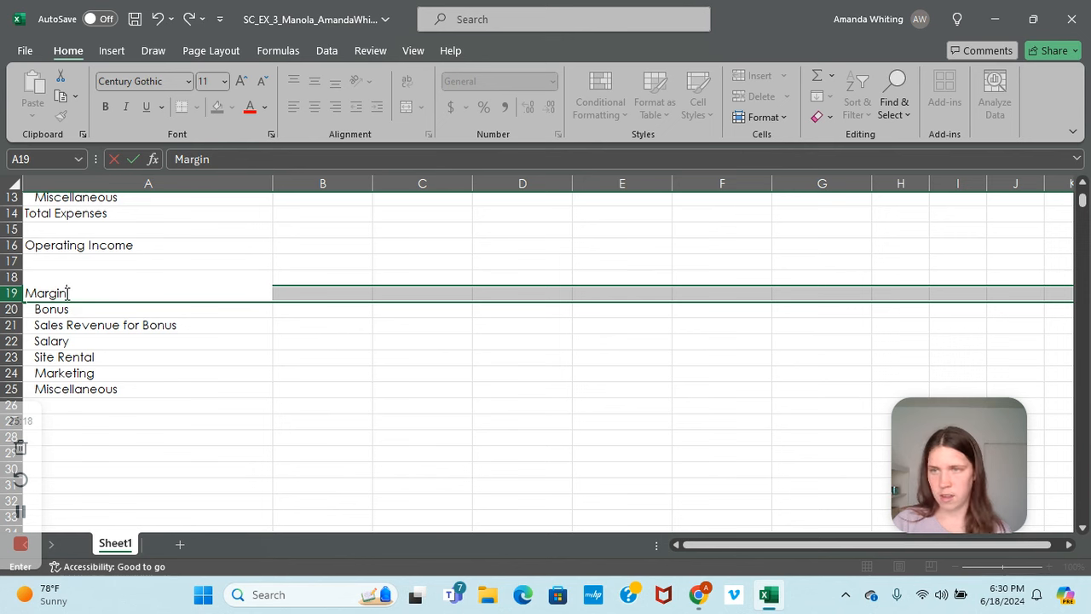
key("Return")
left_click(70, 293)
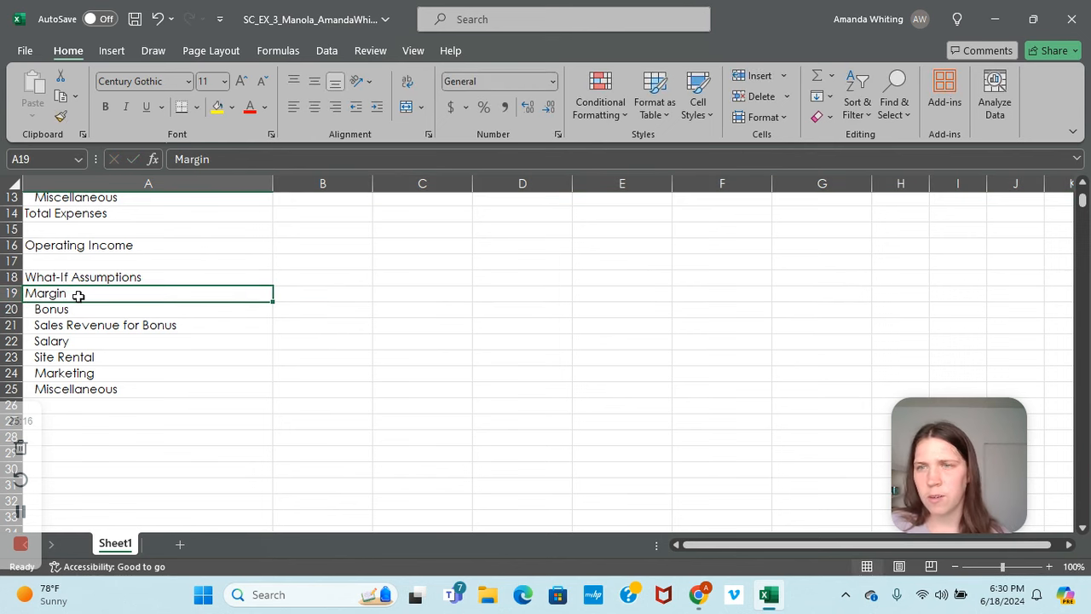
left_click(378, 107)
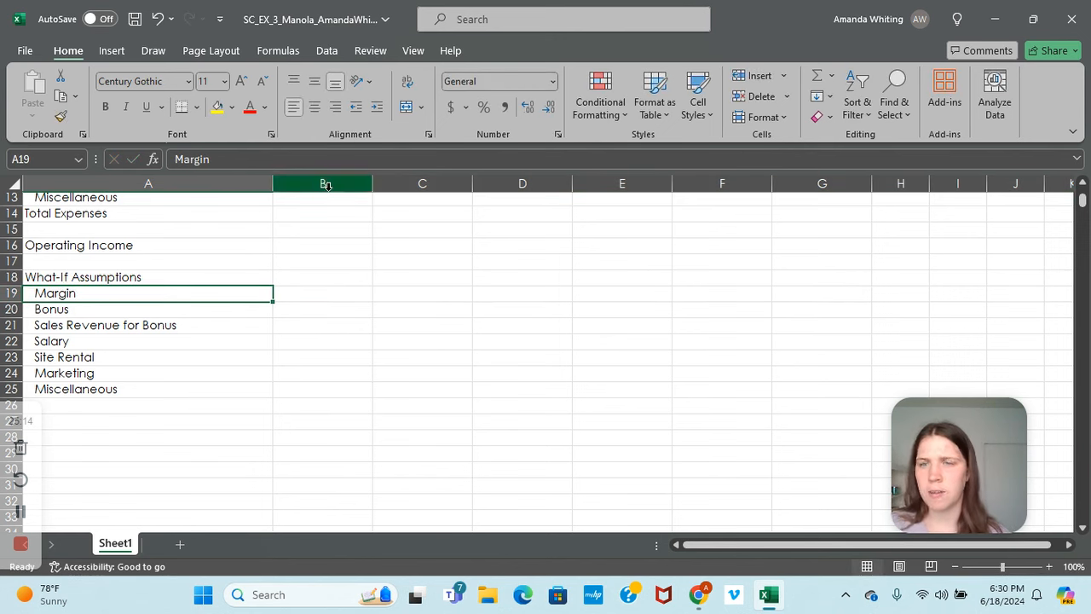
Enter the assumption values 81.25% for Margin in B19 and 5000.00 for Bonus in B20.
left_click(317, 301)
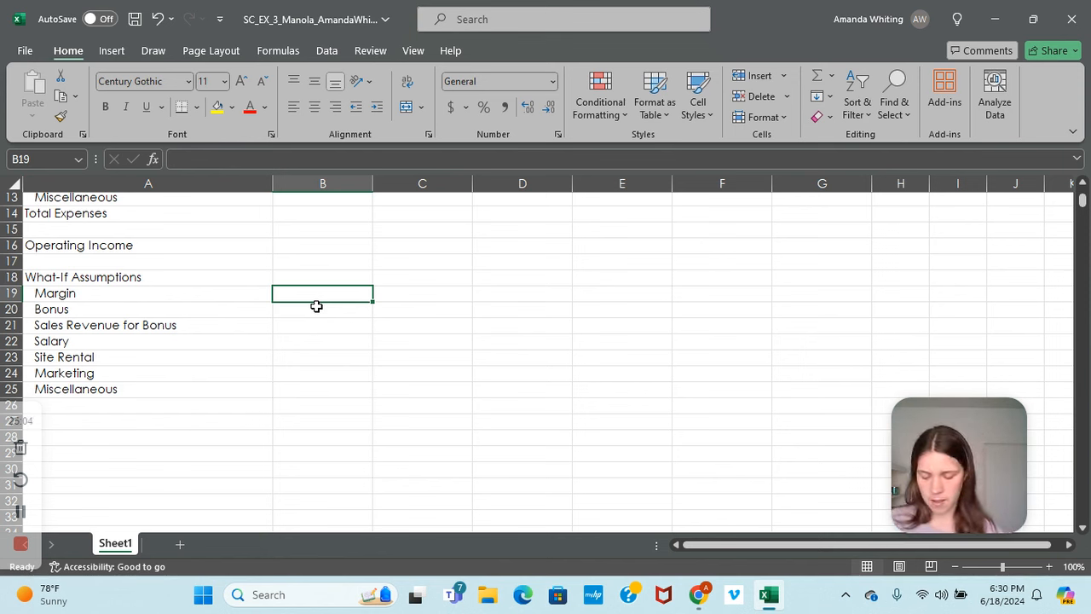
type("81.25%")
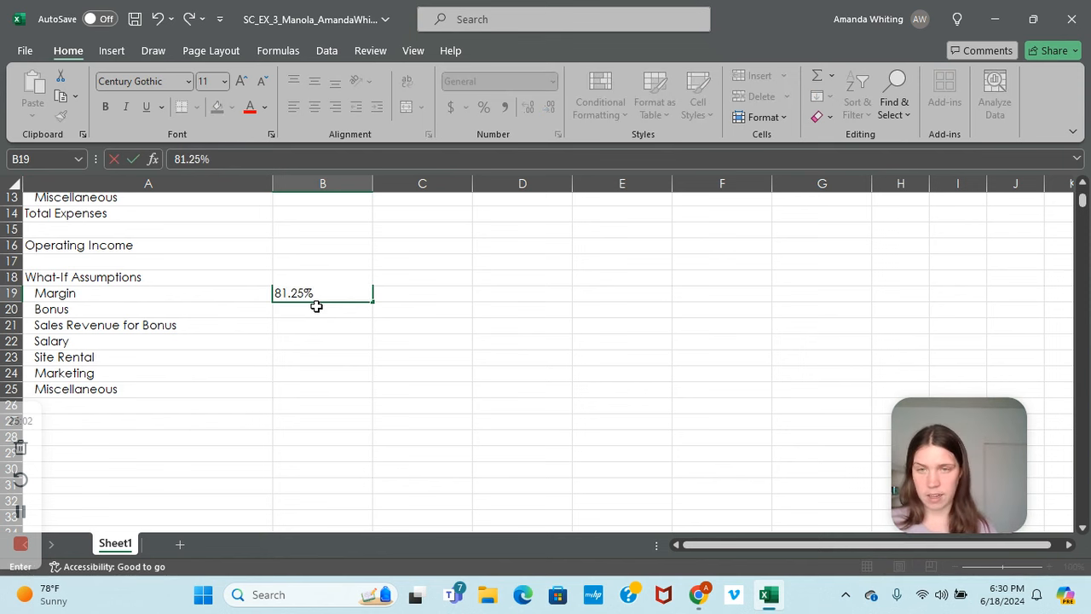
key("Return")
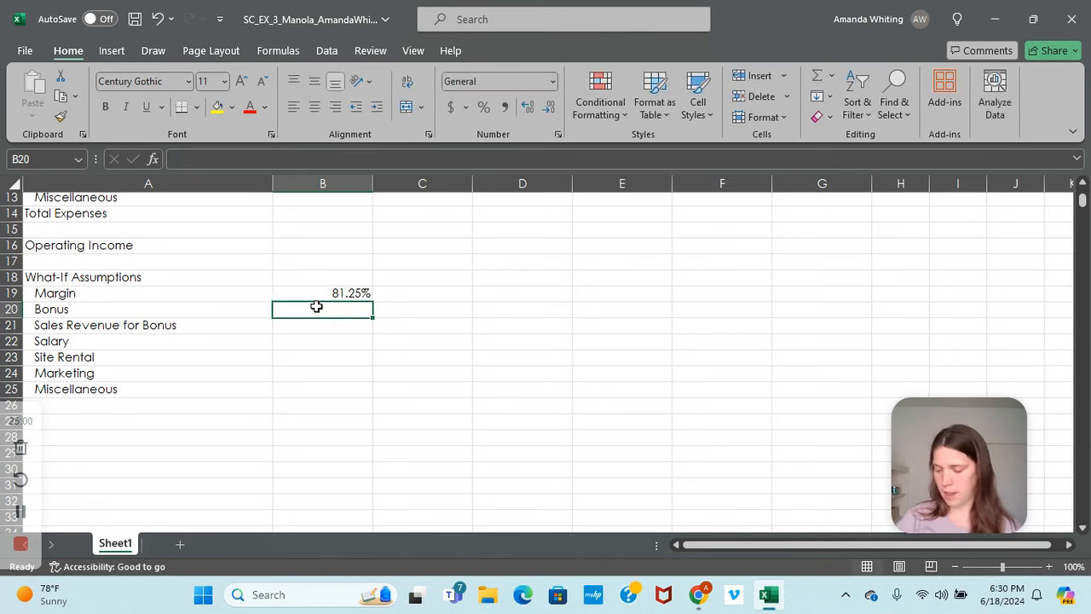
type("50")
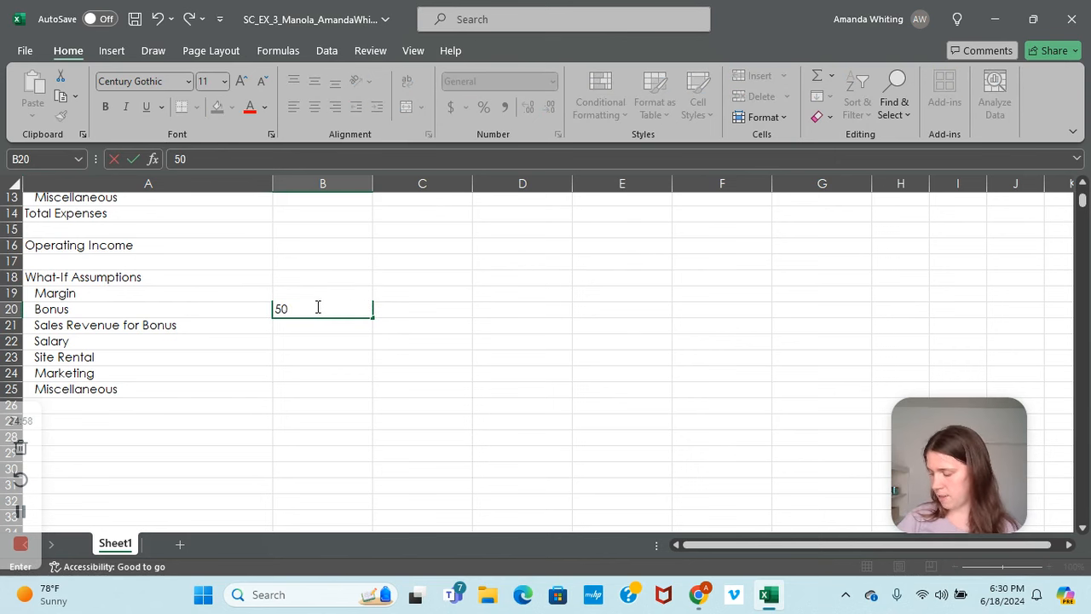
type("00.00")
key("Return")
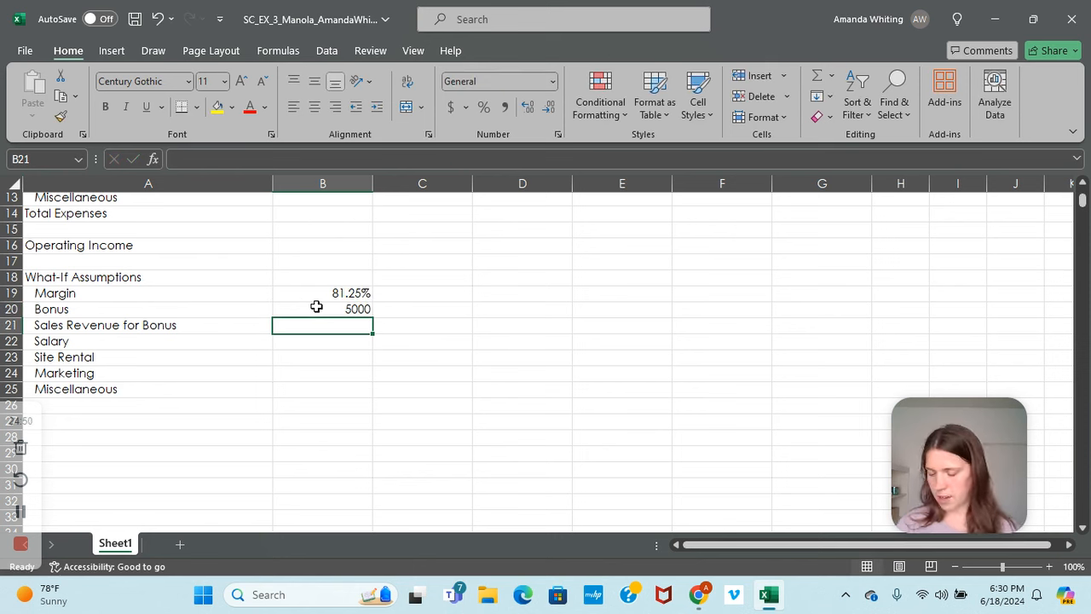
Enter 1250000.00 as the Sales Revenue for Bonus value in B21.
type("125")
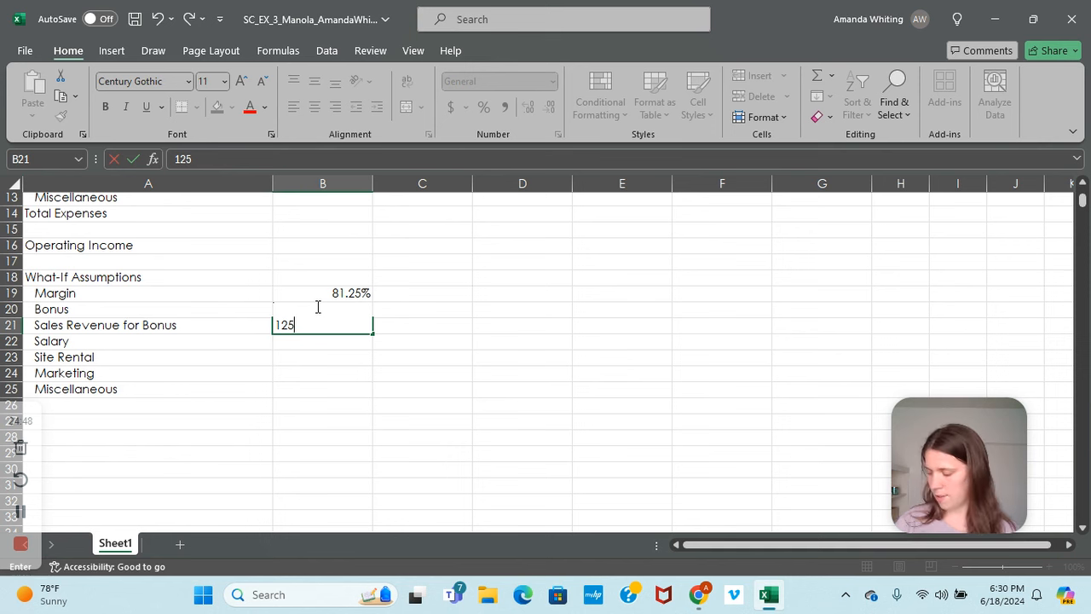
type("0000.")
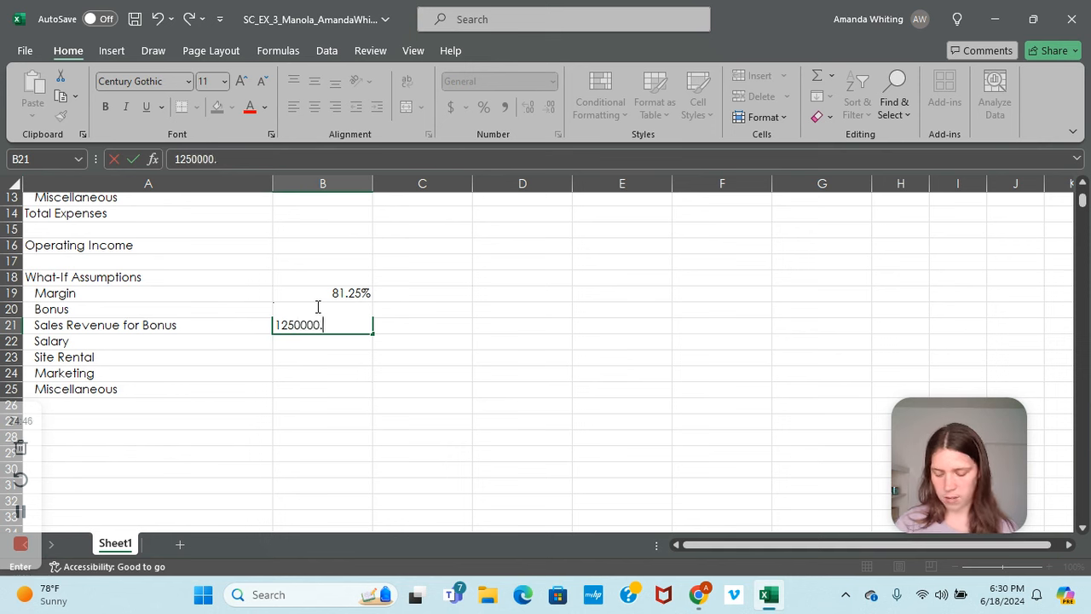
type("000")
key("BackSpace")
key("Return")
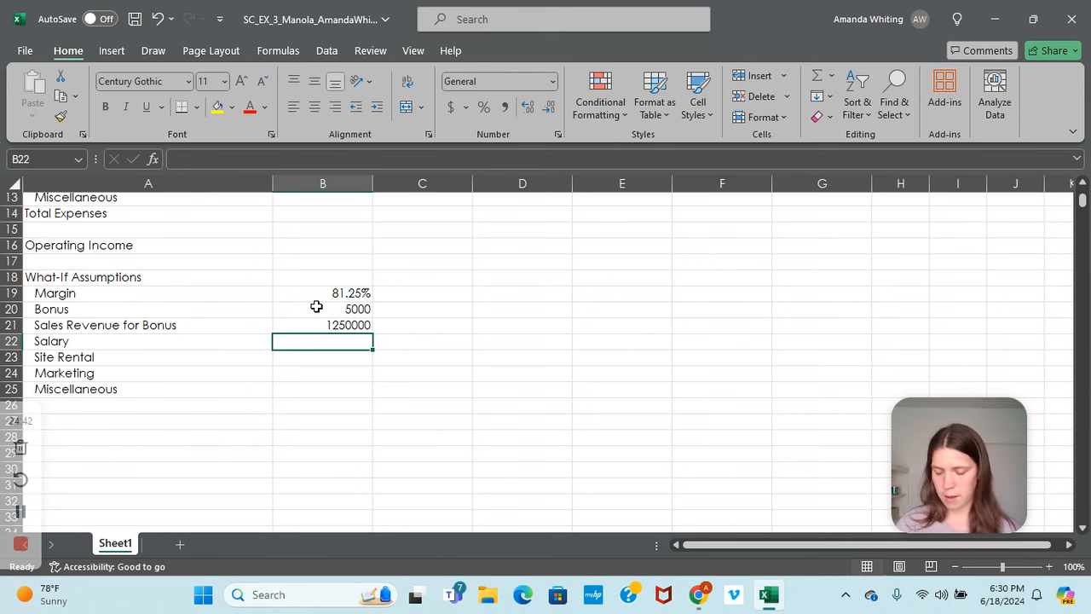
Enter the assumption percentages 20.00% for Salary in B22 and 10.00% for Site Rental in B23.
type("20.00%")
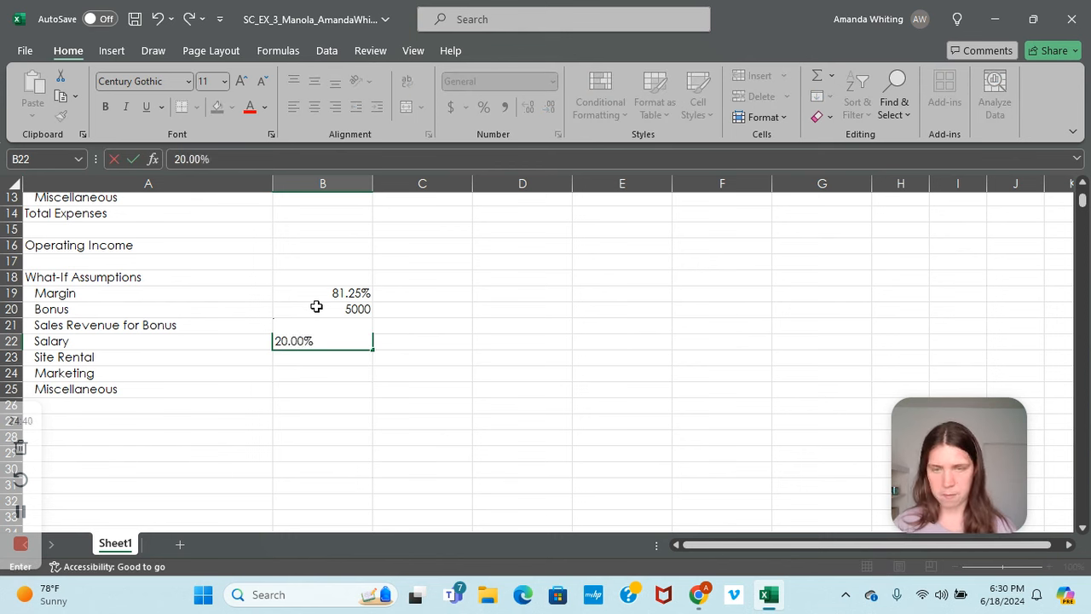
key("Return")
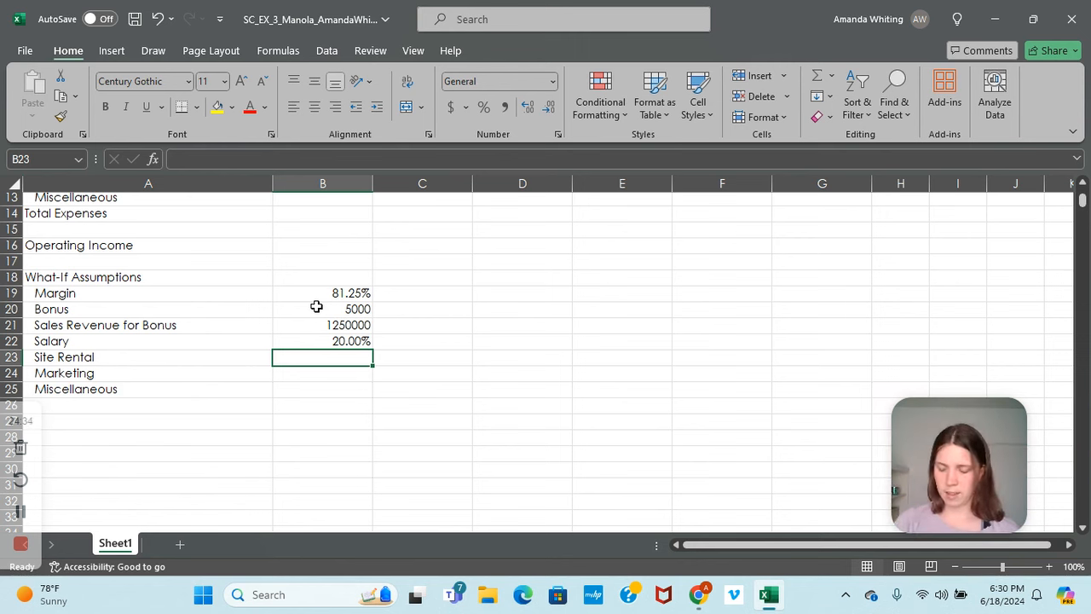
type("10.00")
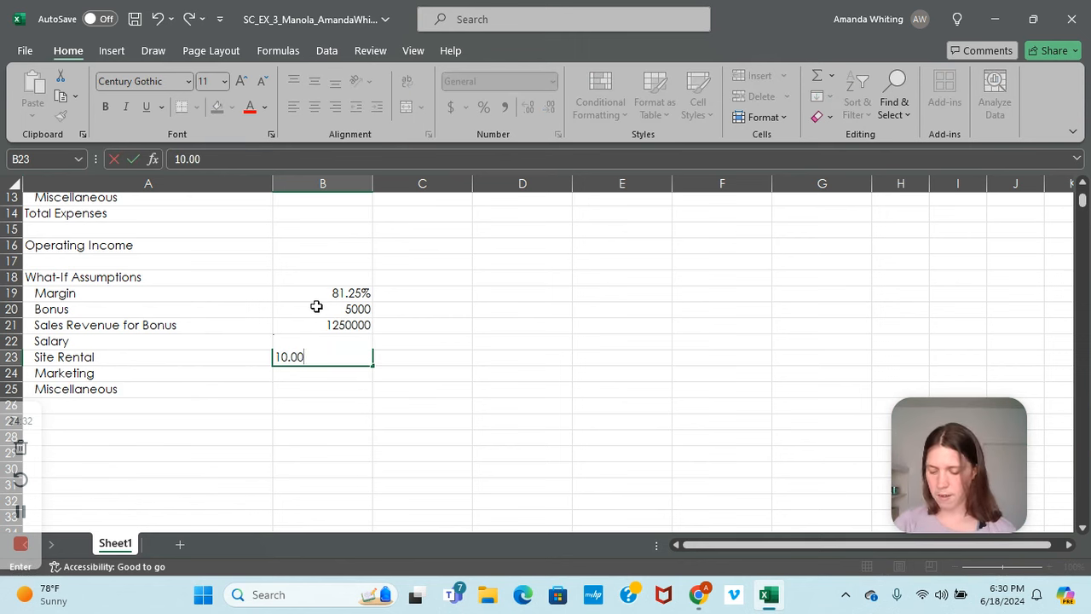
type("%")
key("Return")
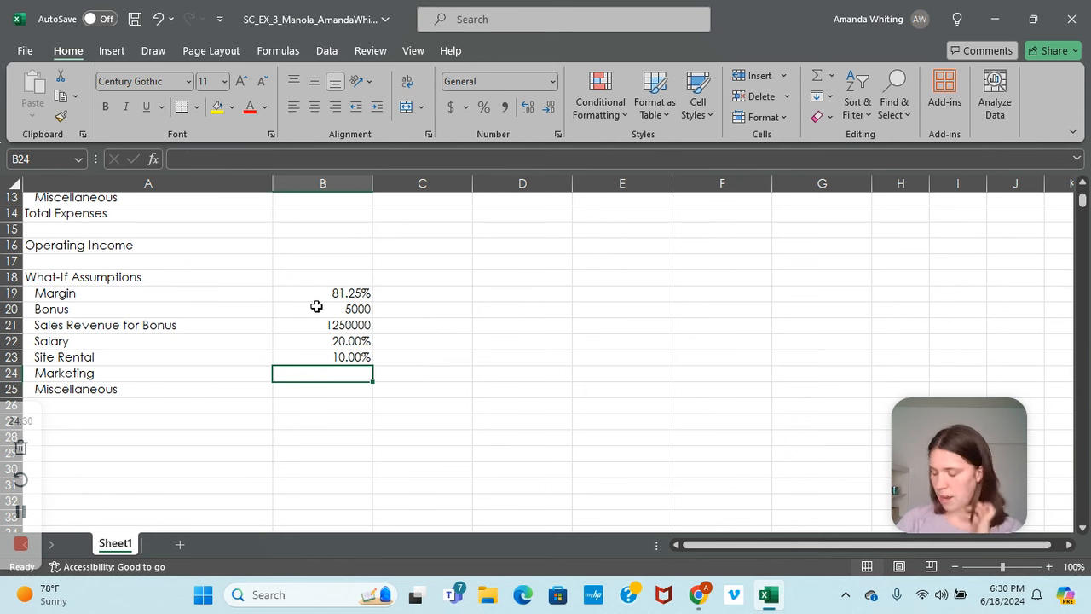
Enter 3.50% as the Marketing assumption in B24, removing the stray backslash from the entry.
type("3.50%\\")
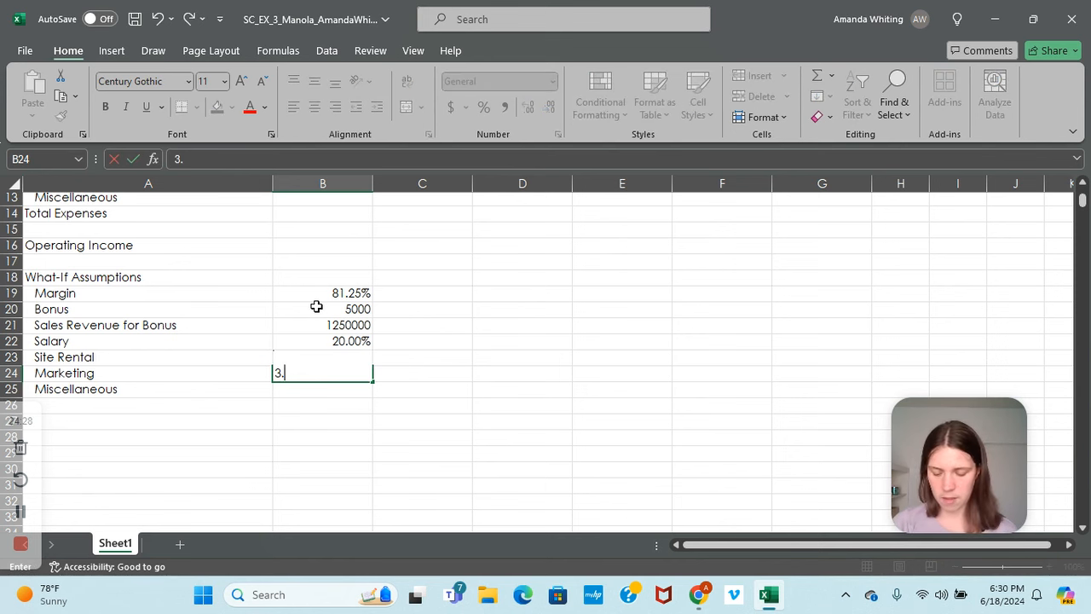
key("Return")
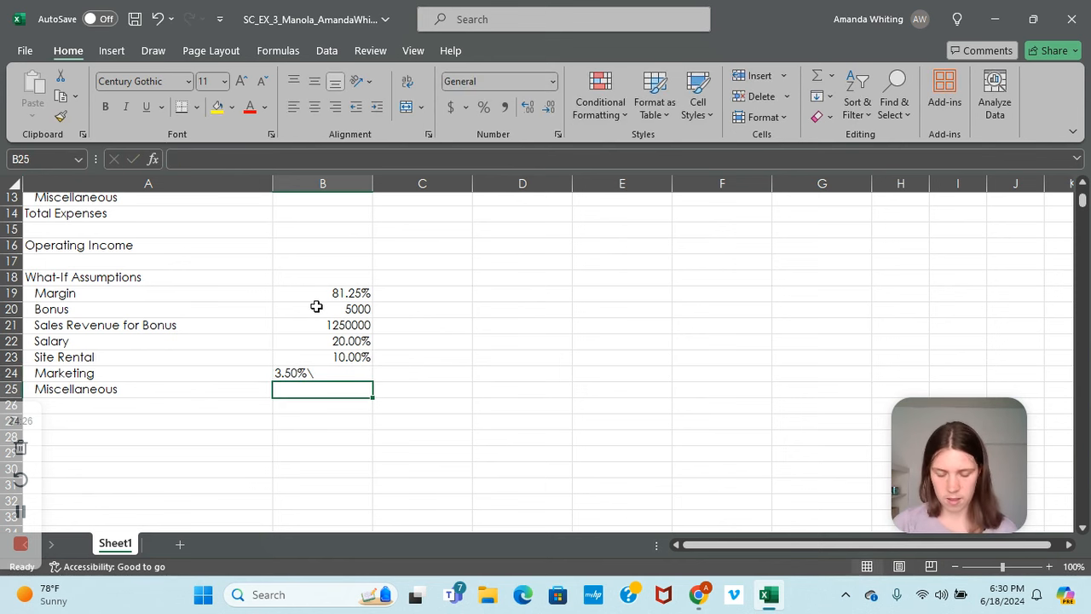
left_click(328, 374)
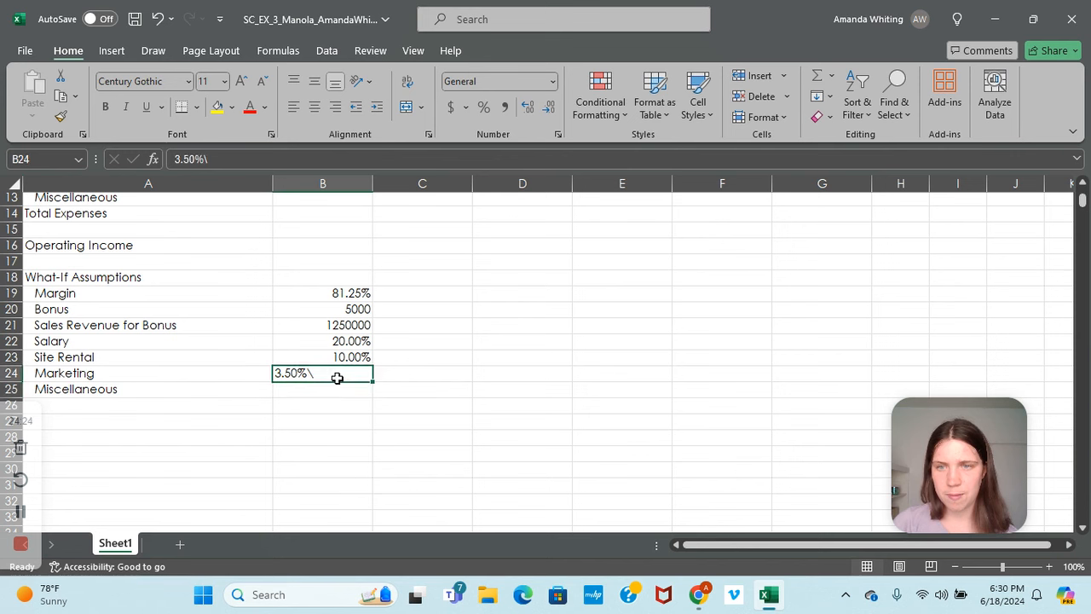
left_click(231, 161)
key("BackSpace")
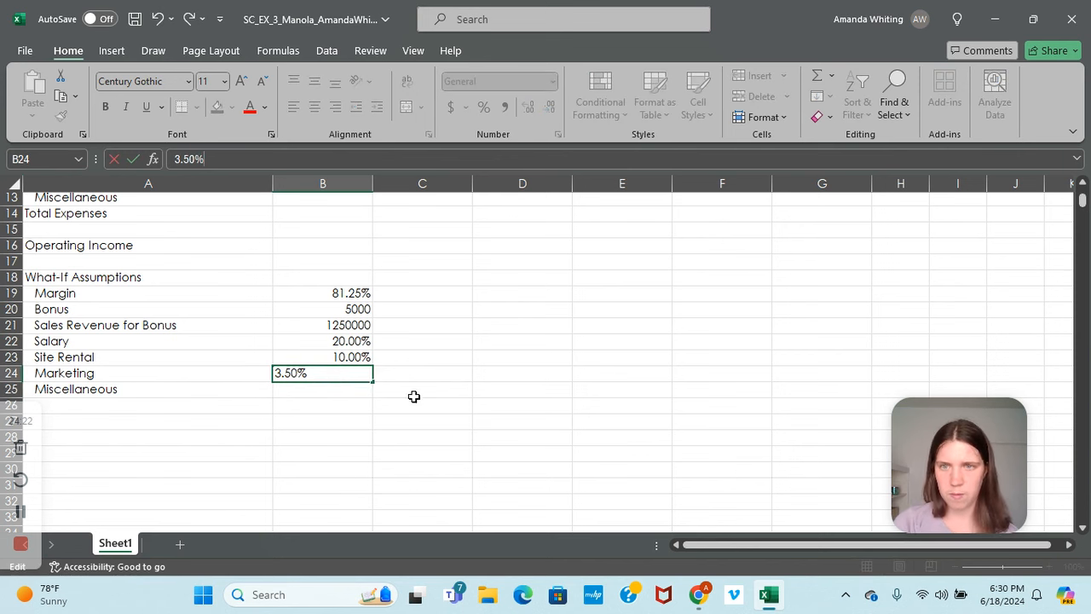
left_click(414, 394)
left_click(338, 388)
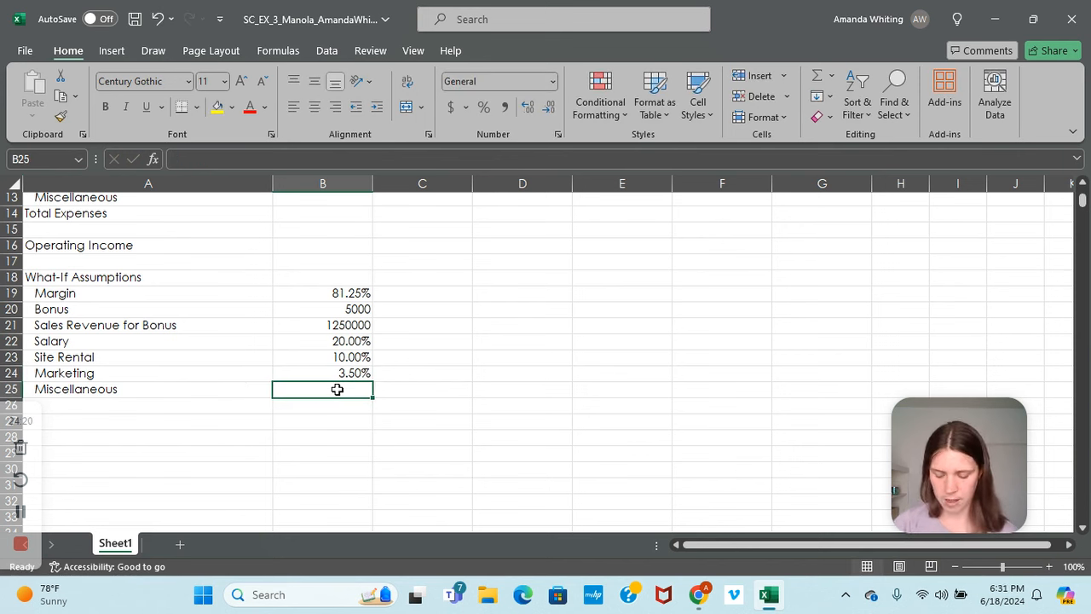
Enter the Miscellaneous assumption in B25, correcting the initial 3.50% entry to 5.00%.
type("3.50%")
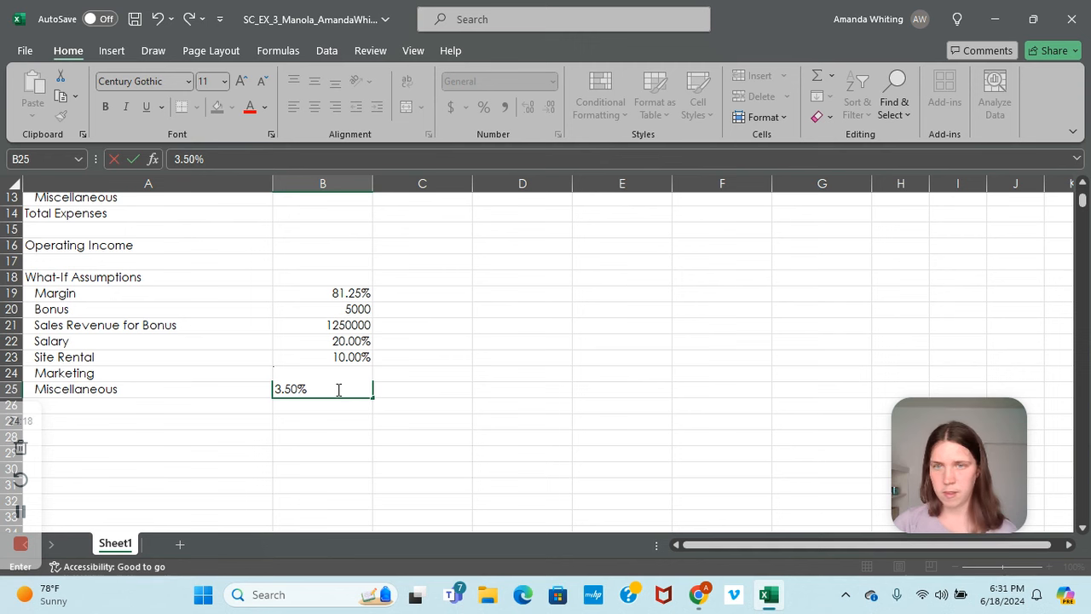
key("Return")
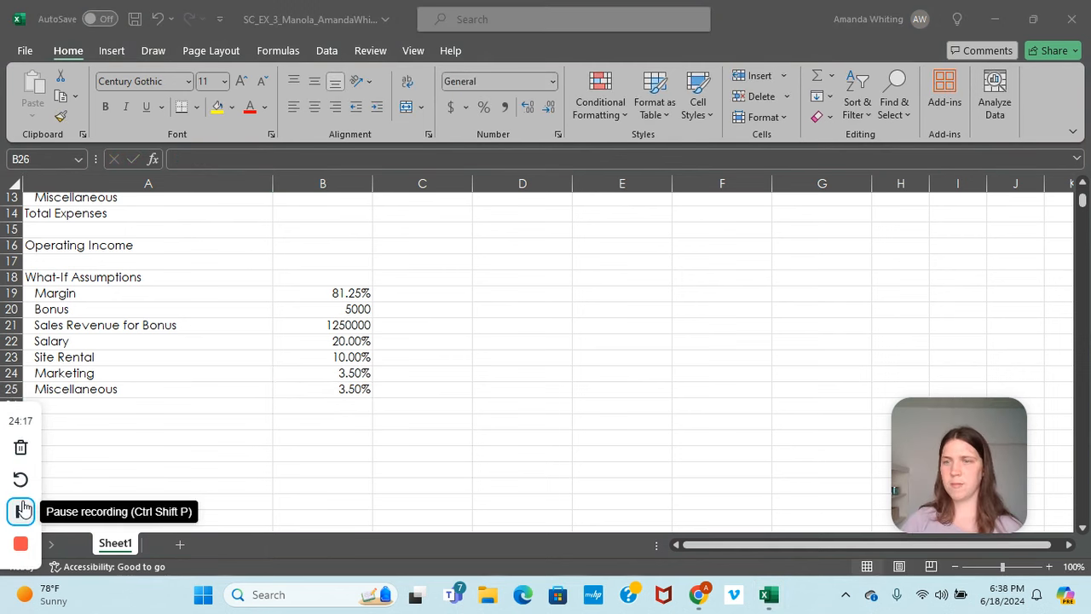
left_click(350, 388)
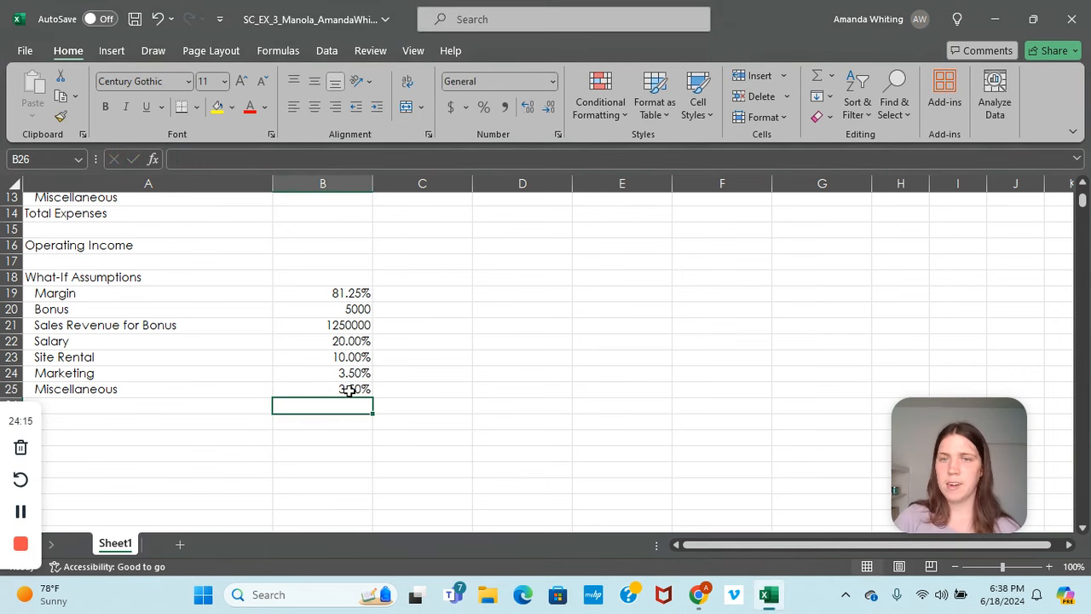
left_click(189, 162)
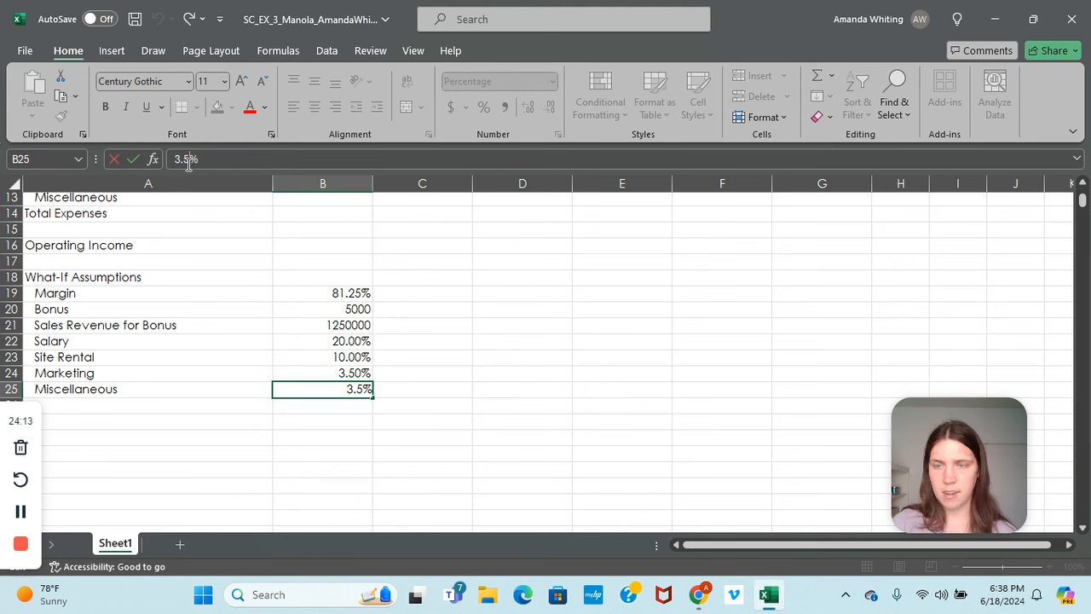
key("BackSpace")
key("BackSpace")
key("BackSpace")
type("5.00")
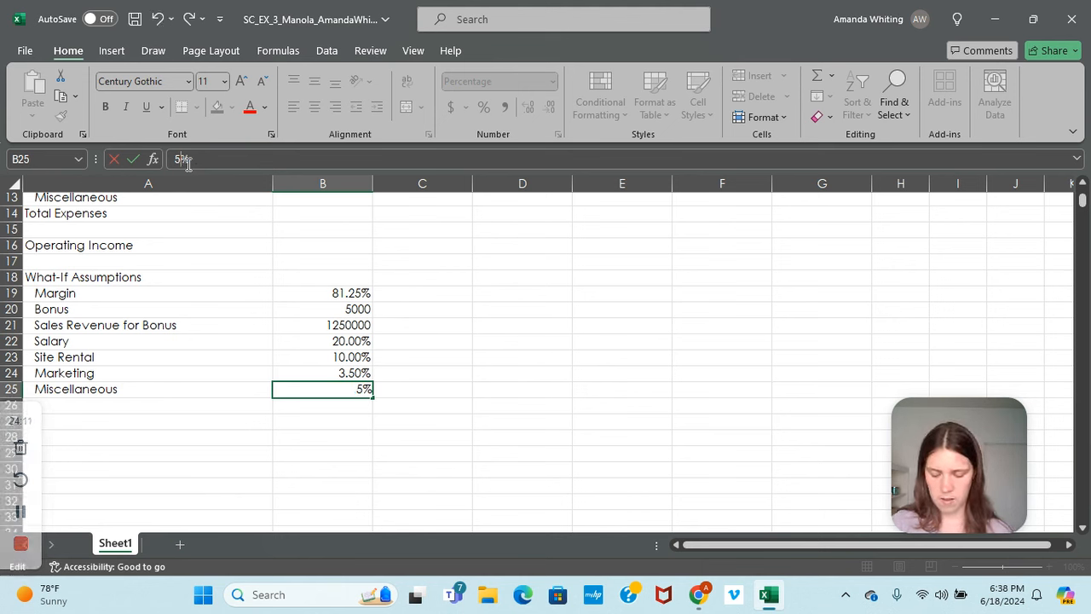
key("Return")
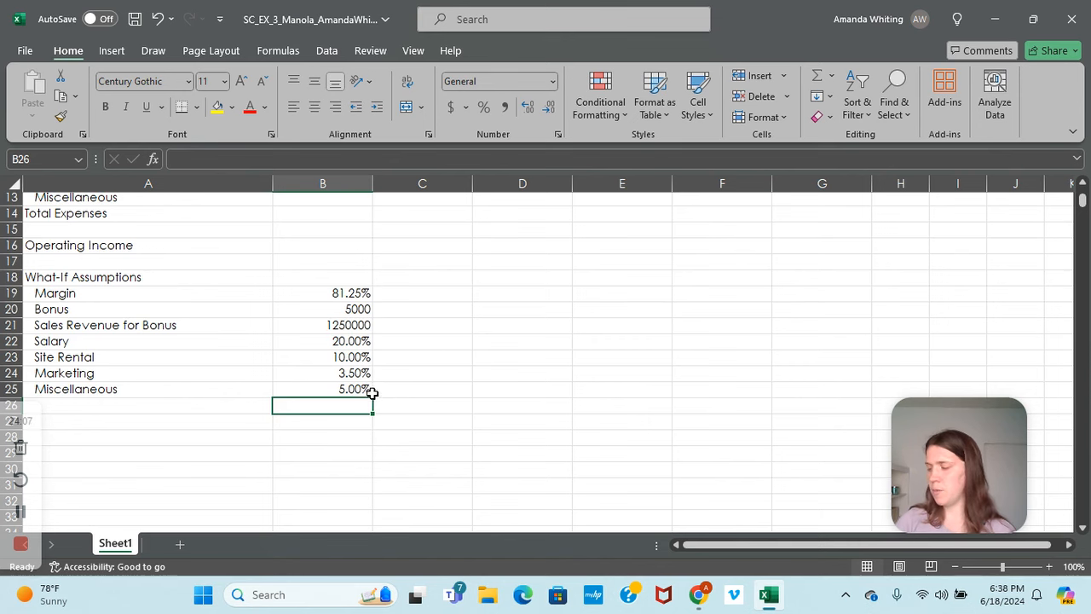
Enter the Revenue values 1470500 for January in B4 and 1405000 for February in C4.
scroll(370, 390, "up", 4)
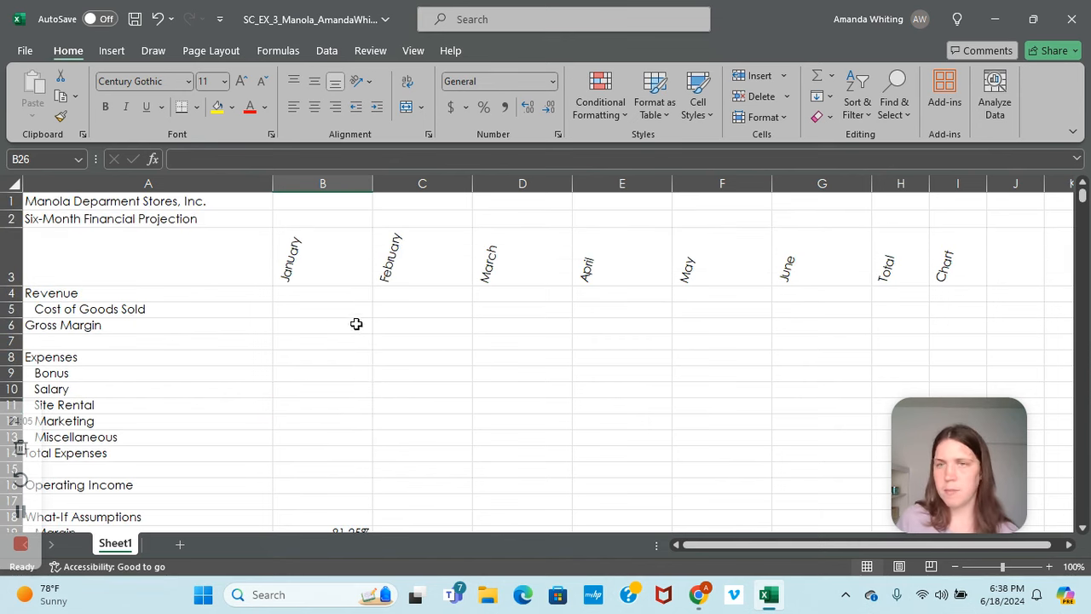
left_click(306, 296)
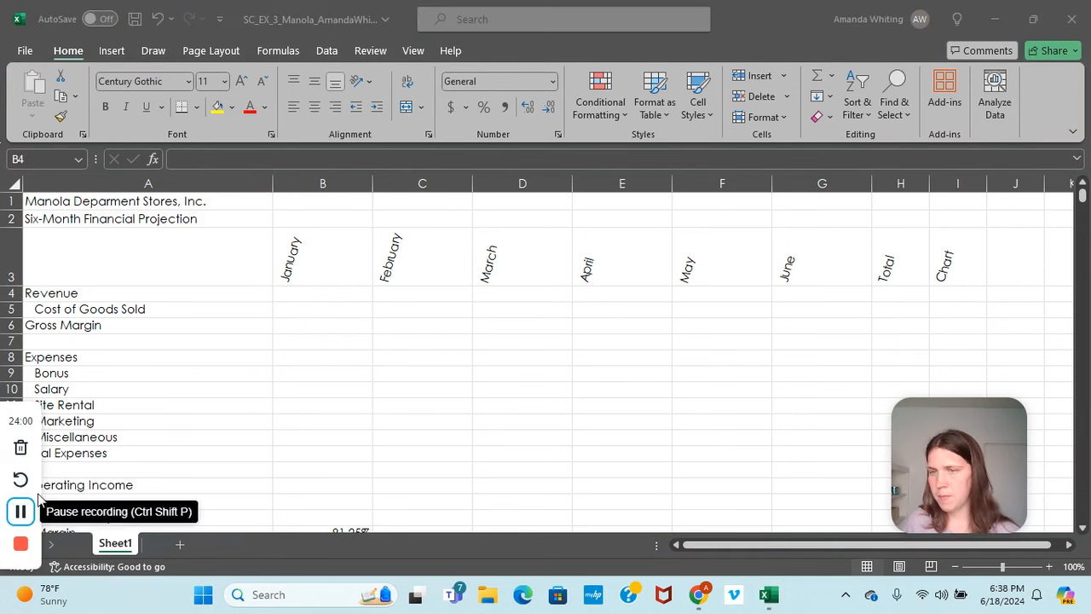
left_click(297, 292)
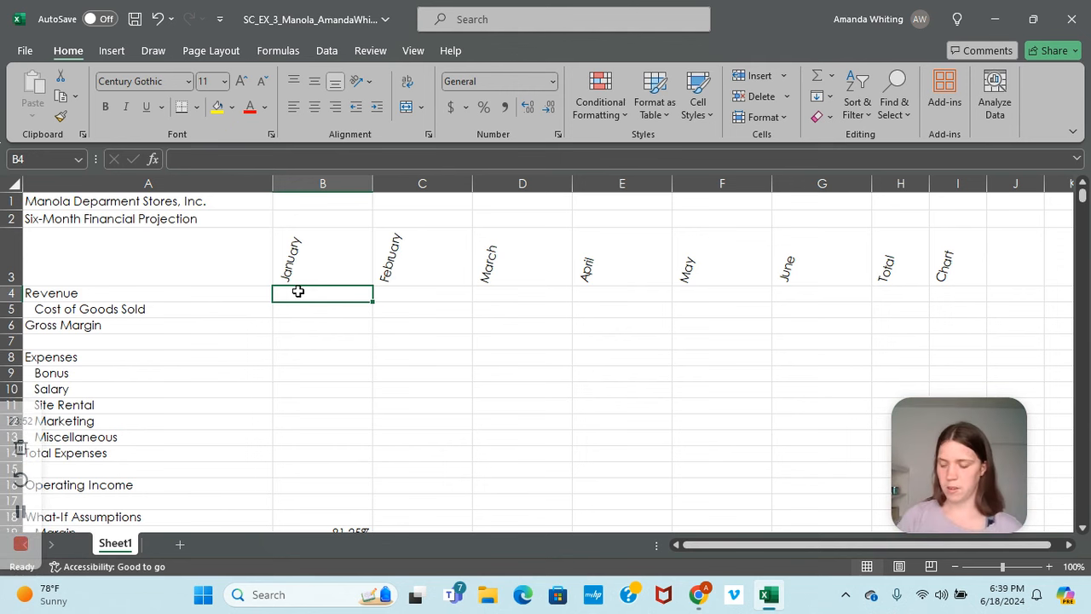
type("147")
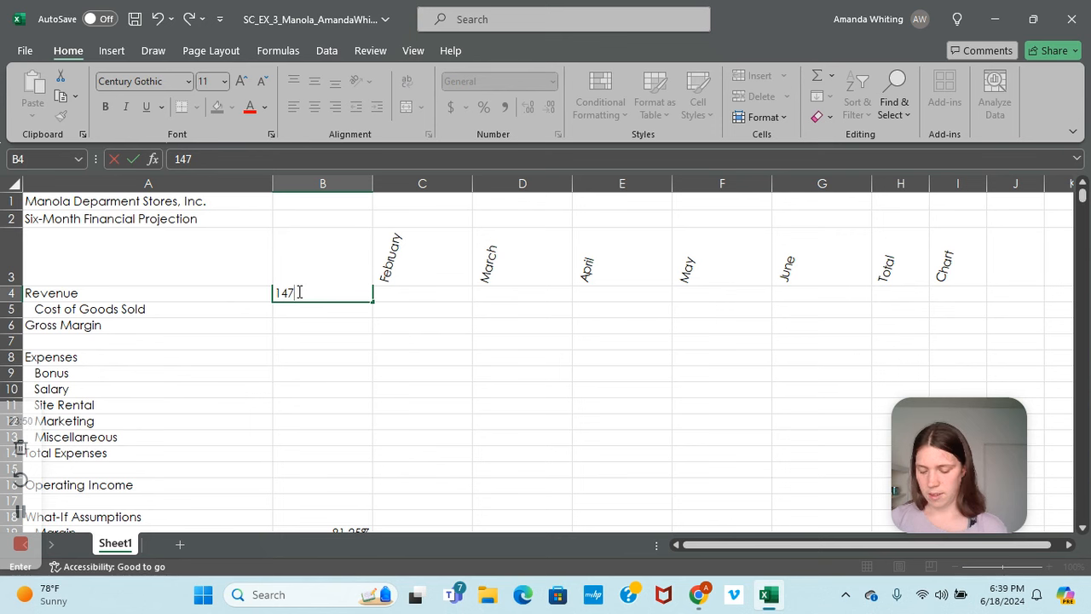
type("0500")
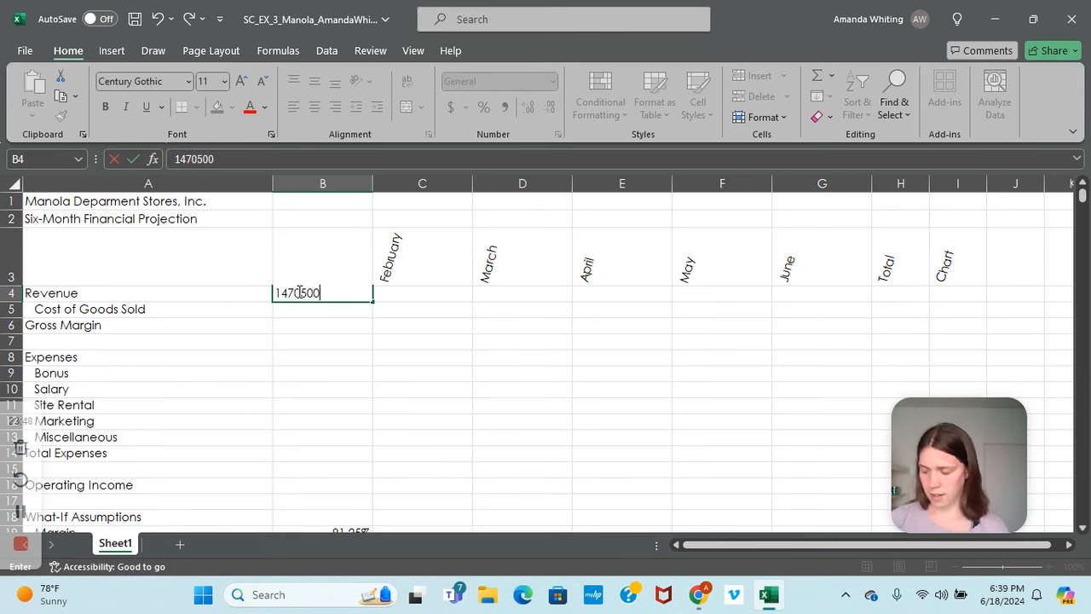
key("Tab")
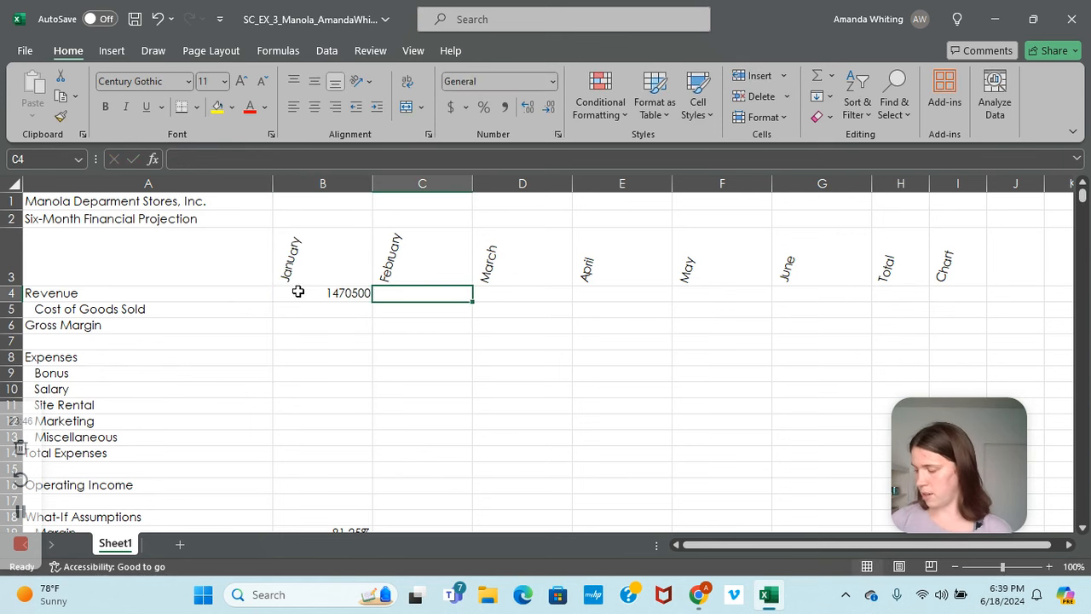
type("1")
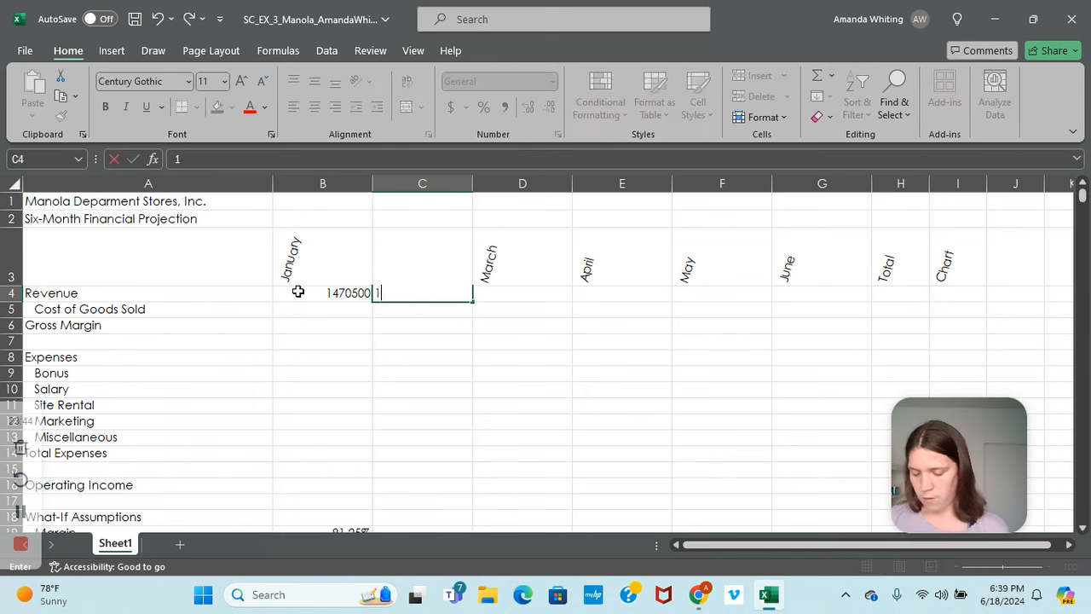
type("405000")
key("Tab")
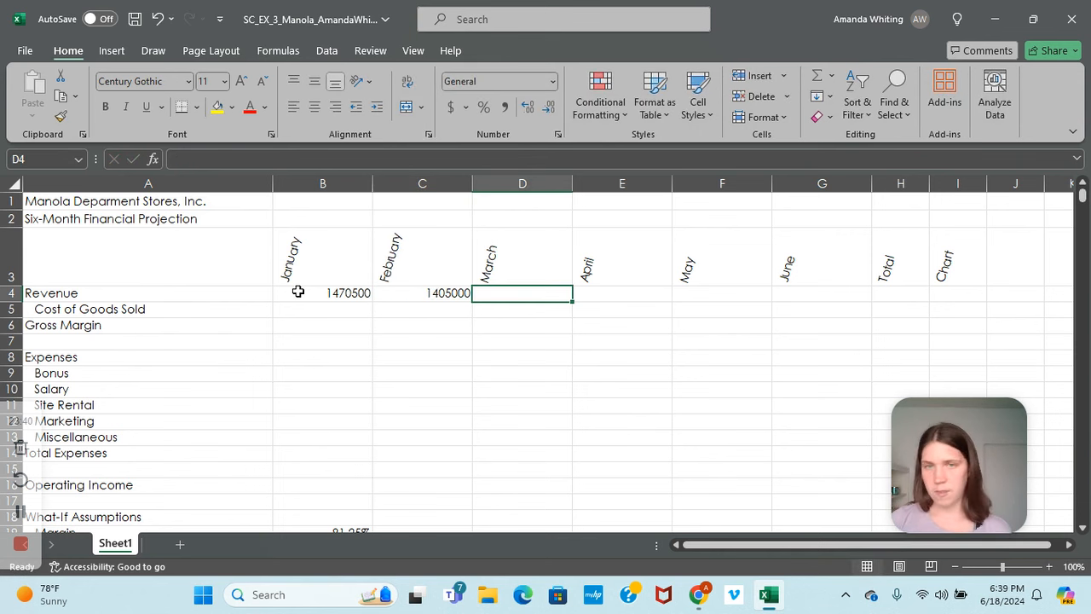
Enter the Revenue values 1186600 for March in D4 and 1498000 for April in E4.
type("11")
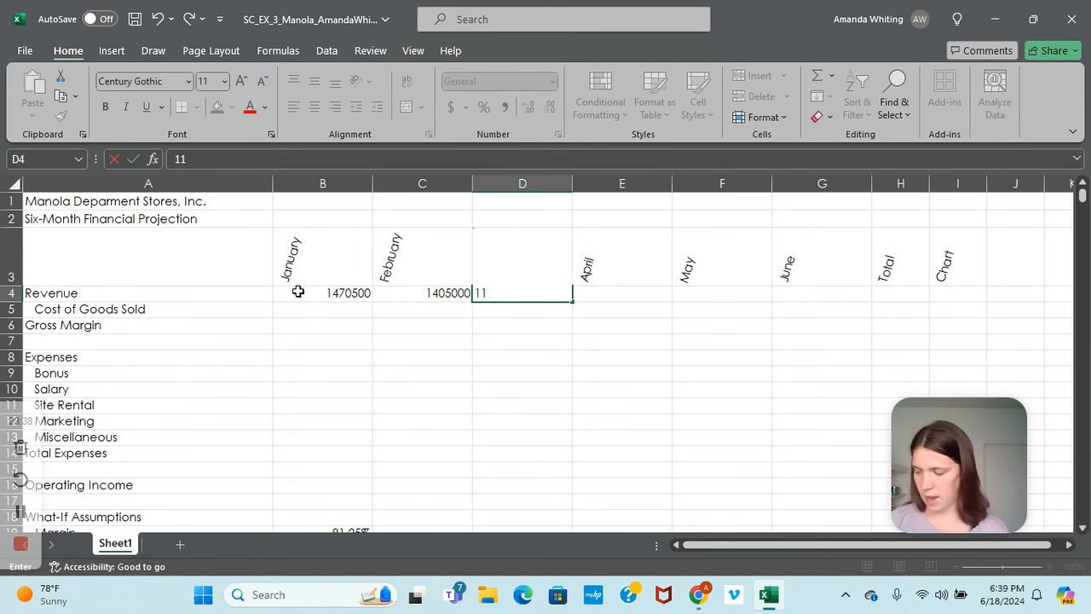
type("86600")
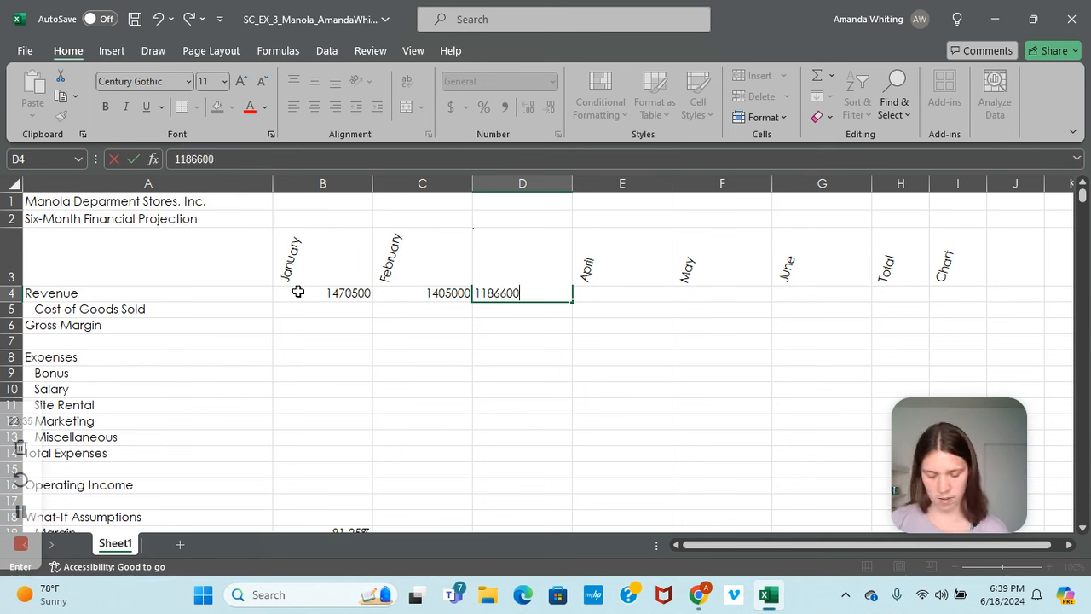
key("Tab")
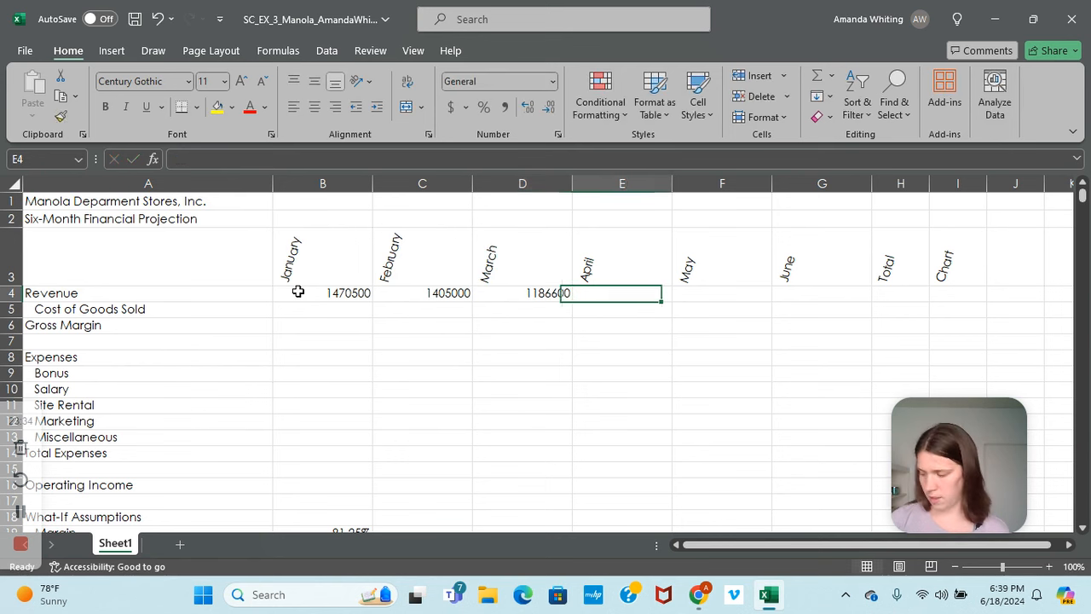
type("14")
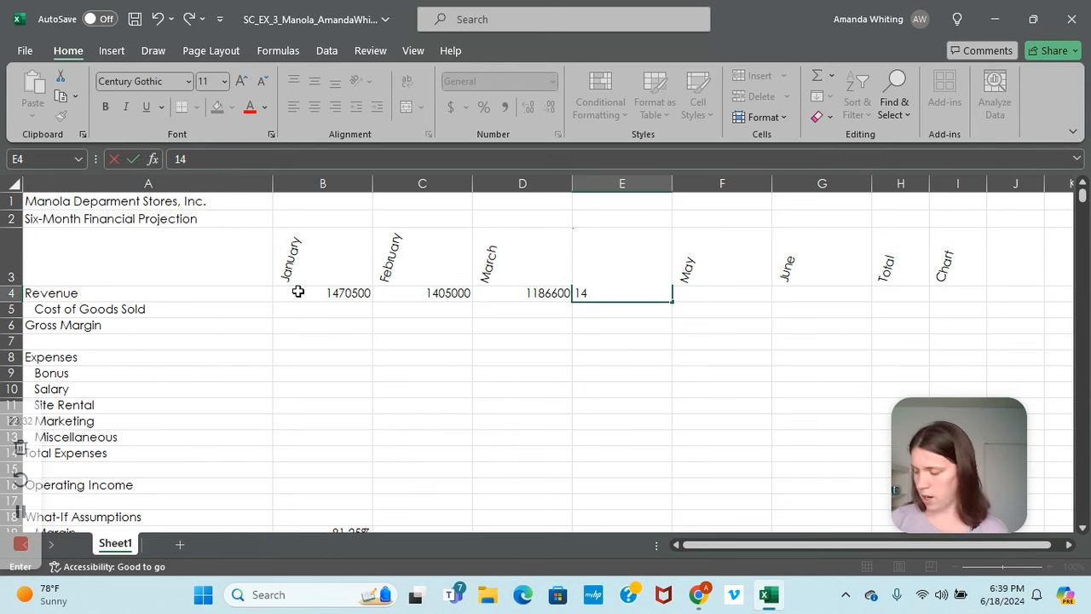
type("98")
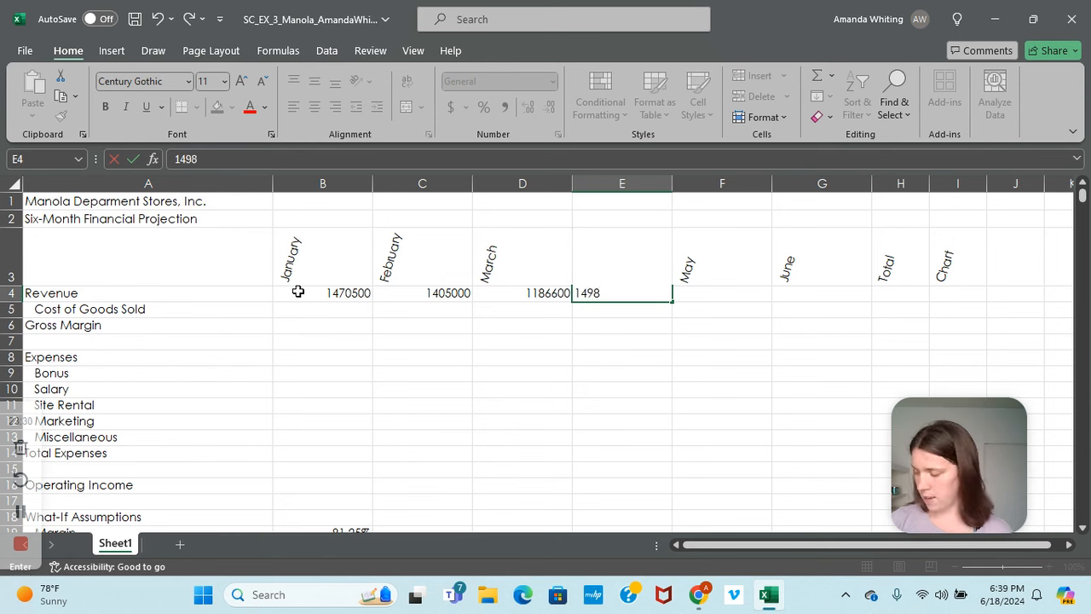
type("000")
key("Tab")
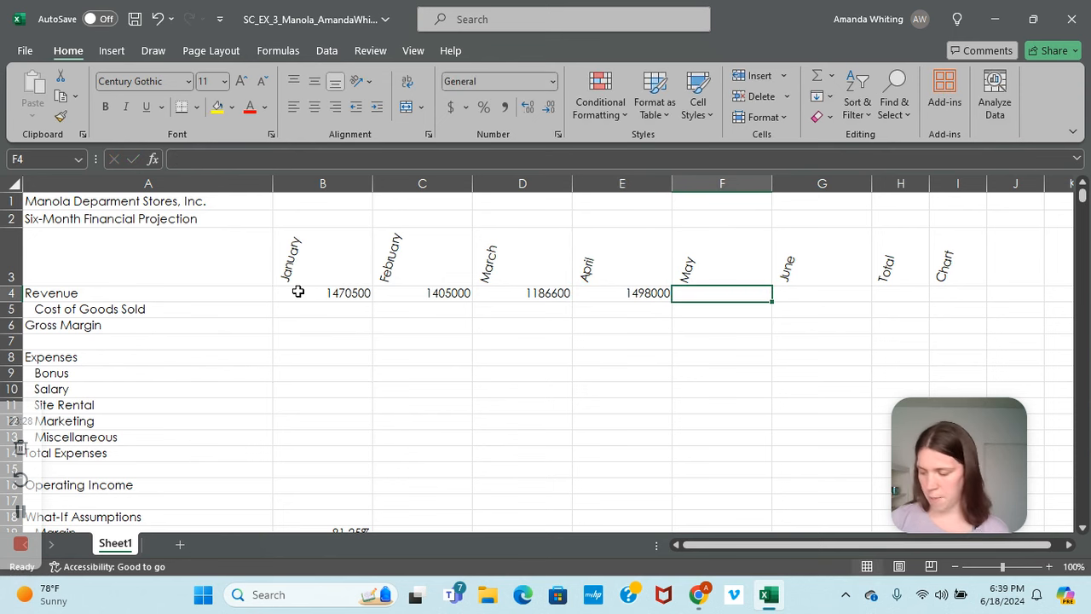
Enter the Revenue values 1102900 for May in F4 and 1145300 for June in G4.
type("110")
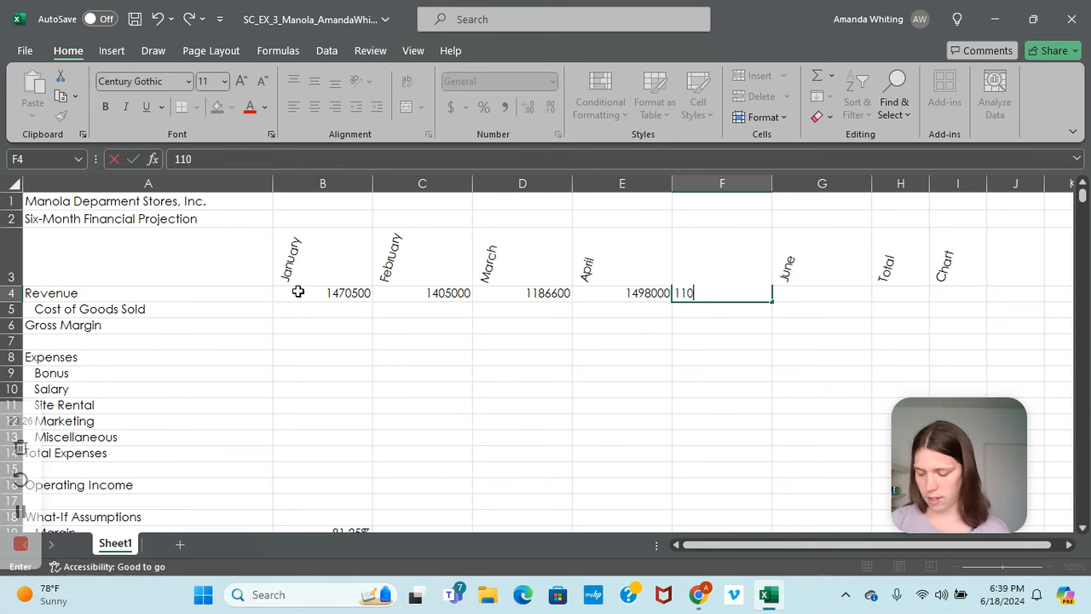
type("2900")
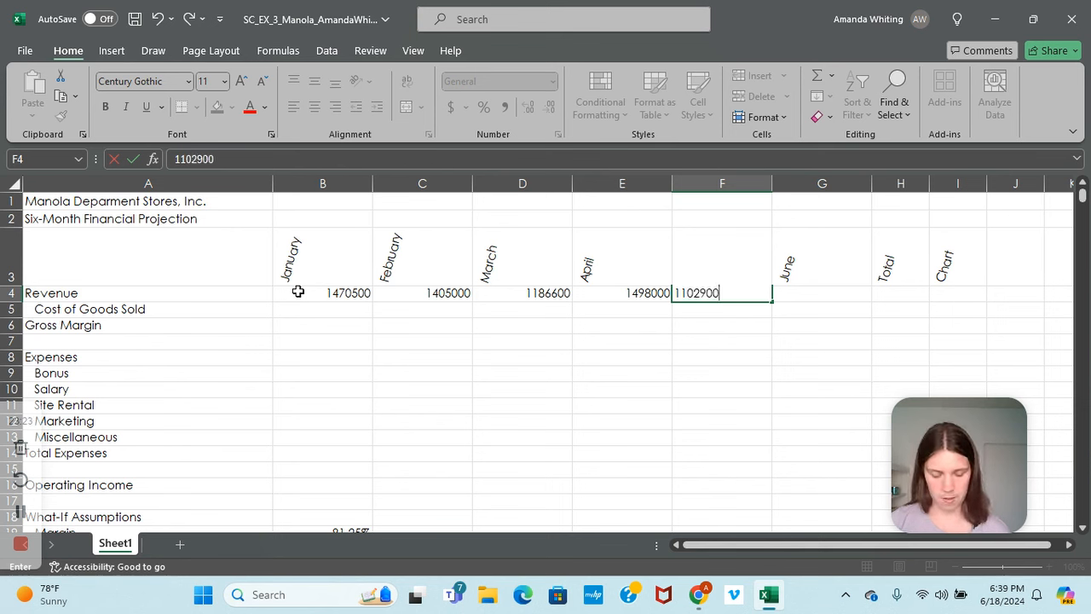
key("Tab")
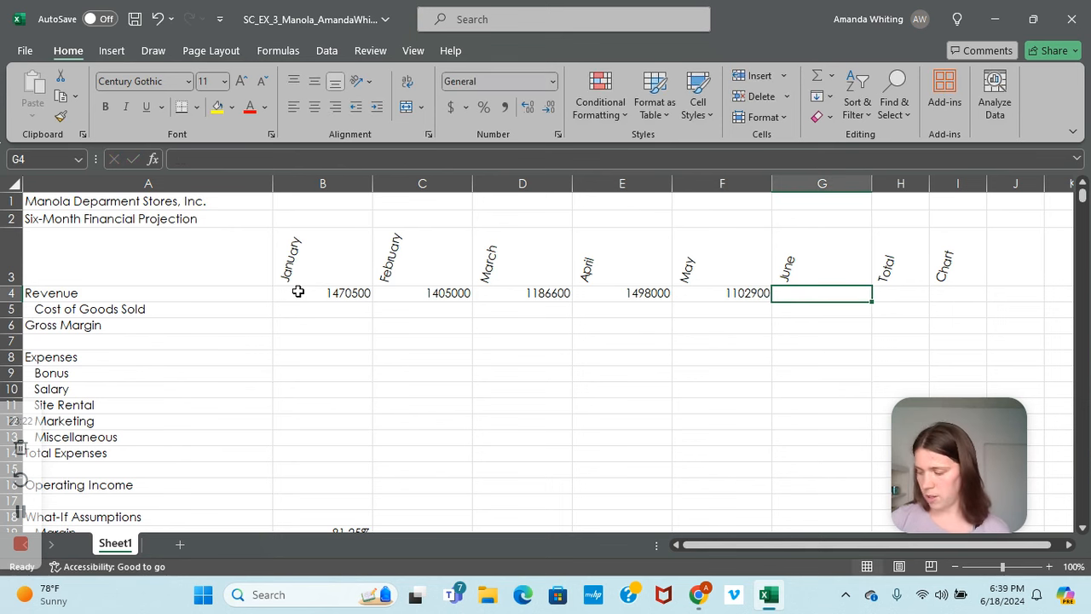
type("11")
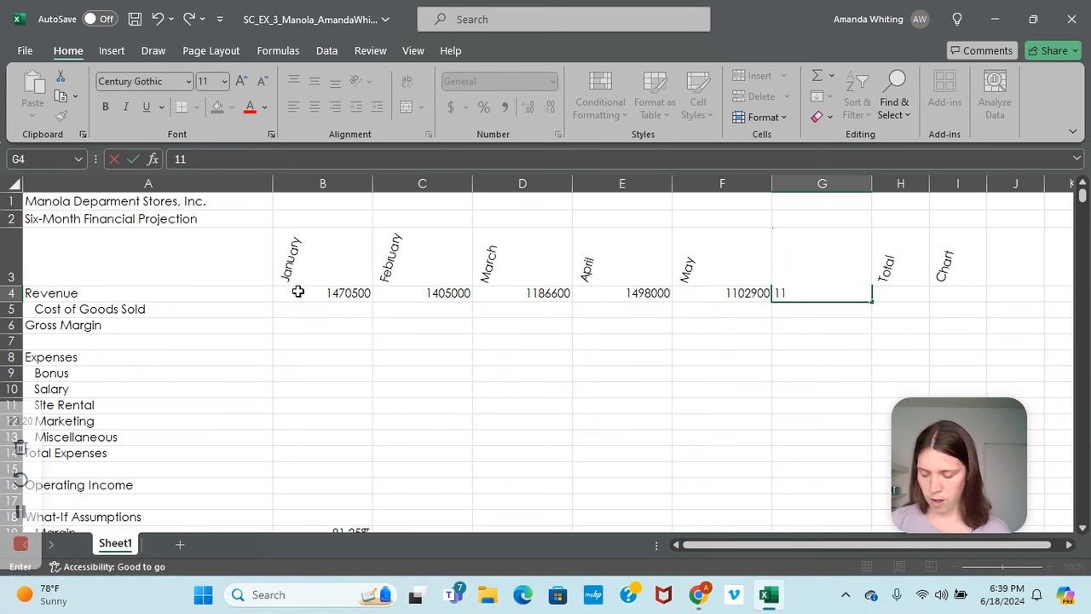
type("45300")
key("Return")
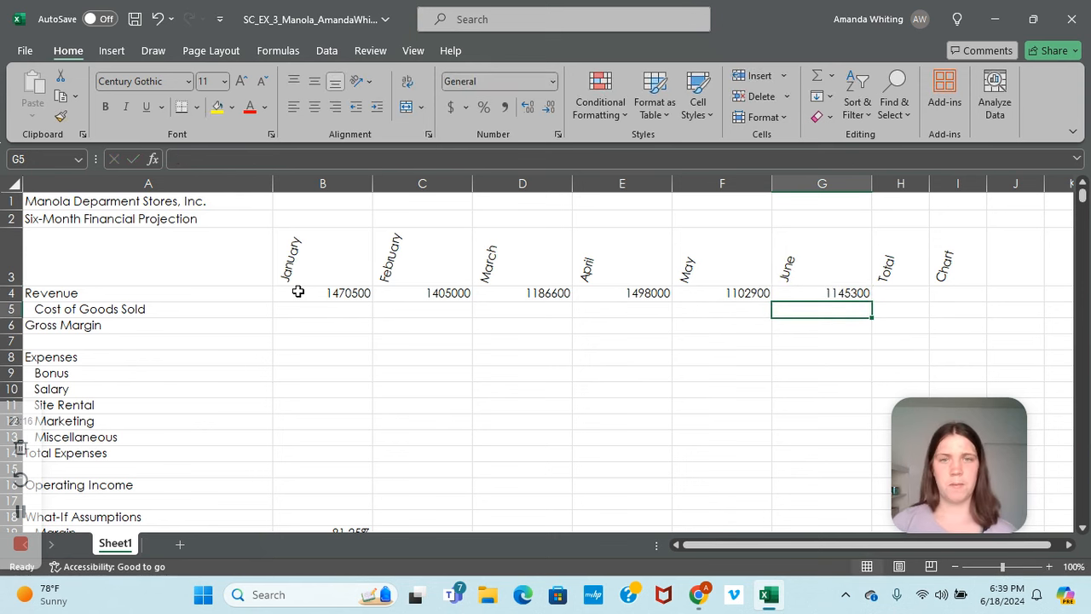
Format the January to June Revenue values in B4:G4 with two decimal places.
left_click_drag(305, 292, 800, 295)
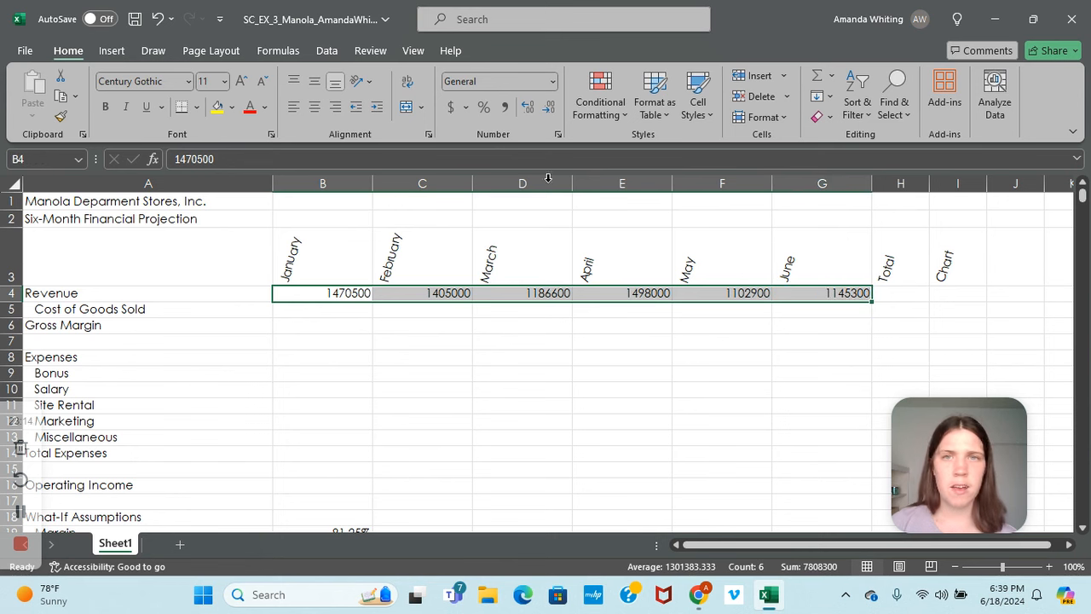
left_click(529, 108)
left_click(529, 108)
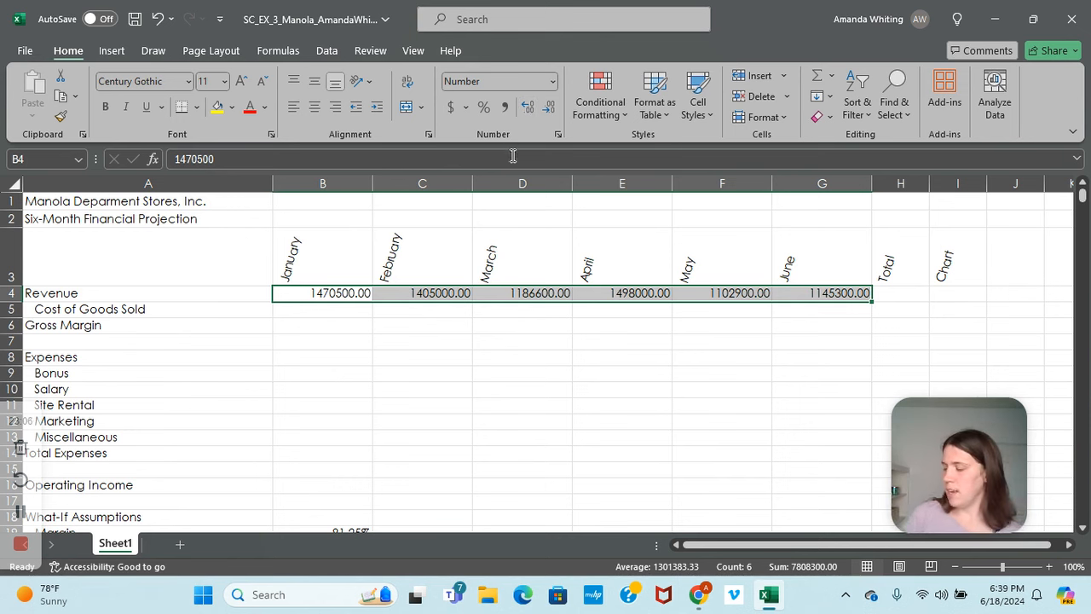
Total the six months of Revenue in H4 with AutoSum over B4:G4.
left_click(898, 295)
left_click(815, 78)
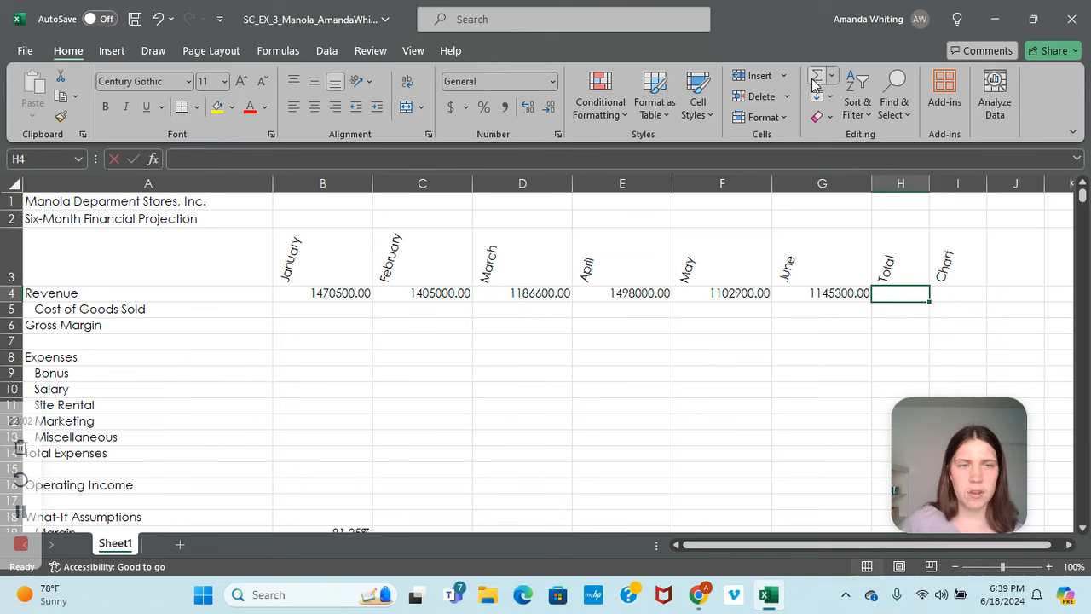
left_click(815, 79)
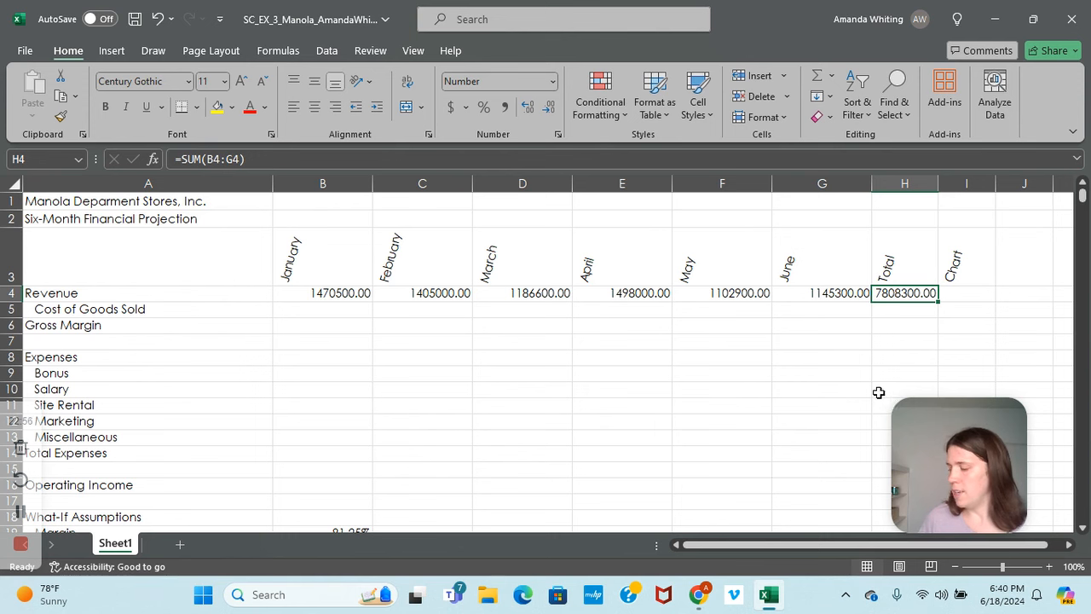
Insert the current date and time in H1 with the formula =NOW().
left_click(893, 206)
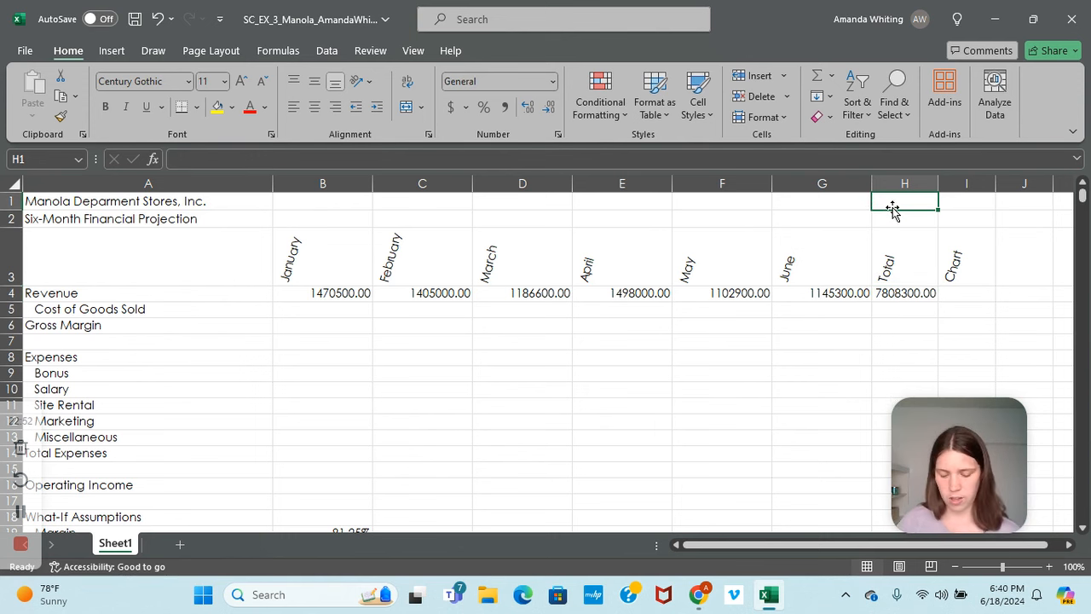
type("=now")
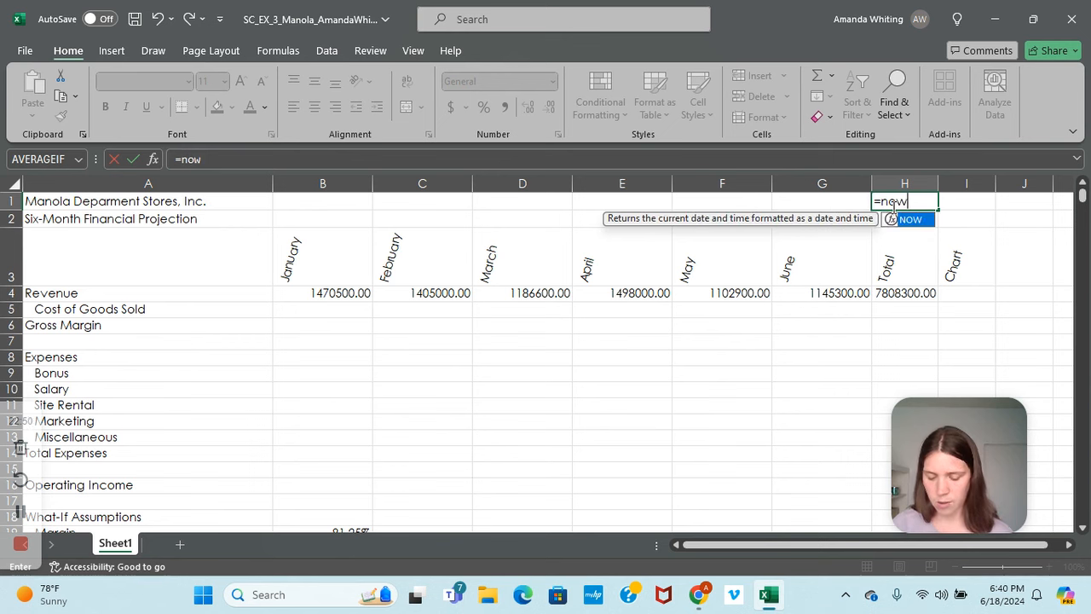
type("()")
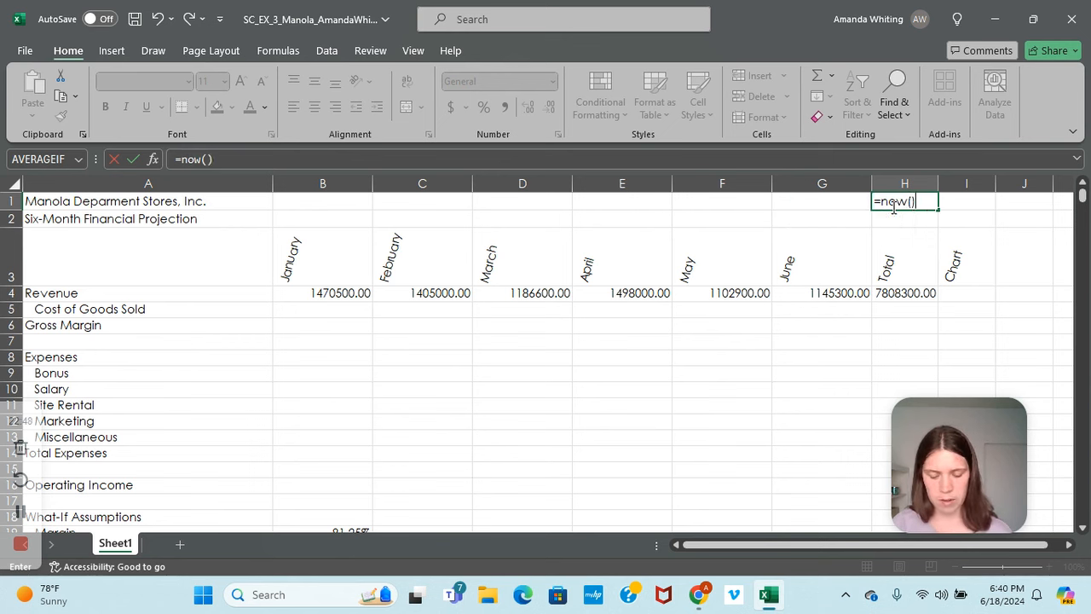
key("Return")
Format the current date in H1 with the 2012-03-14 date type and AutoFit the width of column H.
left_click(894, 204)
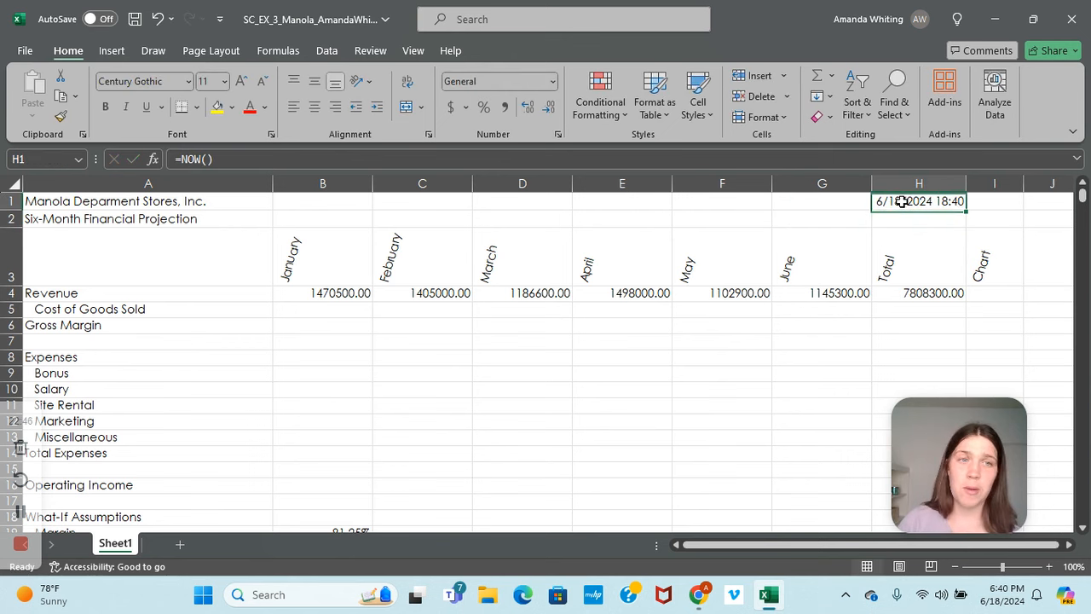
right_click(902, 206)
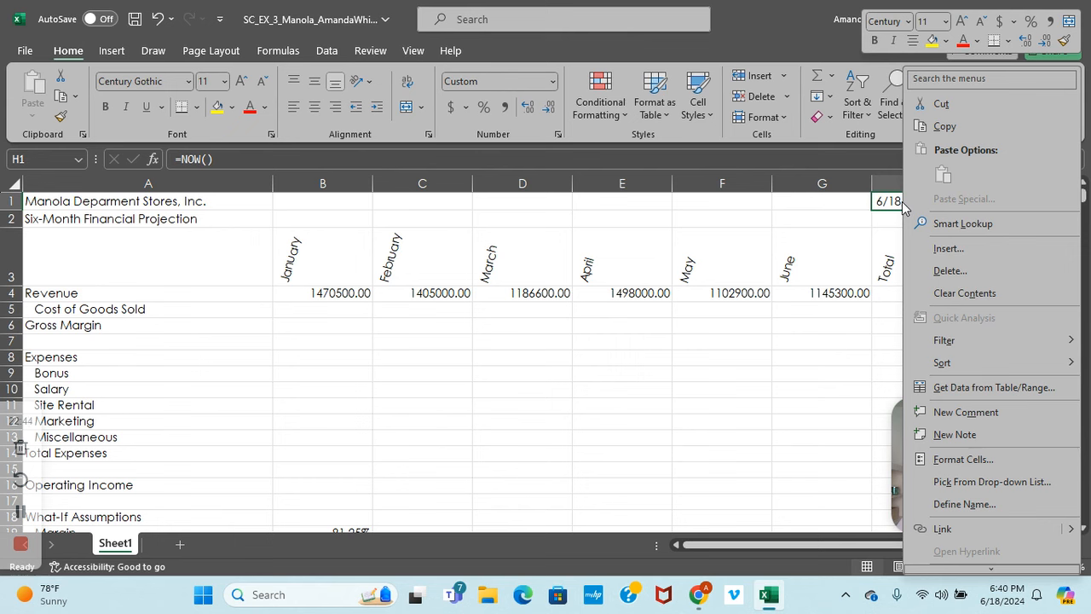
left_click(947, 459)
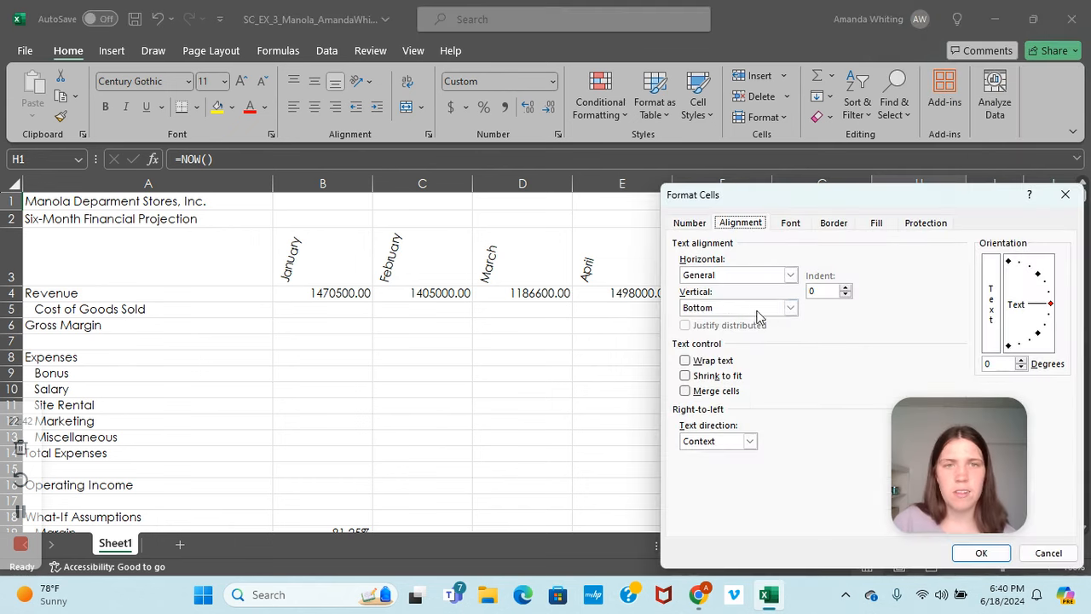
left_click_drag(782, 195, 530, 119)
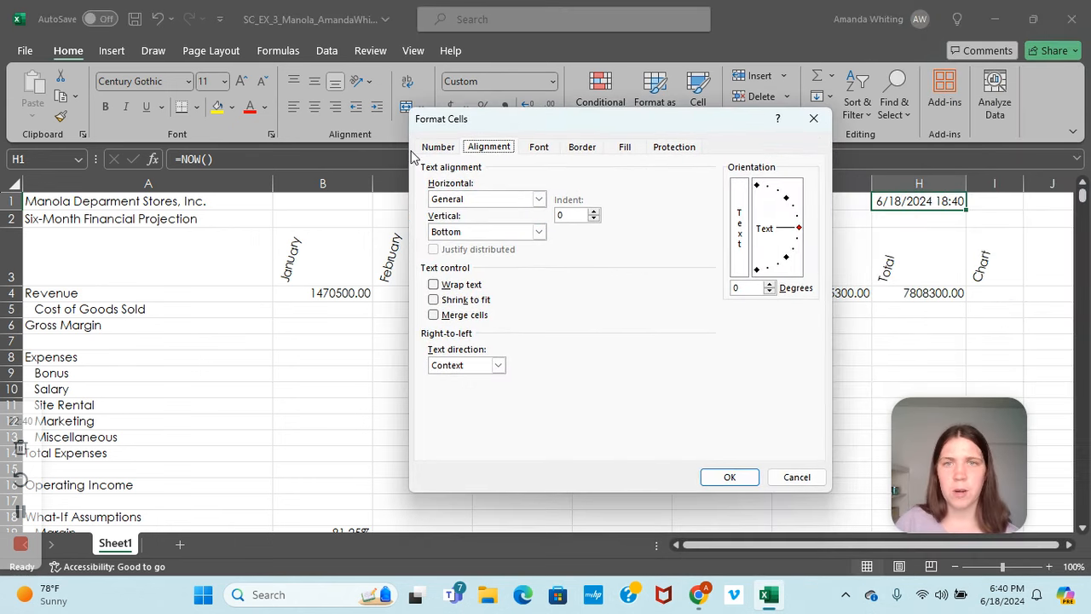
left_click(438, 147)
left_click(446, 223)
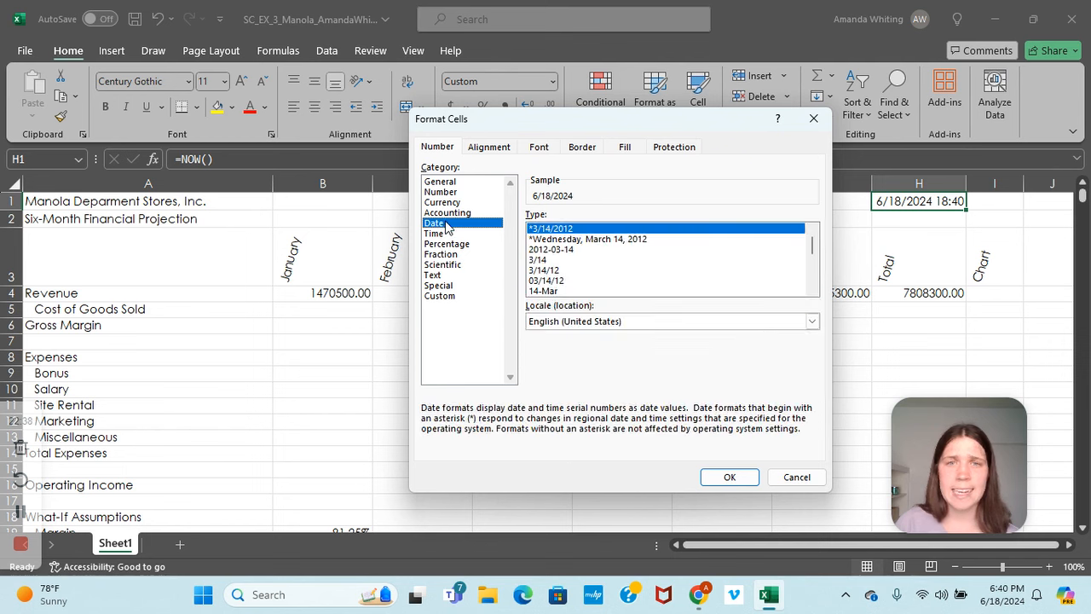
left_click(577, 249)
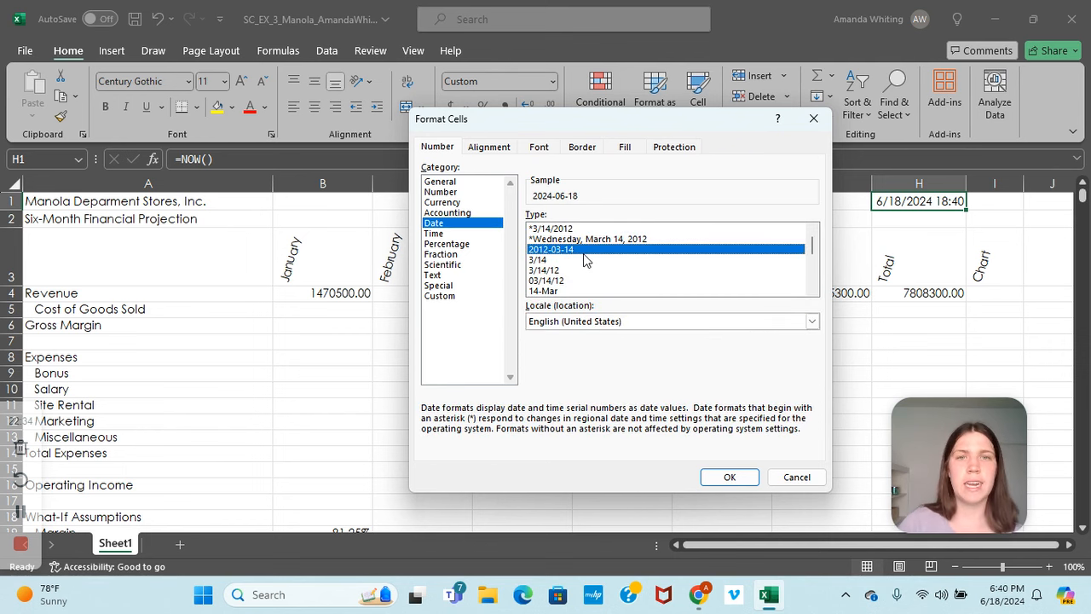
left_click(725, 474)
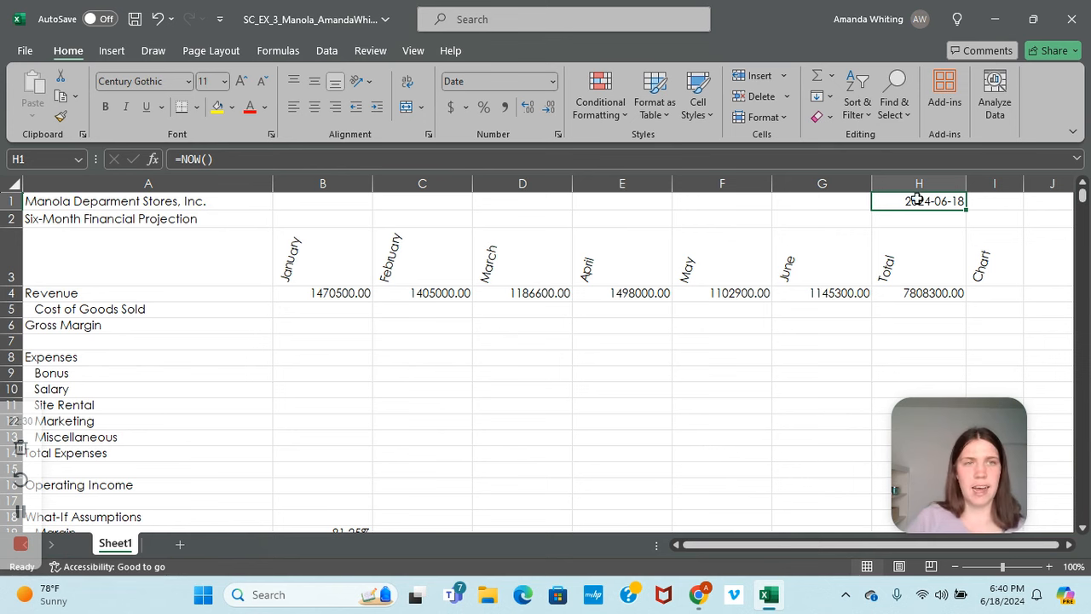
left_click(915, 183)
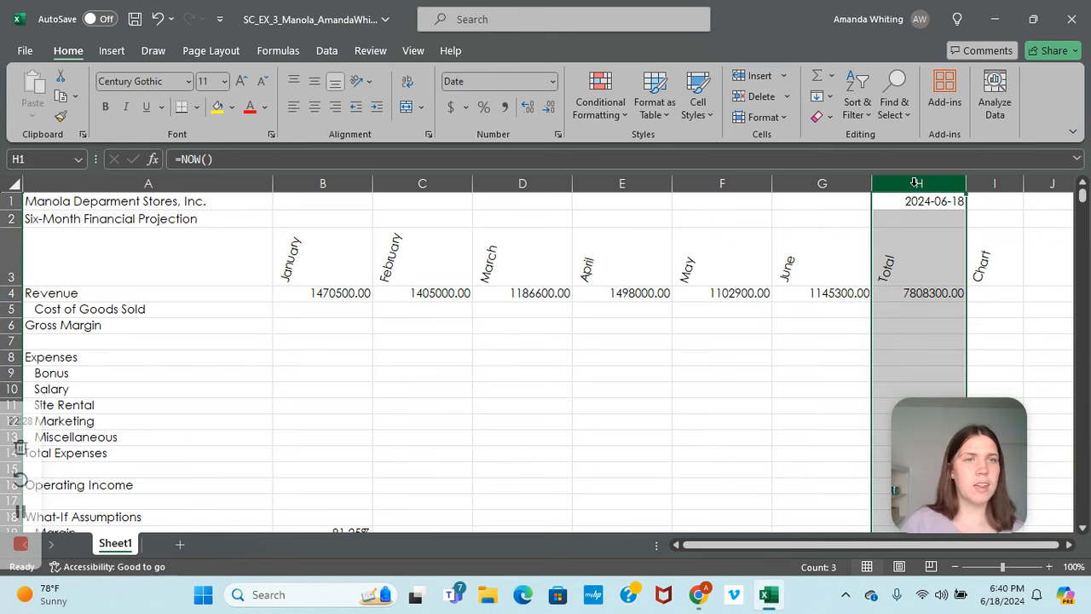
double_click(965, 183)
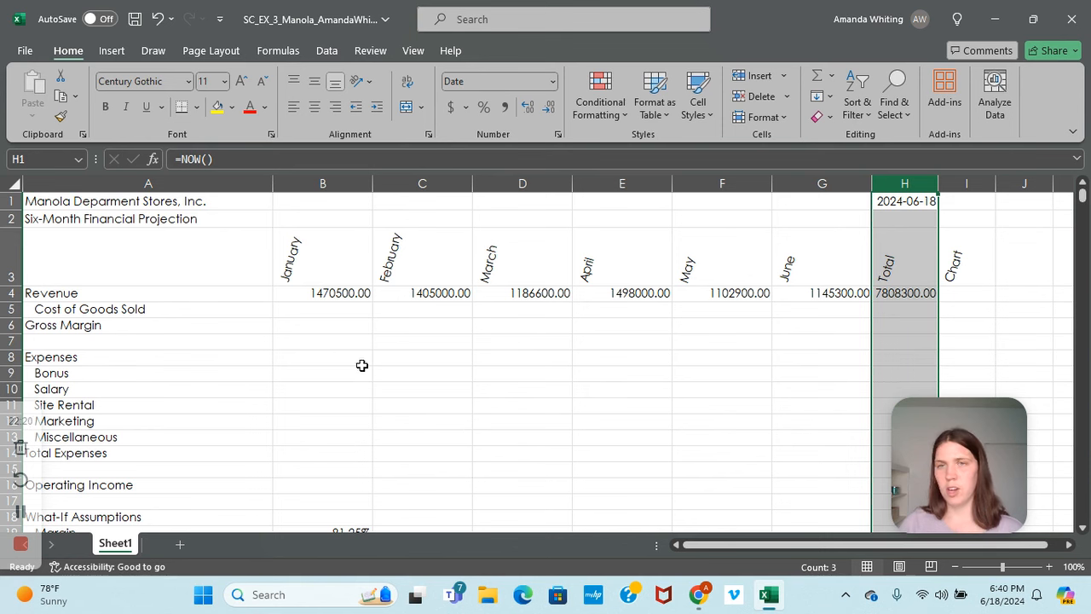
Calculate January's Cost of Goods Sold in B5 with the formula =B4*(1-$B$19).
left_click(333, 310)
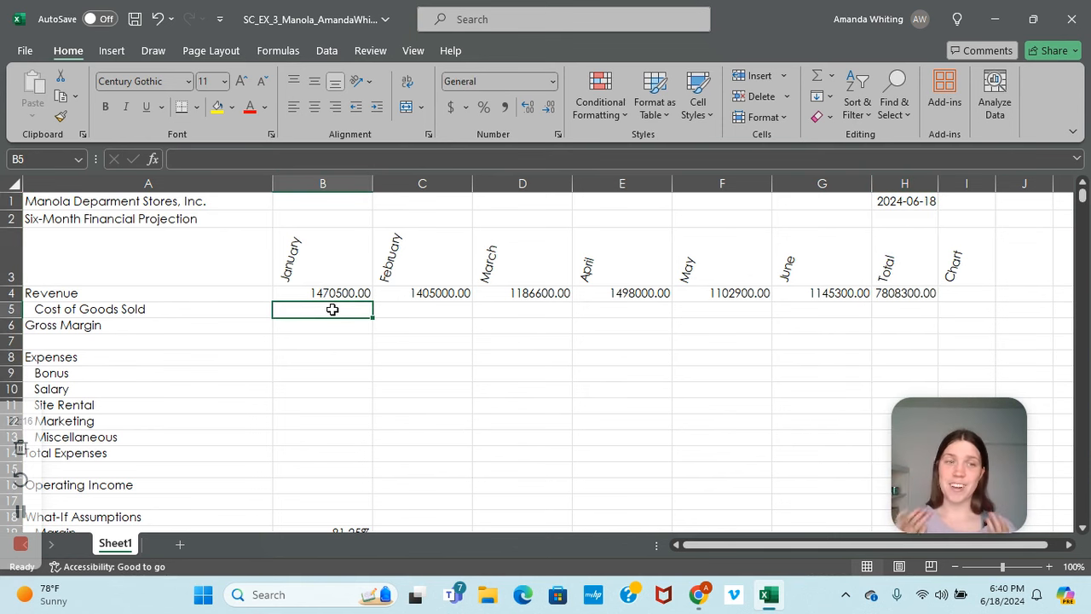
type("=")
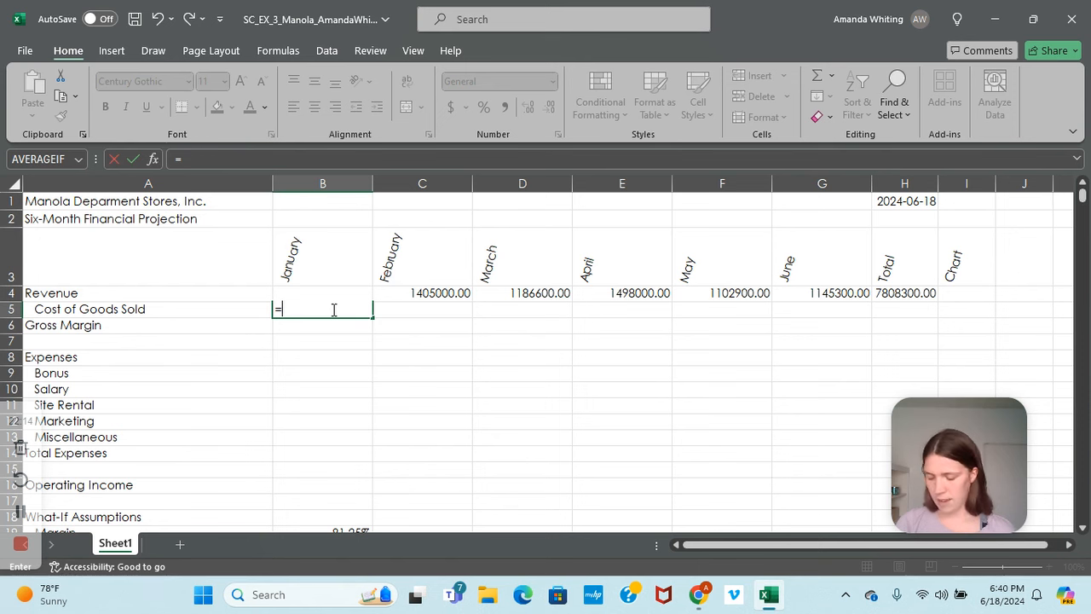
type("B4")
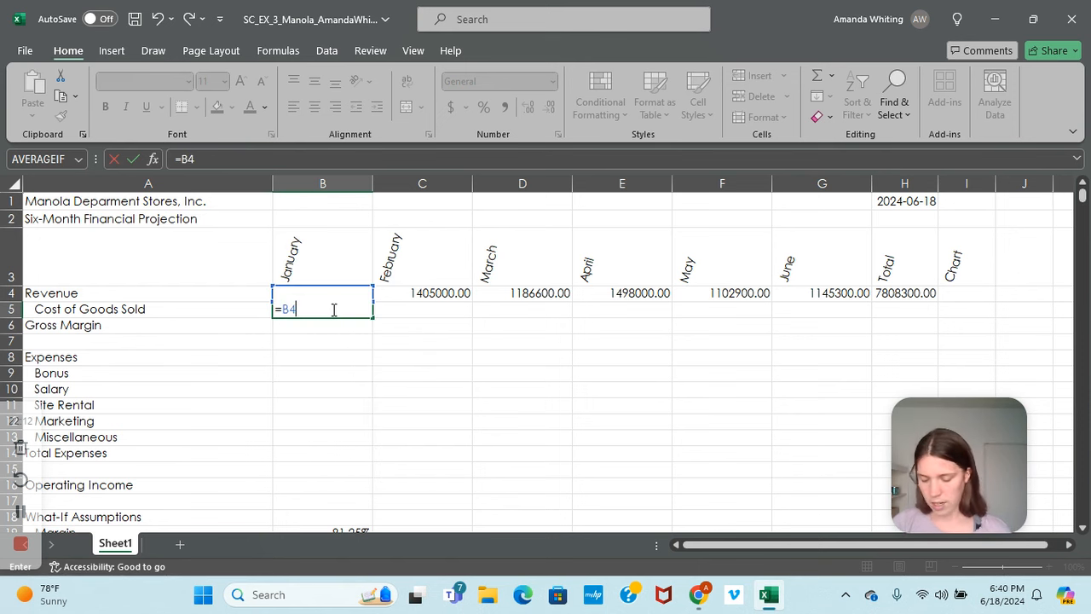
type("*(")
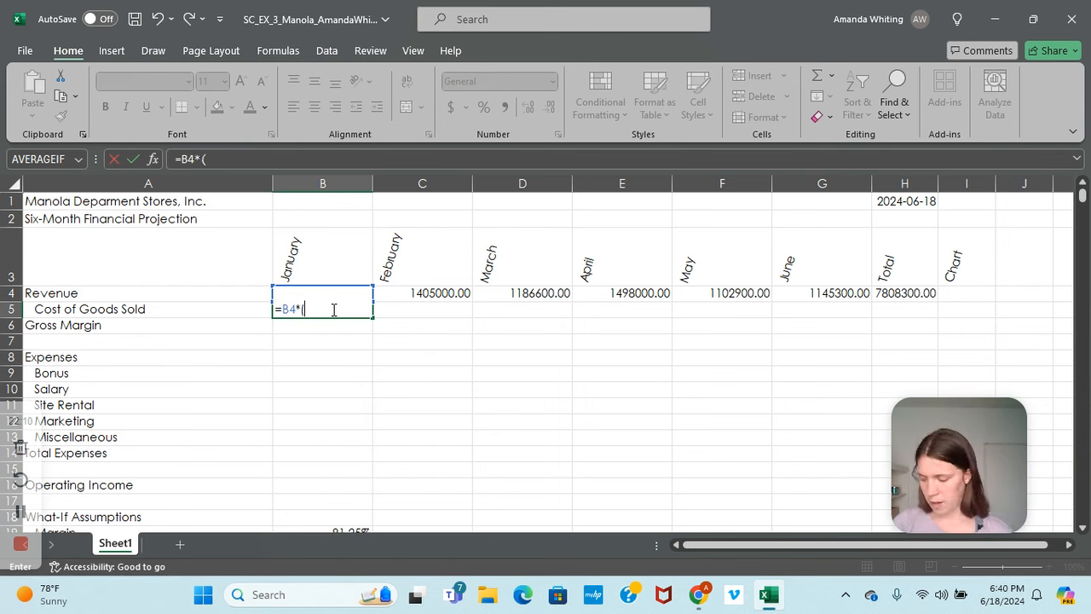
type("1")
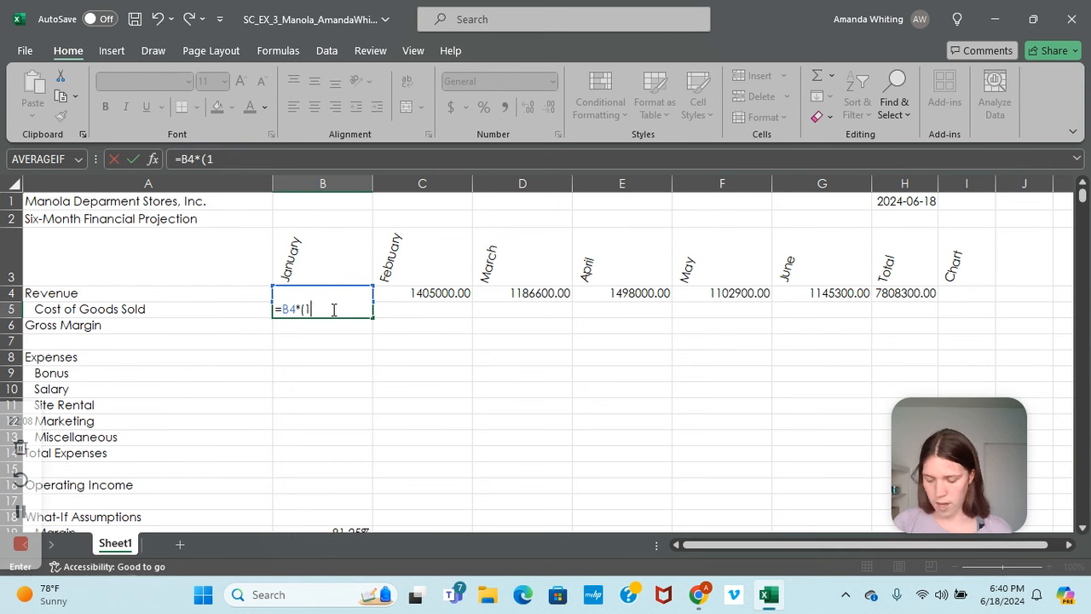
type("-")
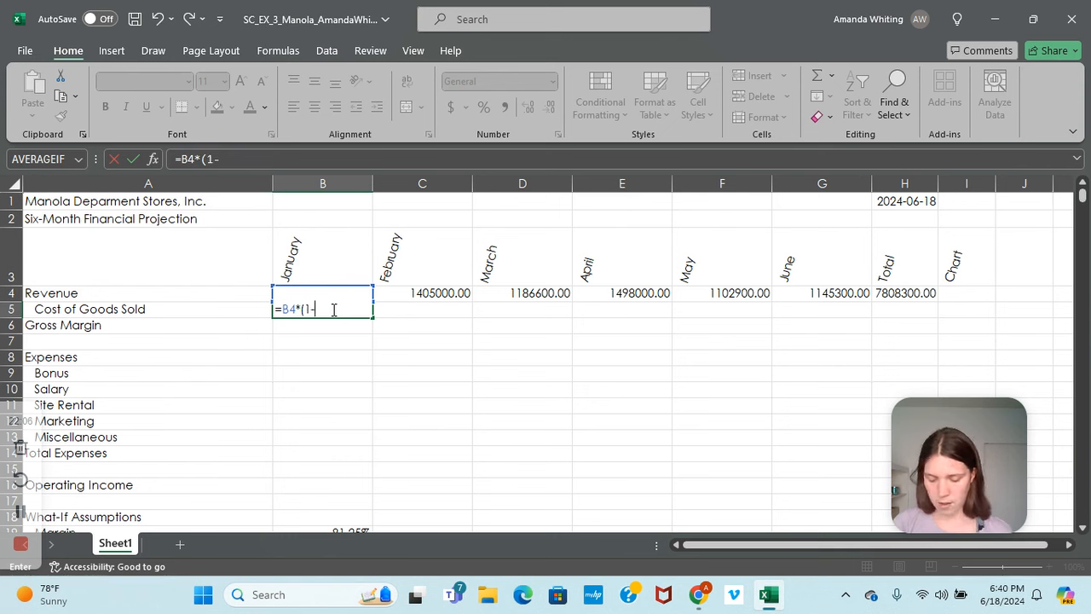
type("$B$")
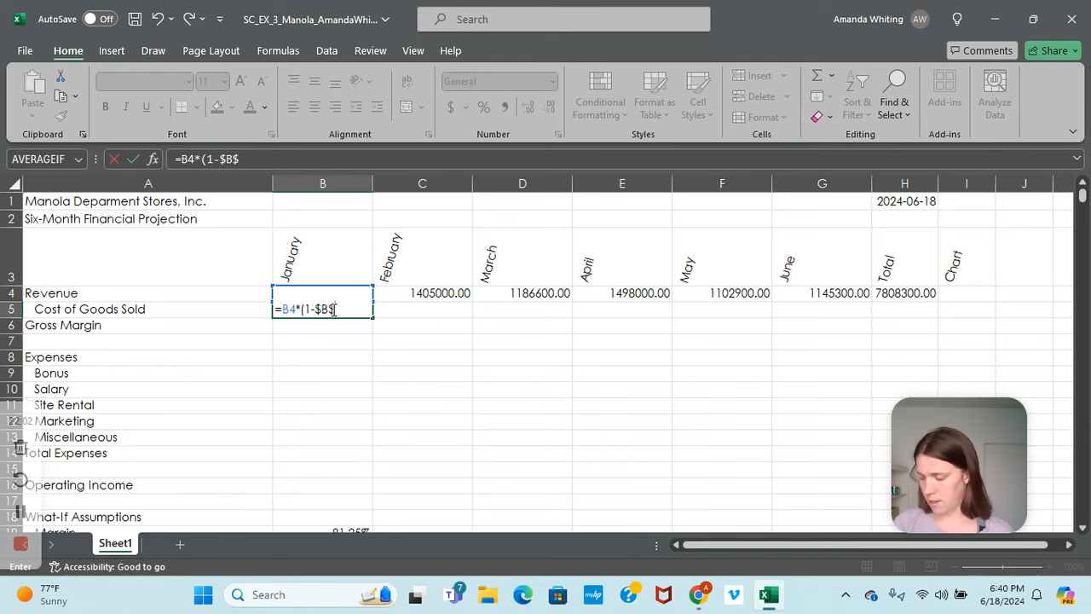
type("19")
key("Return")
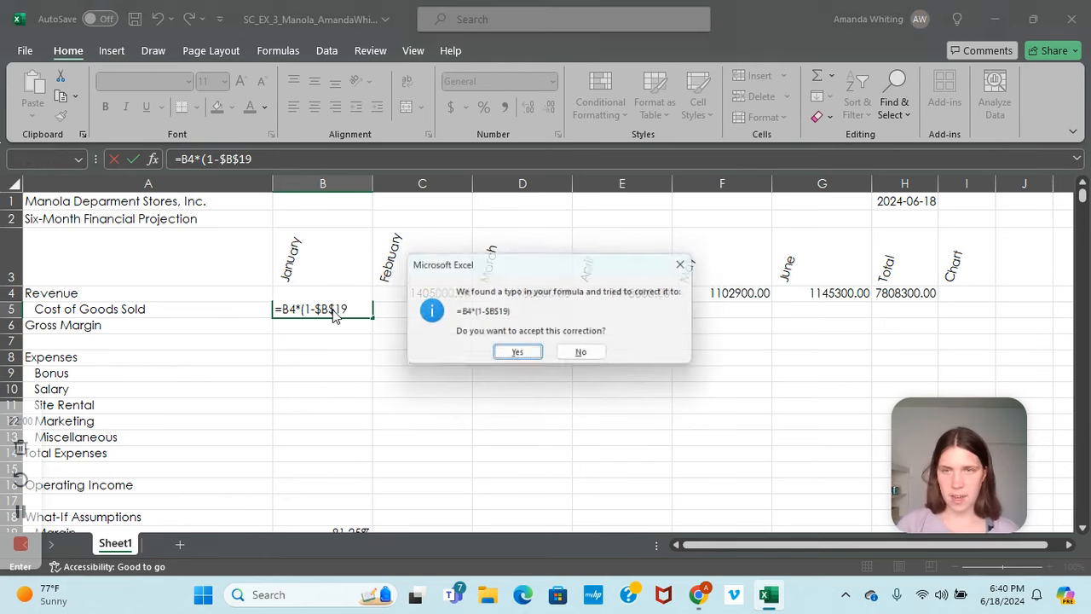
left_click(518, 358)
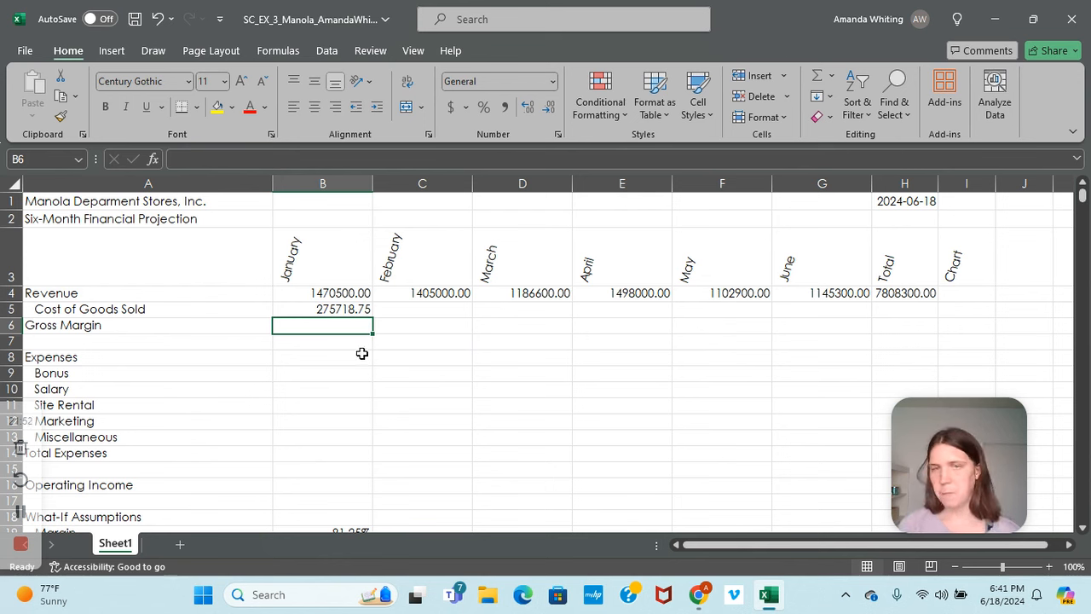
Calculate January's Gross Margin in B6 with the formula =B4-B5.
type("=B$")
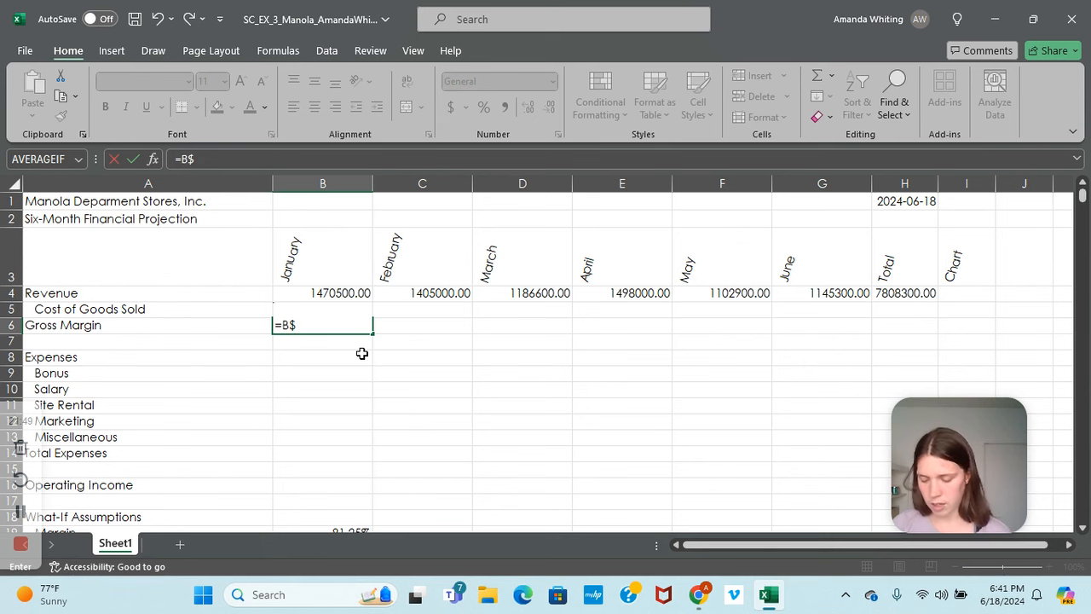
key("BackSpace")
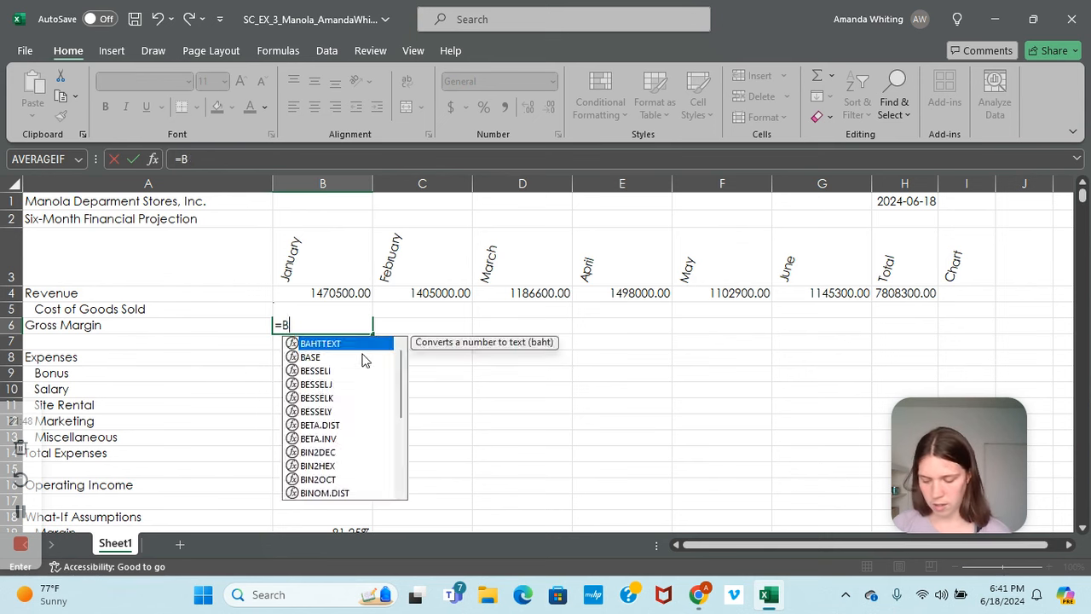
type("4-B5")
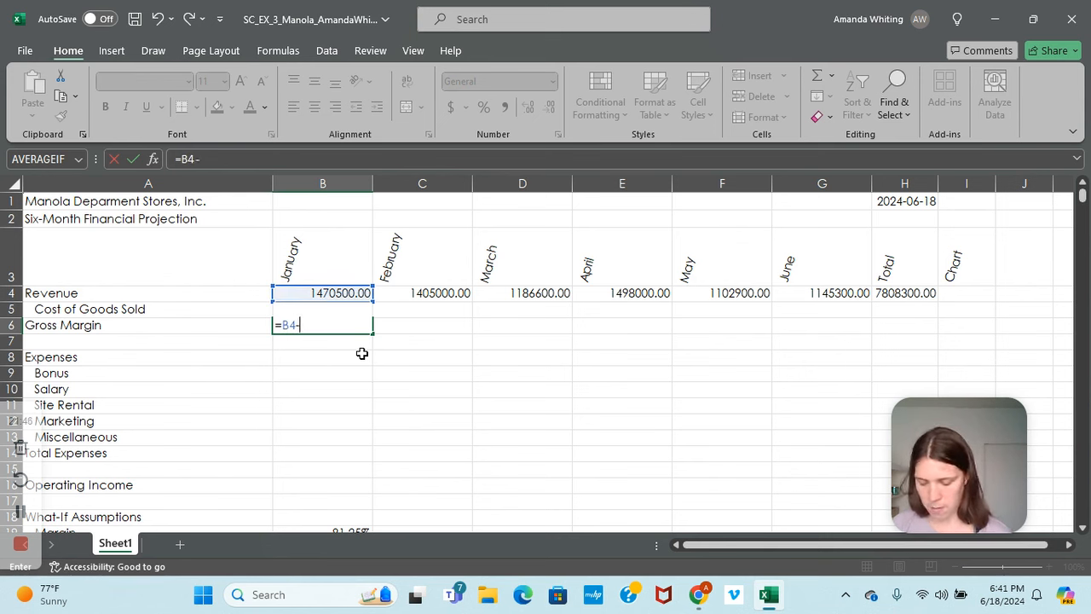
key("Return")
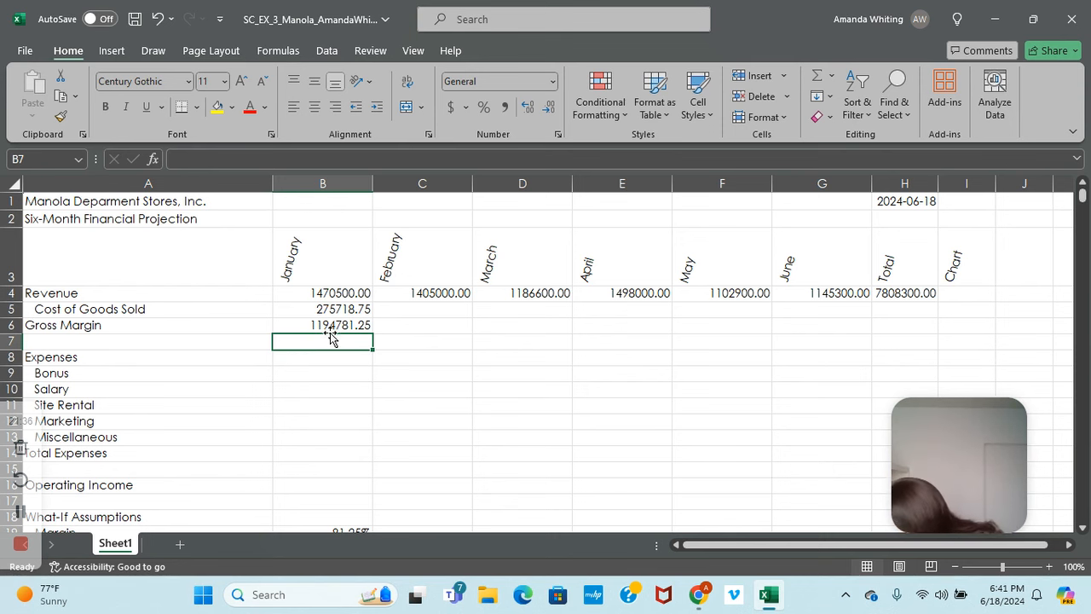
Calculate January's Bonus in B9 with the formula =IF(B4>=$B$21,$B$20,0).
left_click(300, 376)
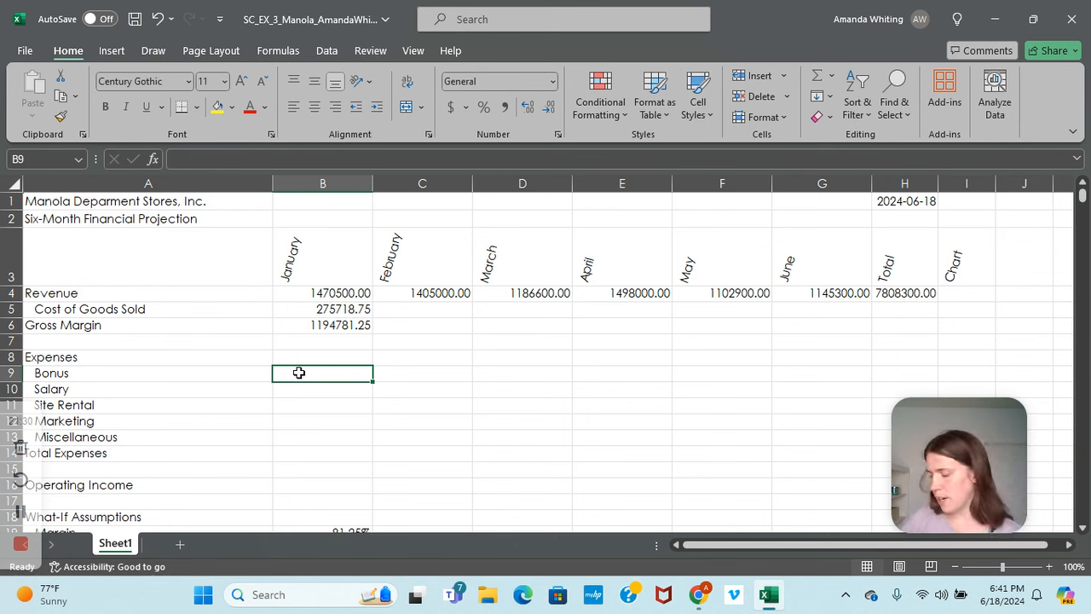
type("=")
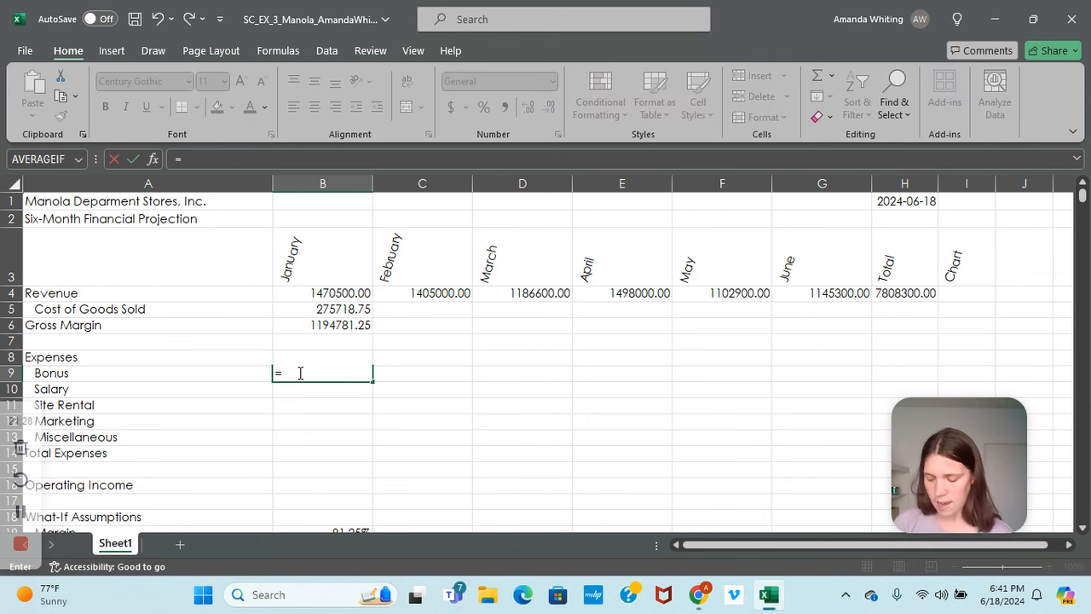
type("if(")
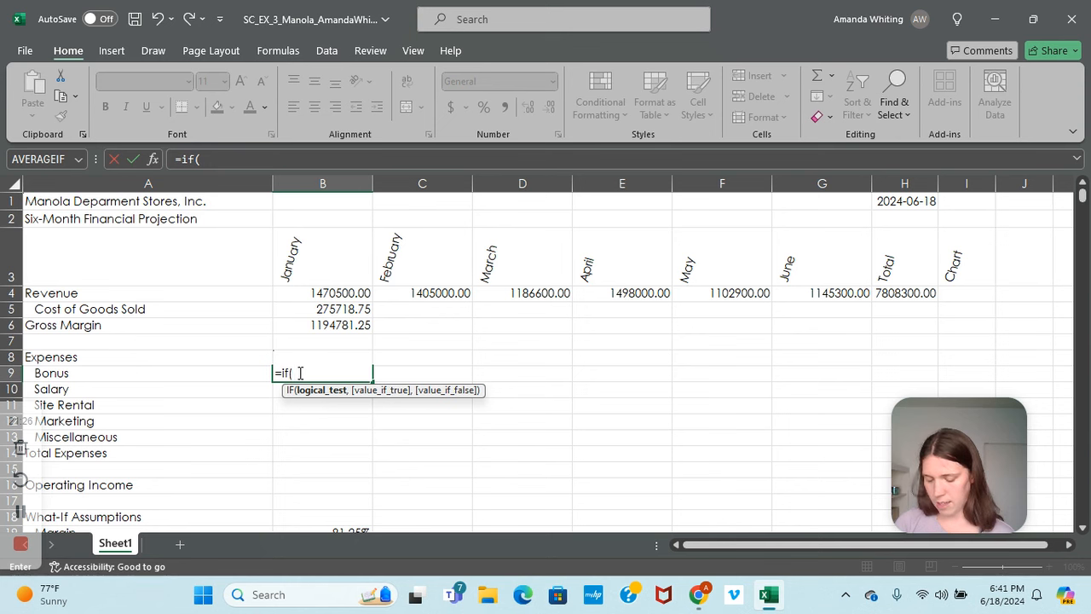
type("b")
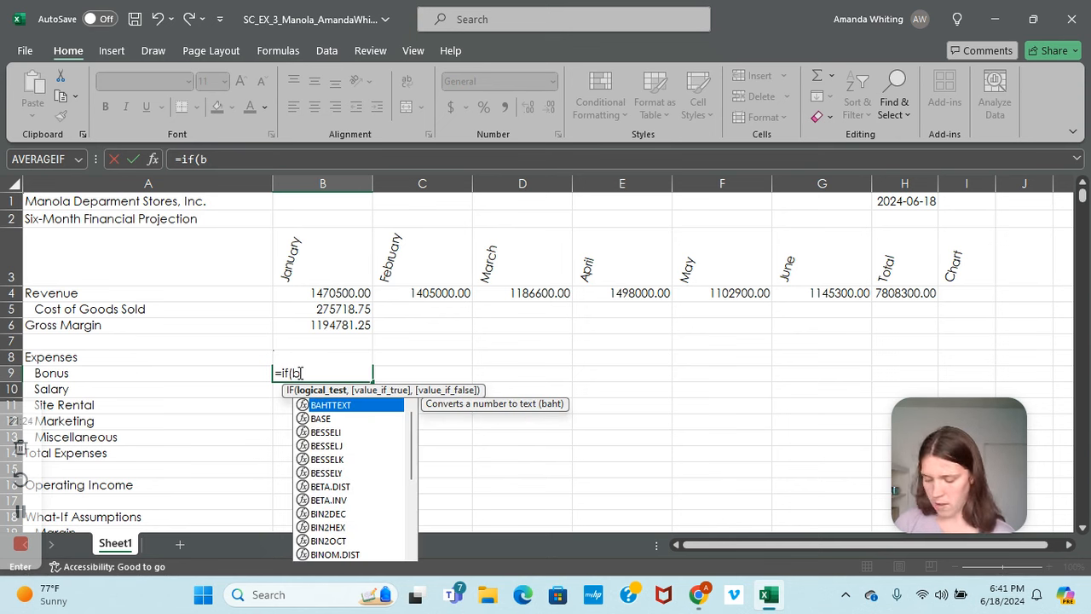
type("4>")
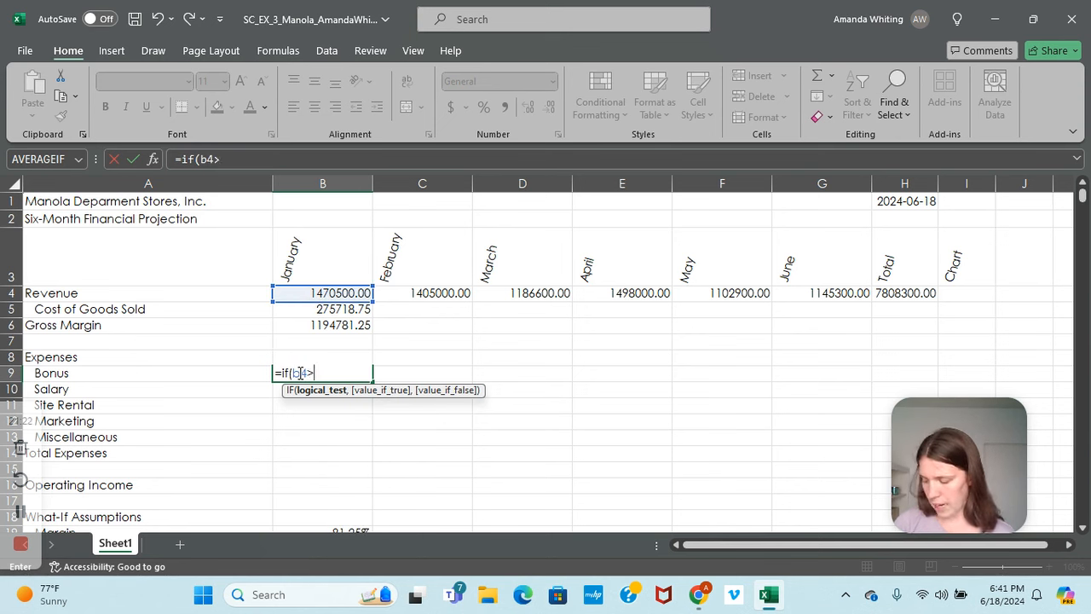
type("=")
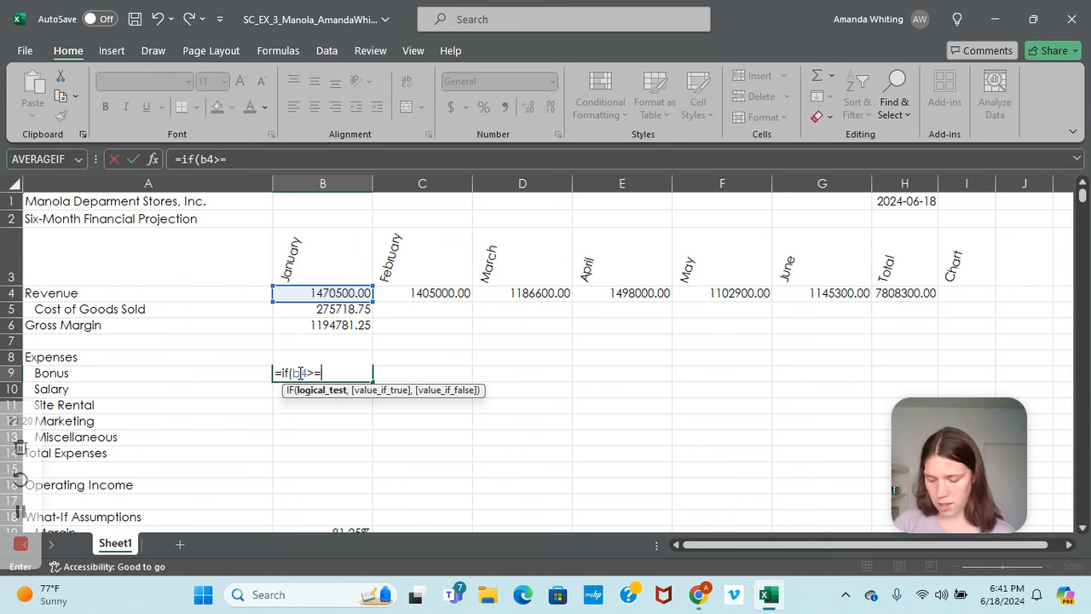
type("$B")
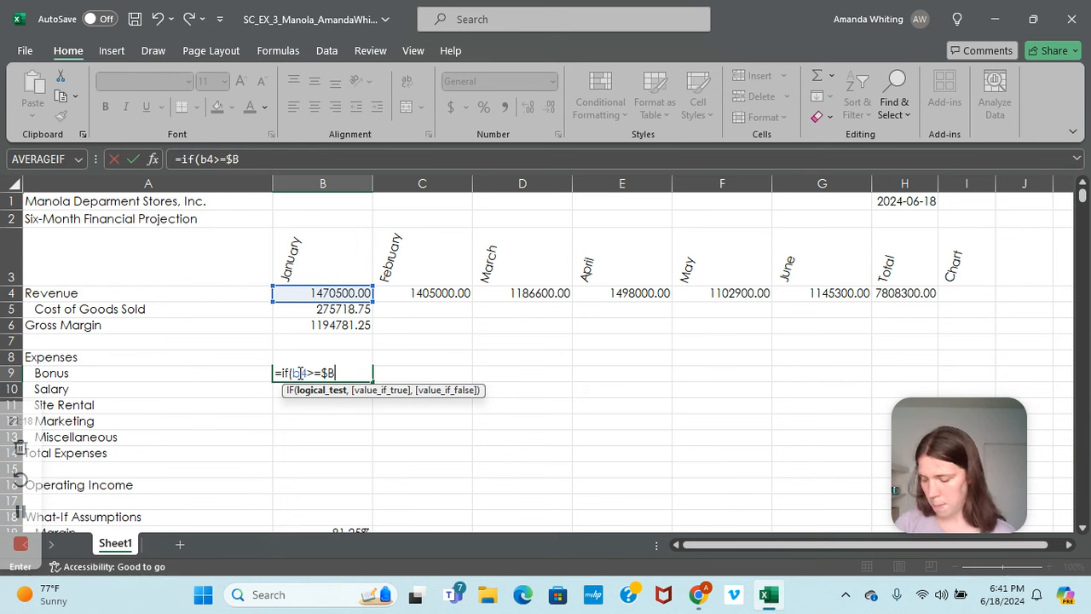
type("$21")
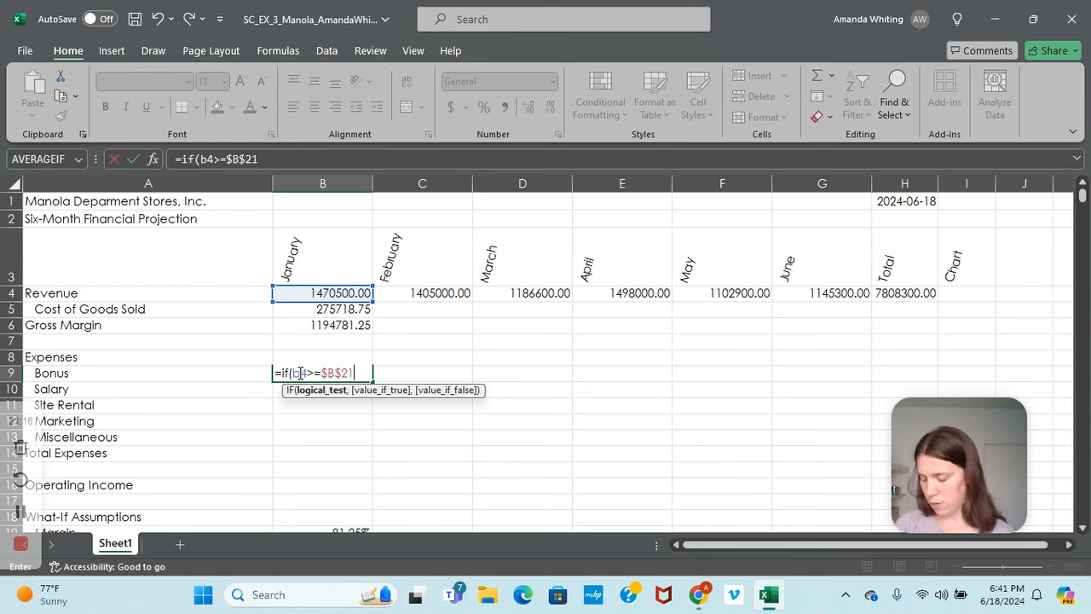
type(",$")
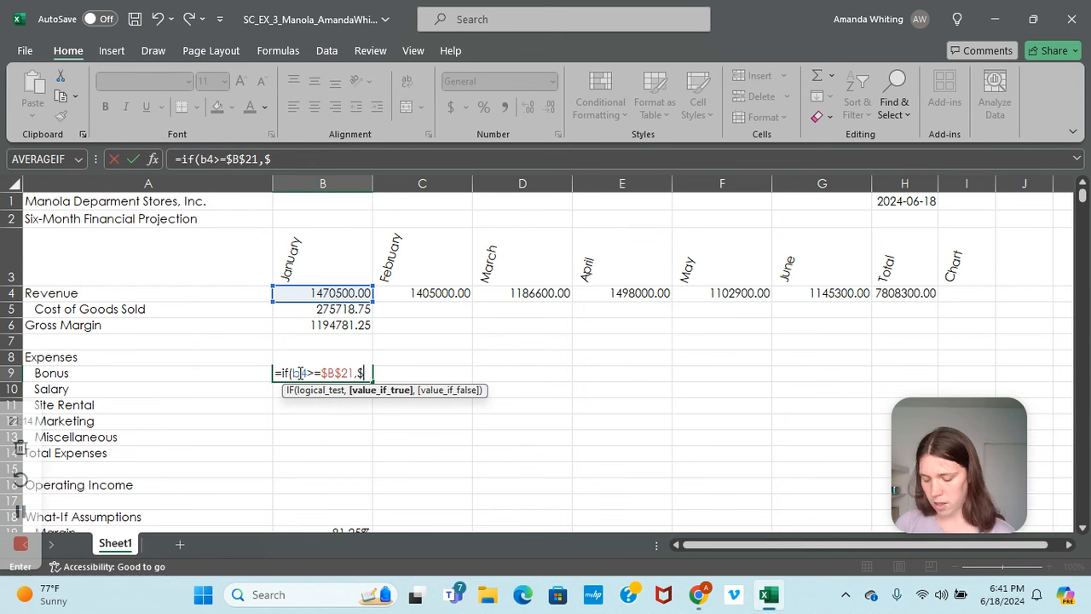
type("B$")
type("20,0)")
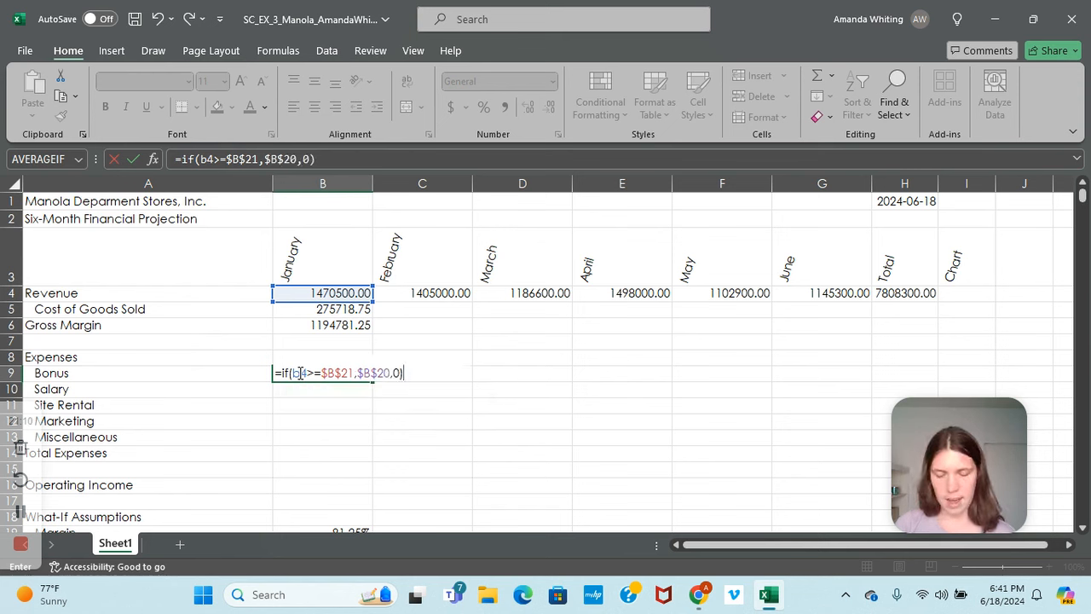
key("Return")
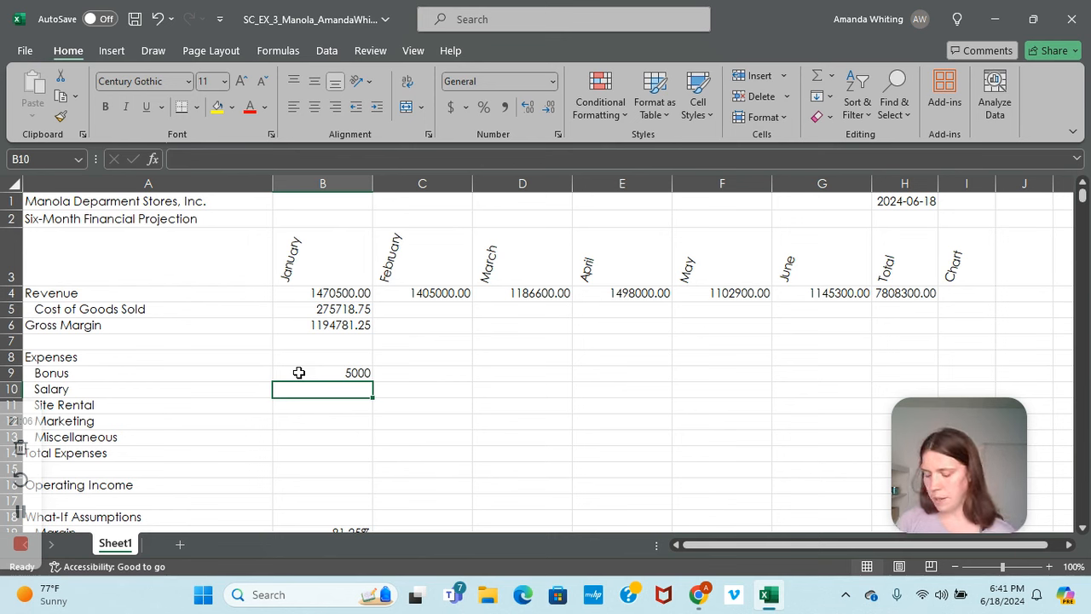
Calculate January's Salary in B10 with the formula =B4*B22.
type("=B")
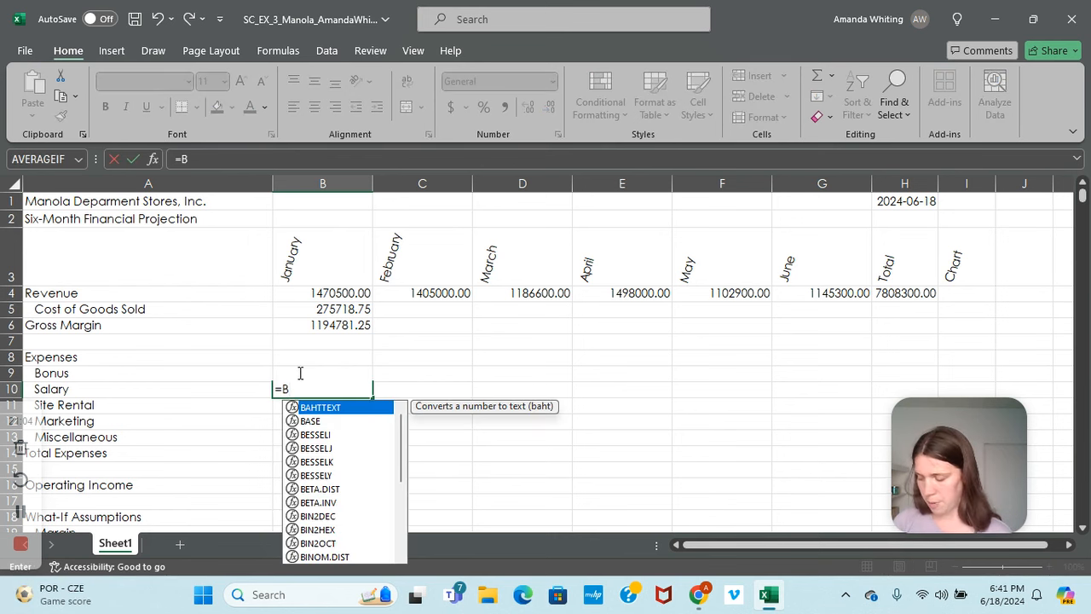
type("4*")
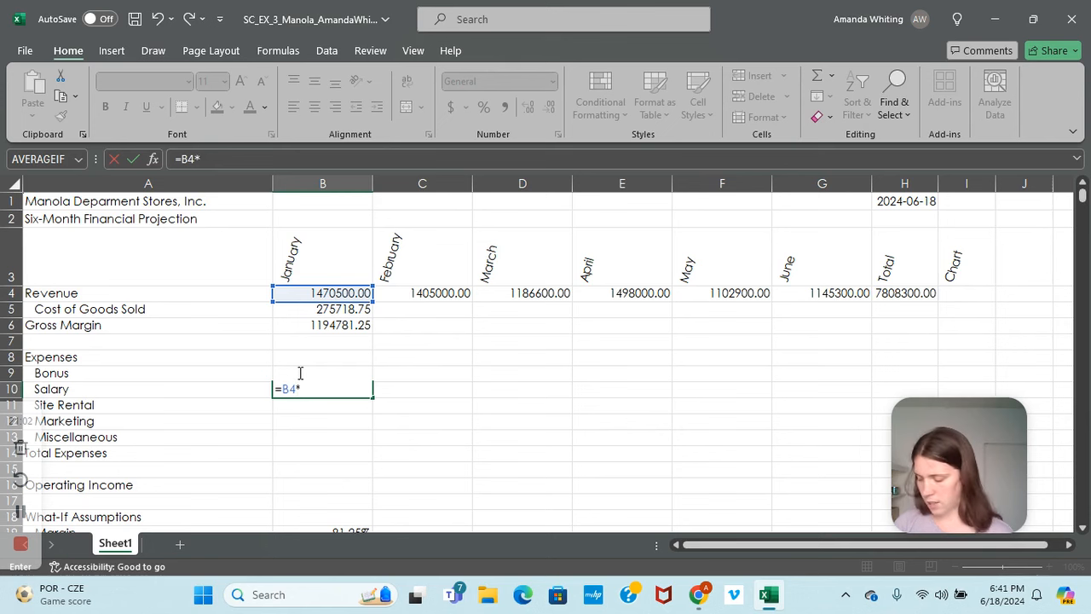
type("B22")
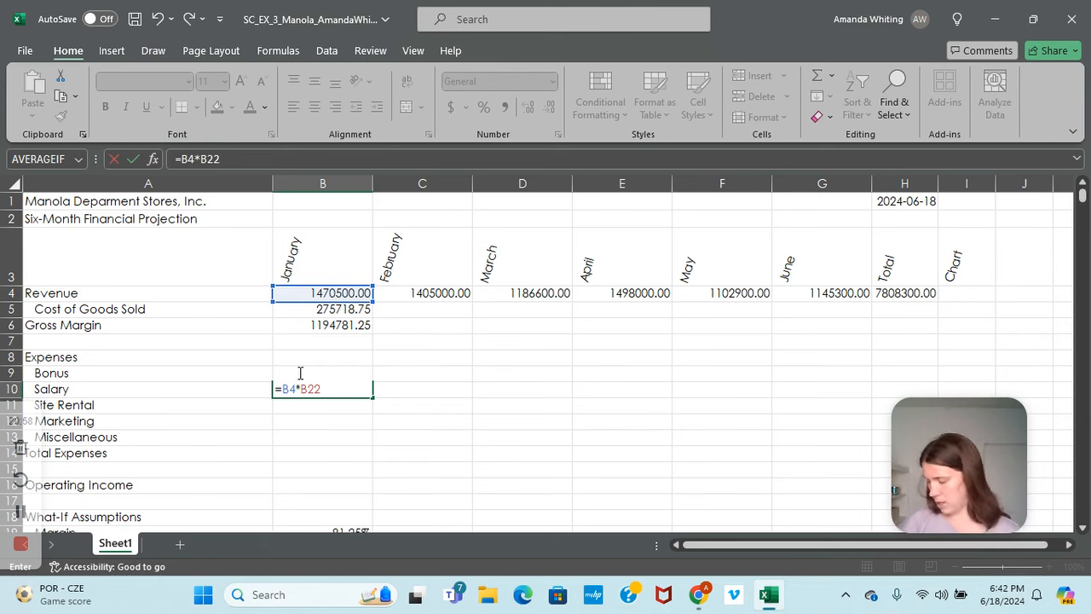
key("Return")
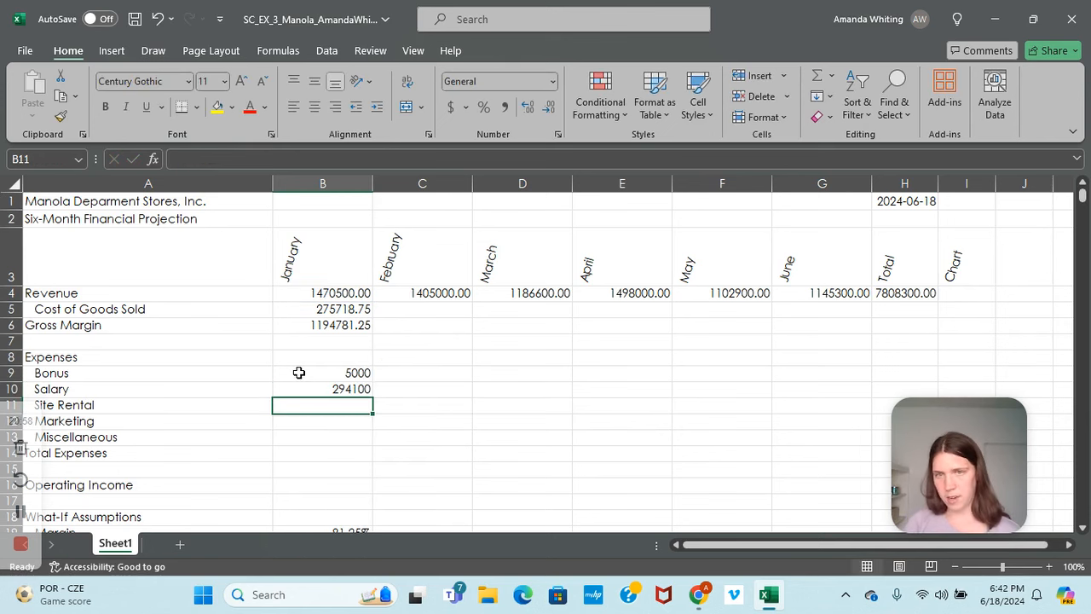
Make the salary percentage reference in B10 absolute so the formula reads =B4*$B$22.
left_click(348, 387)
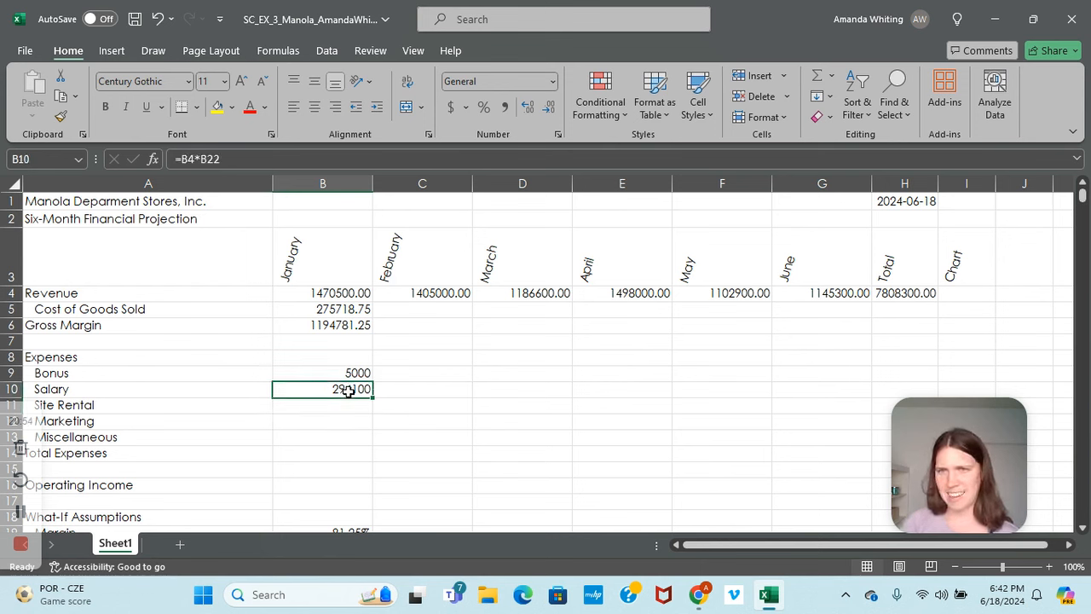
left_click(205, 162)
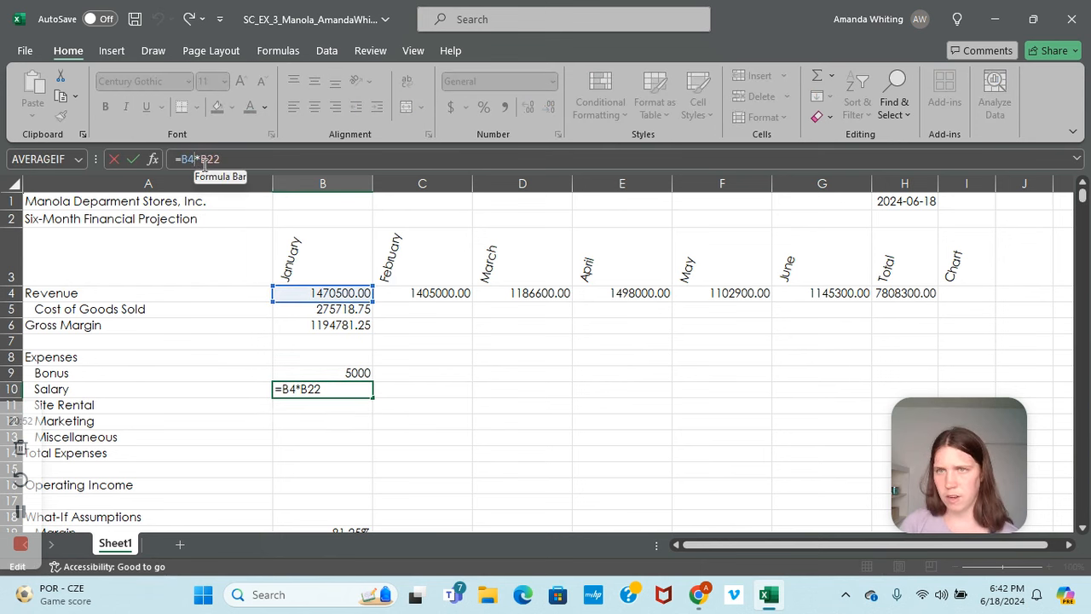
type("$")
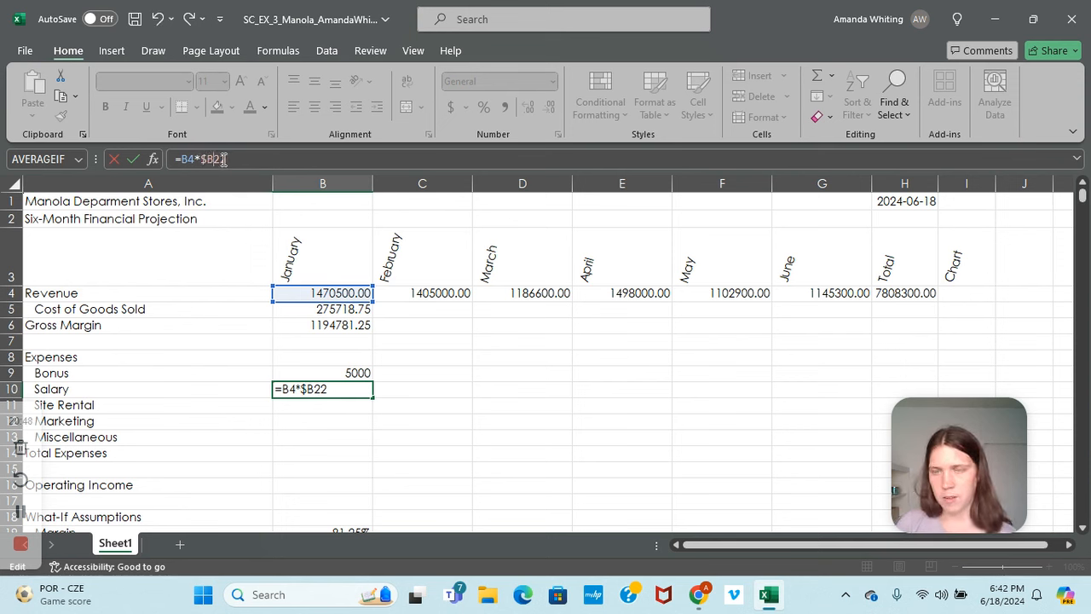
key("Right")
type("$")
key("Return")
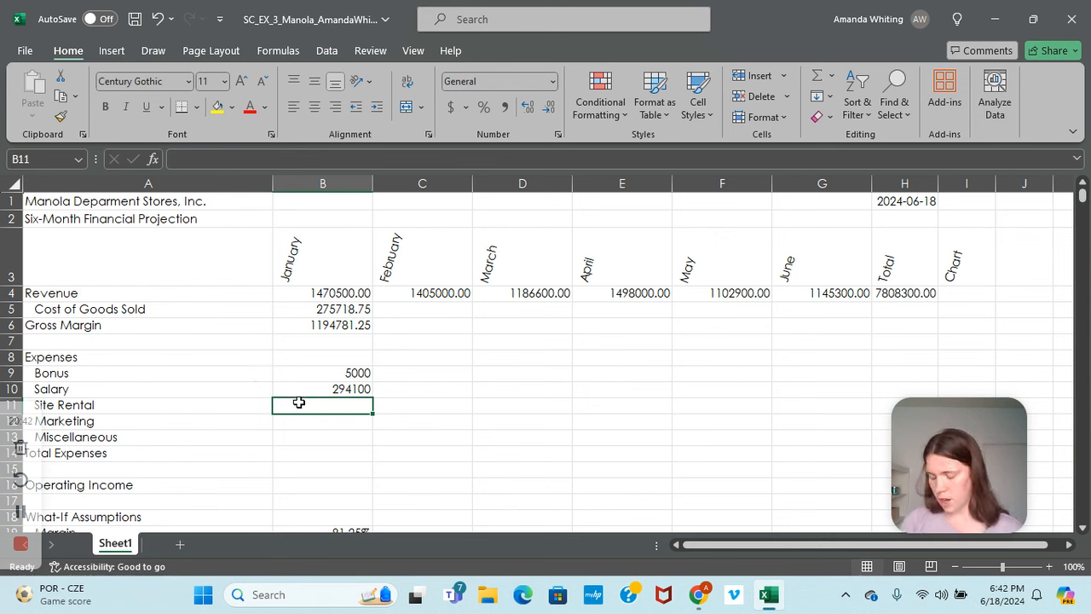
Calculate January's Site Rental in B11 with the formula =B4*$B$23.
type("=b4")
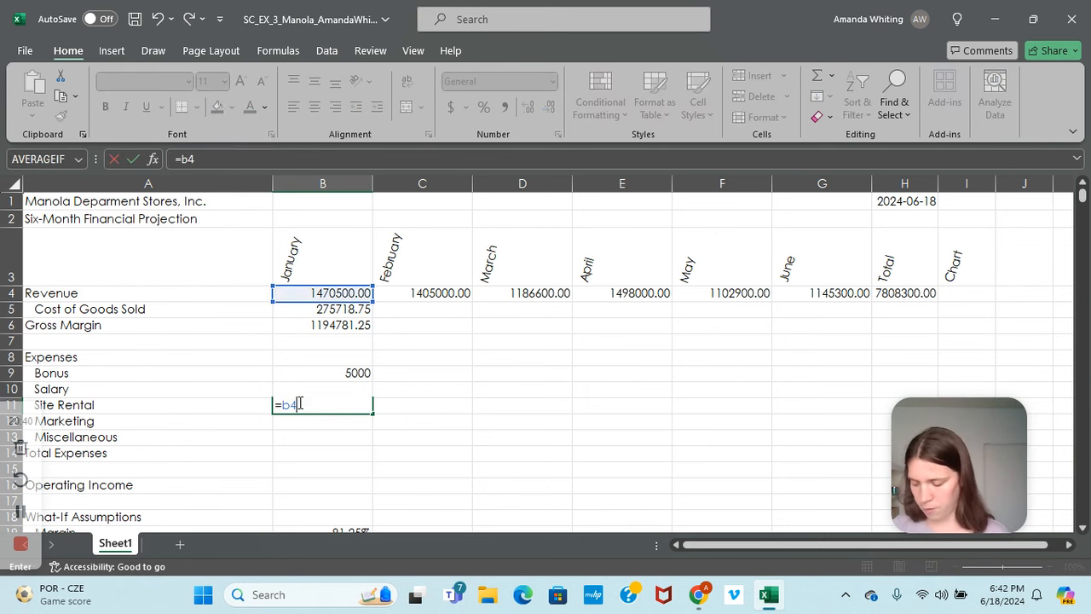
type("*$B$23")
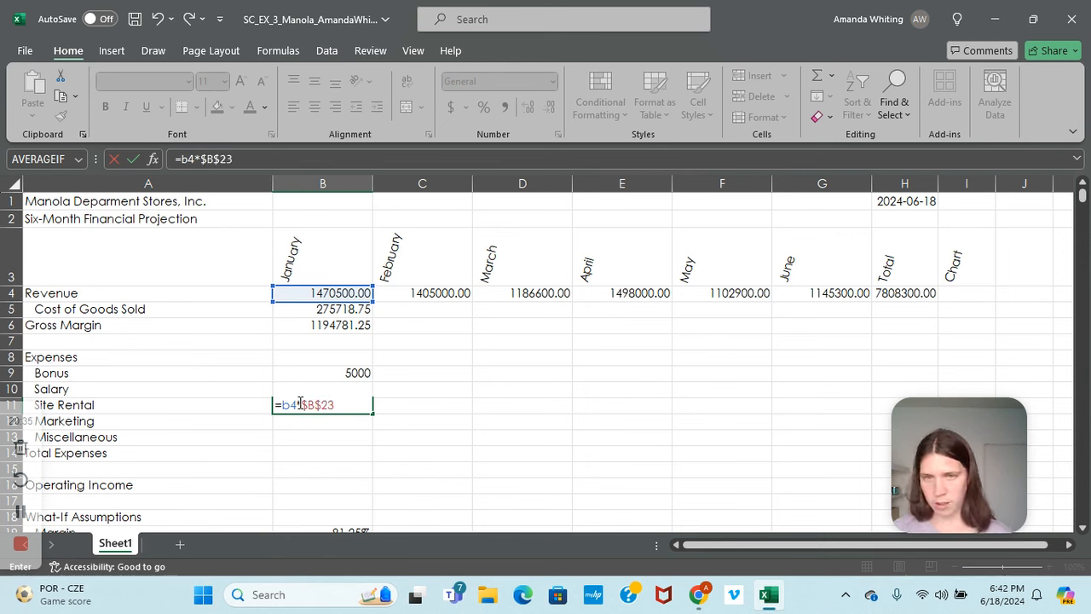
key("Return")
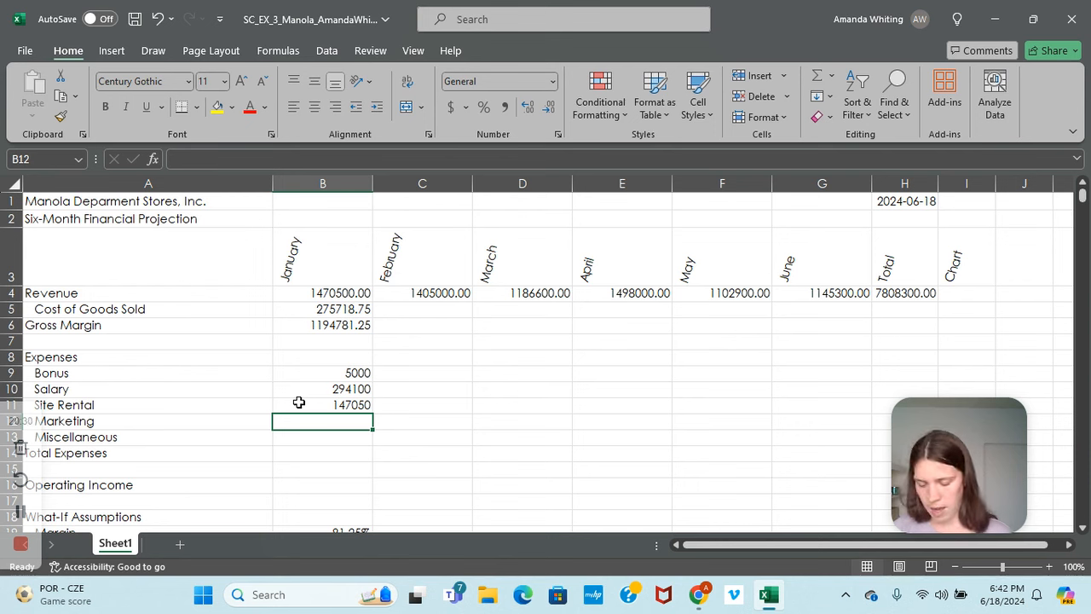
Calculate January's Marketing expense in B12 with the formula =B4*$B$24.
type("=")
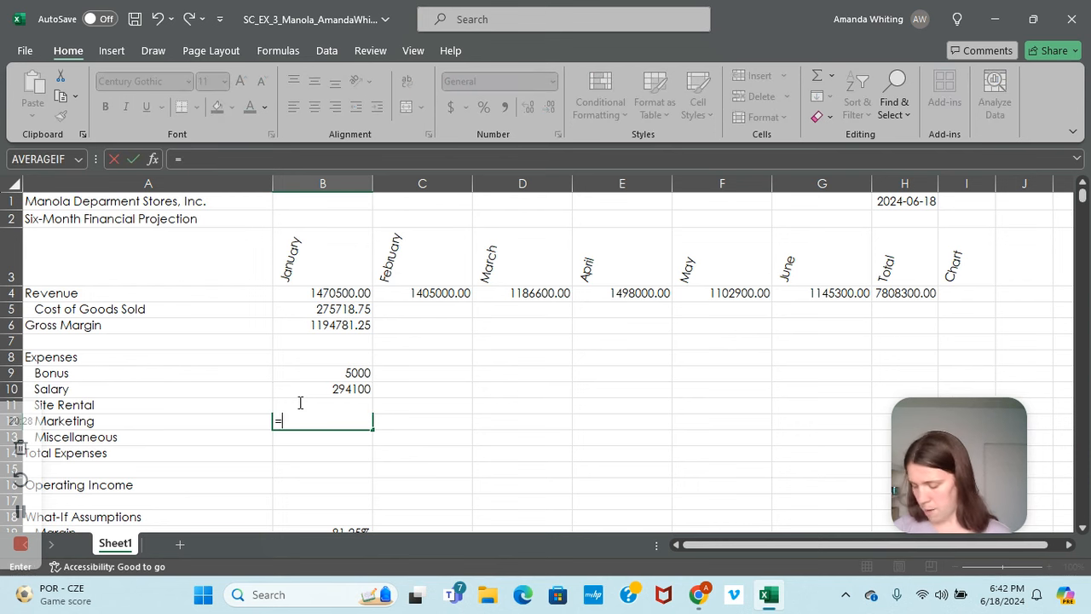
type("b4")
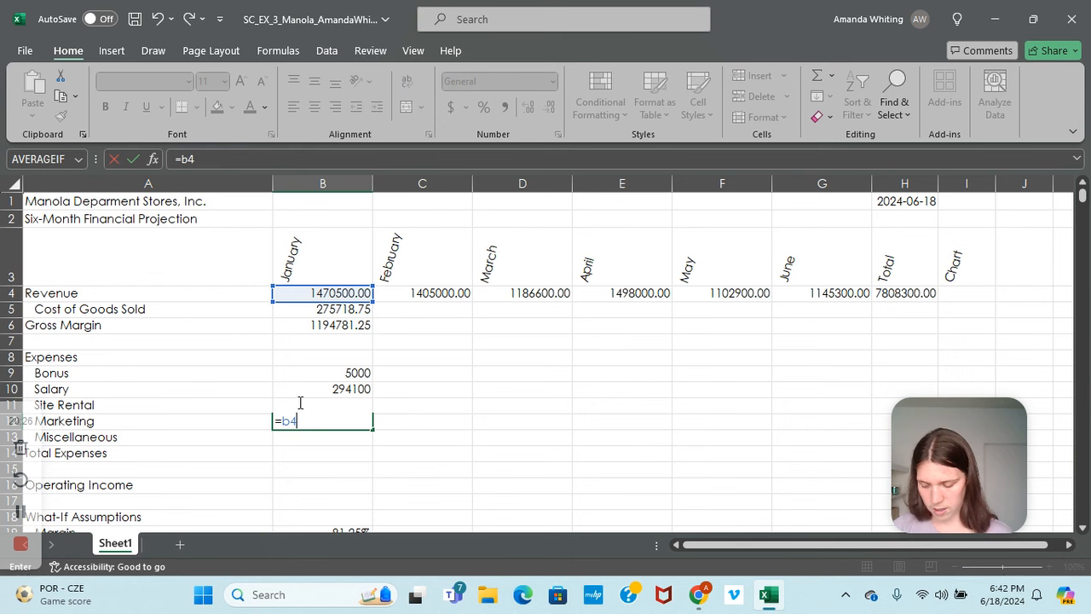
type("*")
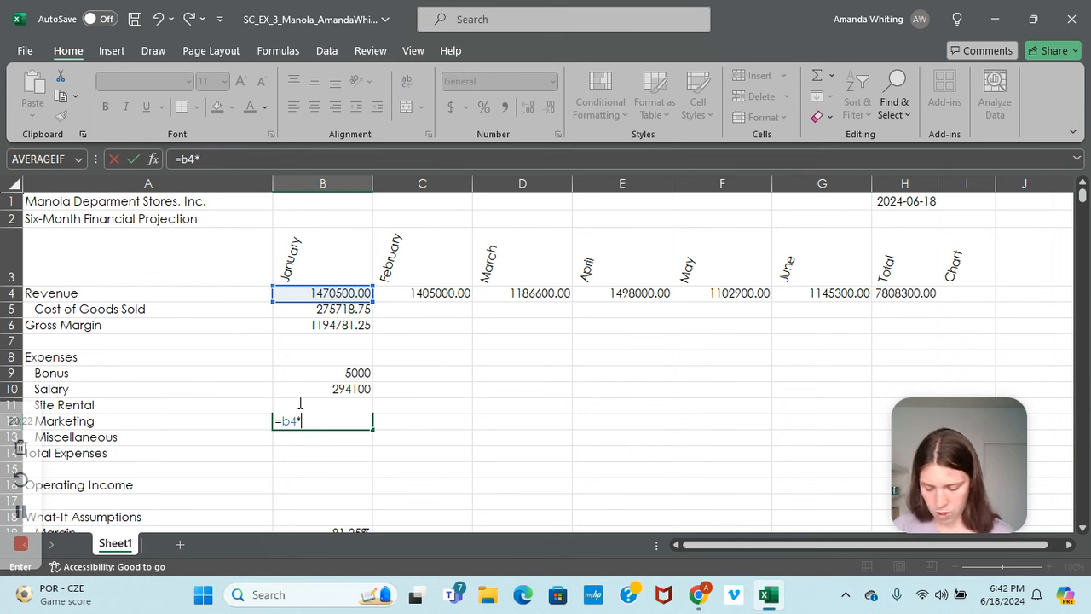
type("$")
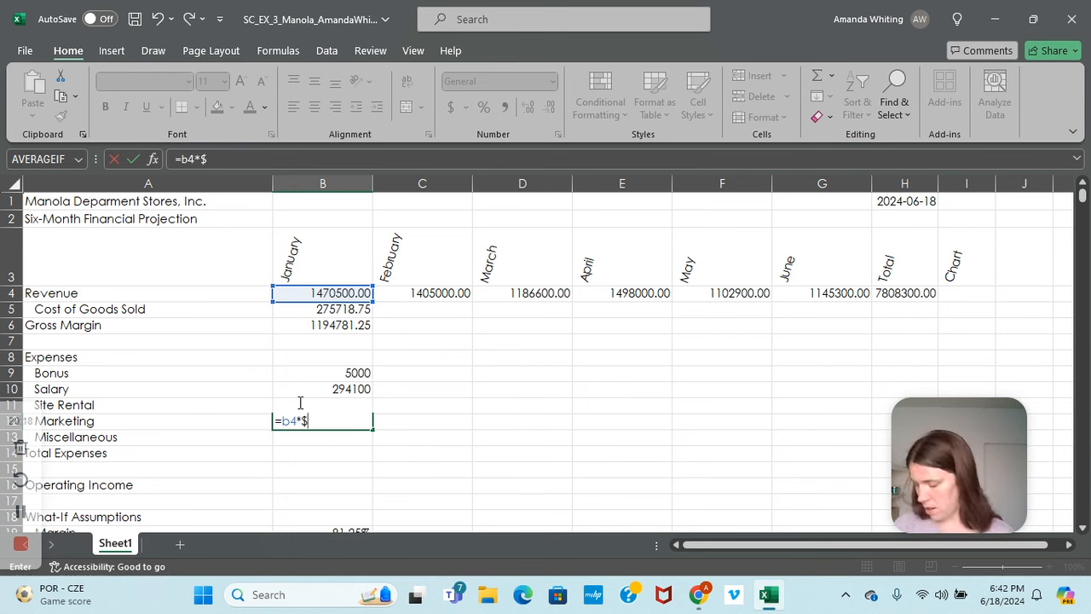
type("B$")
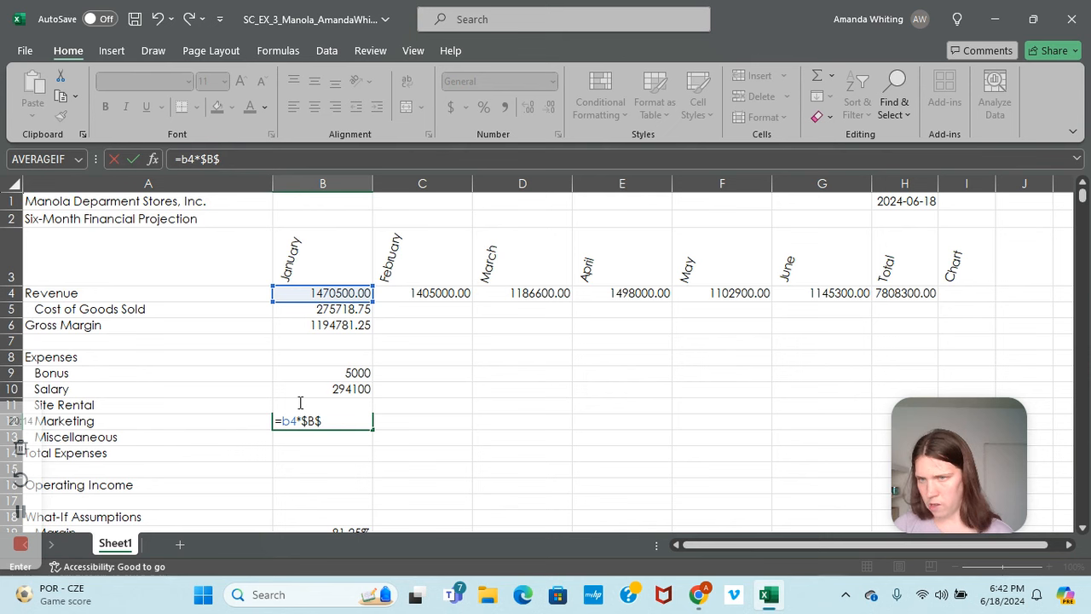
type("24")
key("Return")
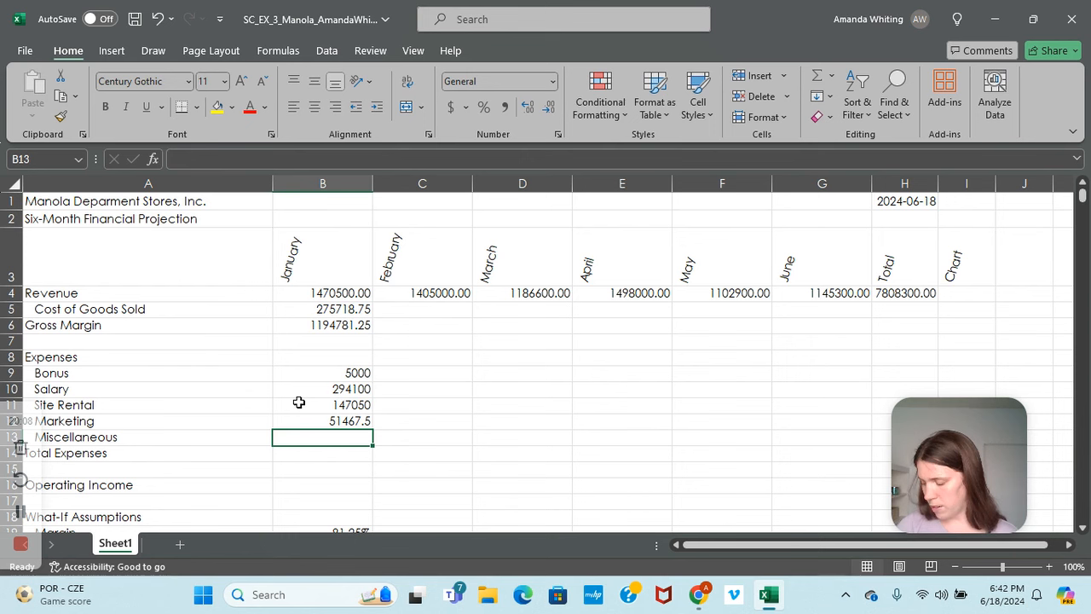
Calculate January's Miscellaneous expense in B13 with the formula =B4*$B$25.
type("=")
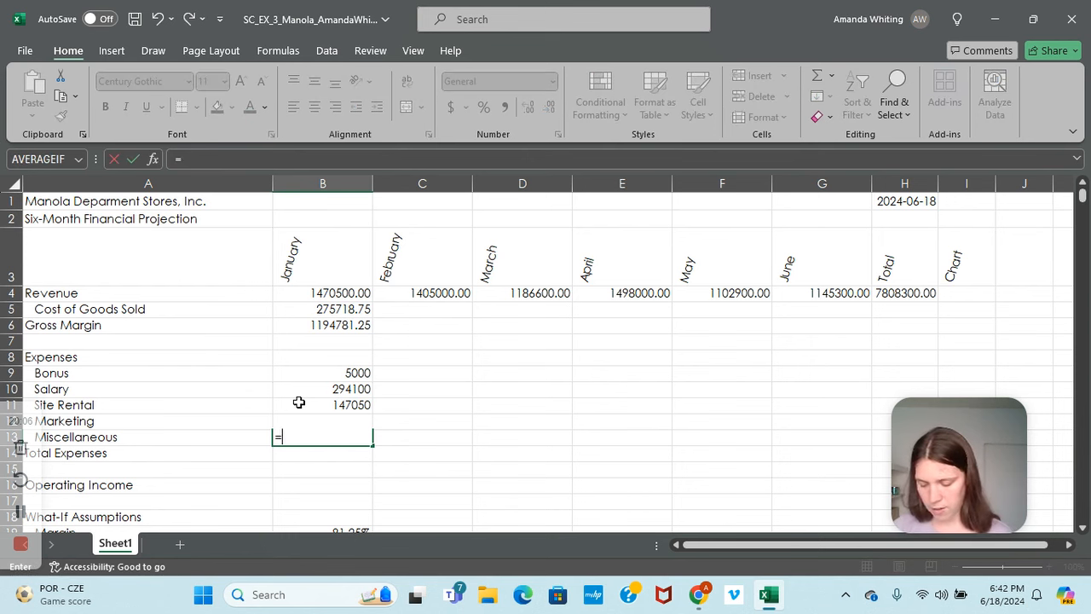
type("b4*")
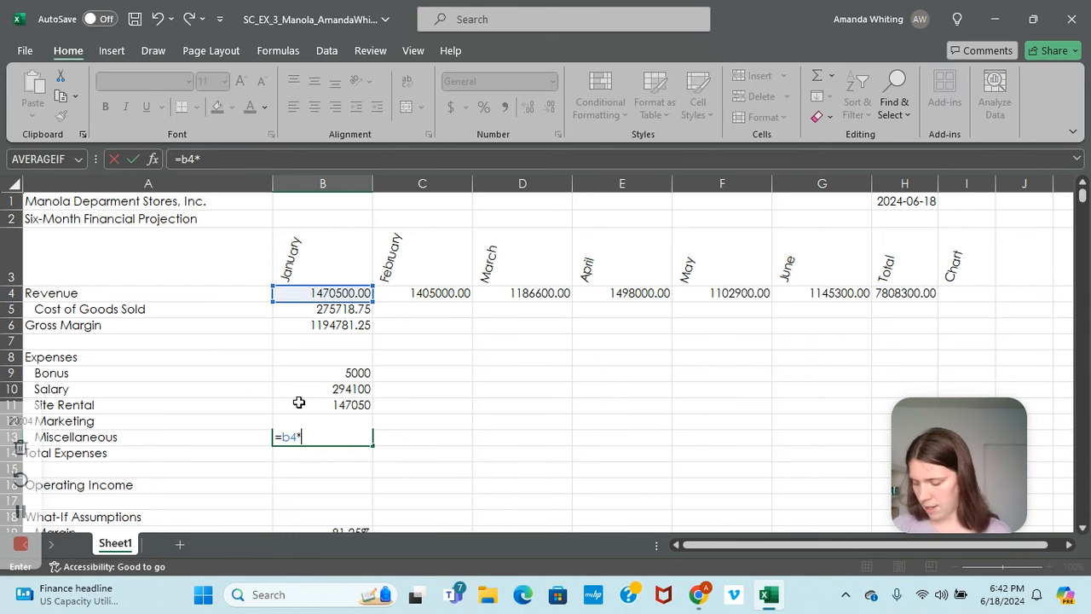
type("$B")
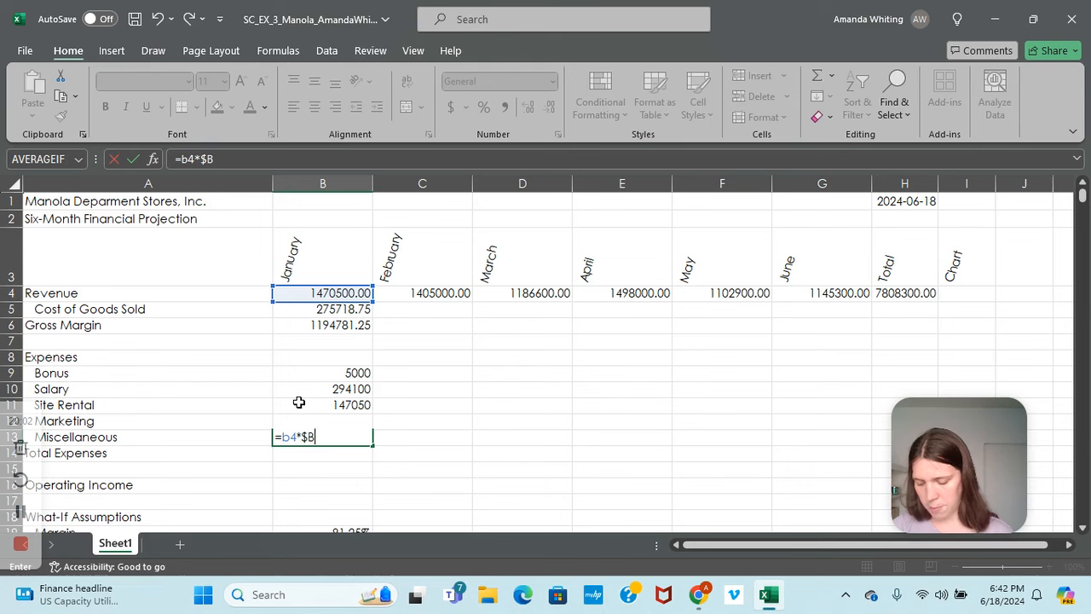
type("$25")
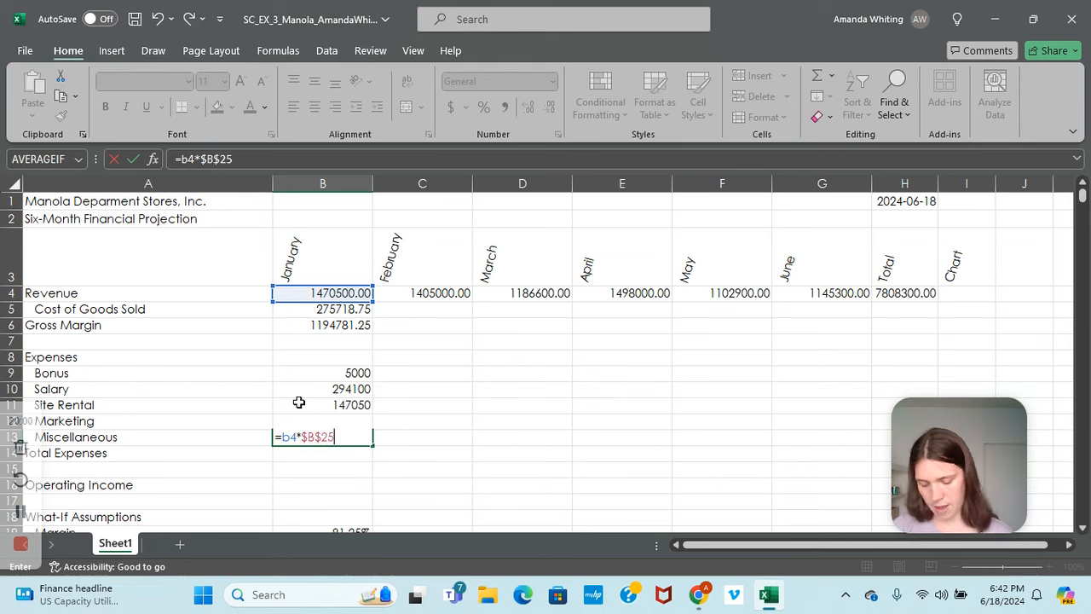
key("Return")
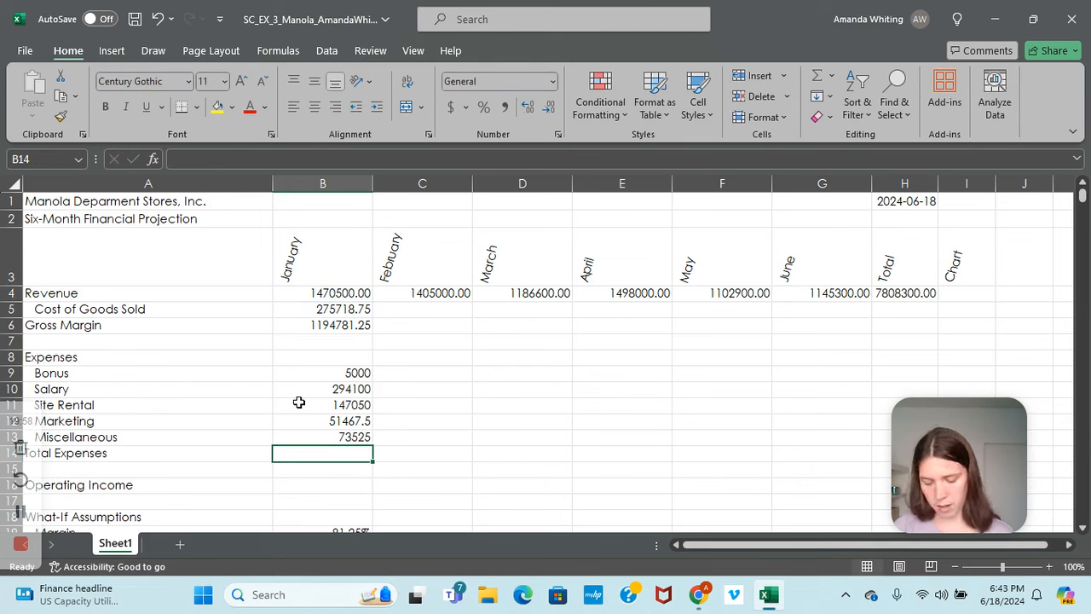
Total January's expenses in B14 with the formula =SUM(B9:B13).
type("=sum(")
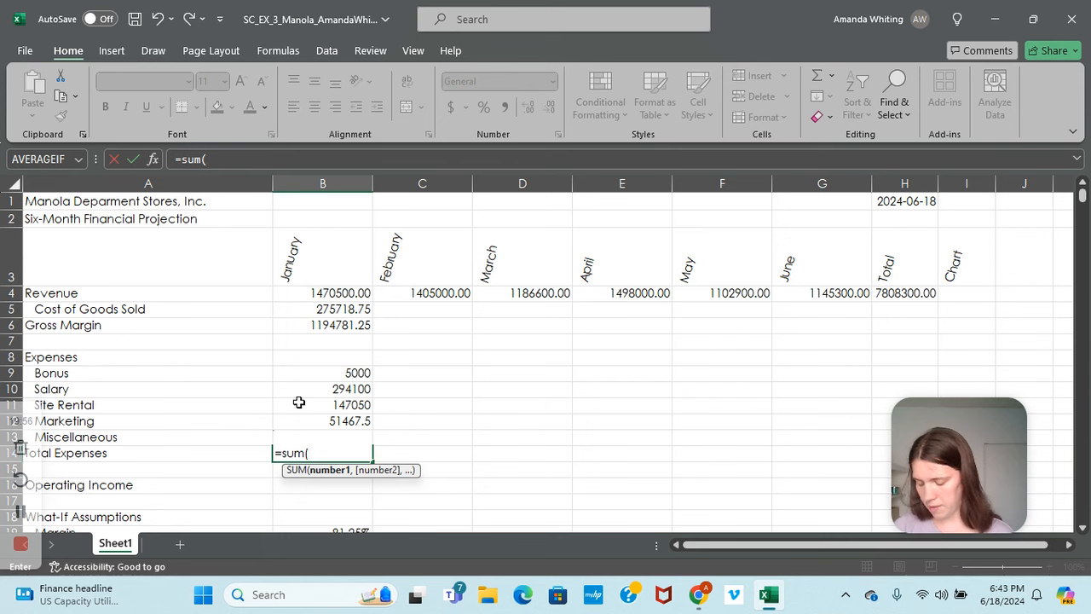
type("B9:B13")
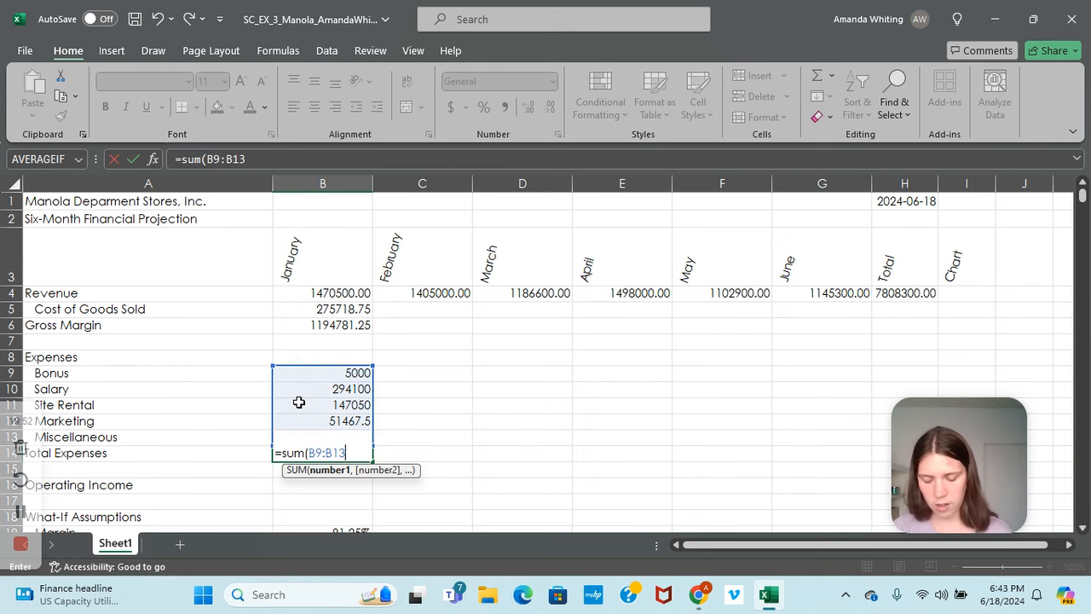
type(")")
key("Return")
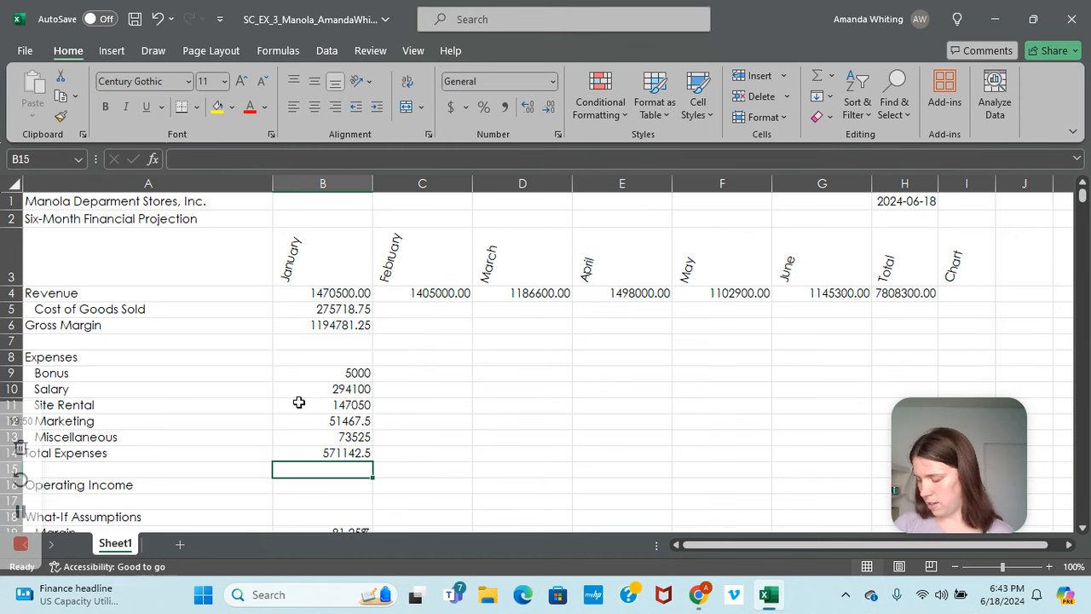
Calculate January's Operating Income in B16 with the formula =B6-B14.
left_click(22, 513)
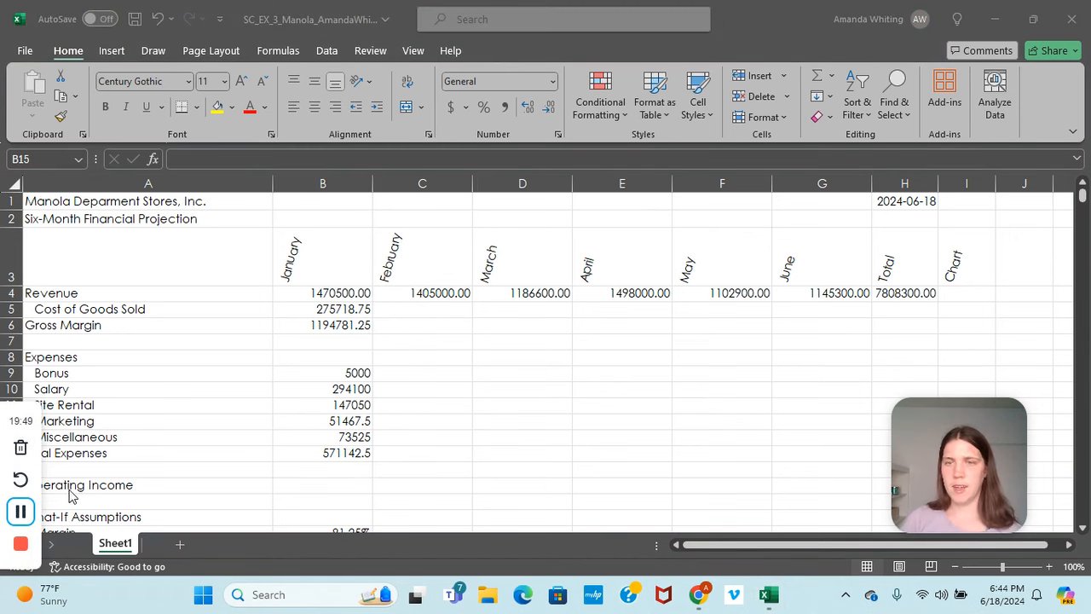
scroll(333, 474, "down", 2)
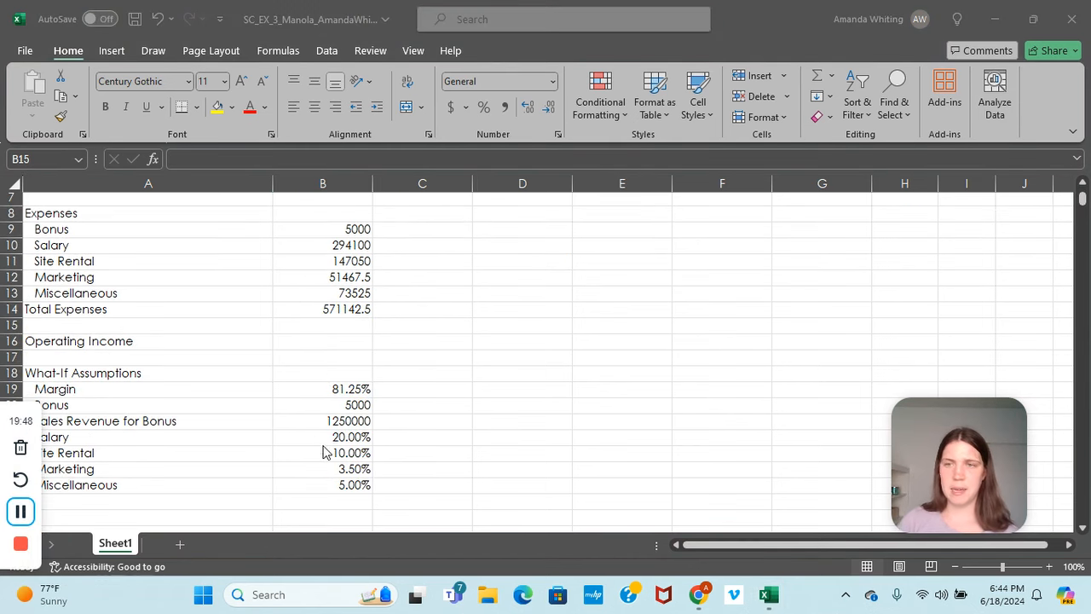
left_click(336, 345)
type("=")
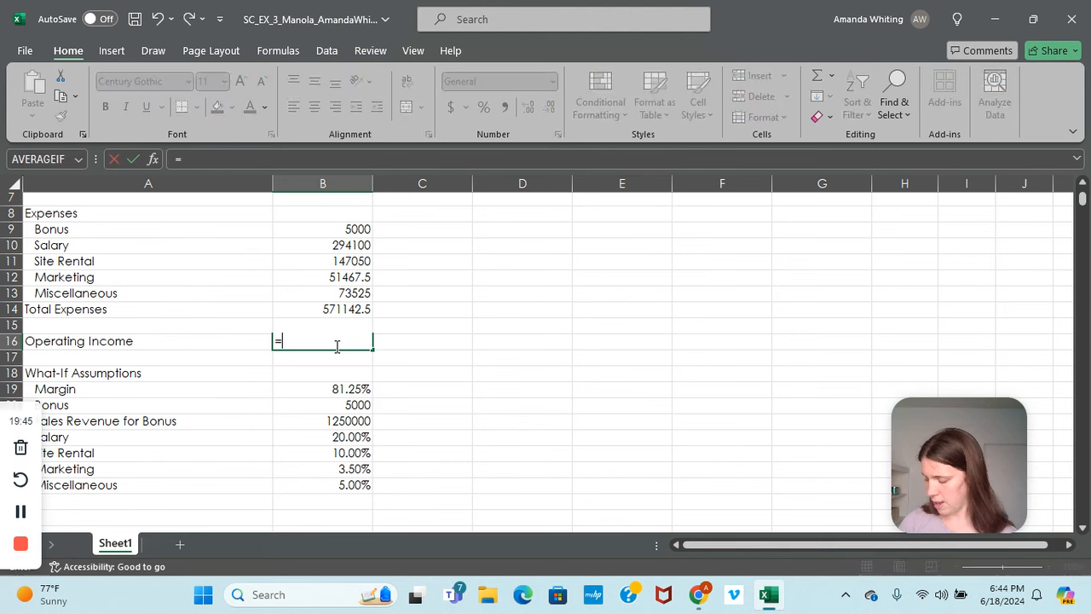
type("b6-b14")
key("Return")
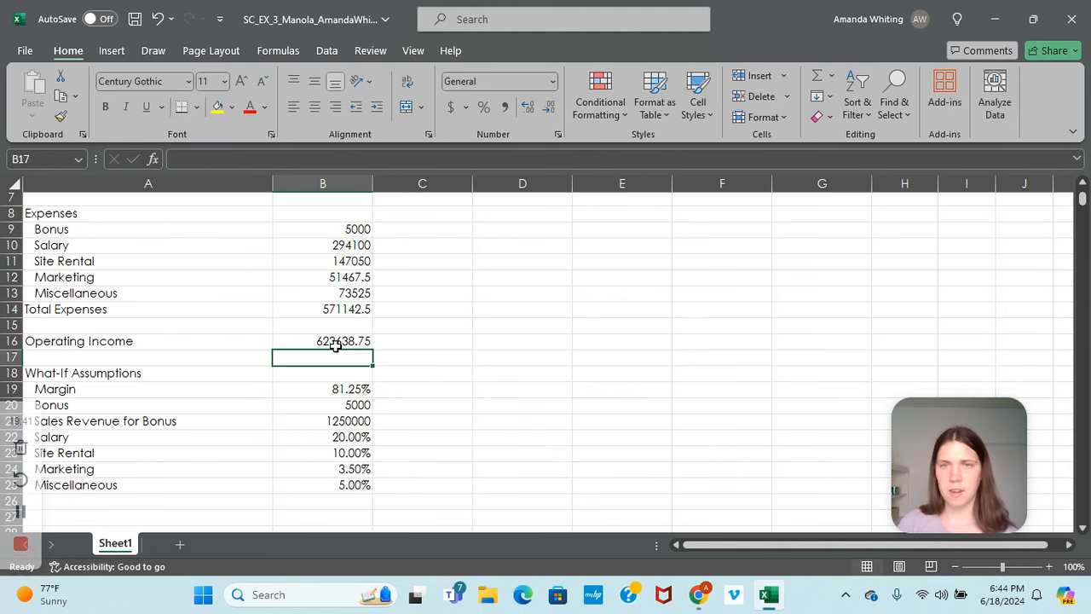
Fill the January formulas in B5:B16 across to column G for February through June.
scroll(335, 343, "up", 2)
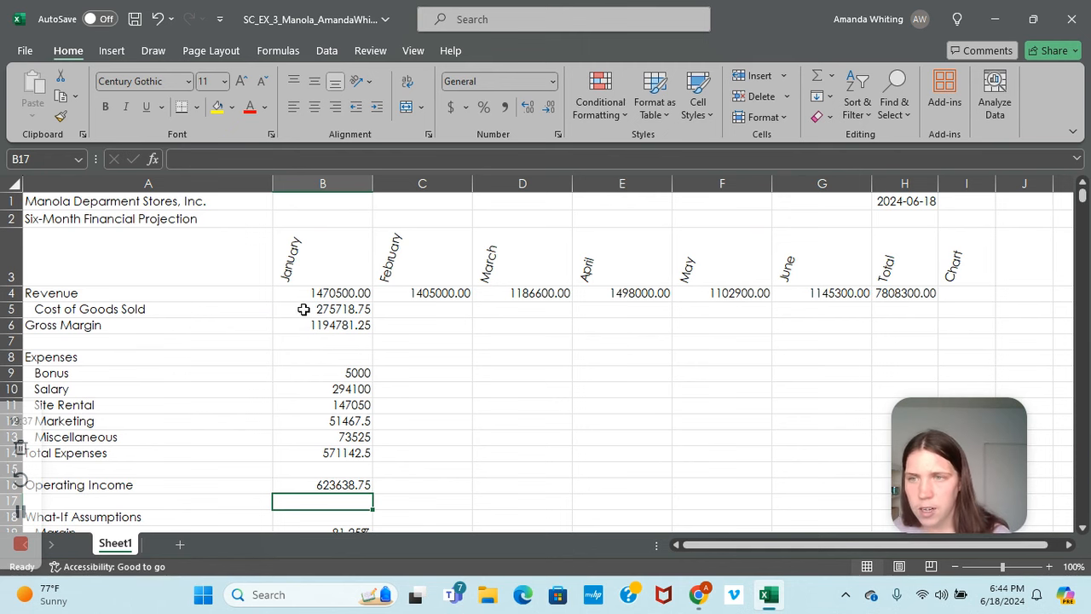
left_click(314, 311)
scroll(336, 341, "down", 1)
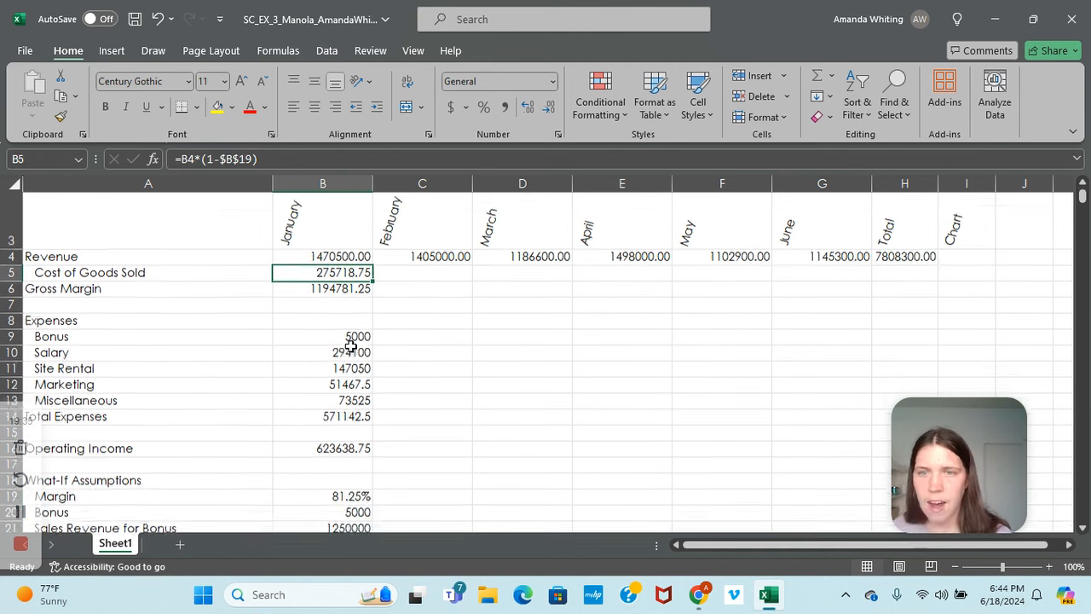
left_click_drag(326, 390, 357, 393)
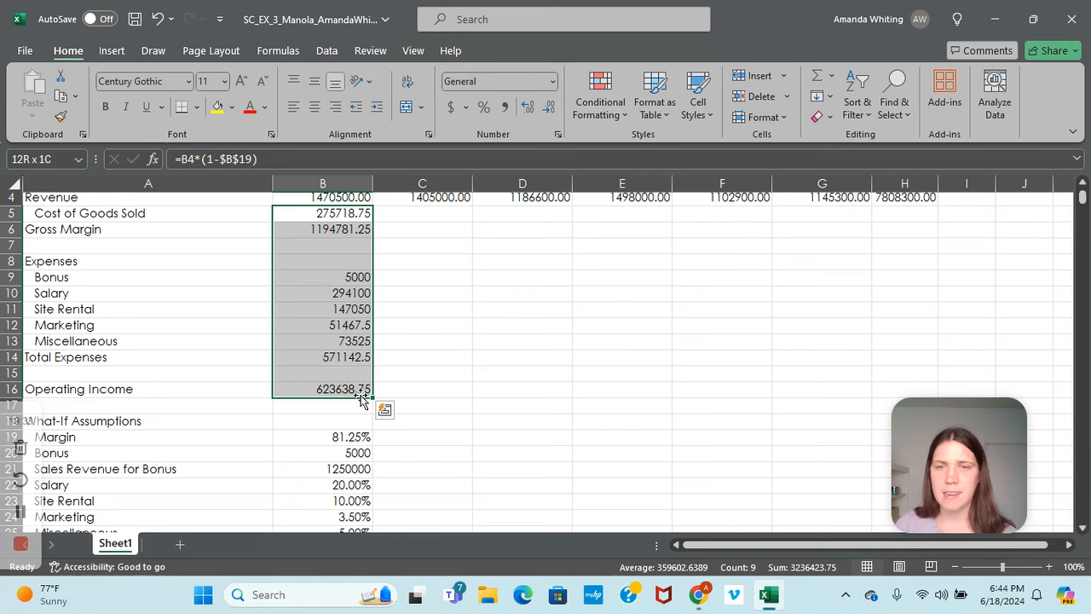
scroll(386, 379, "up", 1)
left_click_drag(372, 447, 835, 424)
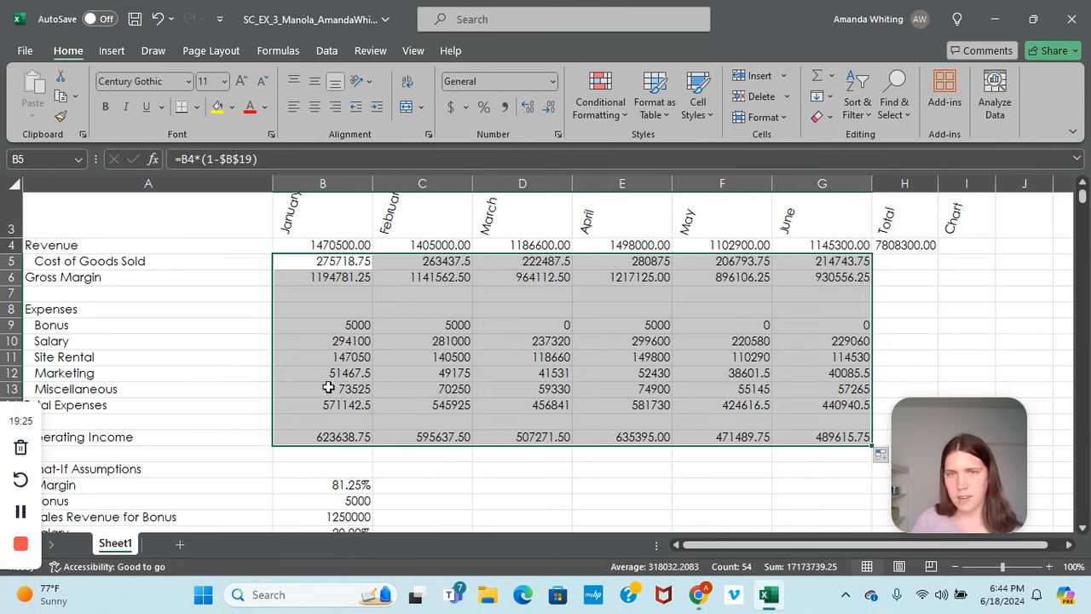
left_click(355, 343)
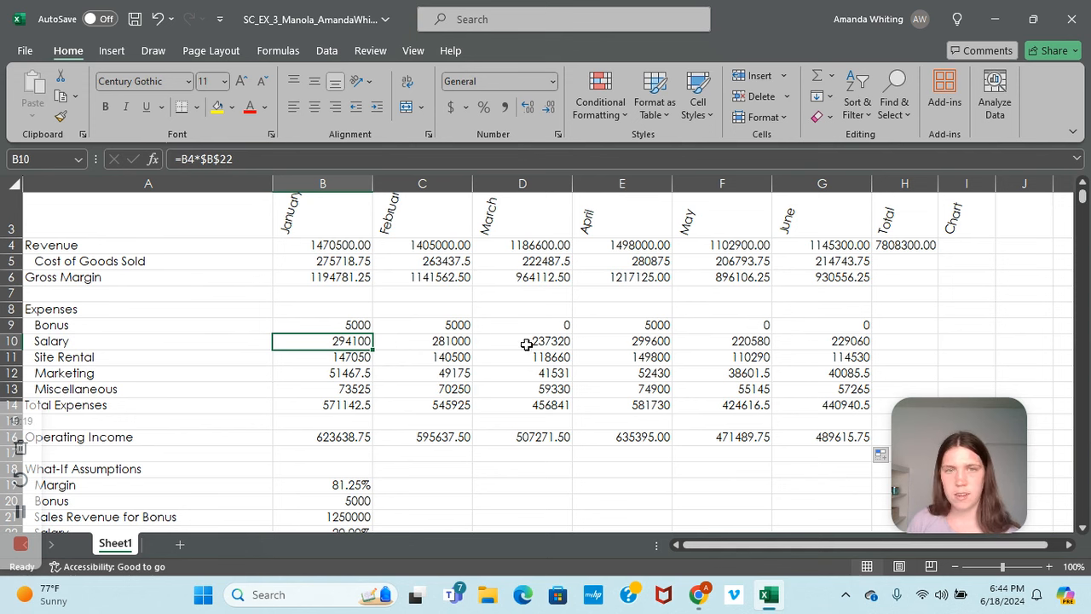
left_click(20, 511)
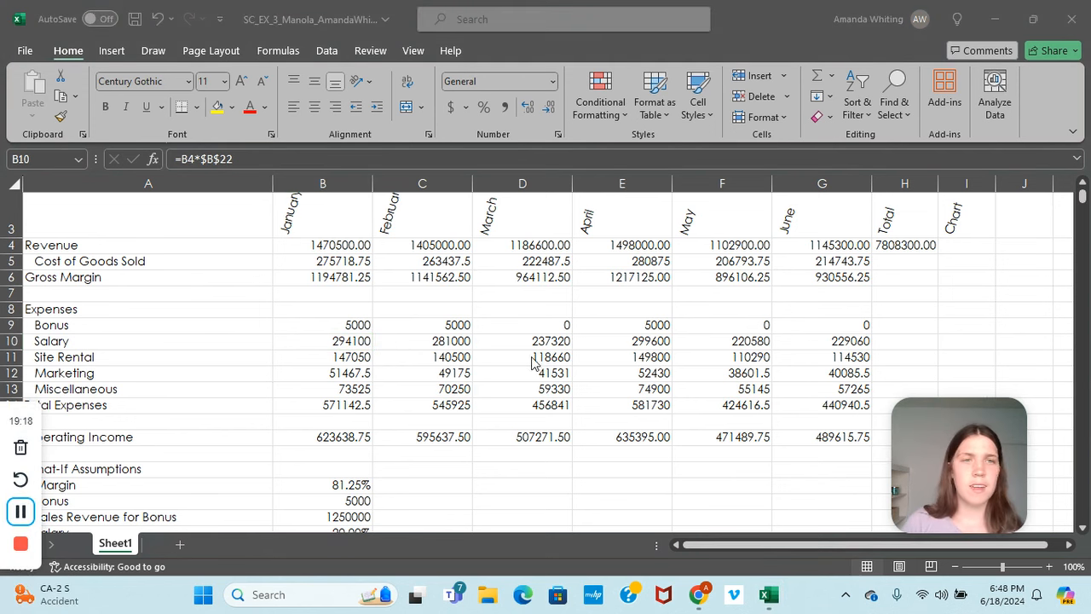
Use AutoSum to add six-month row totals in H5:H6, H9:H14 and H16.
left_click_drag(891, 260, 892, 270)
scroll(912, 319, "down", 1)
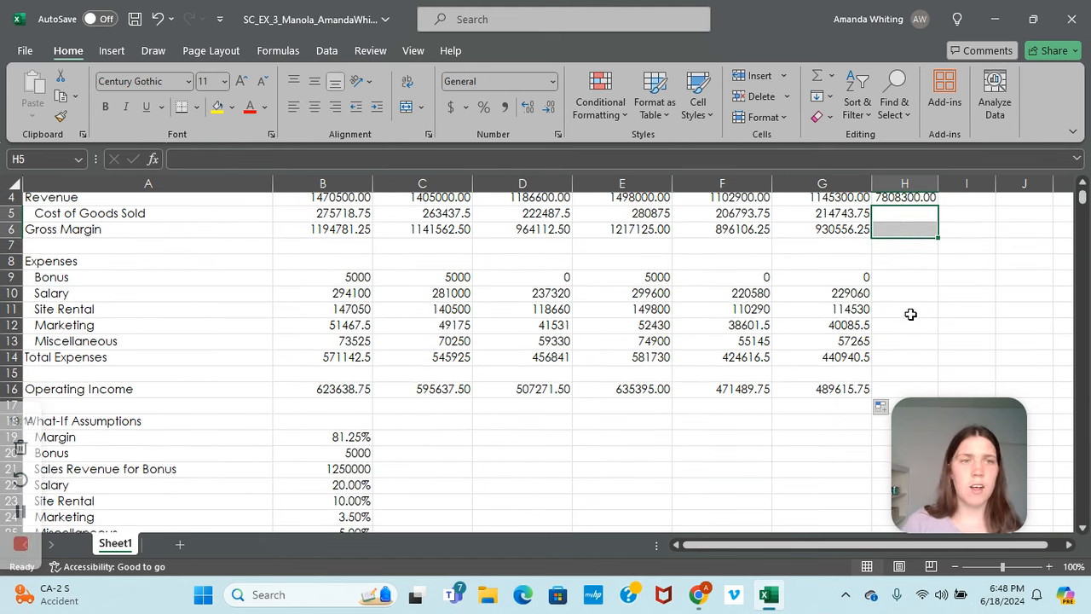
left_click_drag(902, 280, 903, 359)
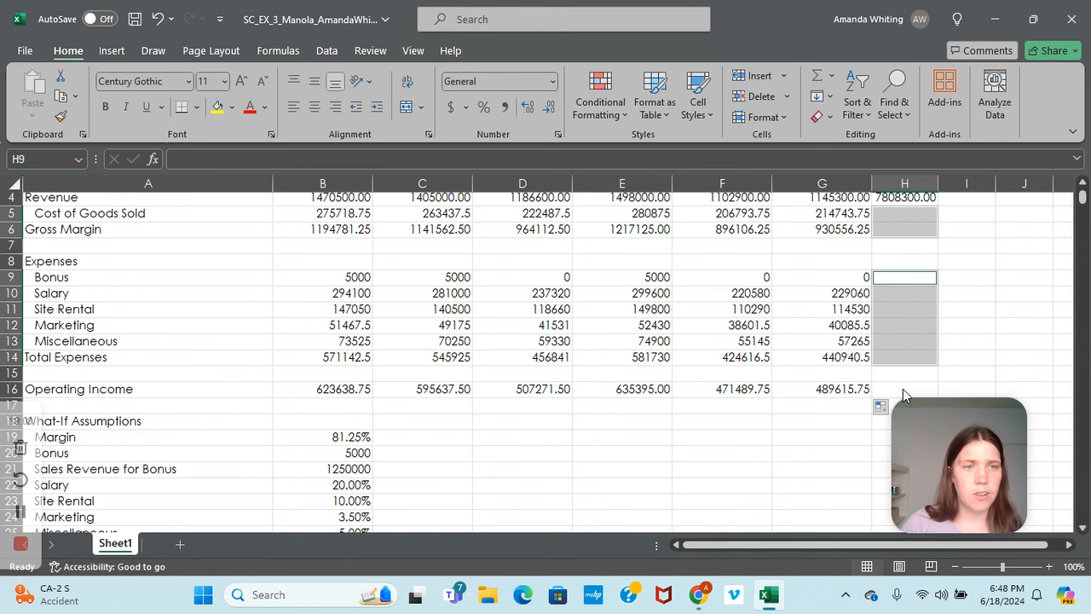
scroll(905, 369, "down", 2, "ctrl")
left_click(641, 324, "ctrl")
scroll(641, 324, "up", 2, "ctrl")
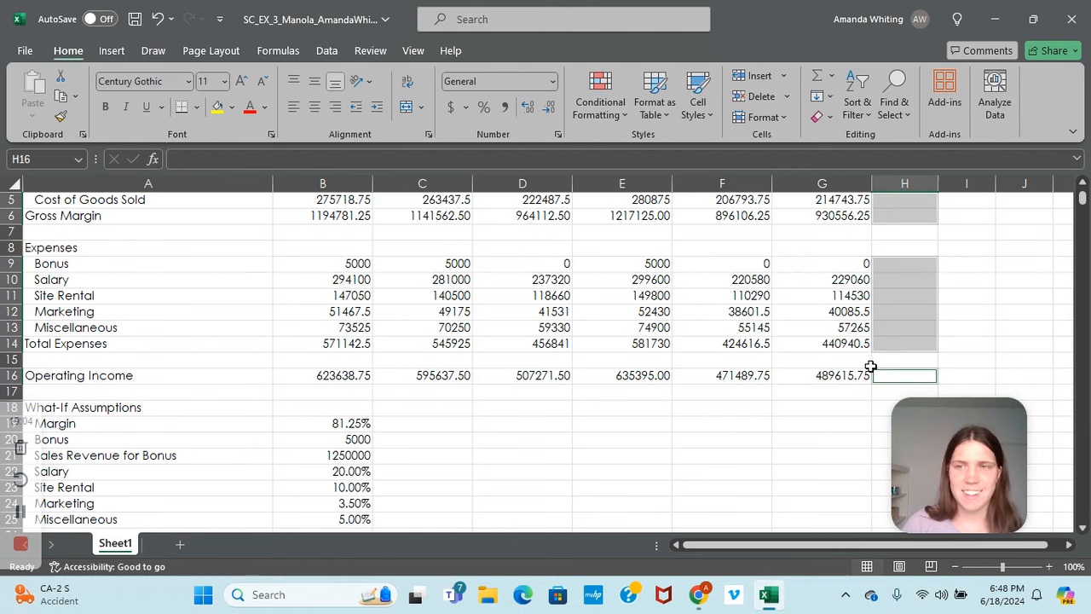
left_click(816, 77)
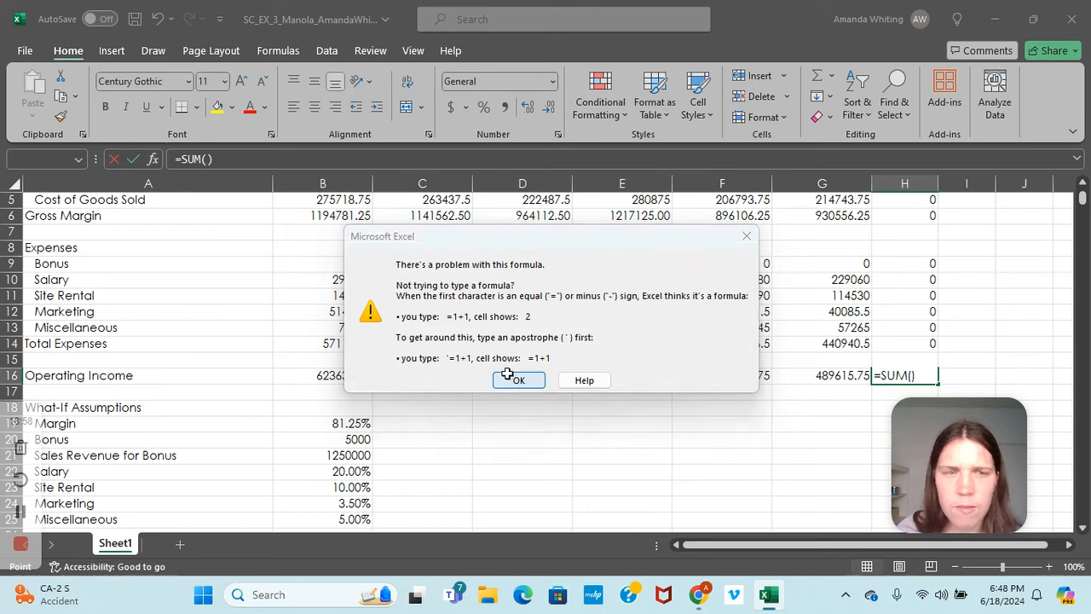
left_click(516, 381)
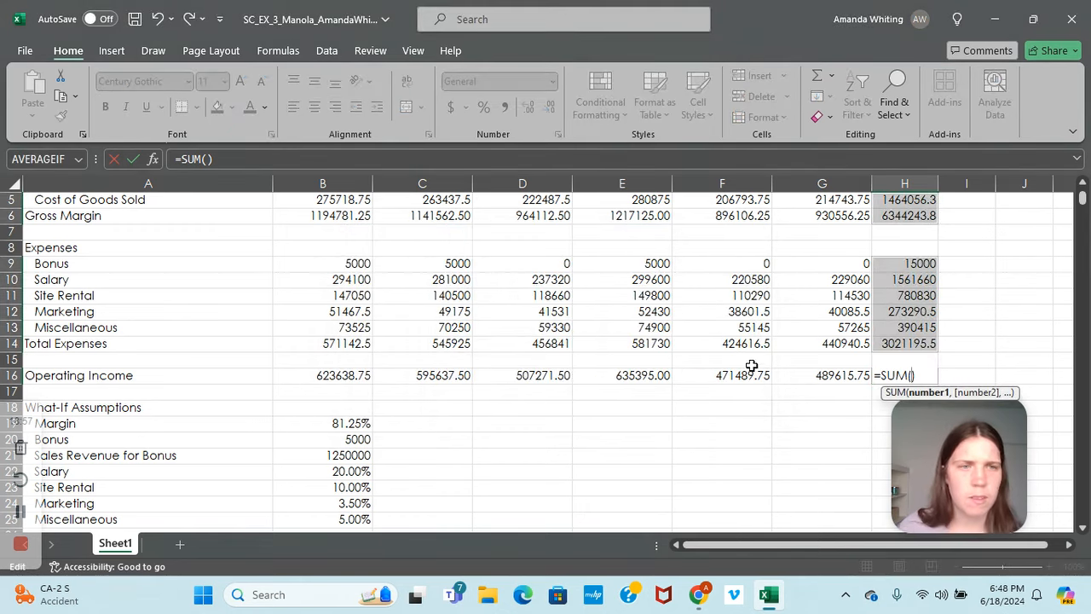
left_click(833, 345)
left_click(523, 381)
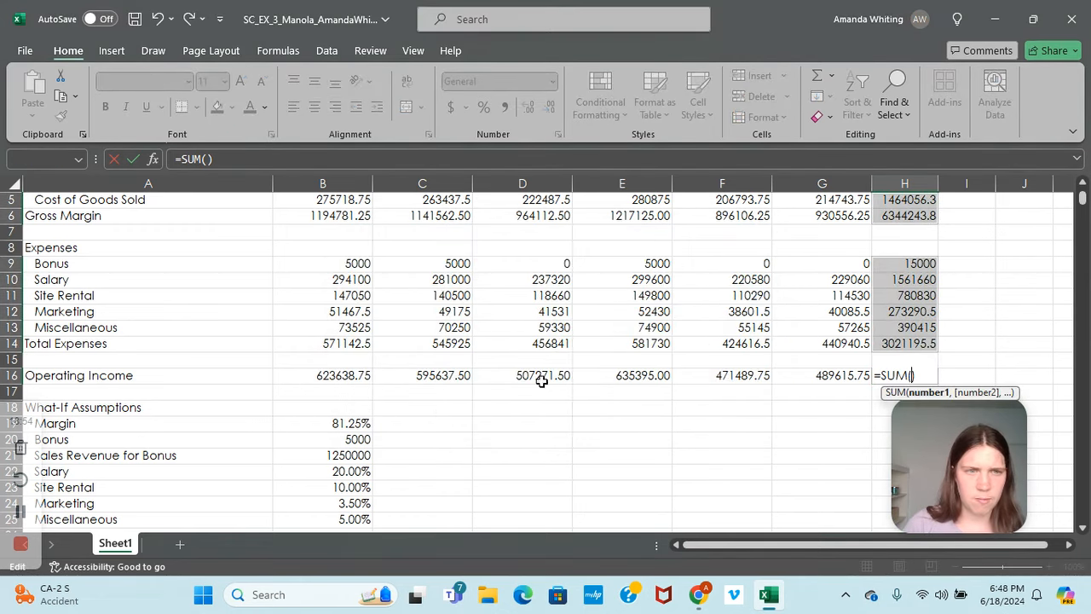
key("Escape")
left_click(822, 421)
Total the Operating Income row in H16 by summing B16:G16 with AutoSum.
scroll(912, 367, "up", 2)
scroll(912, 367, "down", 1)
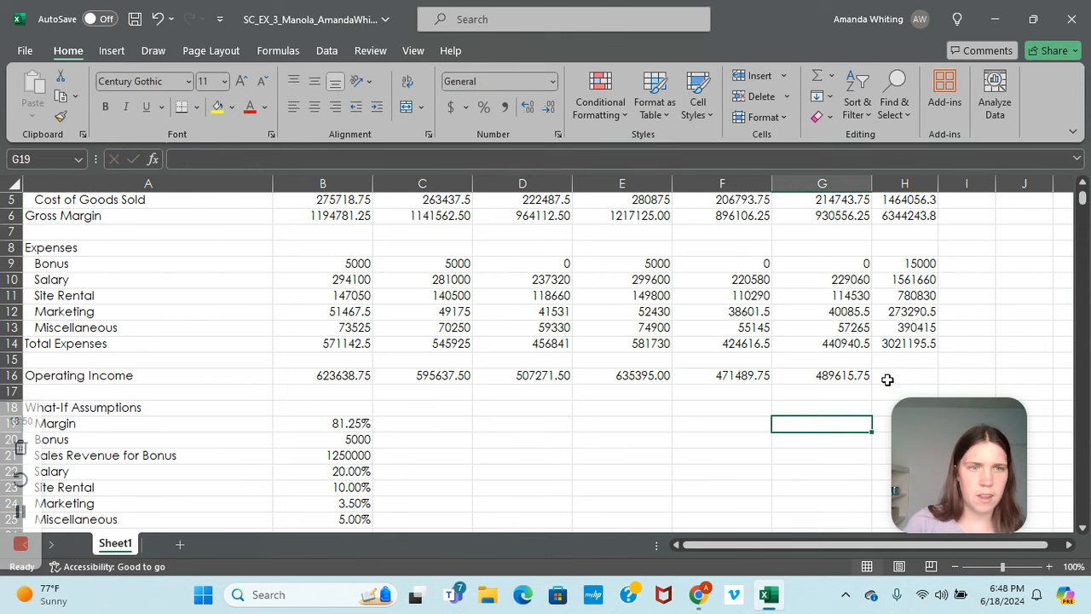
left_click(891, 376)
double_click(817, 75)
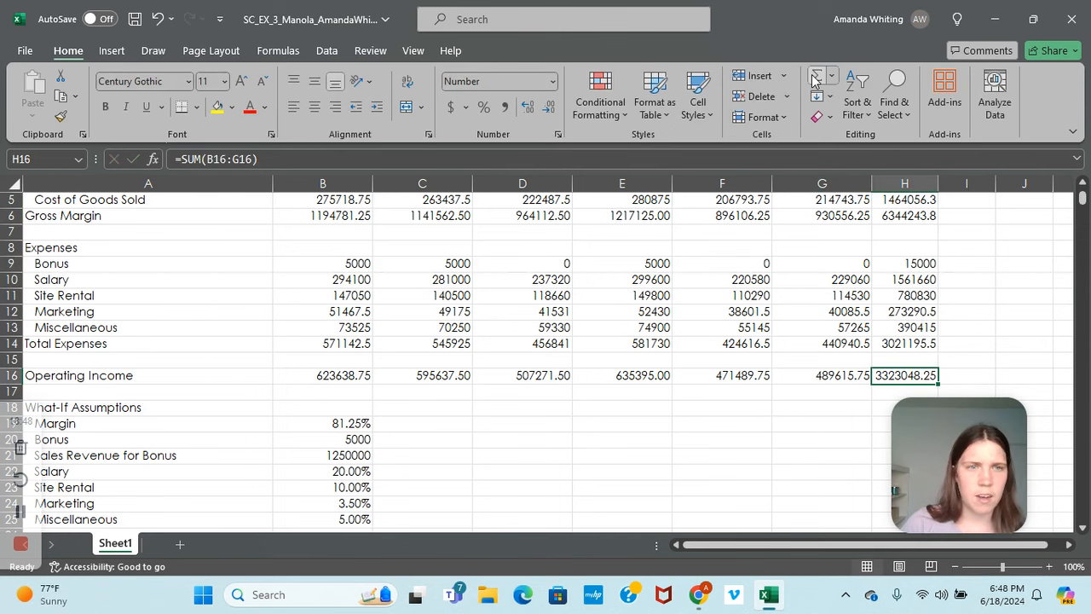
left_click_drag(989, 458, 1035, 456)
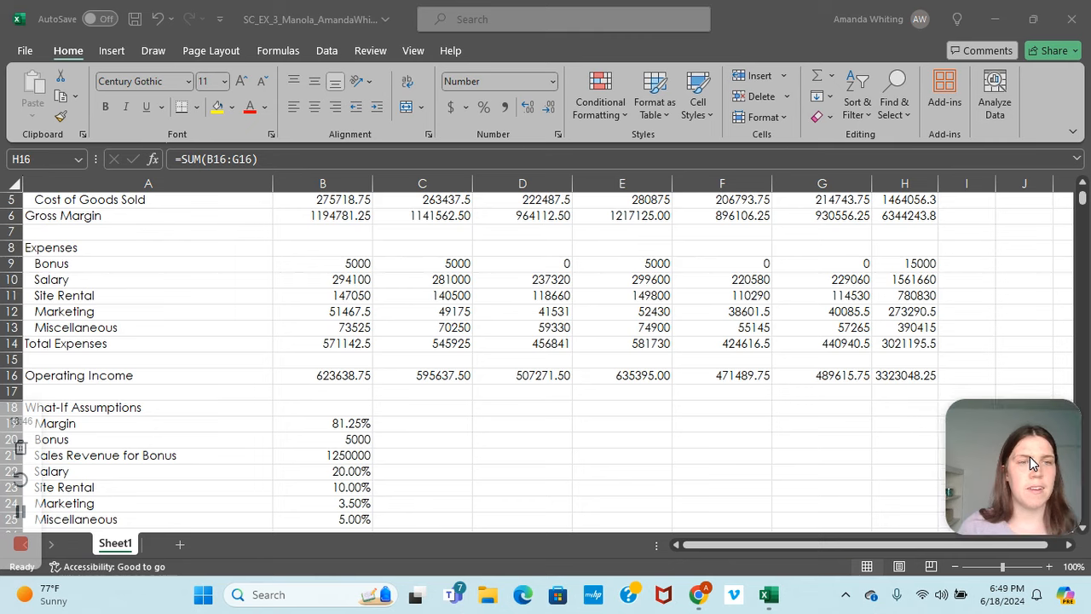
scroll(938, 313, "up", 2)
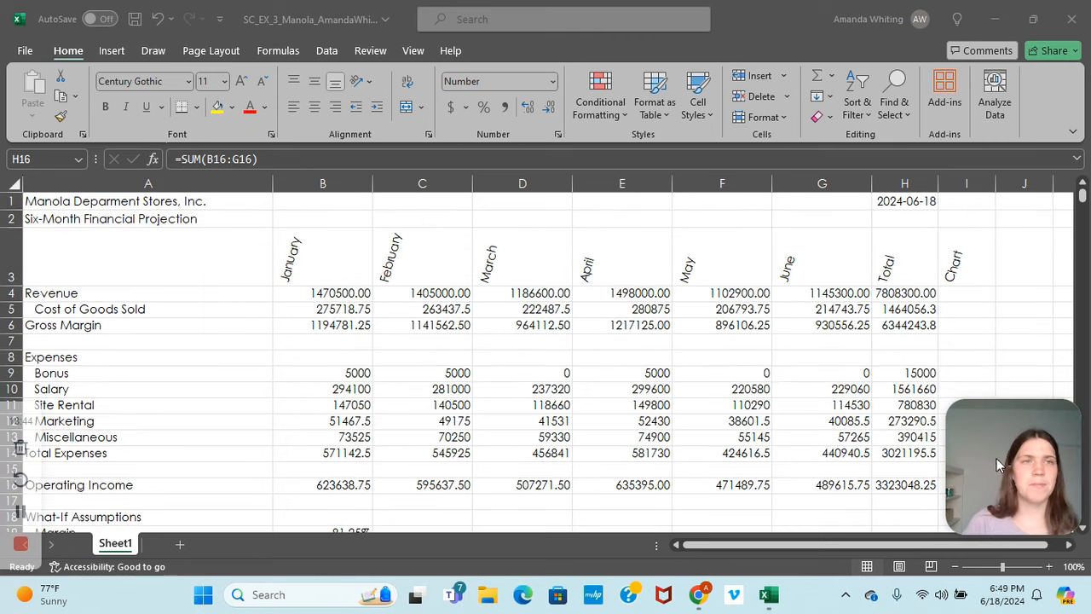
left_click_drag(985, 426, 999, 96)
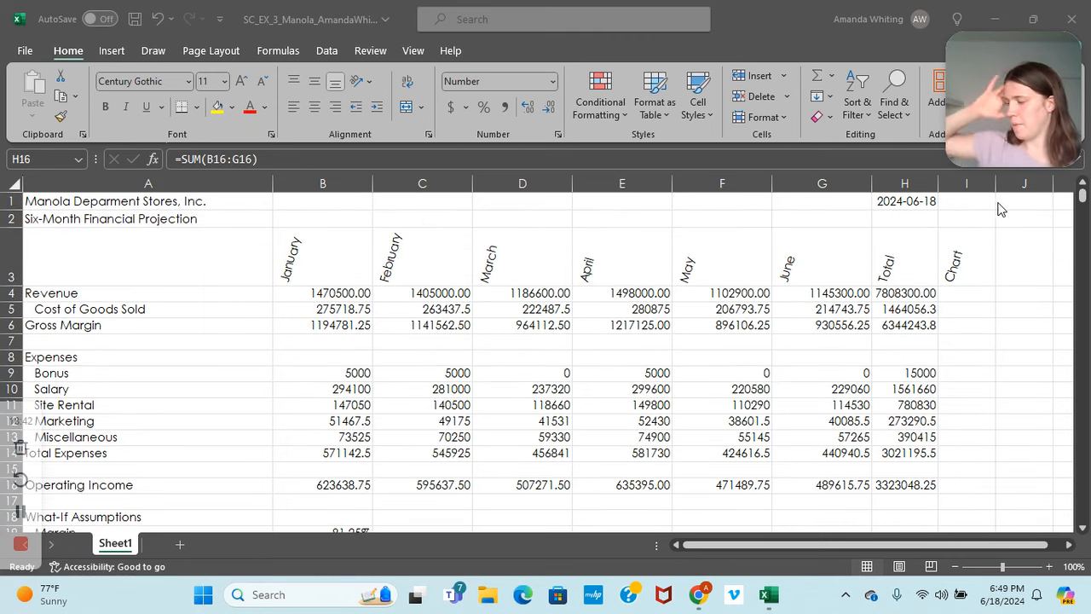
Insert a column sparkline in cell I4 of the Chart column using the revenue data range B4:G4.
left_click(973, 293)
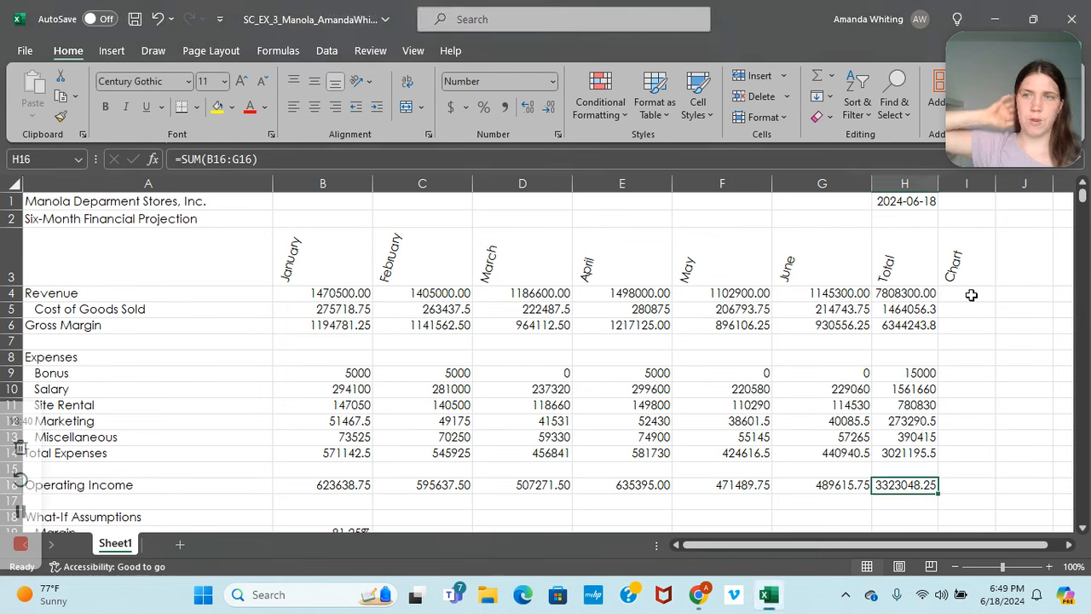
left_click(948, 296)
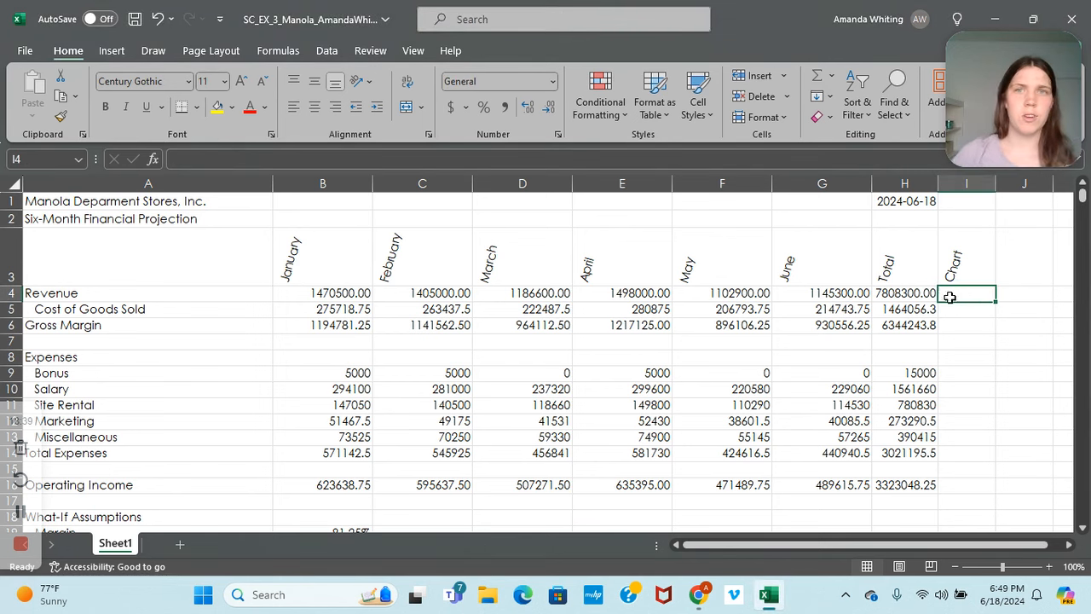
left_click(112, 51)
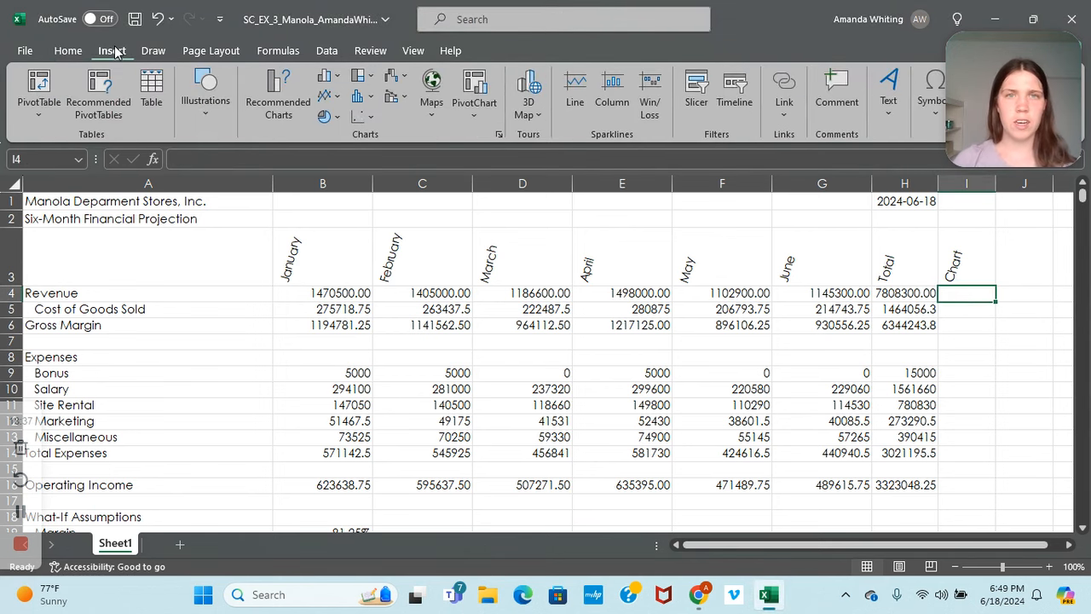
left_click(612, 89)
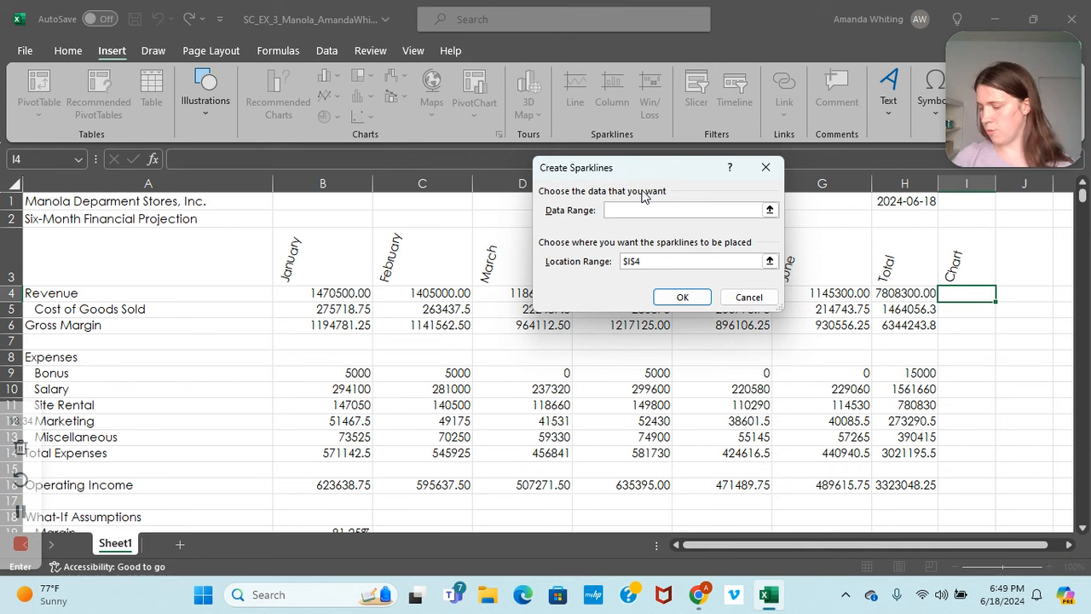
type("B4:B")
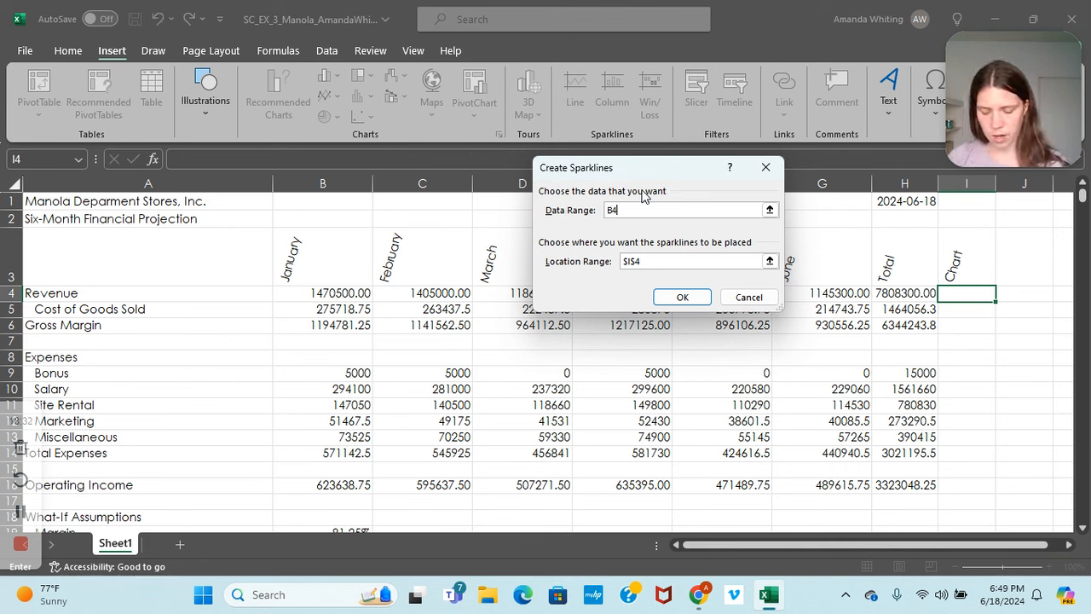
key("BackSpace")
key("BackSpace")
type(":G4")
key("Return")
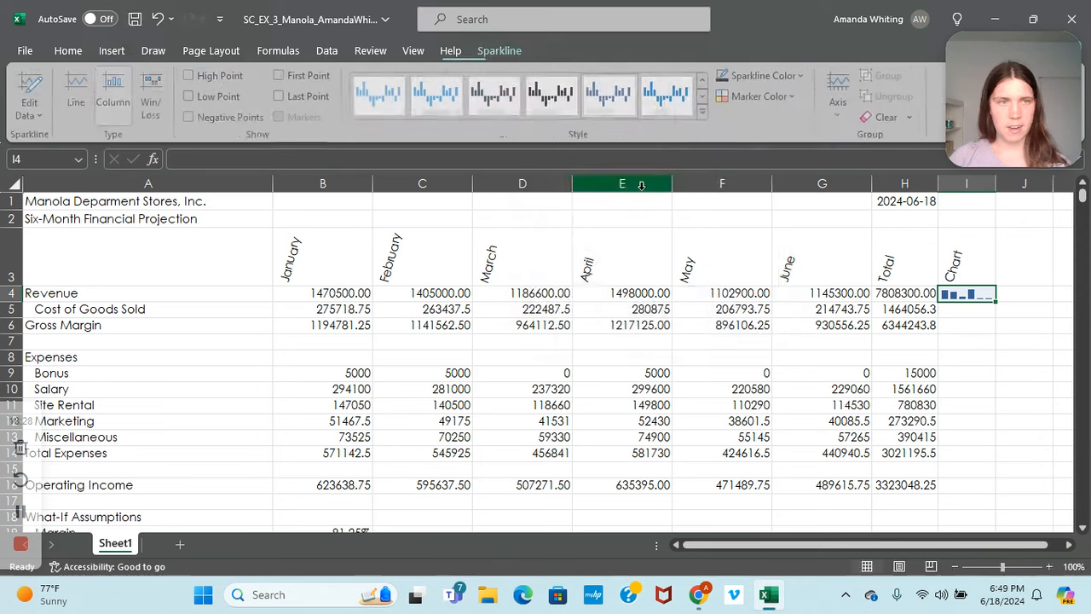
Fill the column sparkline from I4 down through I16 and apply the bright blue sparkline style.
left_click_drag(997, 303, 998, 493)
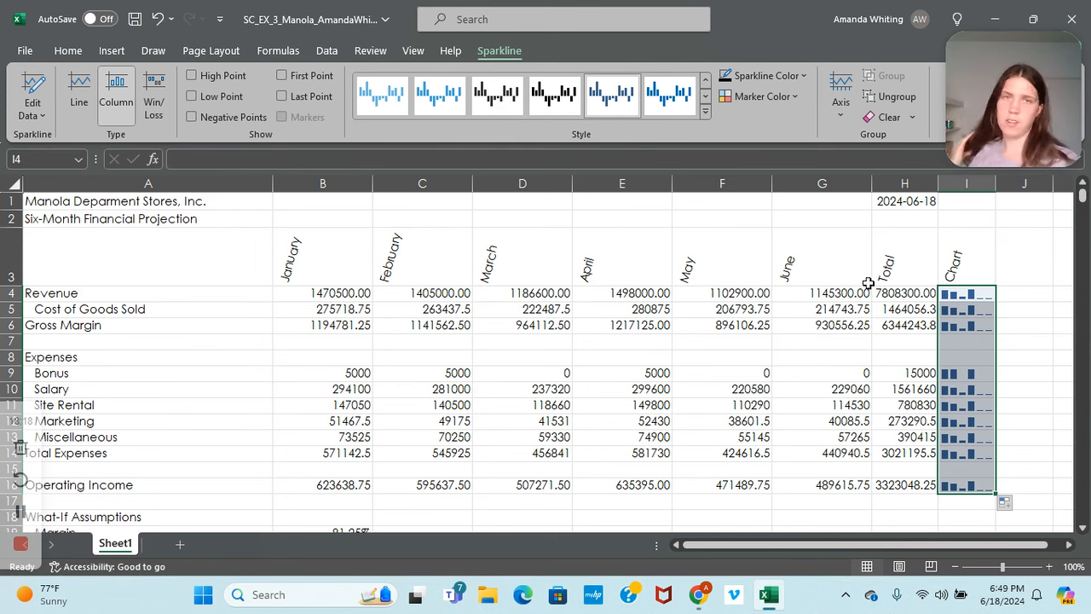
left_click(705, 112)
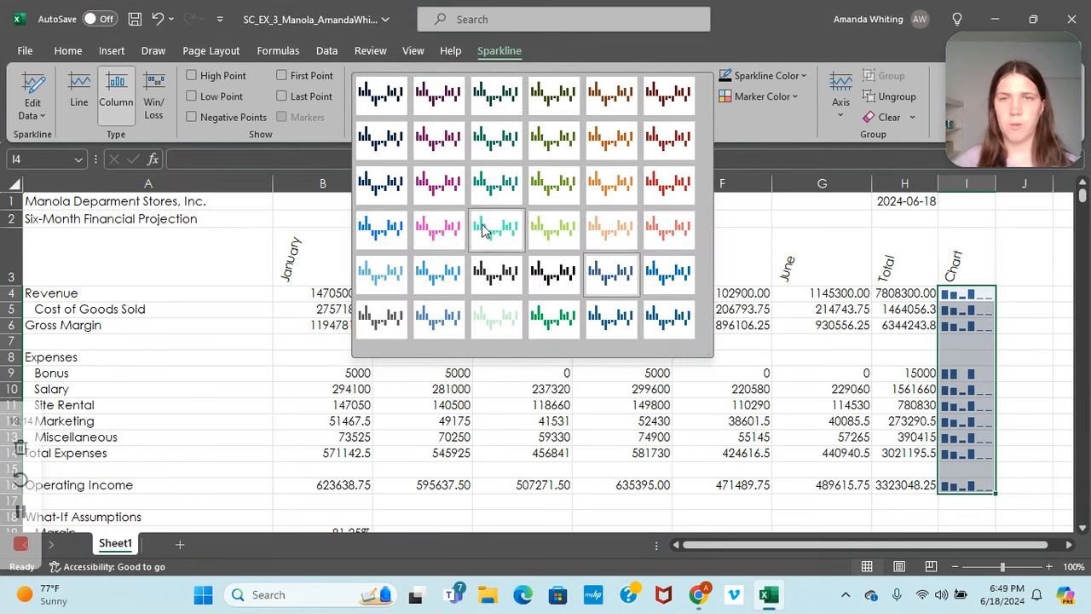
left_click(394, 232)
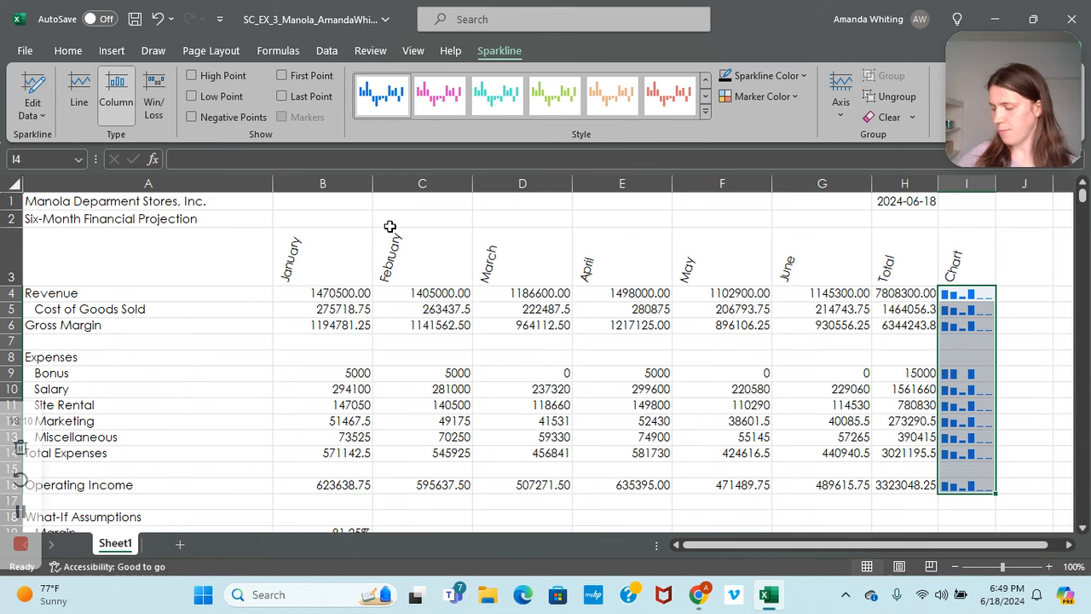
left_click(20, 511)
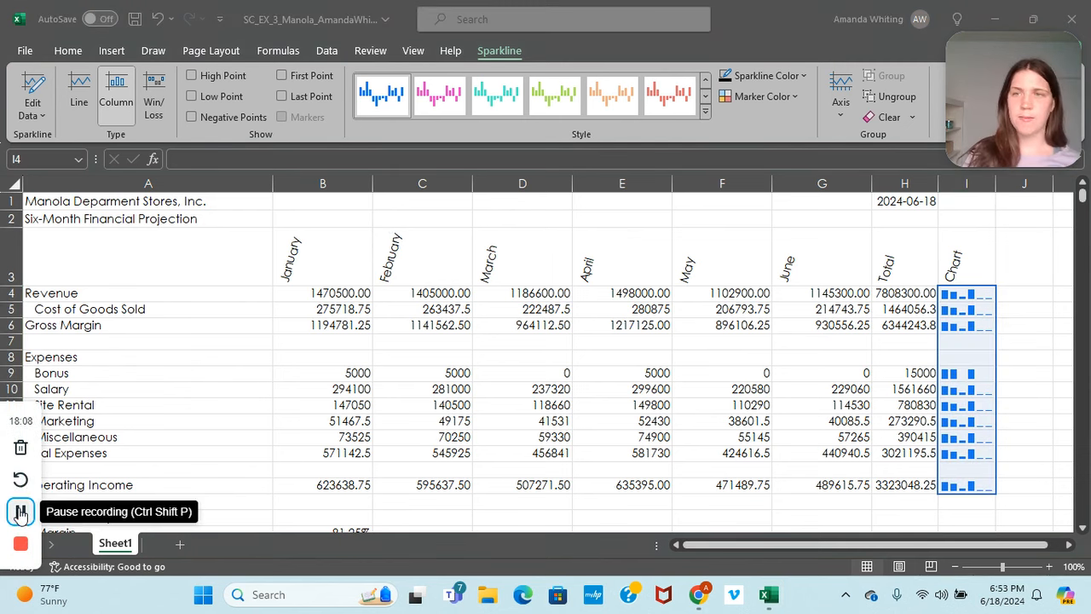
Format columns B:H of rows 4, 6, 9, 14 and 16 as Currency with the $ symbol and negative numbers in red parentheses.
left_click(316, 294)
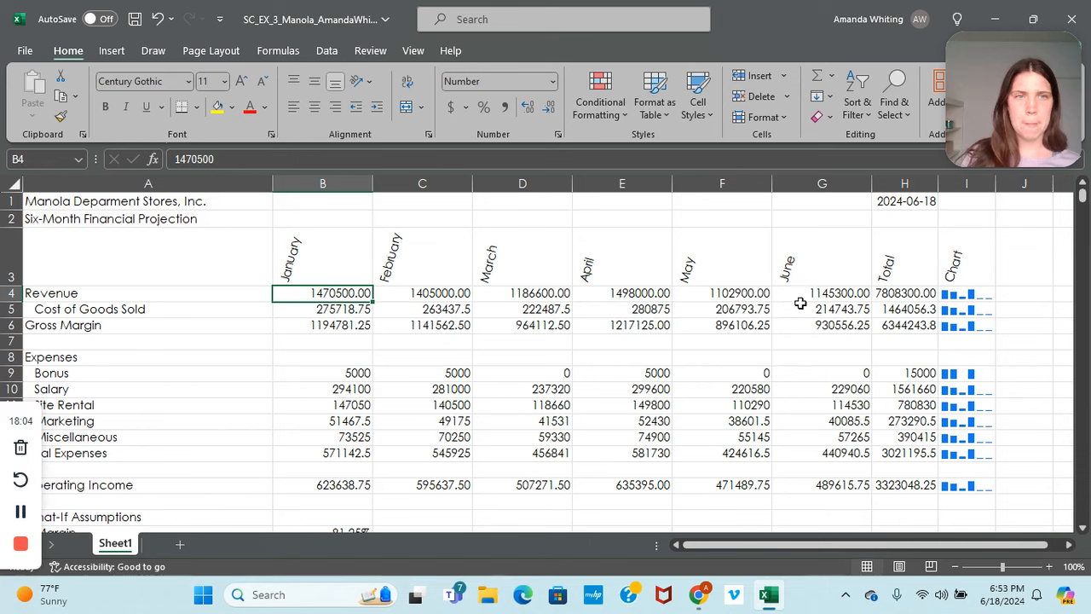
left_click(887, 293, "shift")
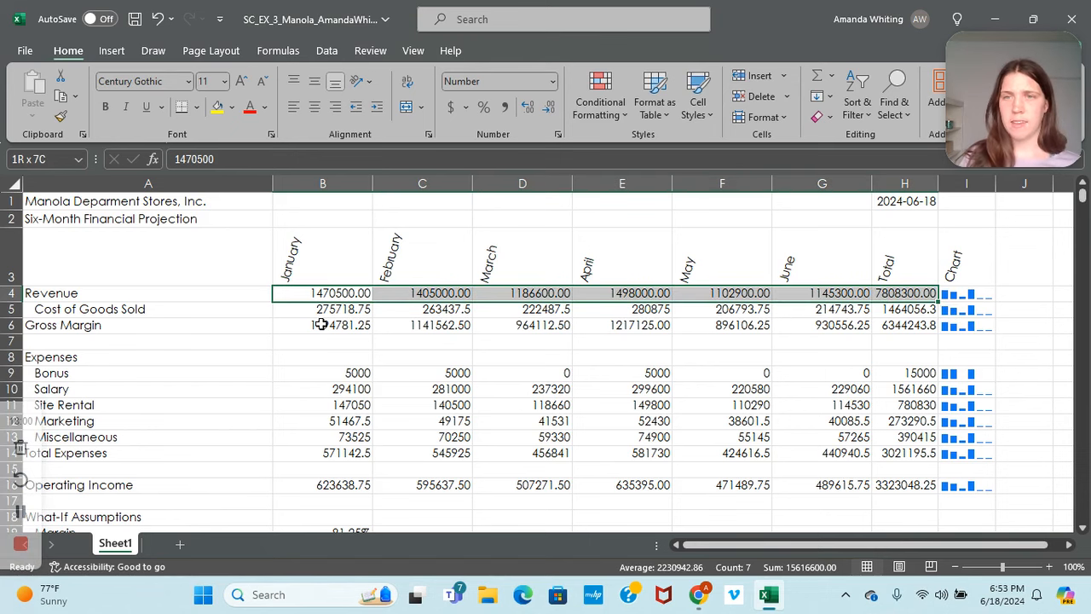
left_click_drag(320, 330, 895, 327)
scroll(520, 359, "down", 1)
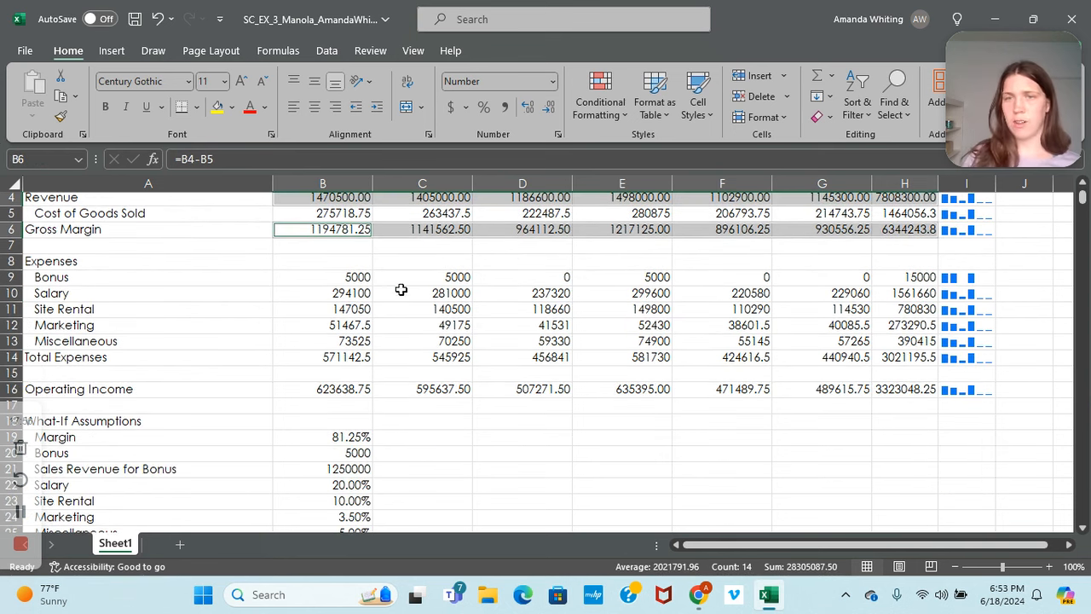
left_click_drag(340, 278, 890, 276)
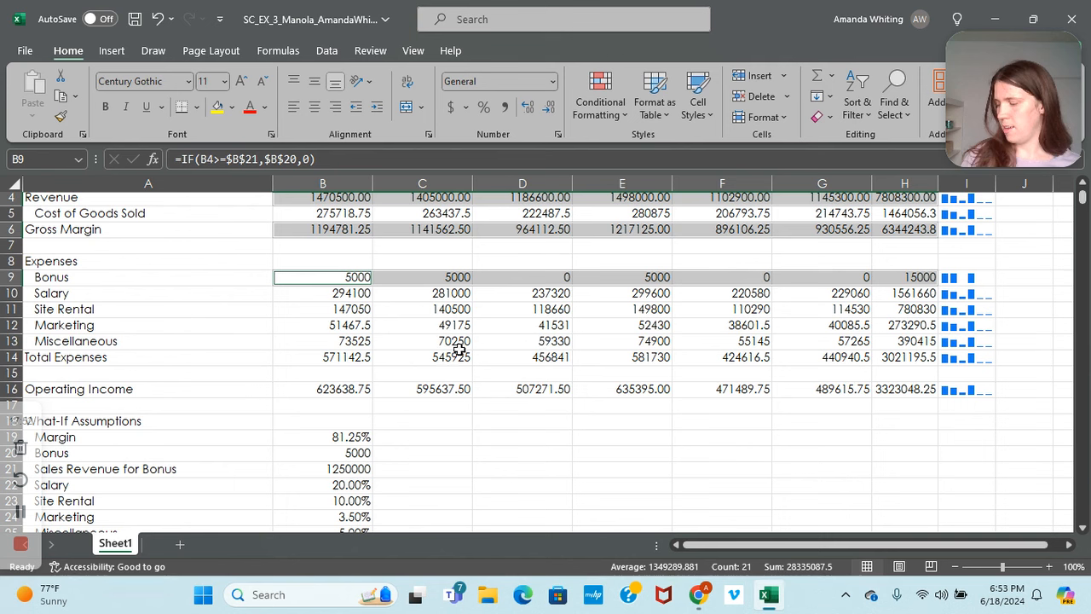
left_click_drag(307, 357, 896, 354)
left_click_drag(343, 389, 891, 395)
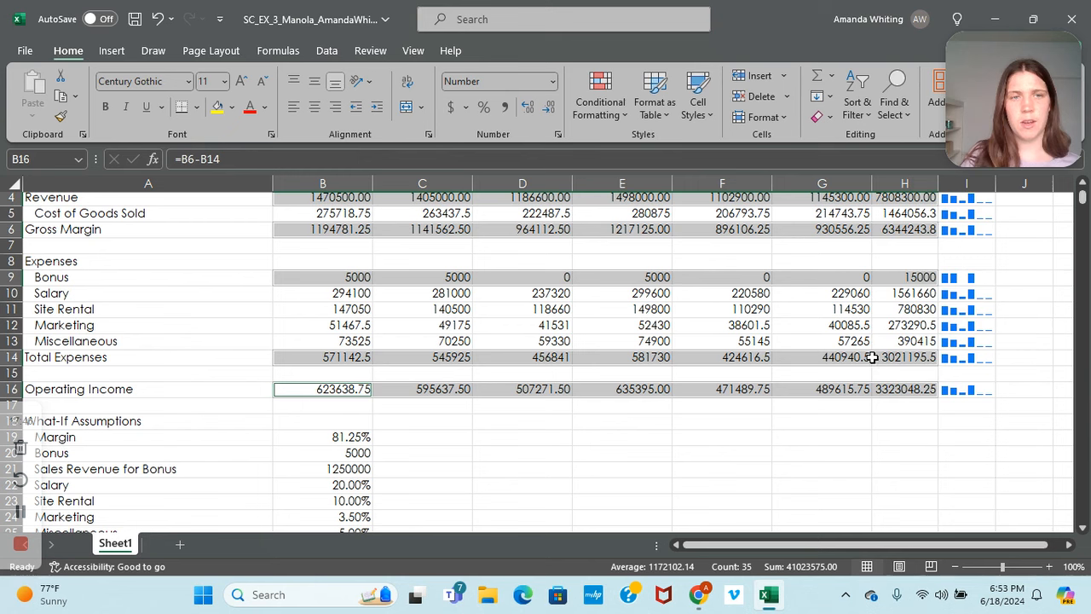
right_click(872, 362)
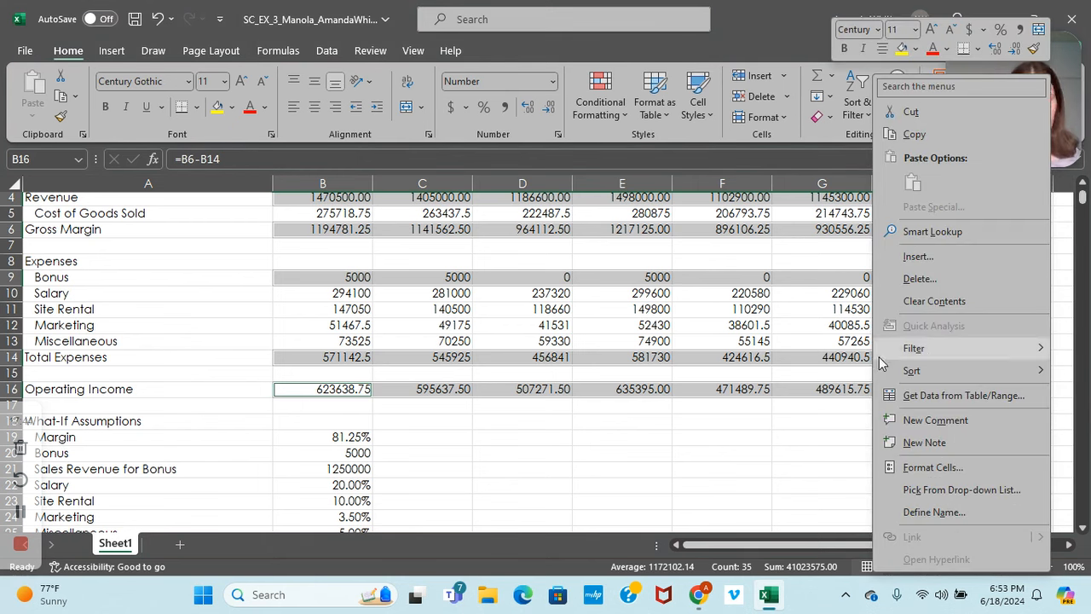
left_click(933, 467)
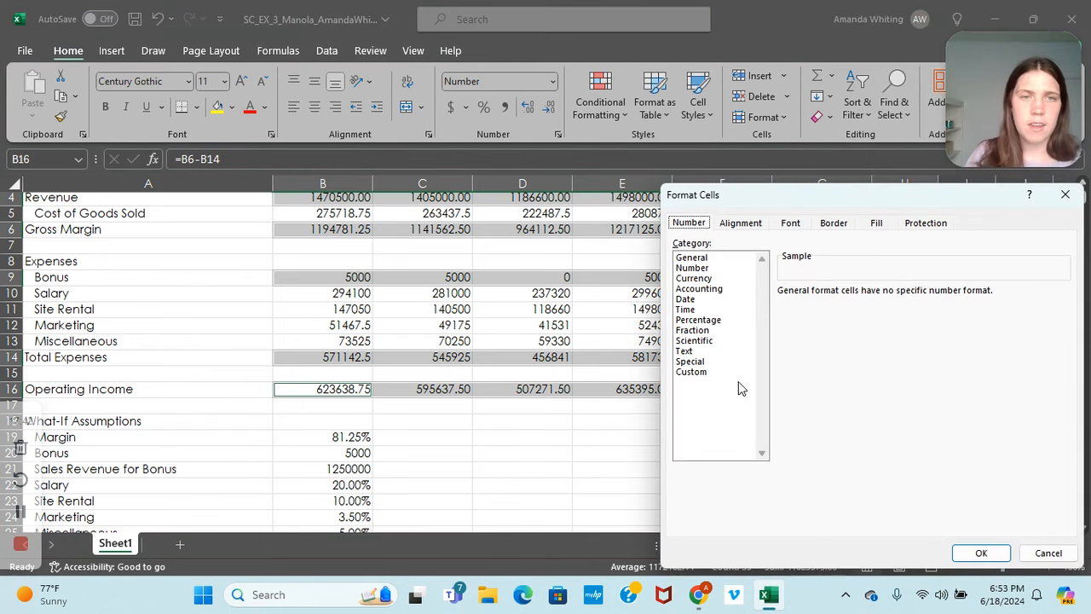
left_click(694, 278)
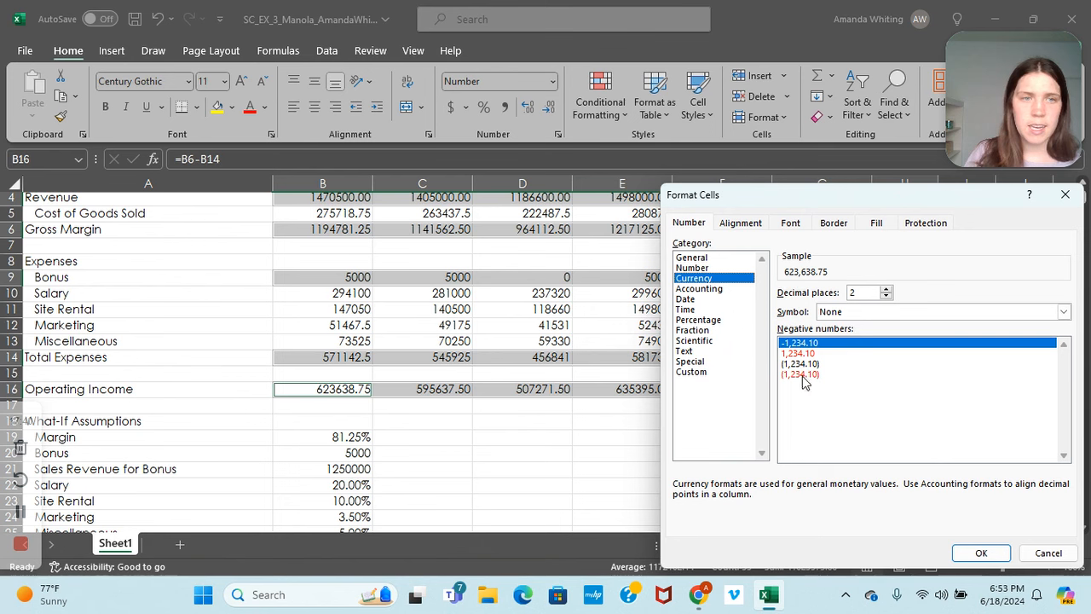
left_click(850, 315)
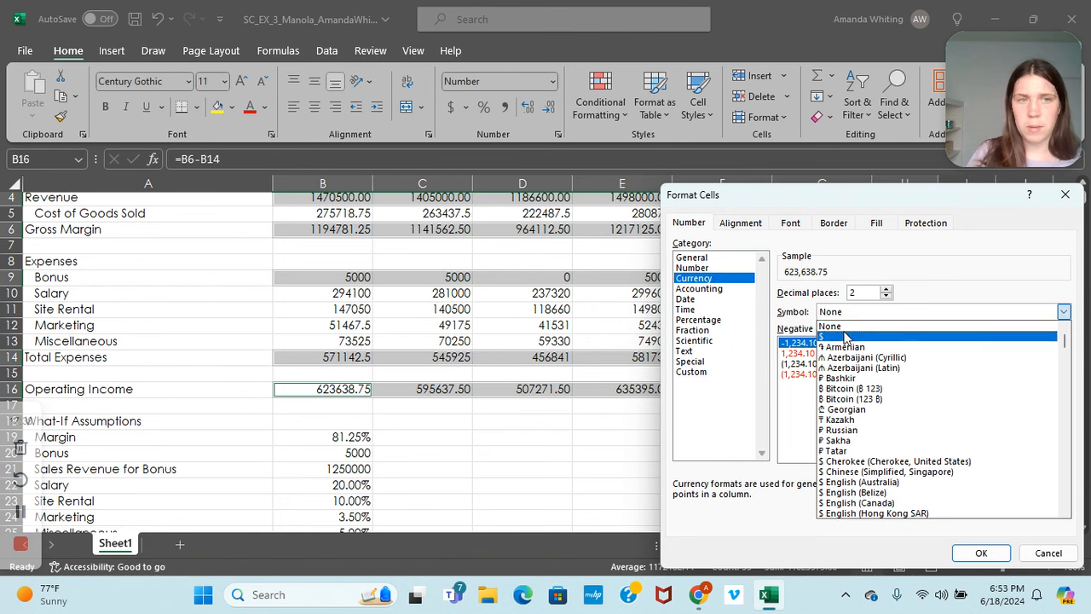
left_click(845, 338)
left_click(805, 374)
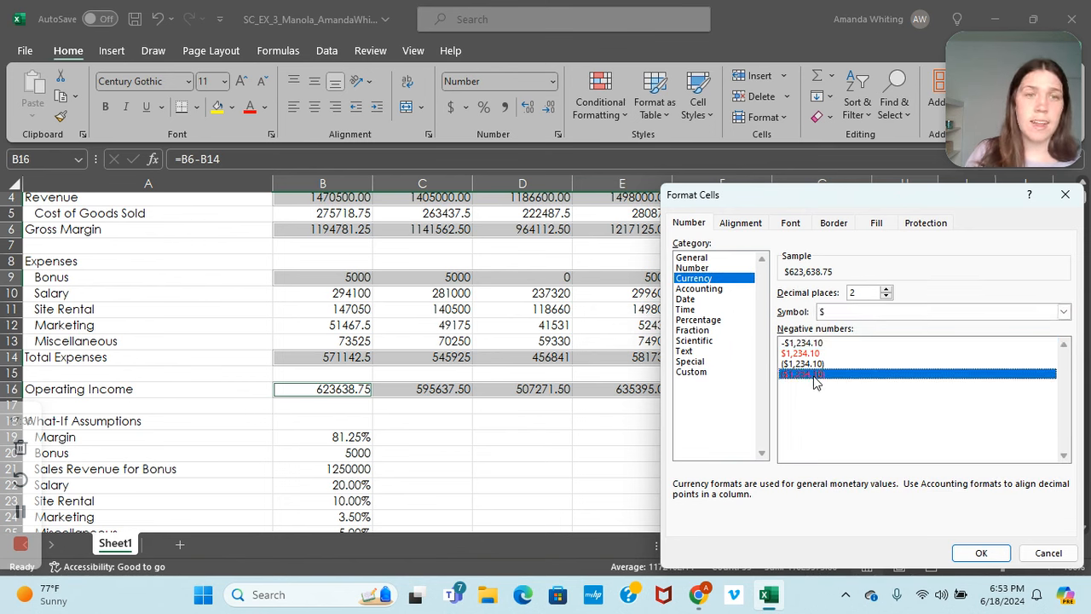
left_click(981, 552)
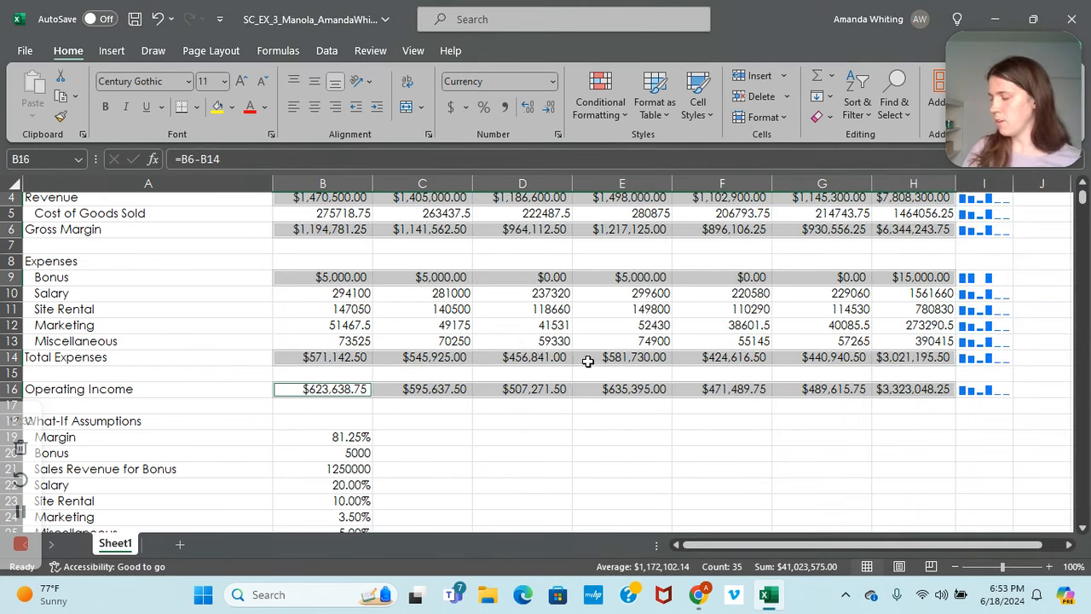
Format B5:H5 and B10:H13 as Currency with the $ symbol and negative numbers in red parentheses.
left_click(582, 293)
scroll(568, 288, "up", 1)
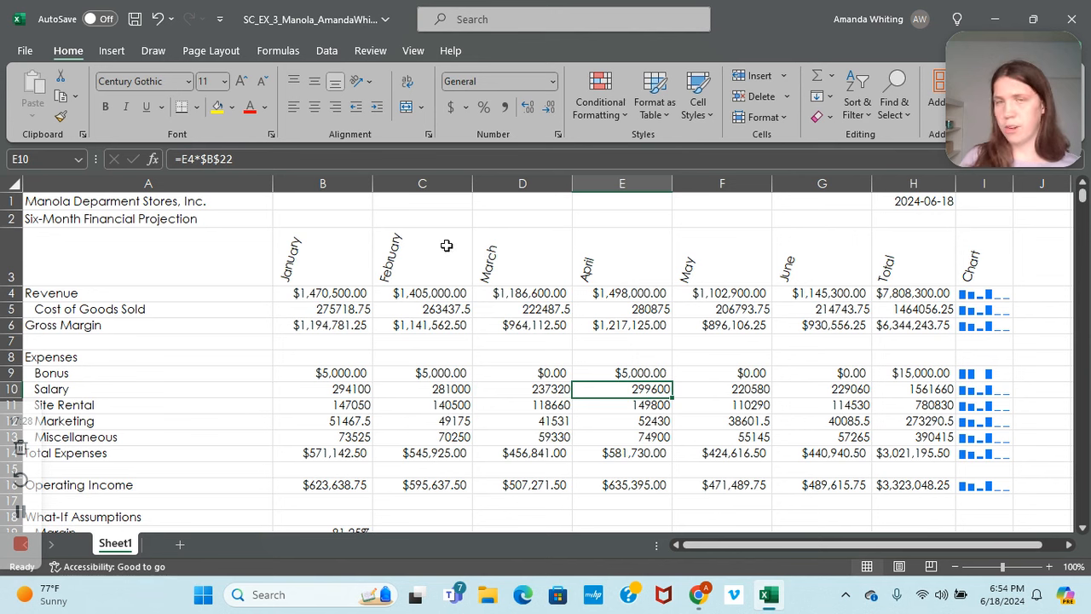
left_click_drag(362, 305, 882, 308)
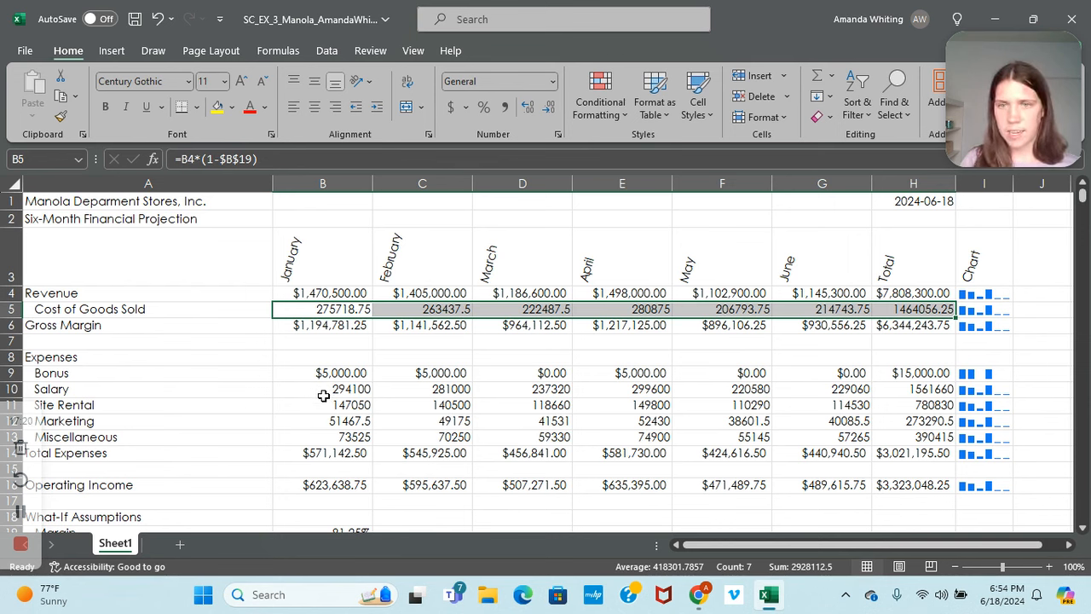
left_click_drag(324, 392, 904, 437)
right_click(889, 409)
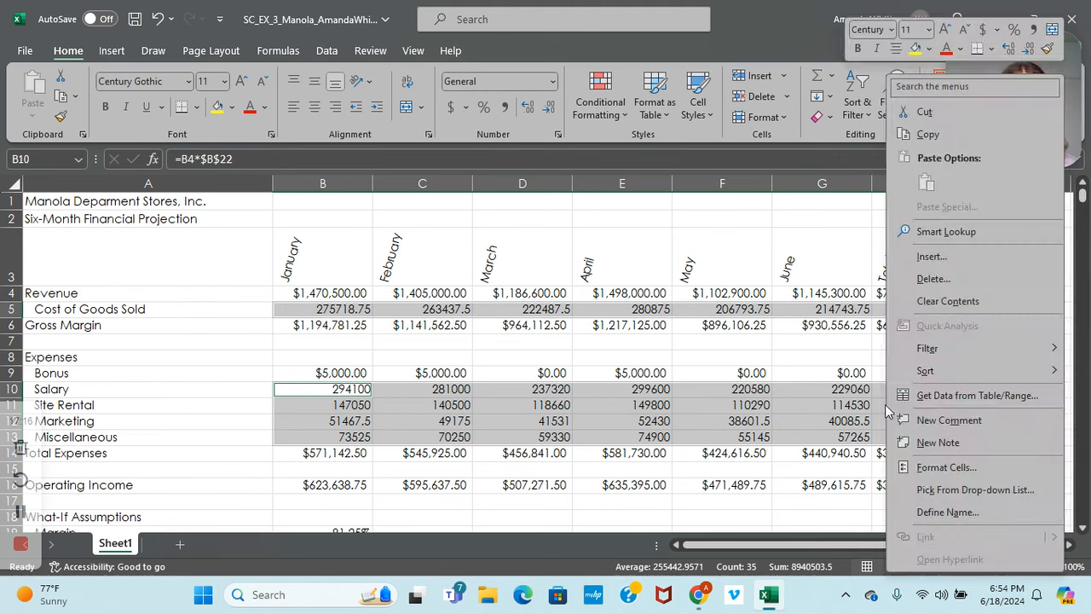
left_click(933, 467)
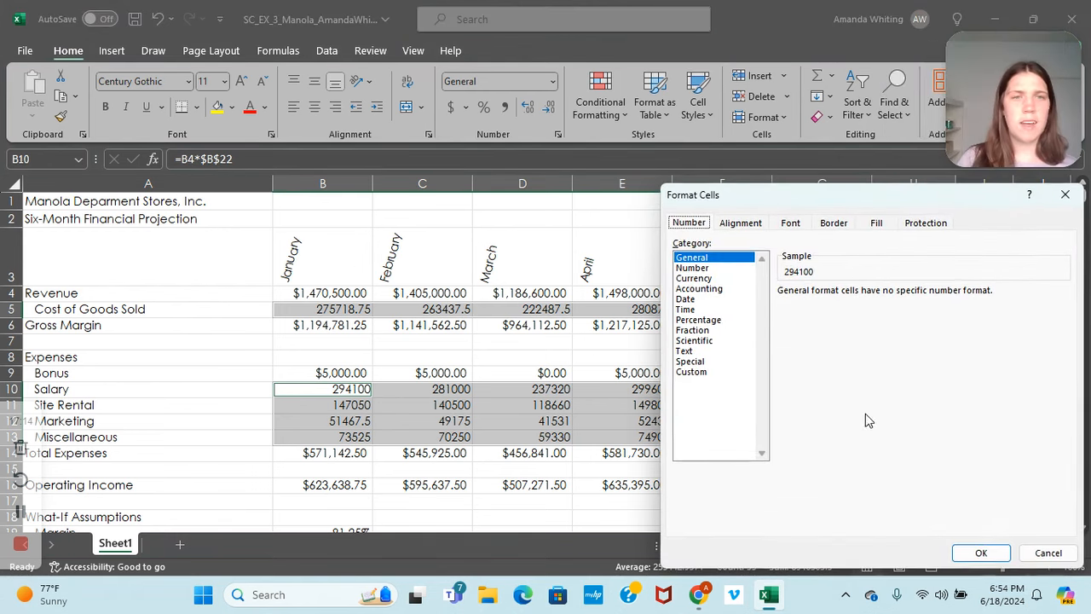
left_click(694, 279)
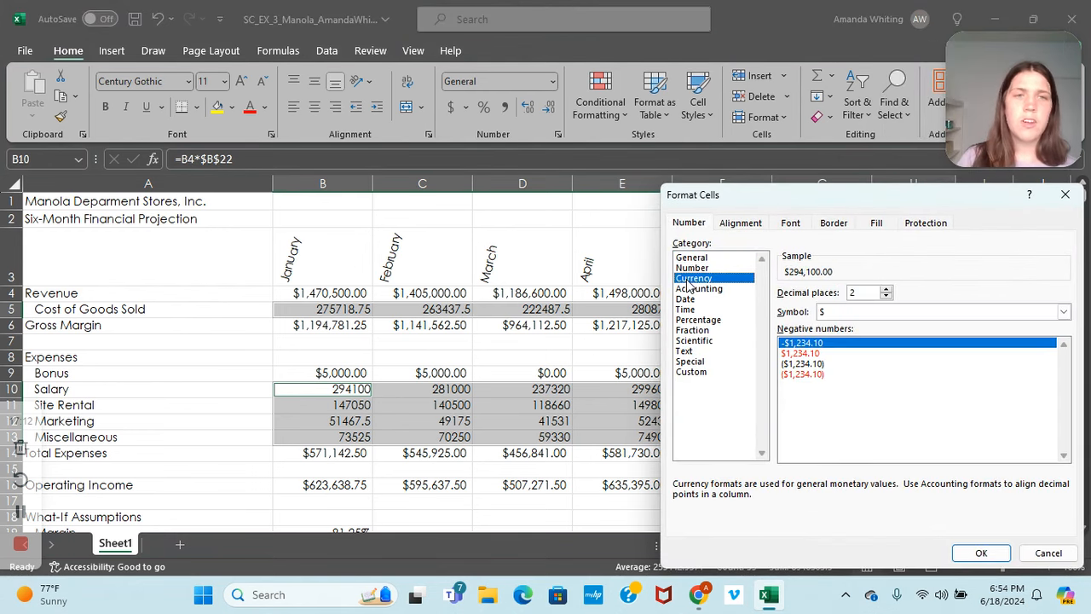
left_click(821, 375)
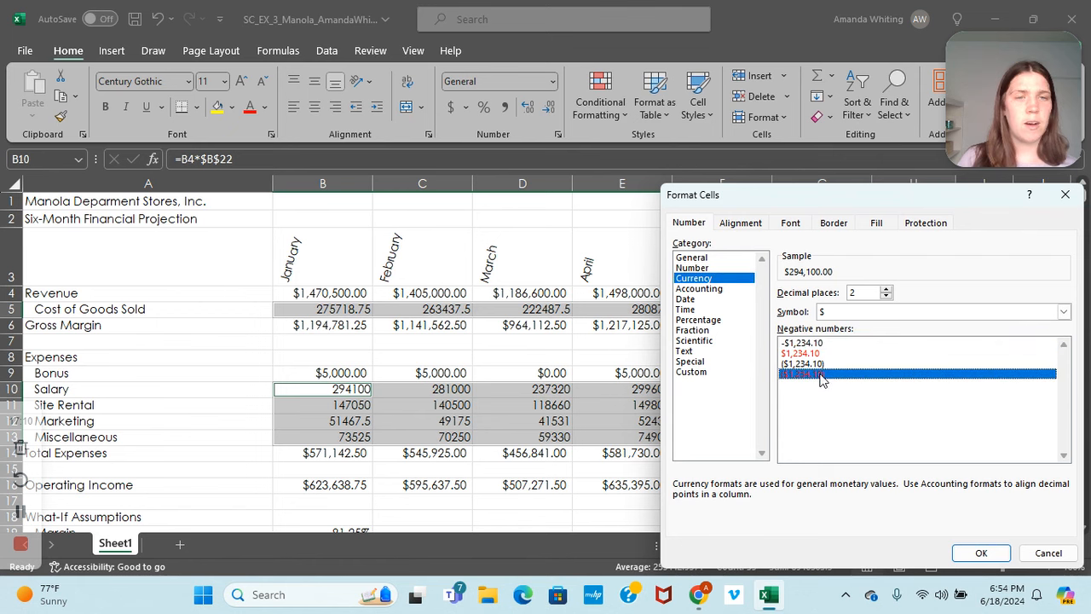
left_click(980, 553)
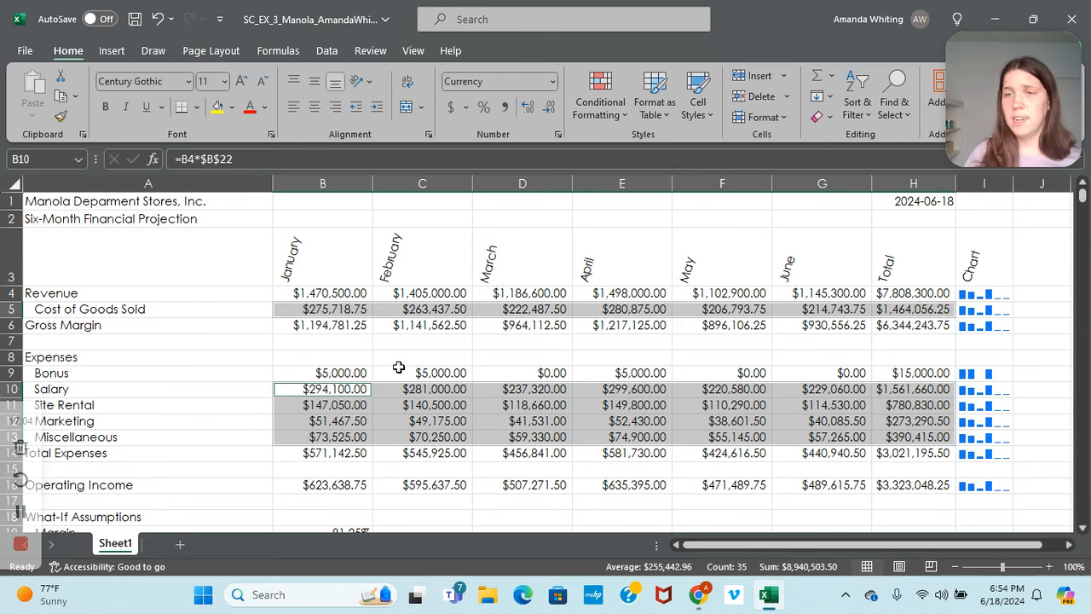
Make all the text in column A bold.
left_click(232, 184)
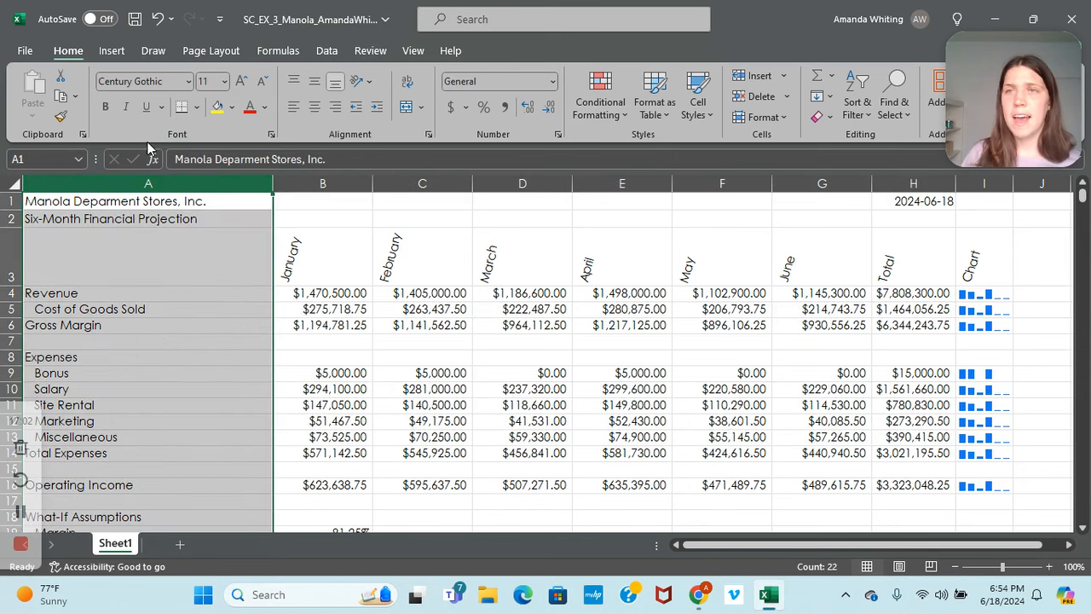
left_click(105, 109)
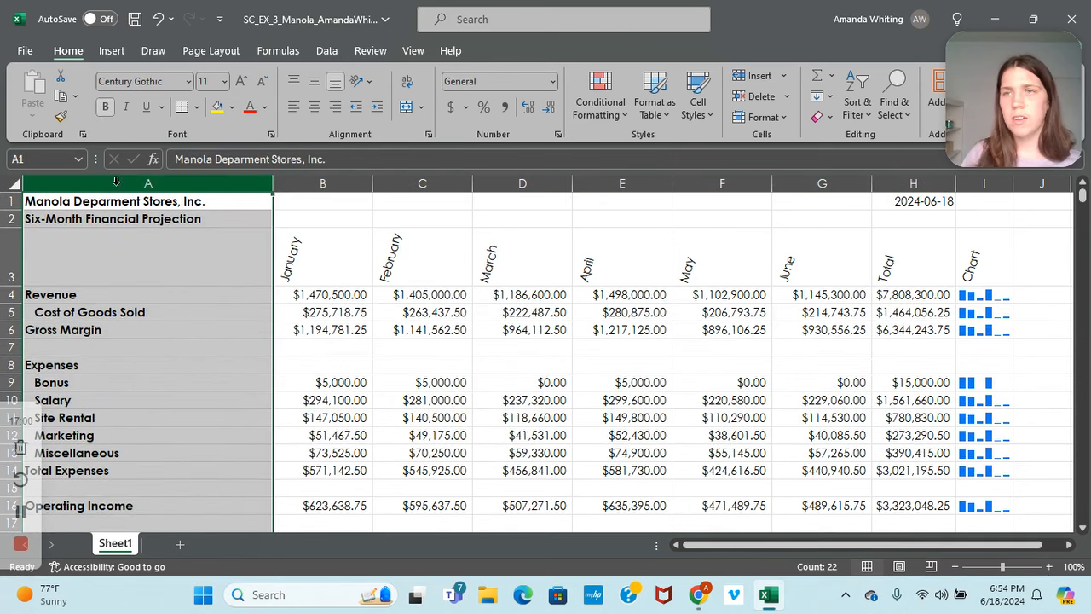
left_click(117, 208)
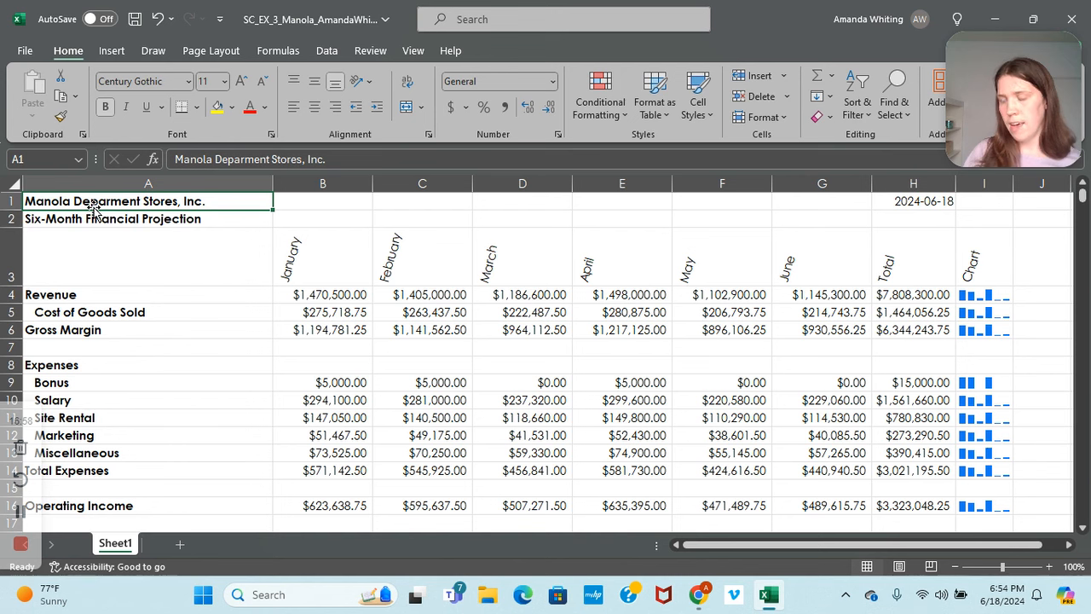
Give the titles in A1:A2 a light blue theme fill and a Dark Blue, Accent 1 font color.
left_click_drag(94, 208, 90, 219)
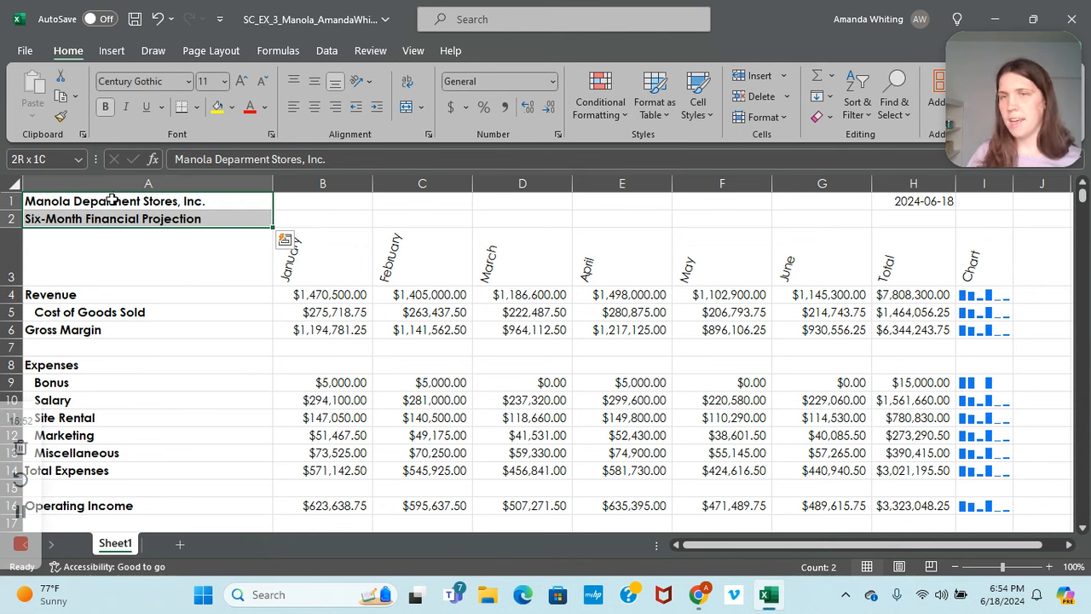
left_click(231, 109)
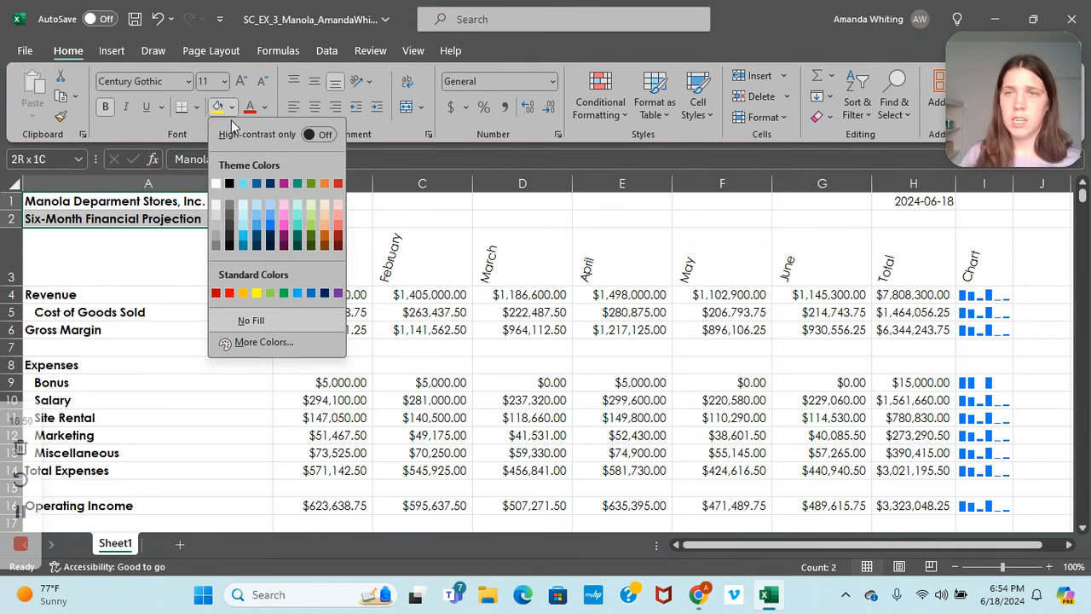
left_click(257, 205)
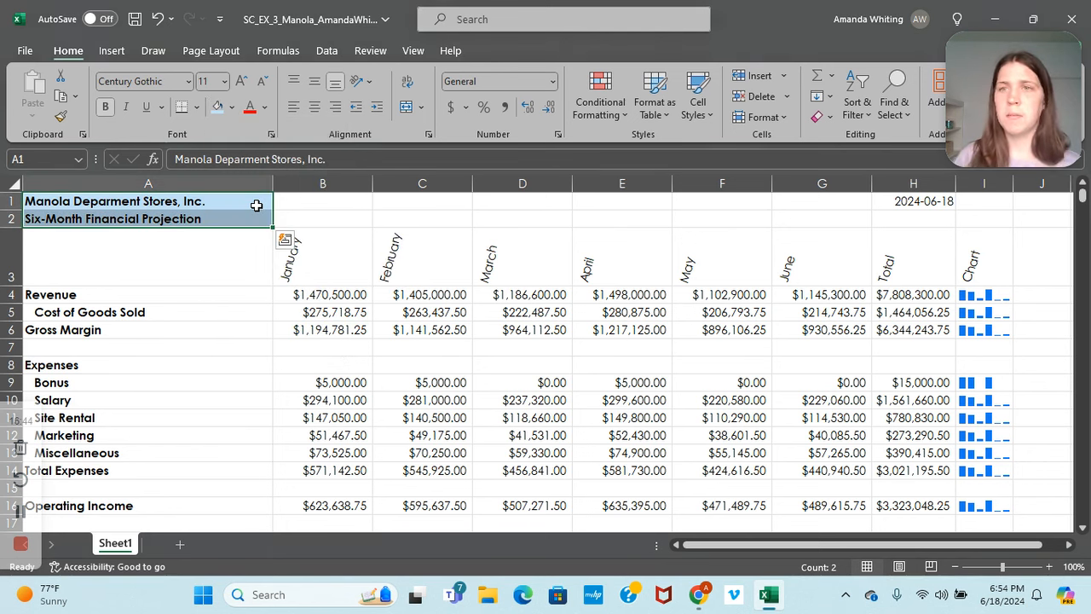
left_click(264, 108)
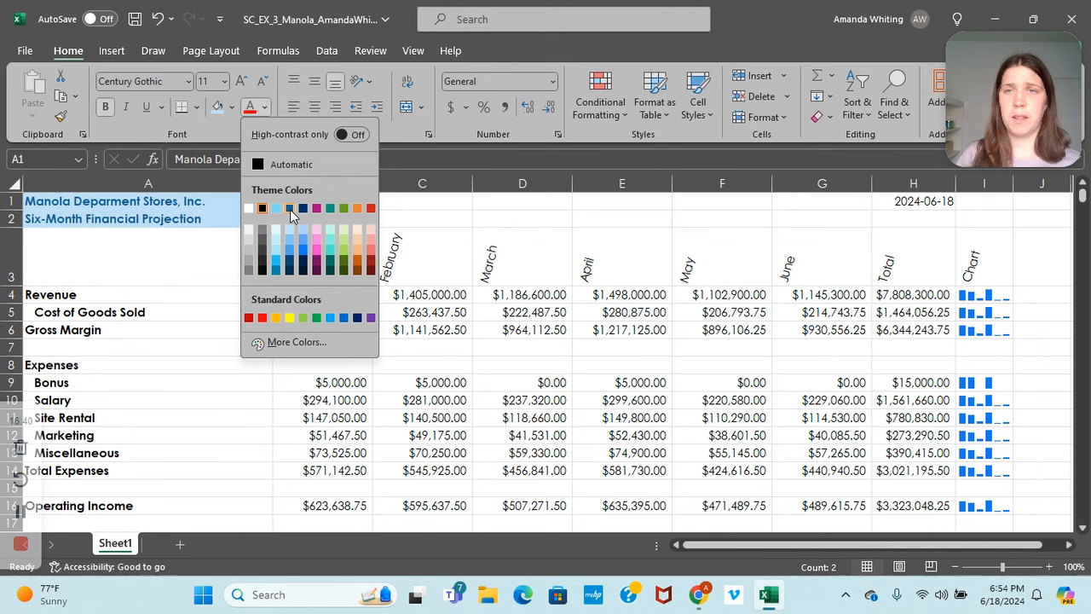
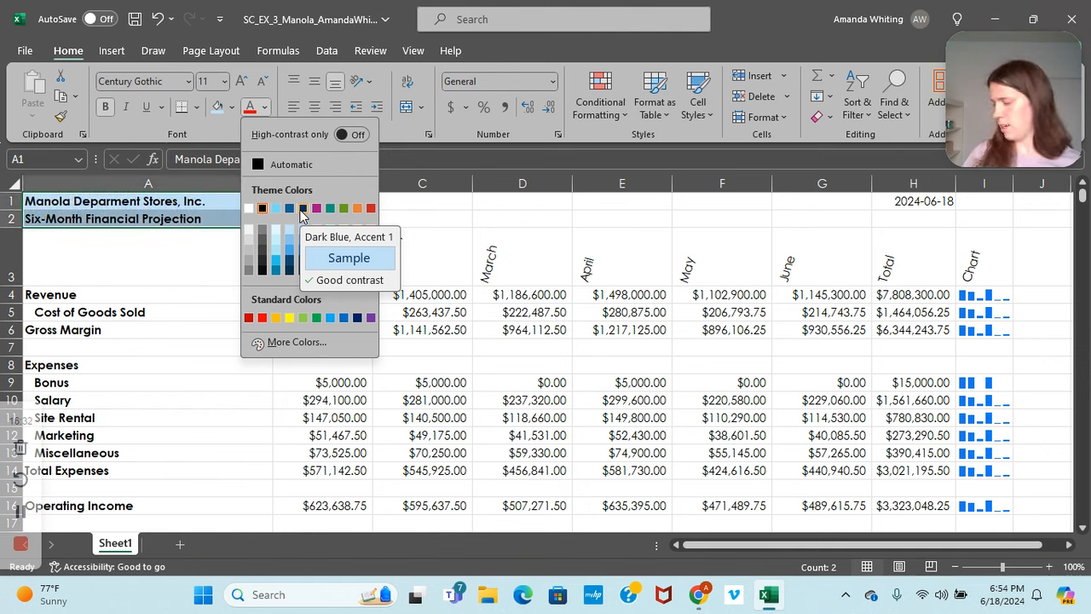
left_click(302, 208)
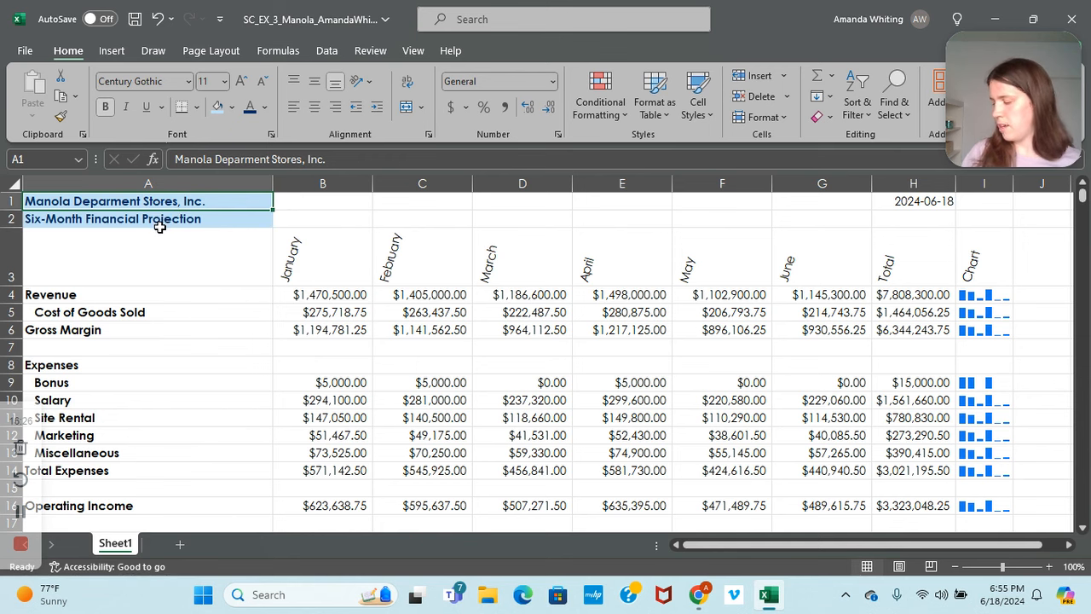
Set the font size of the company title in A1 to 28 and of the subtitle in A2 to 16.
left_click(222, 81)
left_click(211, 311)
left_click(150, 242)
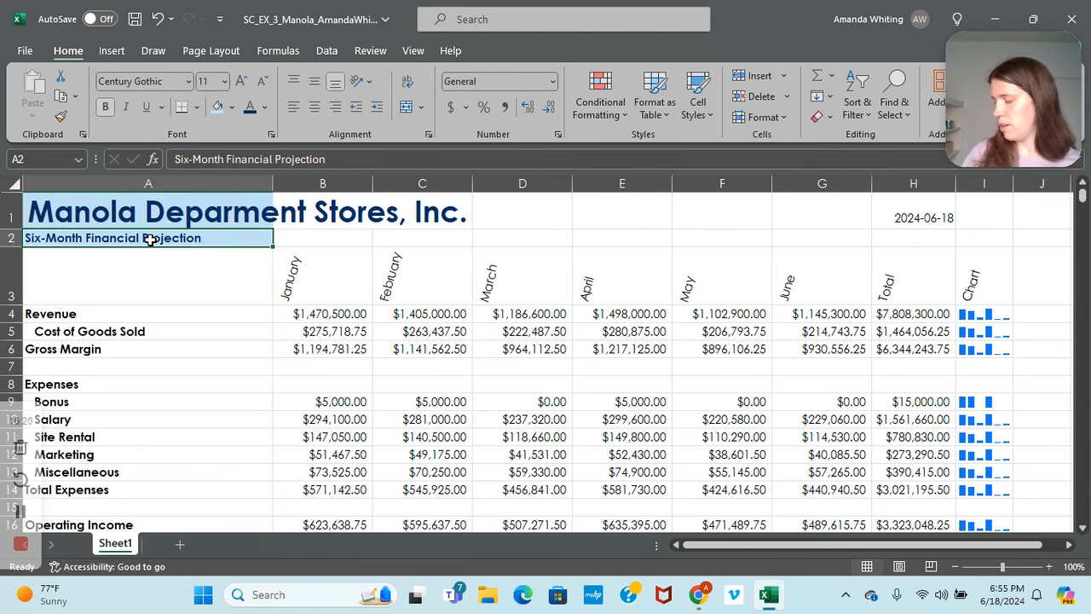
left_click(223, 81)
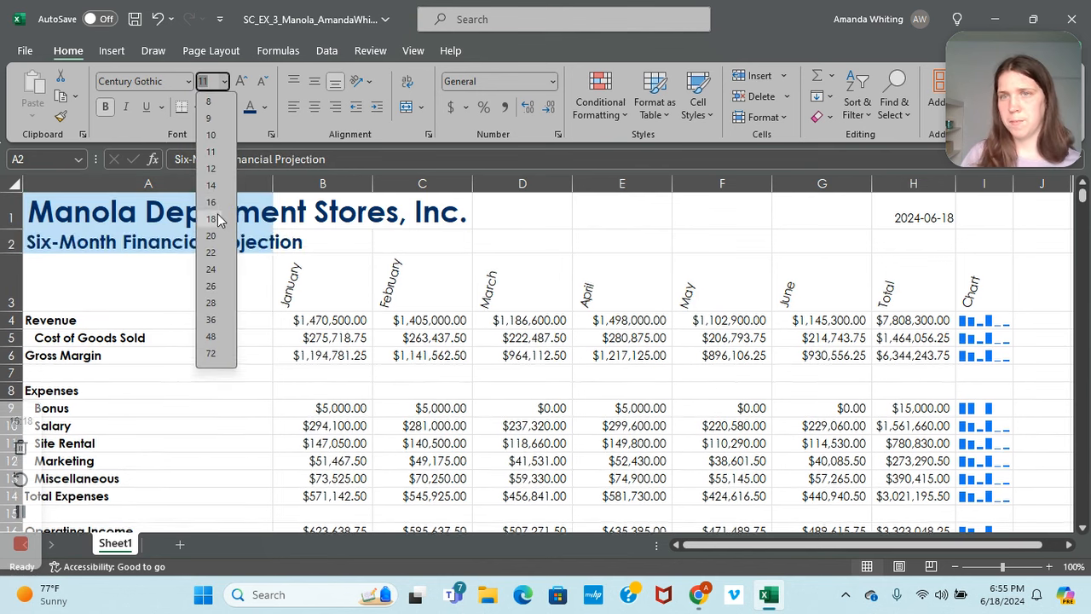
left_click(212, 202)
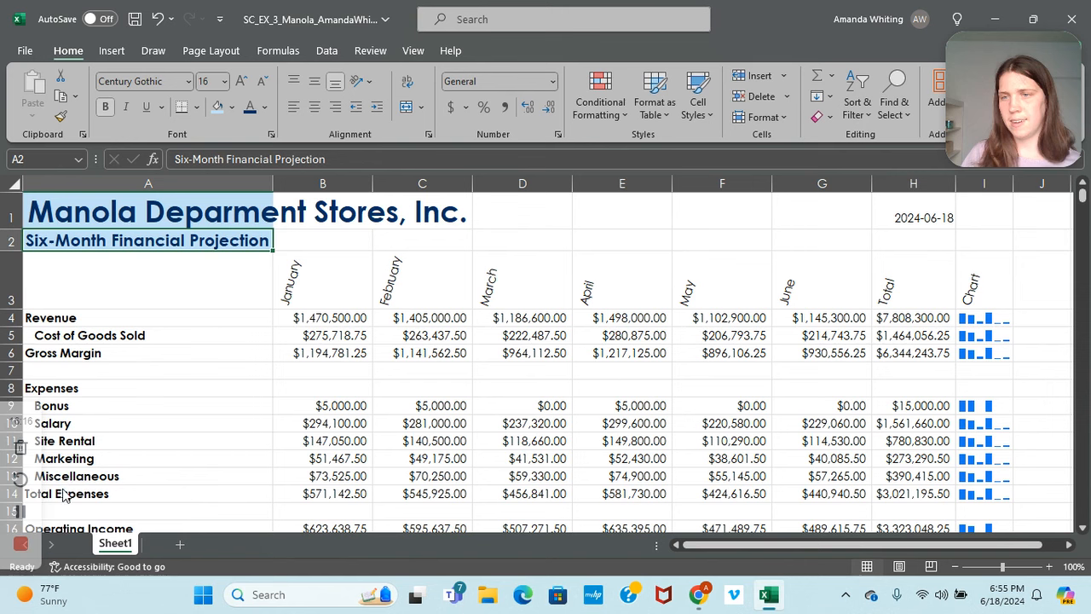
left_click(21, 512)
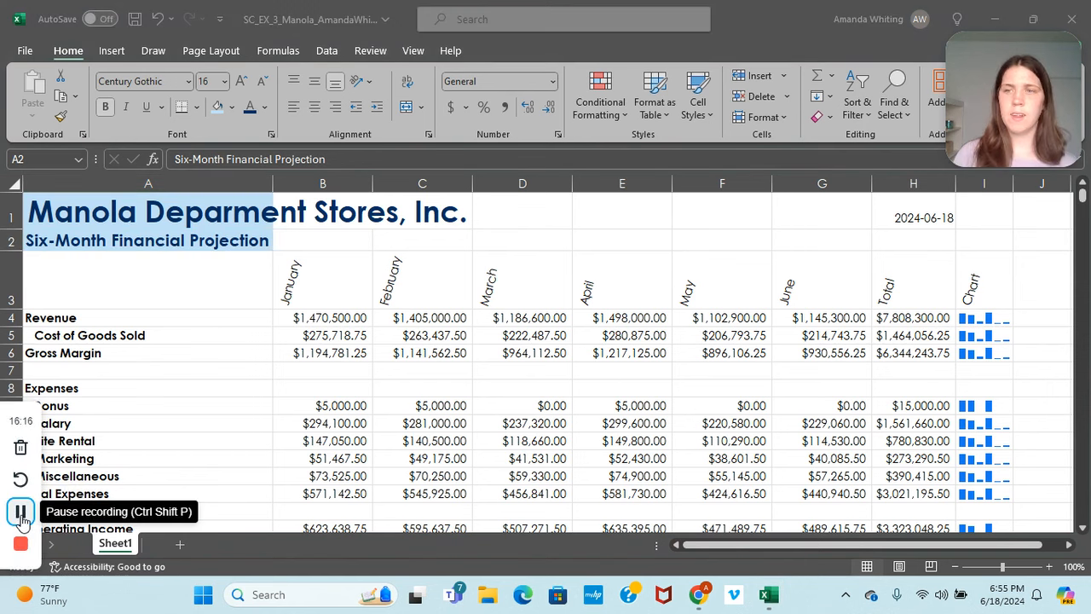
Apply the light blue theme fill and the Dark Blue, Accent 1 font color across the whole title range A1:I2.
left_click(136, 217)
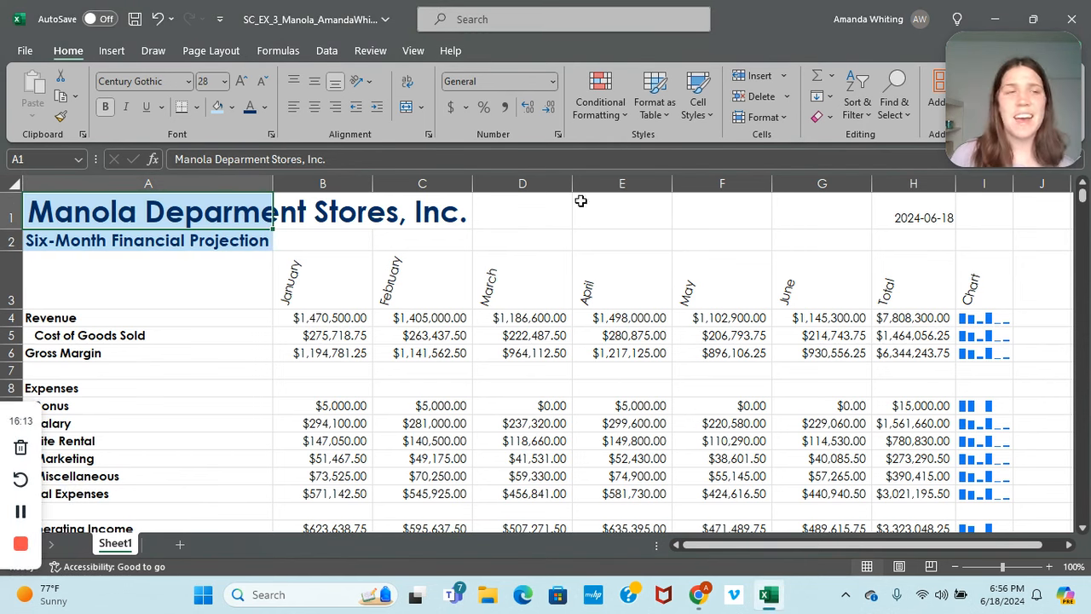
left_click(981, 240, "shift")
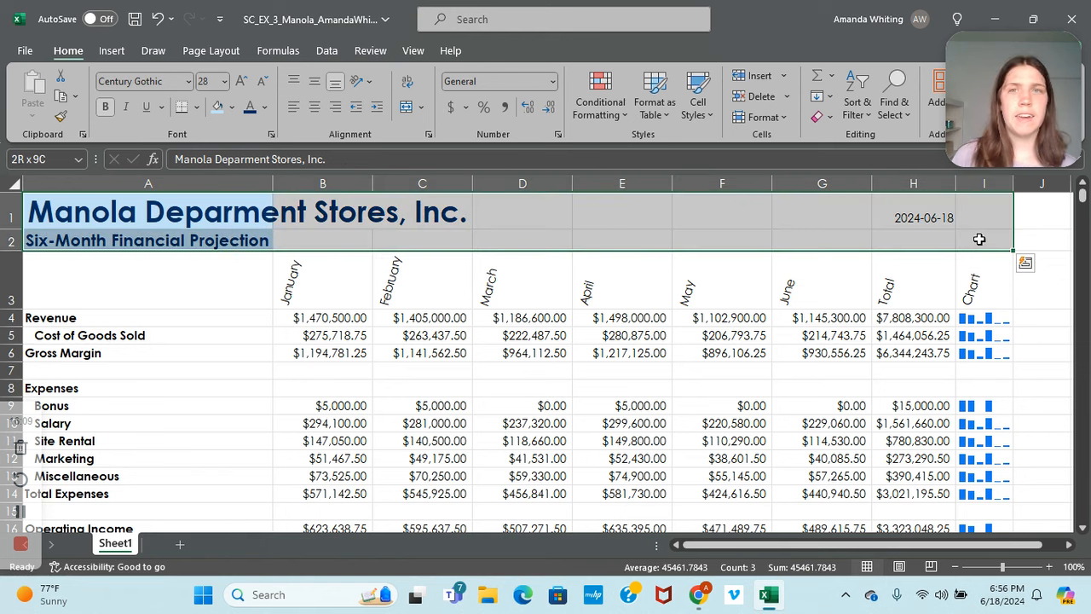
left_click(230, 108)
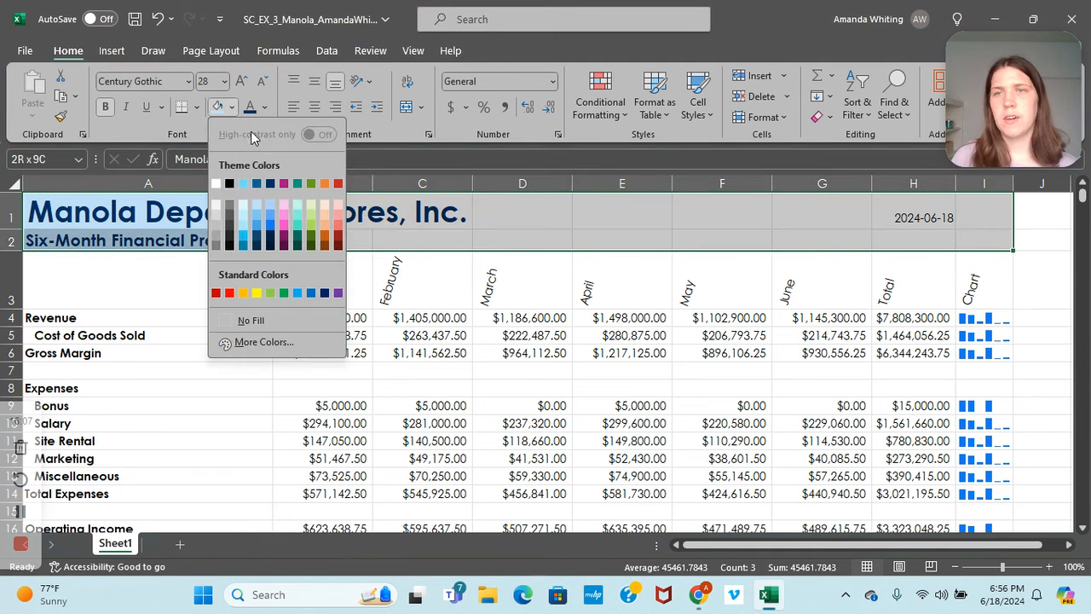
left_click(257, 208)
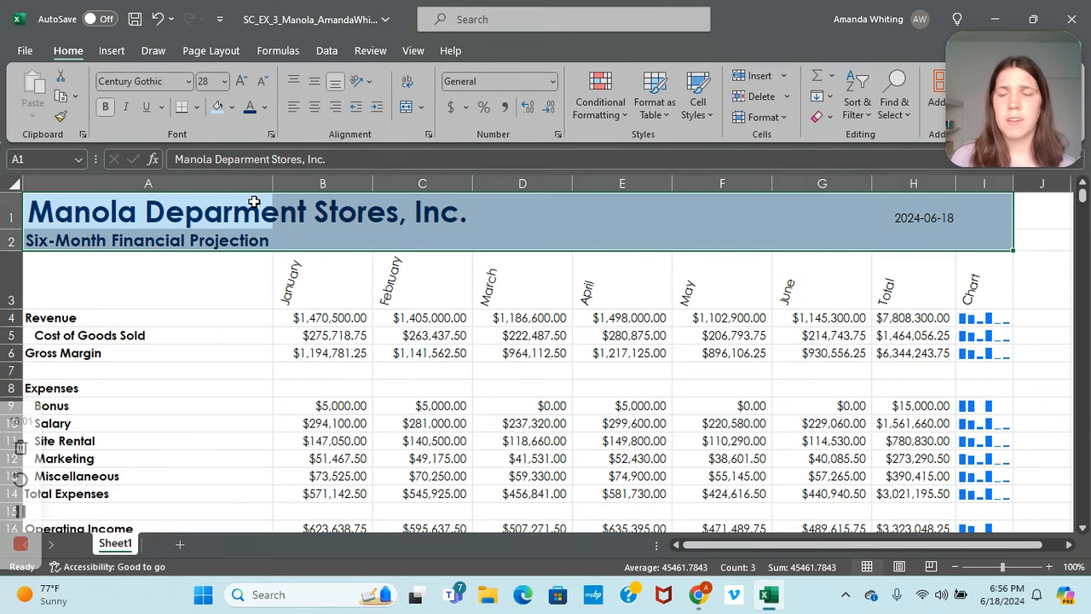
left_click(265, 107)
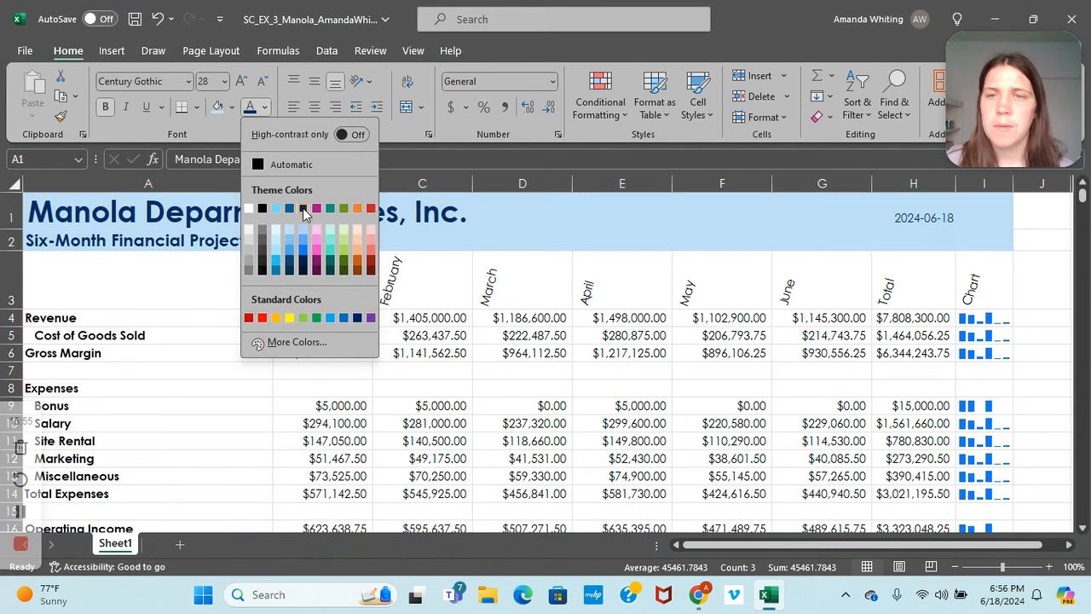
left_click(304, 211)
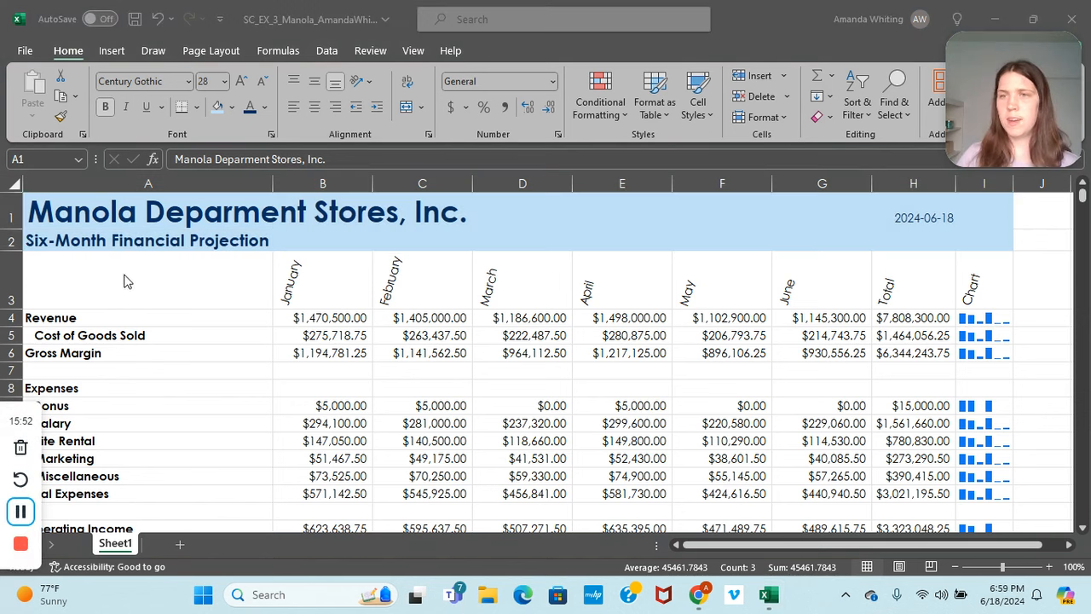
Apply the Heading 3 cell style to the column headings in A3:I3.
left_click(121, 282)
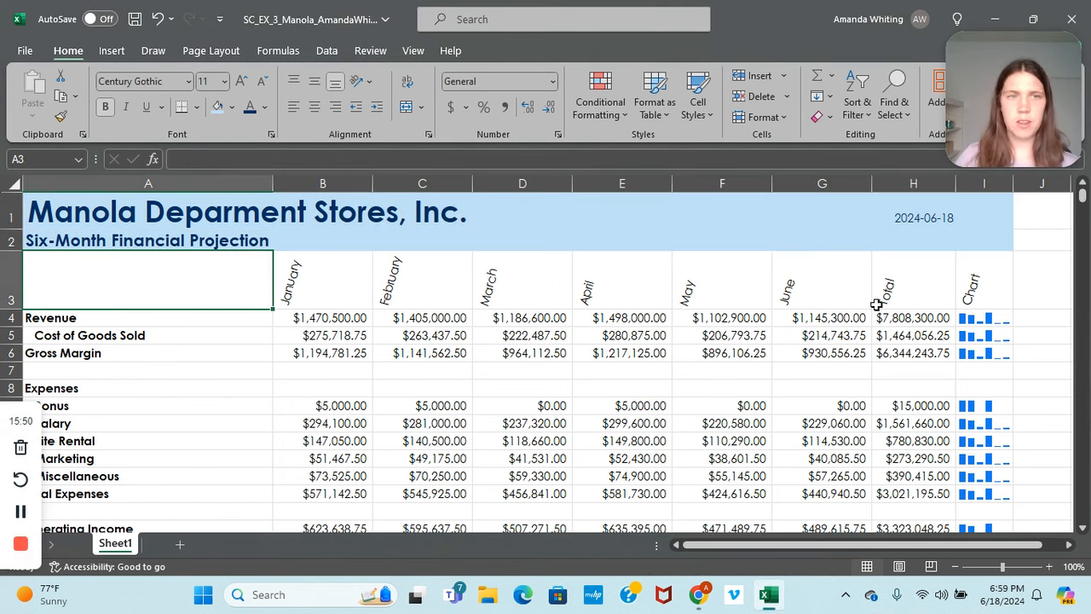
left_click(972, 292, "shift")
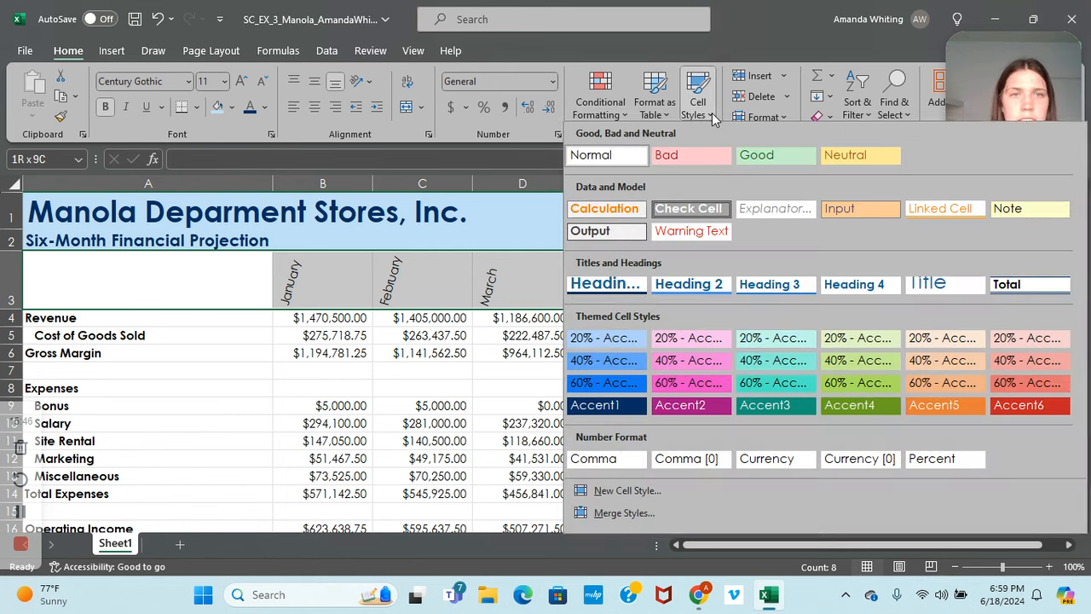
left_click(712, 112)
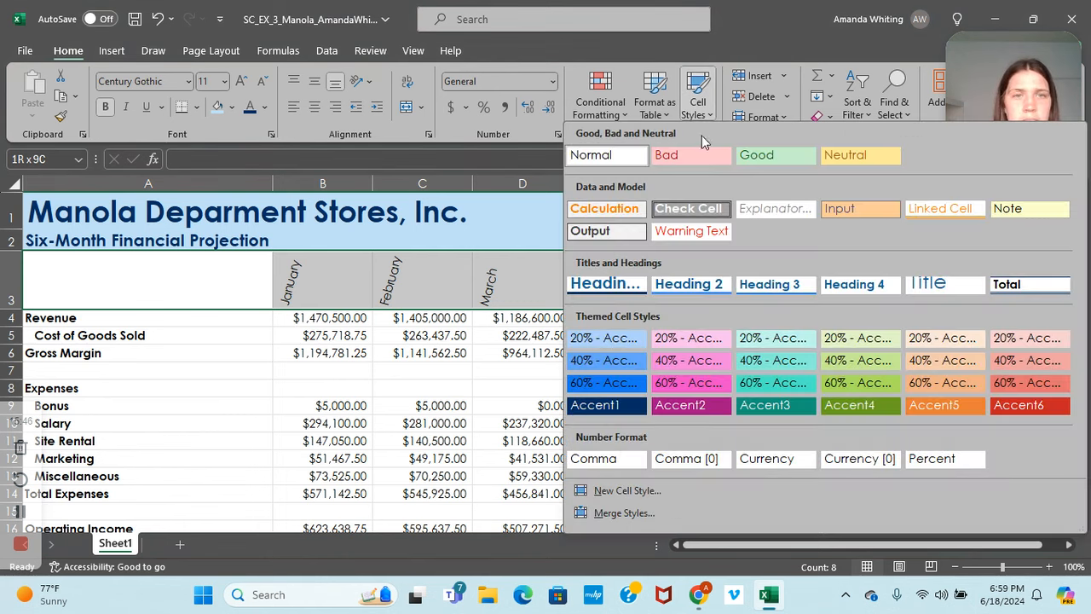
left_click(792, 283)
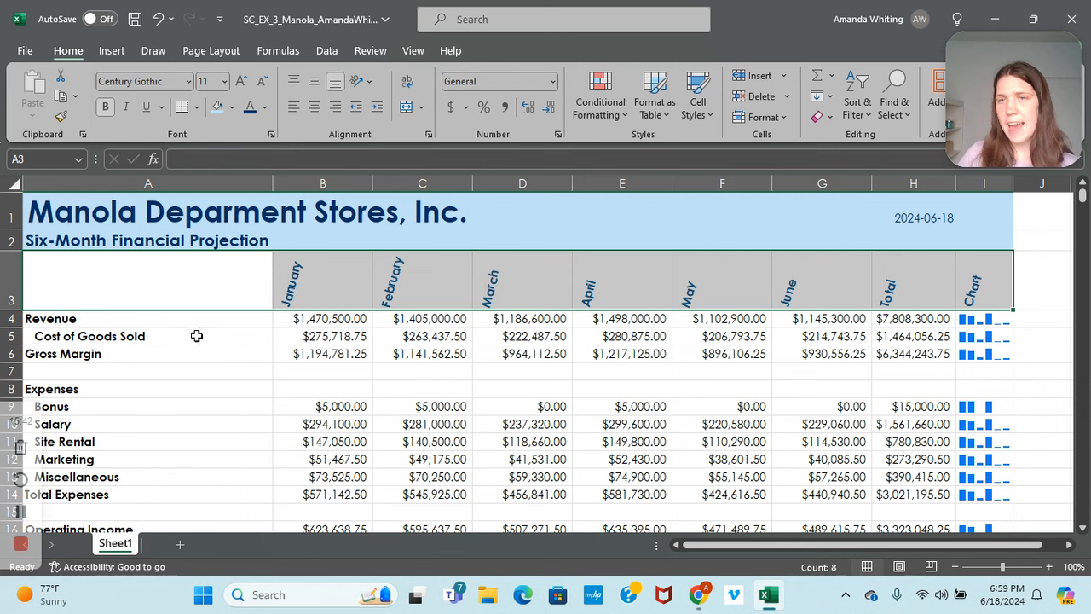
Apply the Total cell style to the Gross Margin, Total Expenses and Operating Income rows: A6:H6, A14:H14 and A16:H16.
left_click(141, 357)
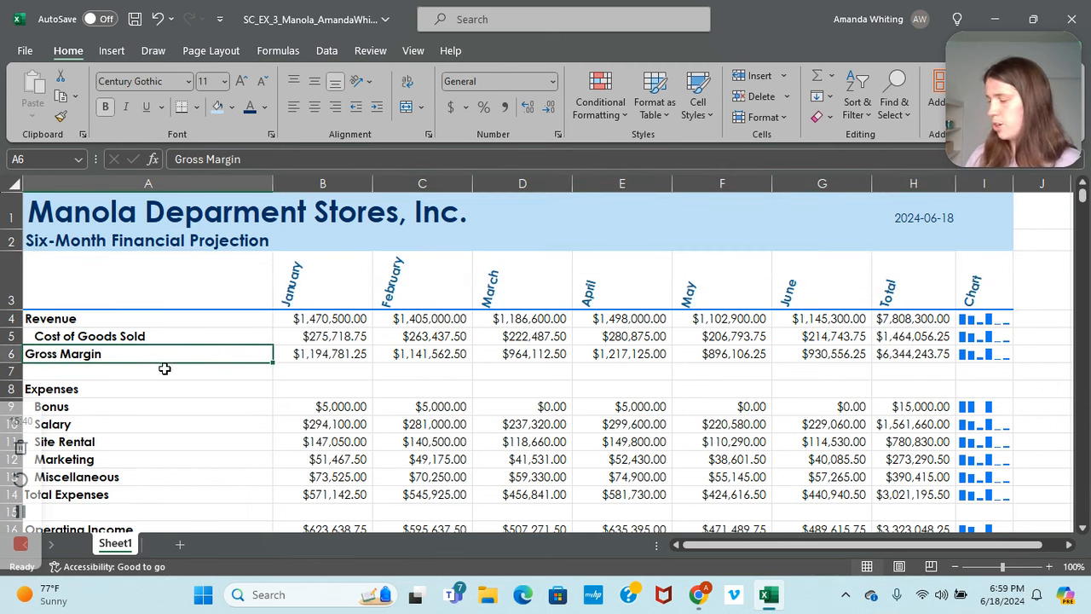
left_click(901, 358, "shift")
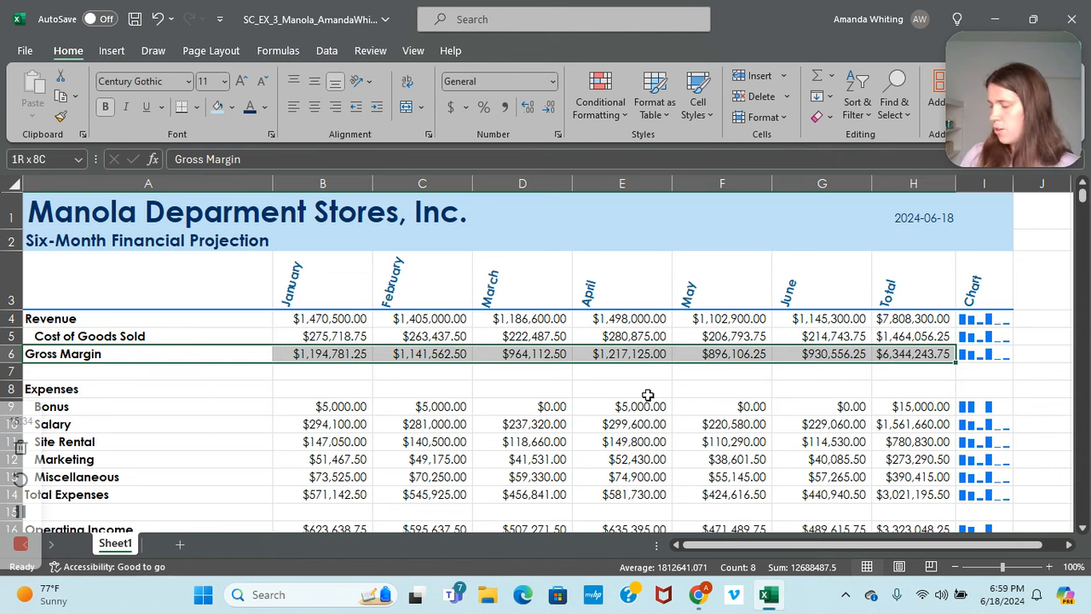
scroll(648, 393, "down", 1)
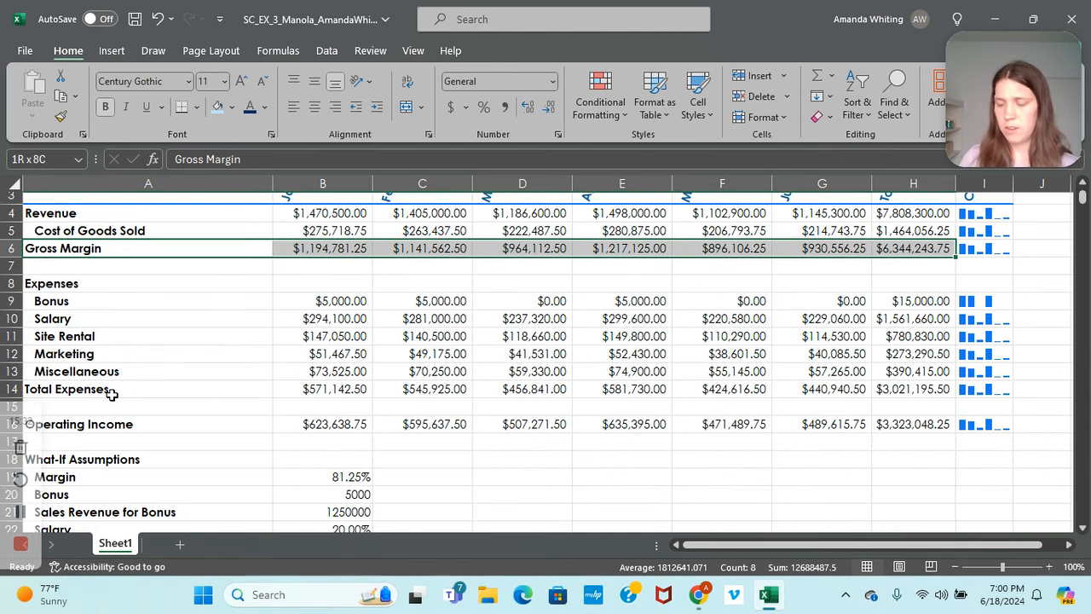
left_click_drag(109, 390, 905, 386)
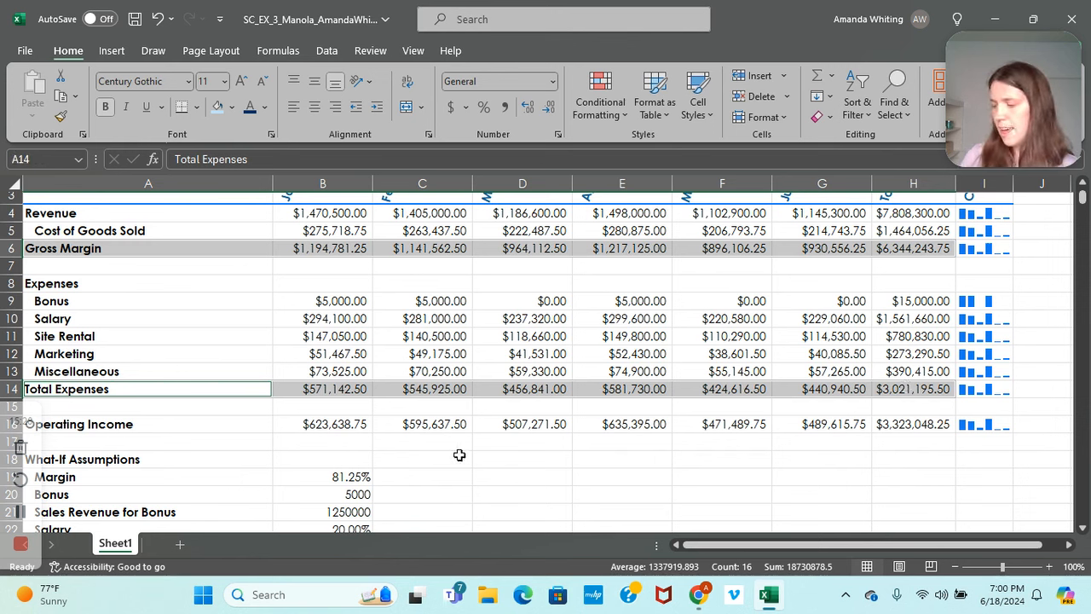
left_click_drag(188, 424, 881, 424)
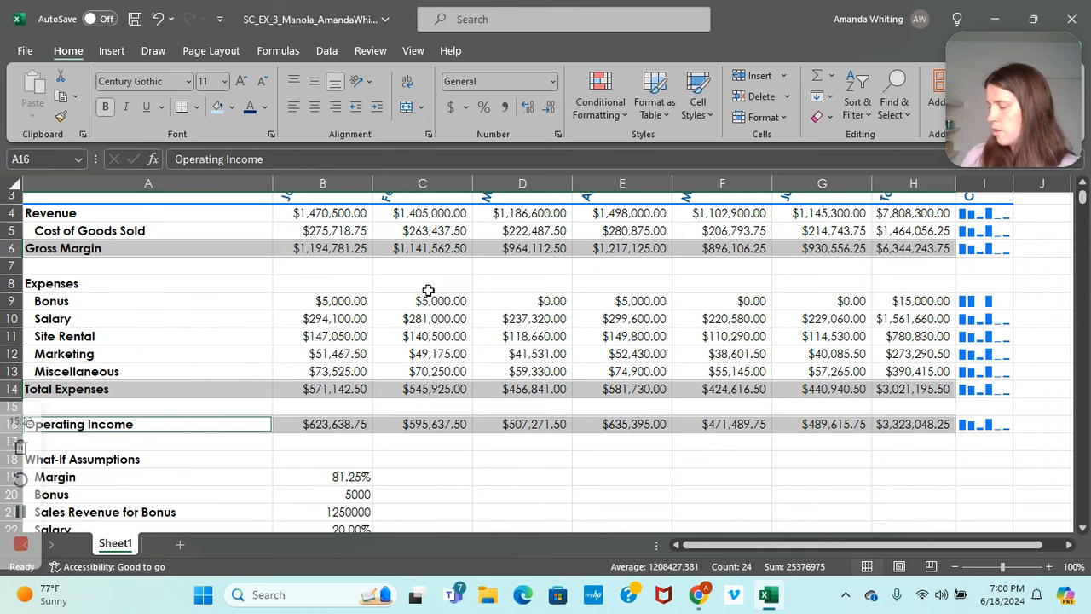
left_click(697, 107)
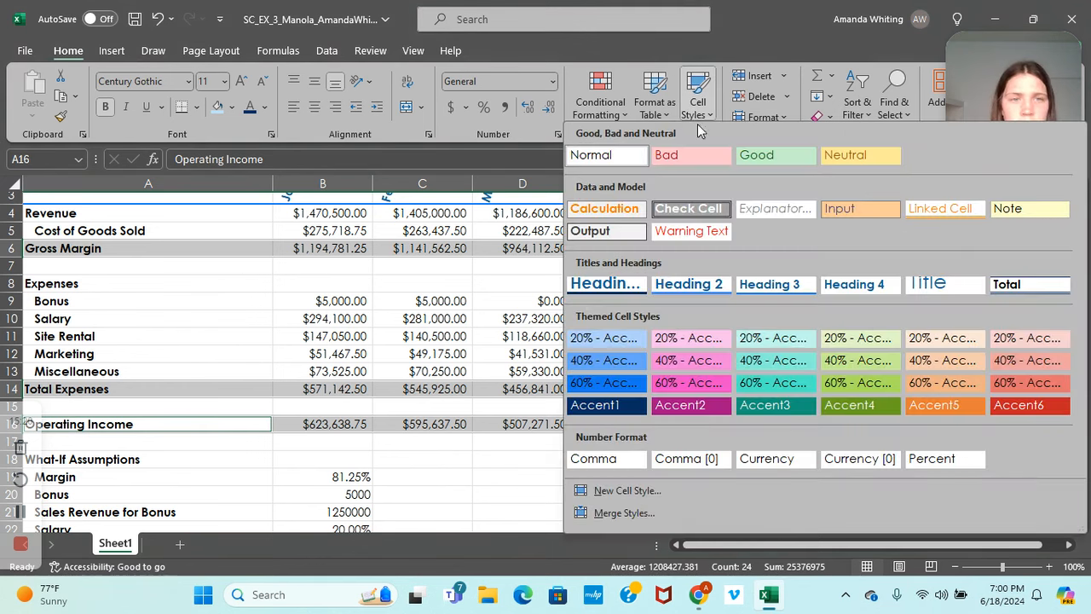
left_click(1028, 289)
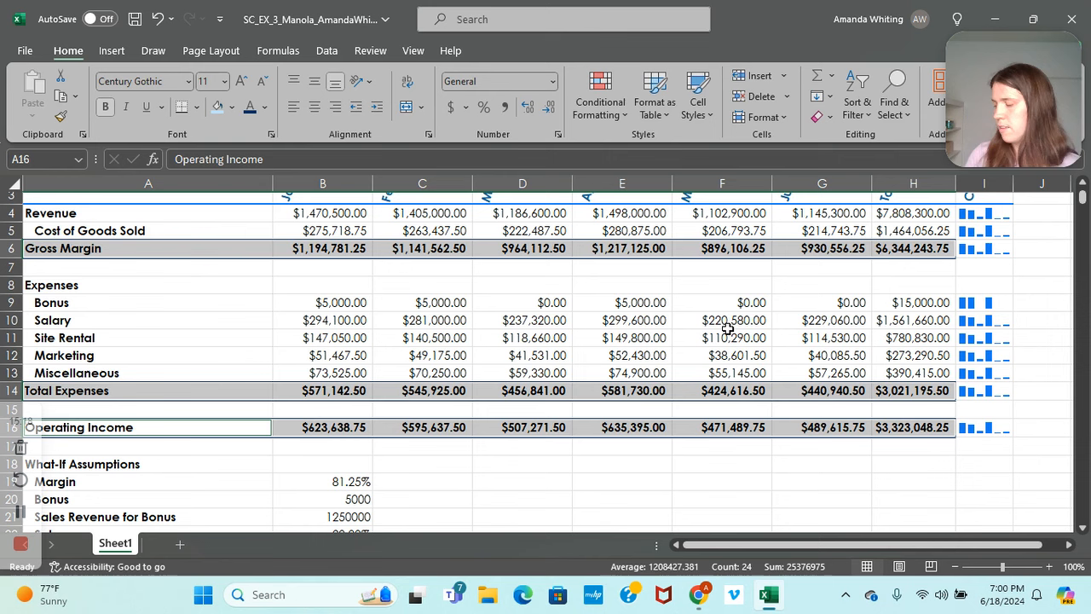
Fill the Revenue label in A4 with the same light blue used for the titles.
scroll(245, 335, "up", 1)
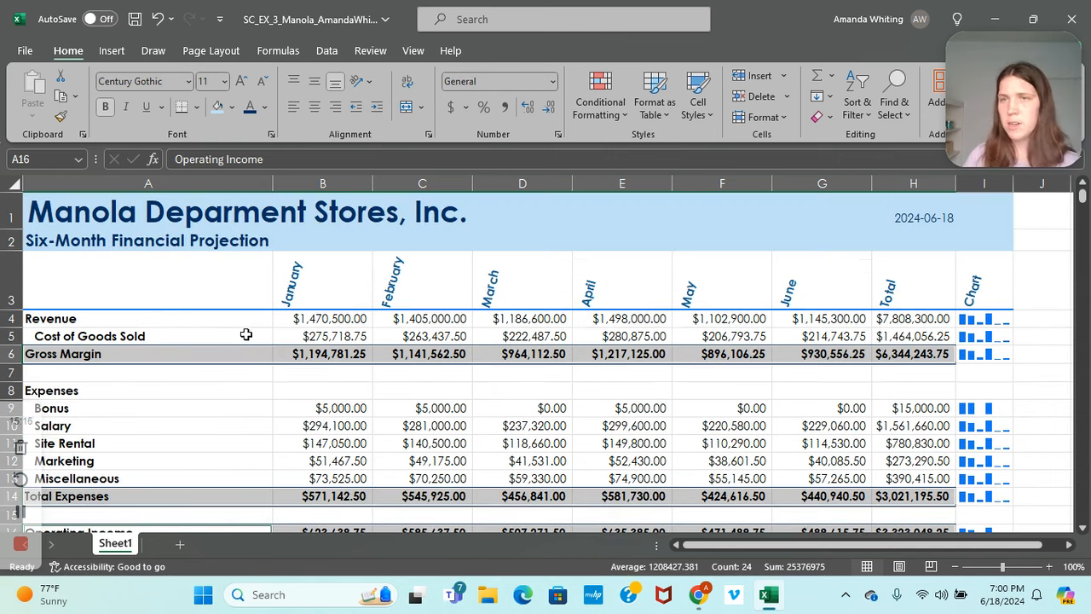
left_click(101, 319)
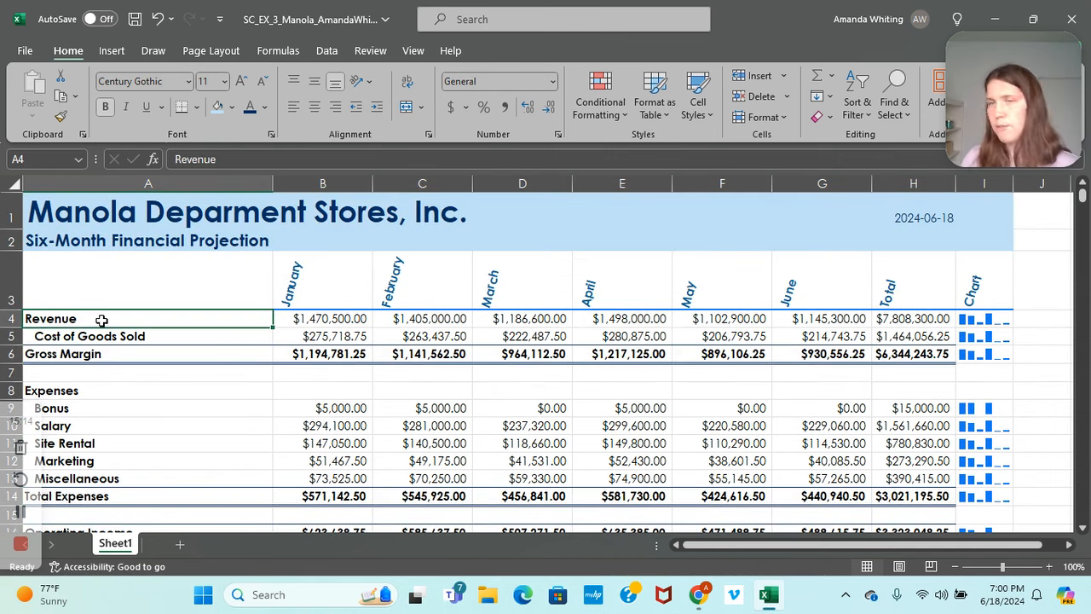
left_click(218, 109)
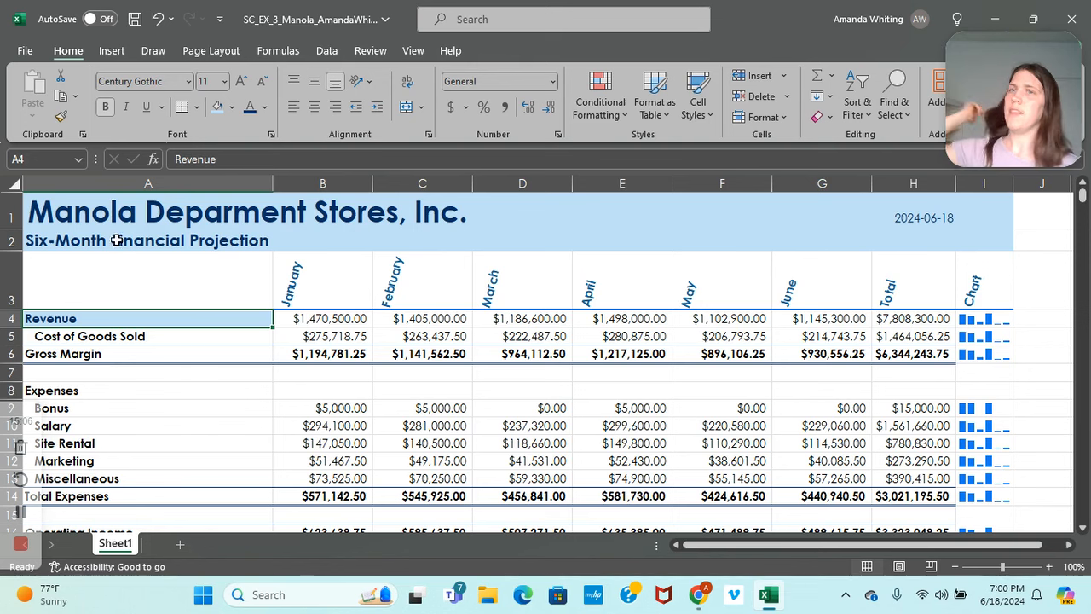
Copy the Revenue label's formatting with Format Painter to the Gross Margin label in A6 and the Operating Income row A16:H16.
left_click(60, 121)
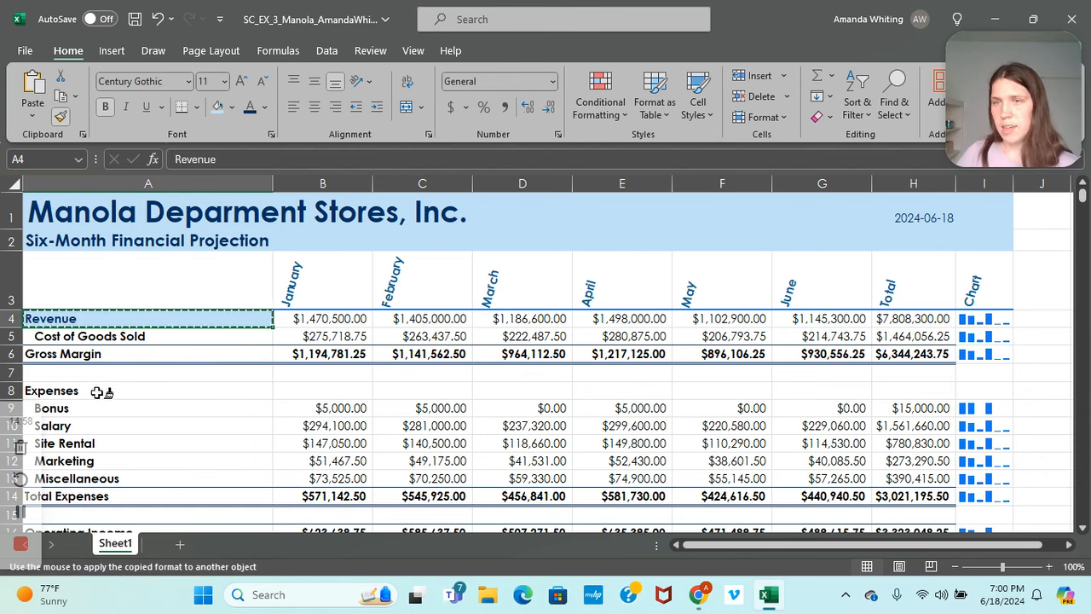
left_click(88, 356)
scroll(95, 359, "down", 3)
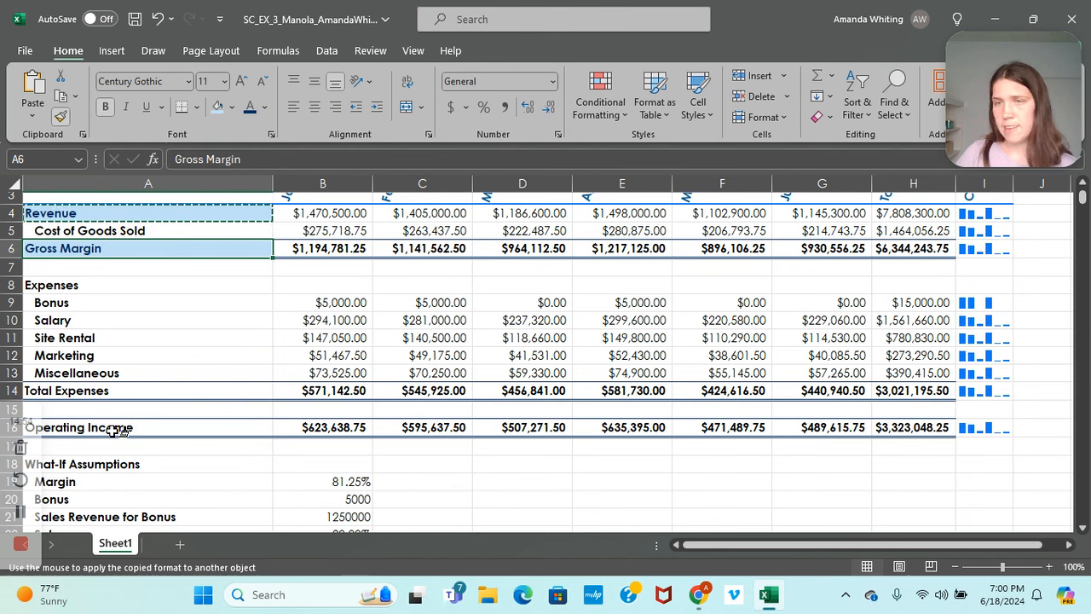
left_click_drag(116, 426, 891, 433)
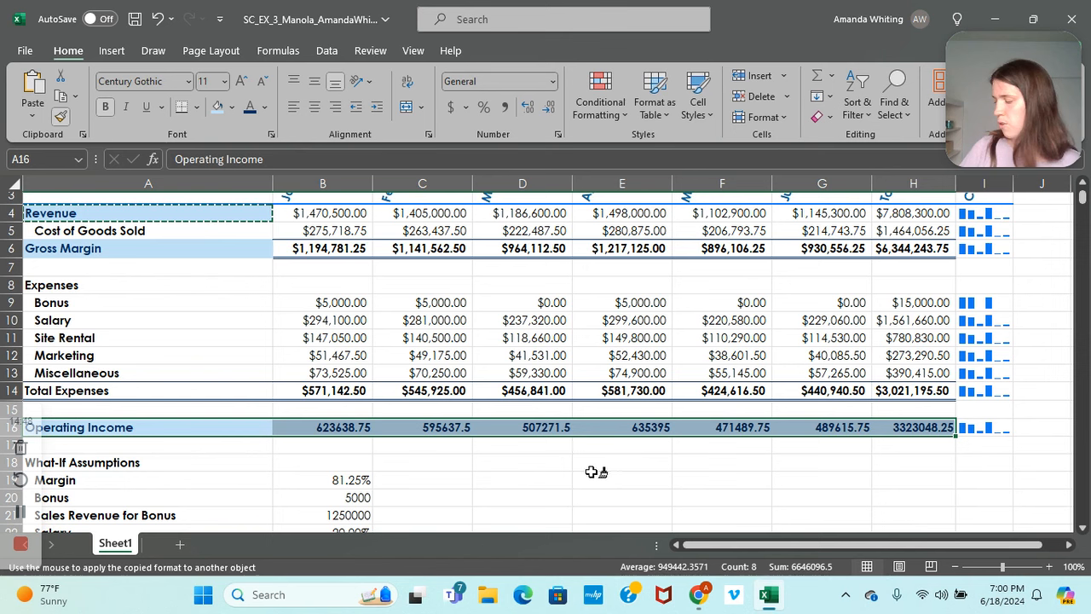
key("Escape")
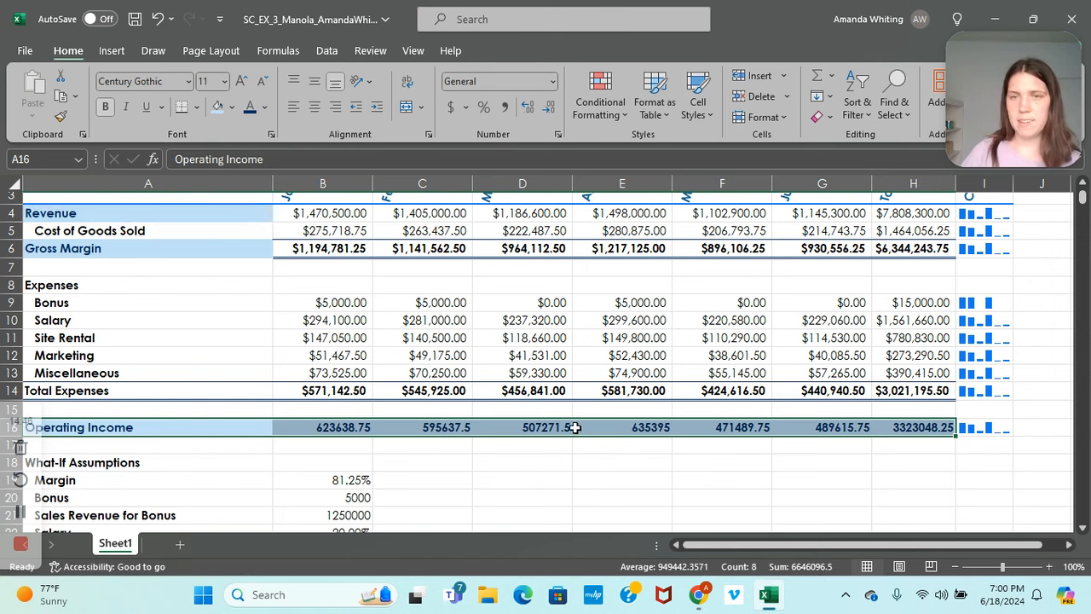
Format the Operating Income values B16:H16 as Currency with two decimals, $ symbol and red parenthesized negative numbers.
left_click(316, 427)
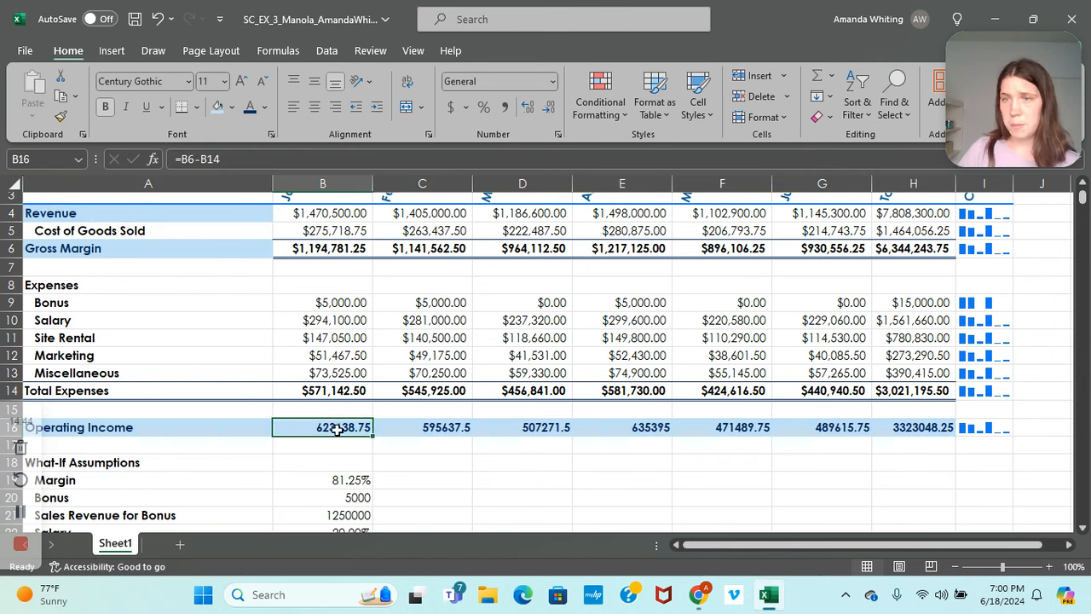
left_click(893, 431, "shift")
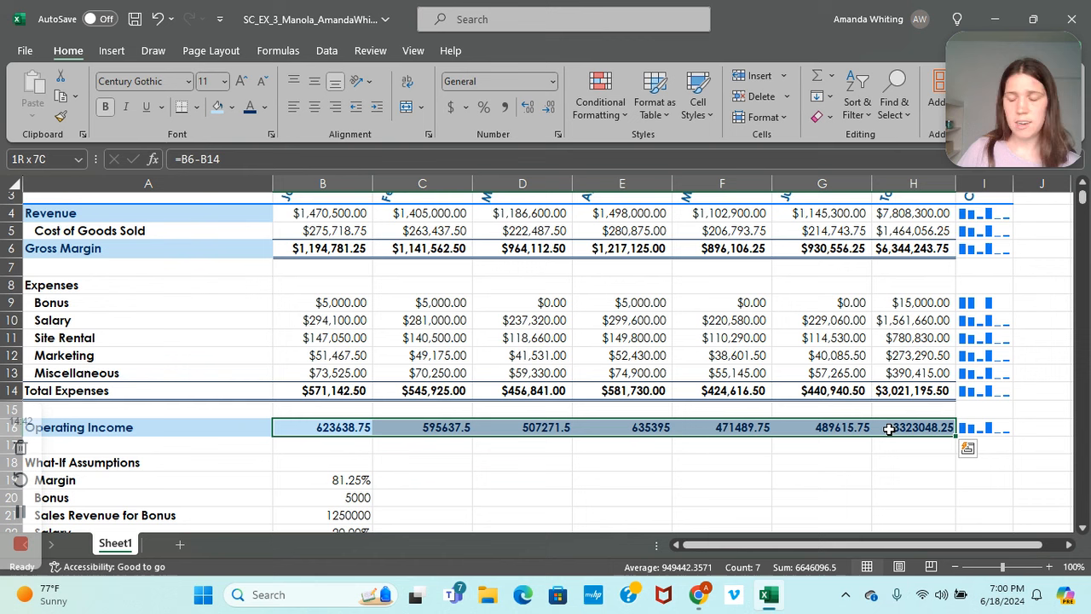
right_click(889, 431)
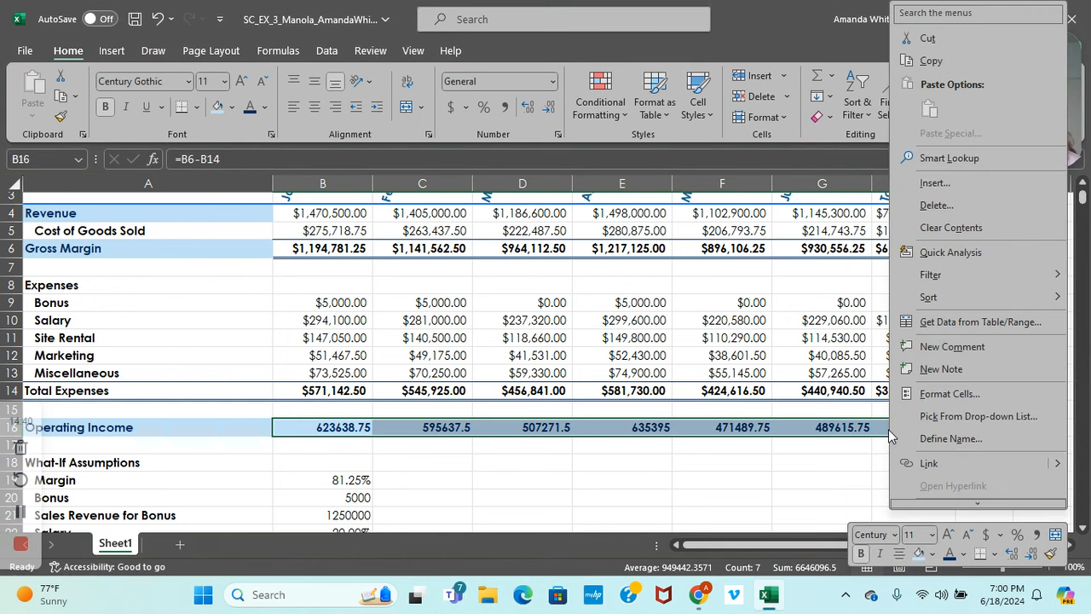
left_click(926, 397)
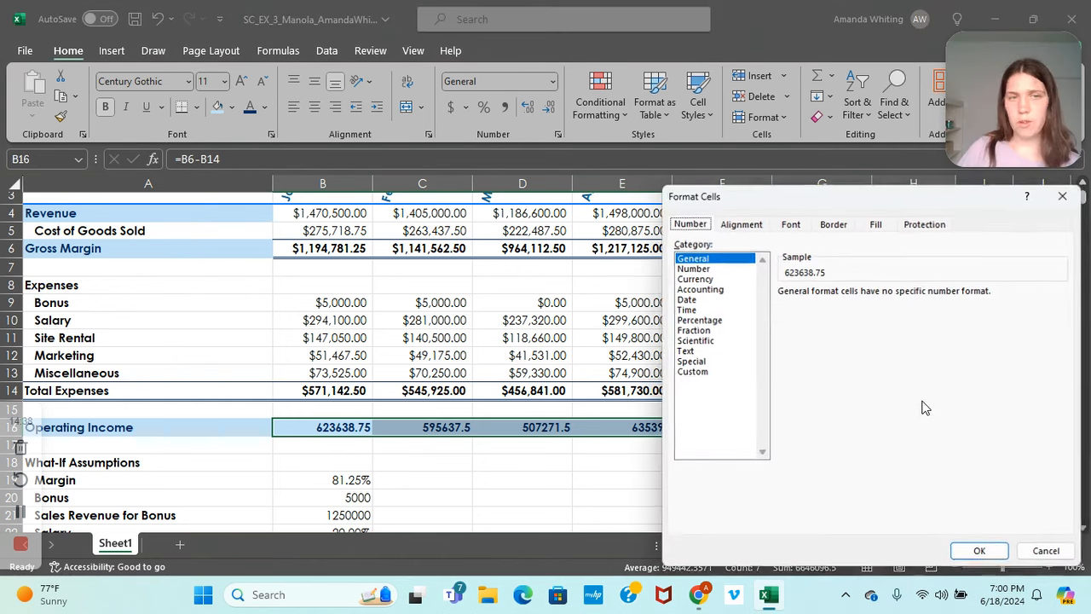
left_click(706, 279)
left_click(804, 375)
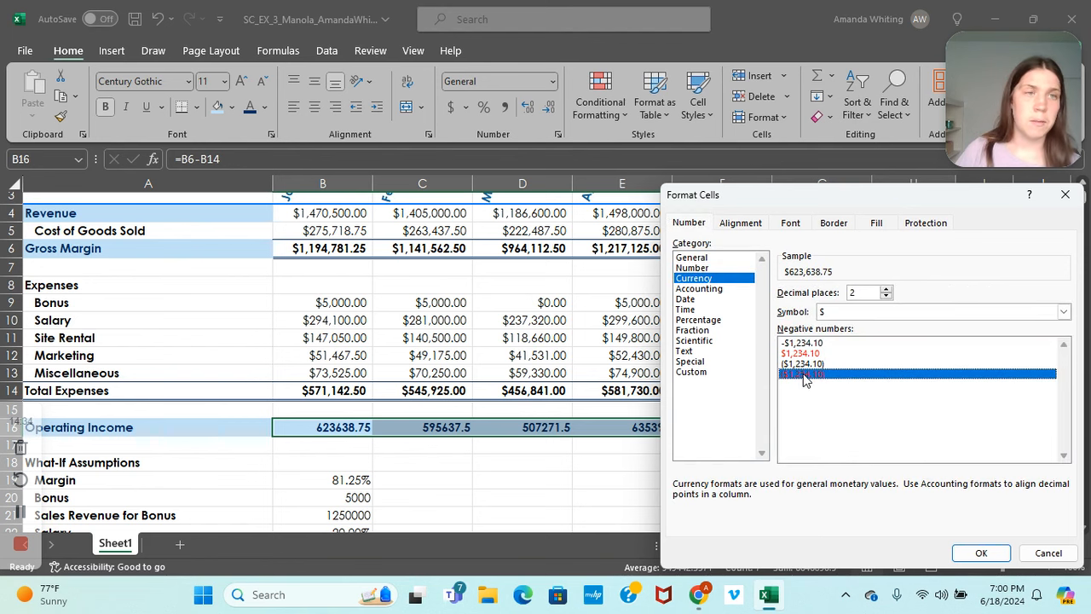
left_click(981, 552)
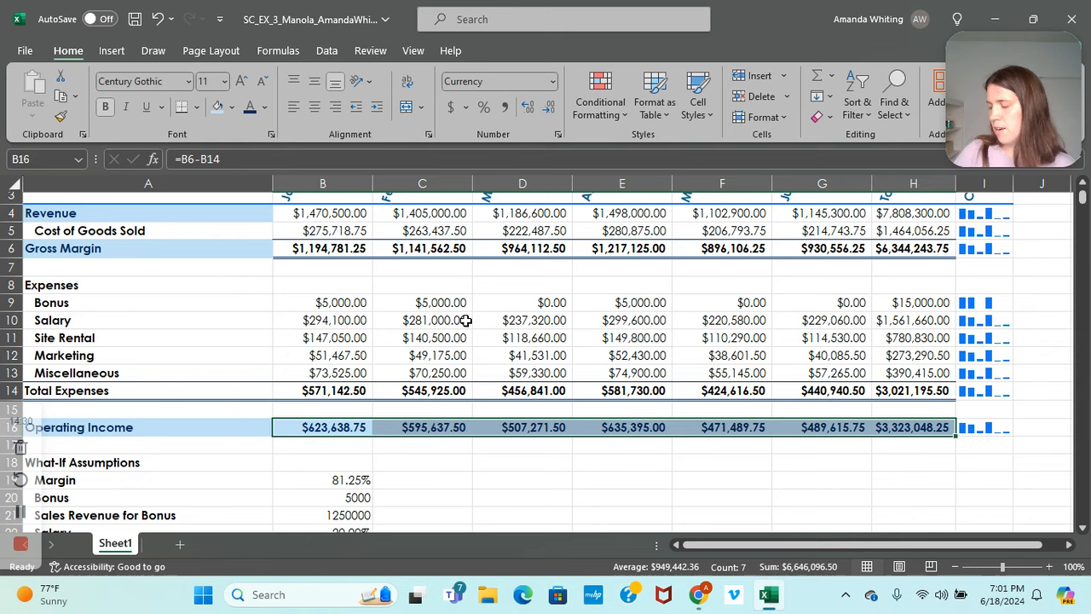
Reduce the What-If Assumptions label in A18 to font size 9 and make it italic and underlined.
scroll(273, 324, "down", 2)
left_click(165, 358)
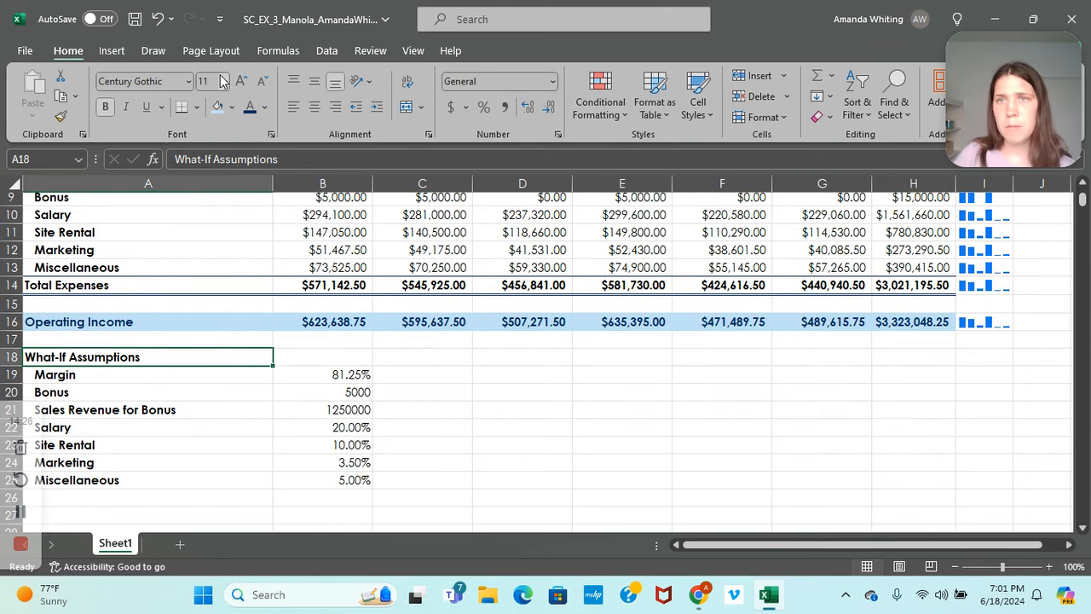
left_click(263, 82)
left_click(263, 82)
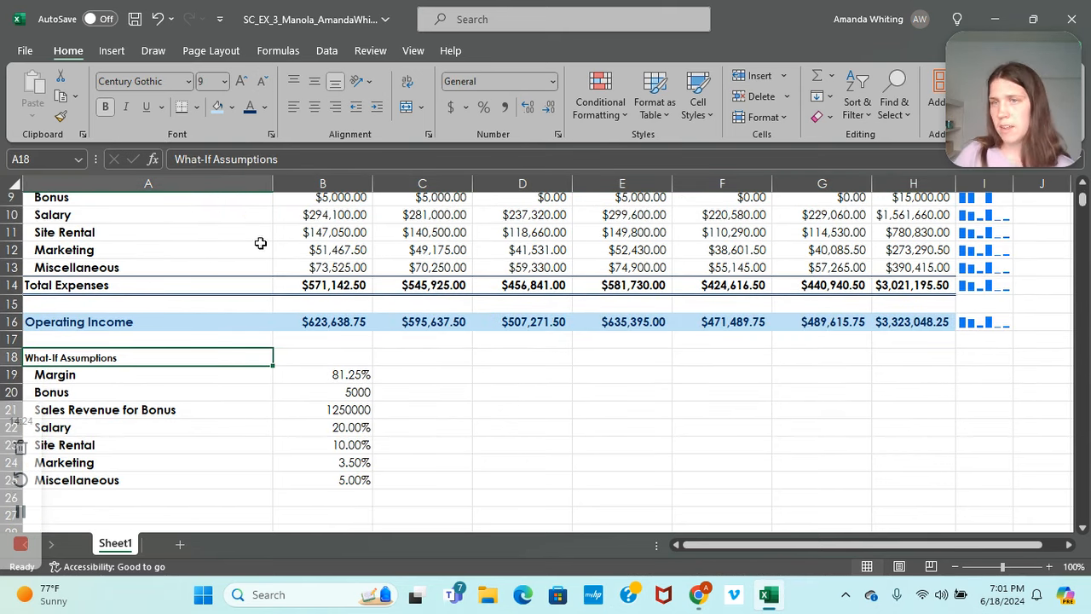
left_click(126, 107)
left_click(146, 106)
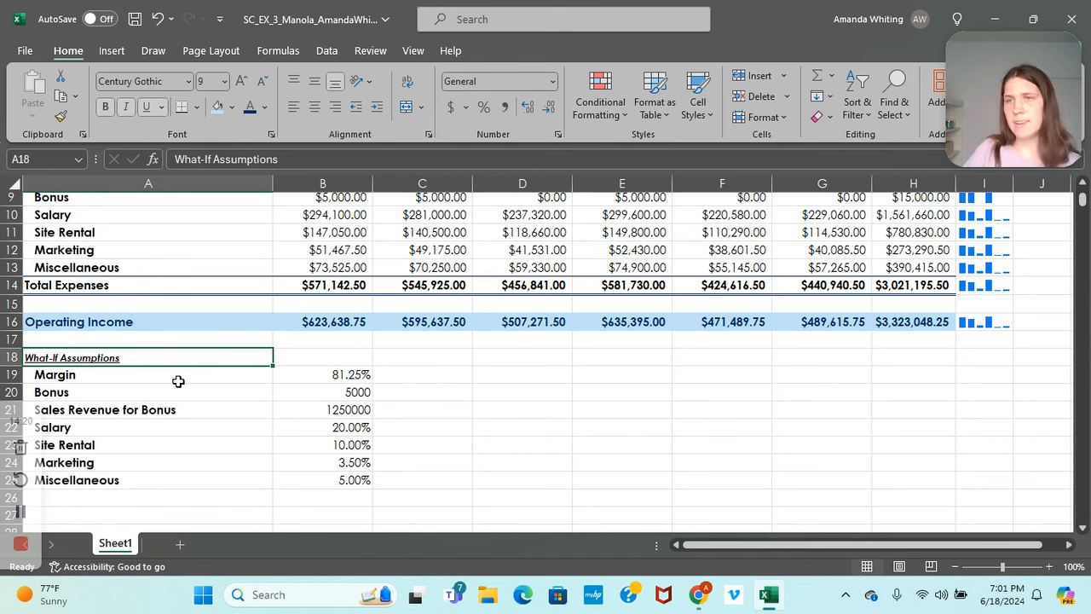
Reduce the font size of the assumption labels and values in A19:B25 to 9.
left_click(148, 378)
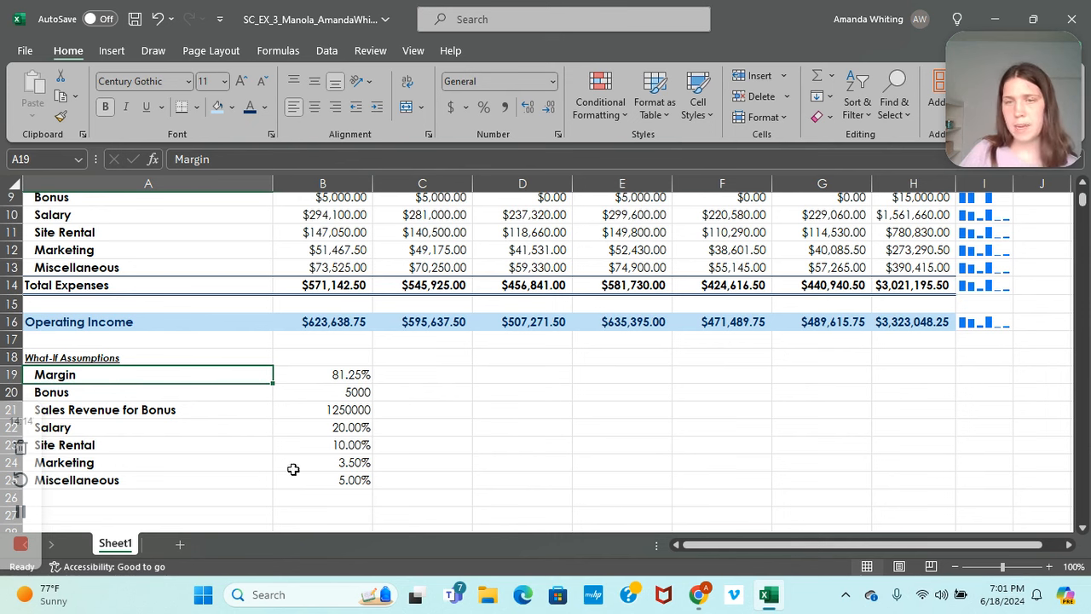
left_click(328, 480, "shift")
left_click(263, 81)
left_click(263, 81)
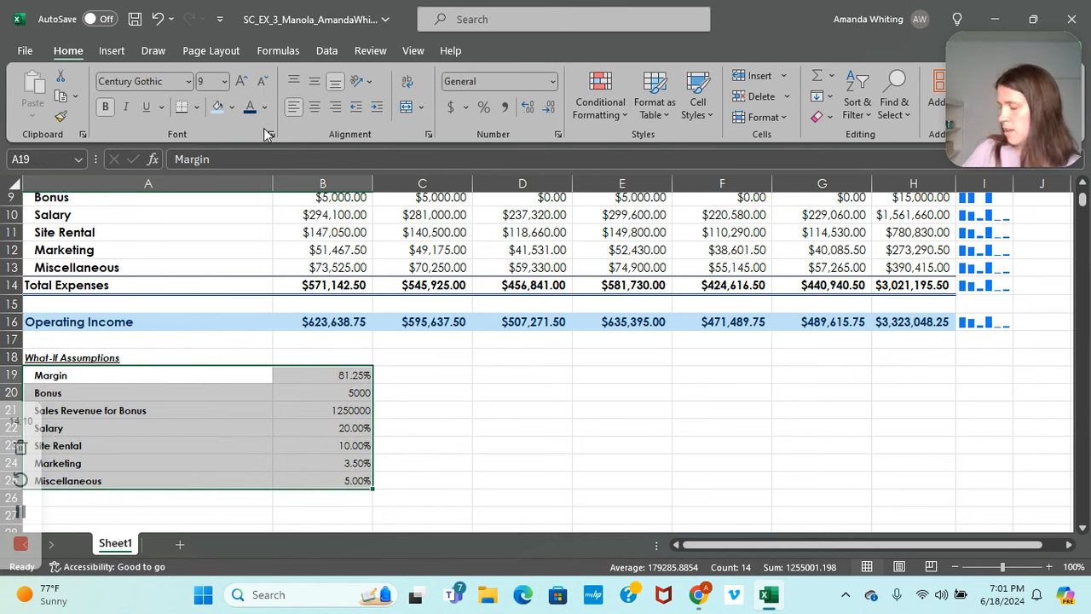
Apply the light blue fill and dark blue font color of the titles to the What-If Assumptions block A18:B25.
left_click(141, 357)
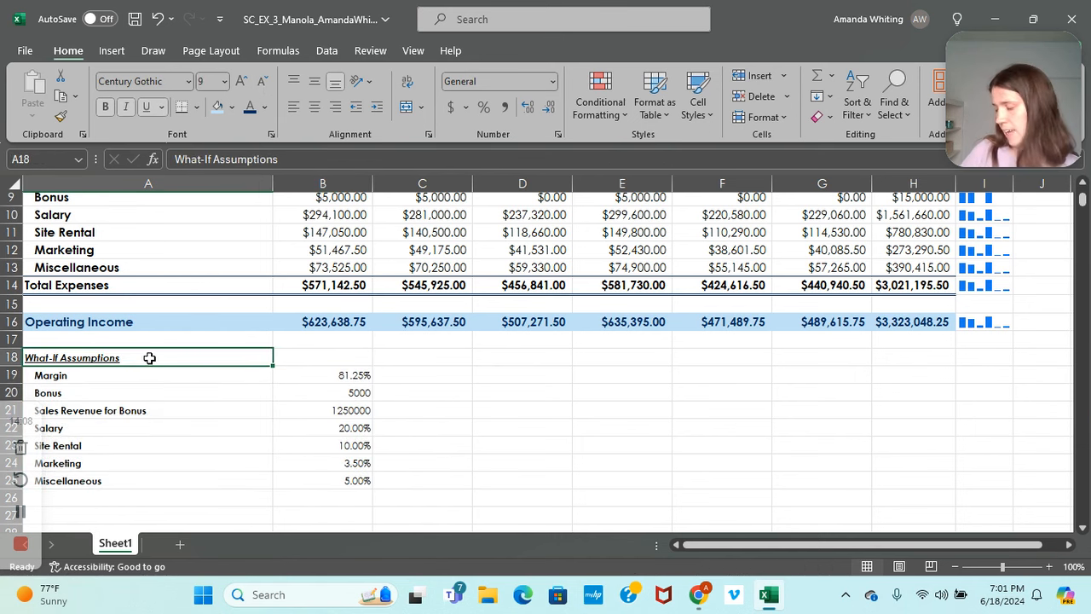
left_click(317, 480, "shift")
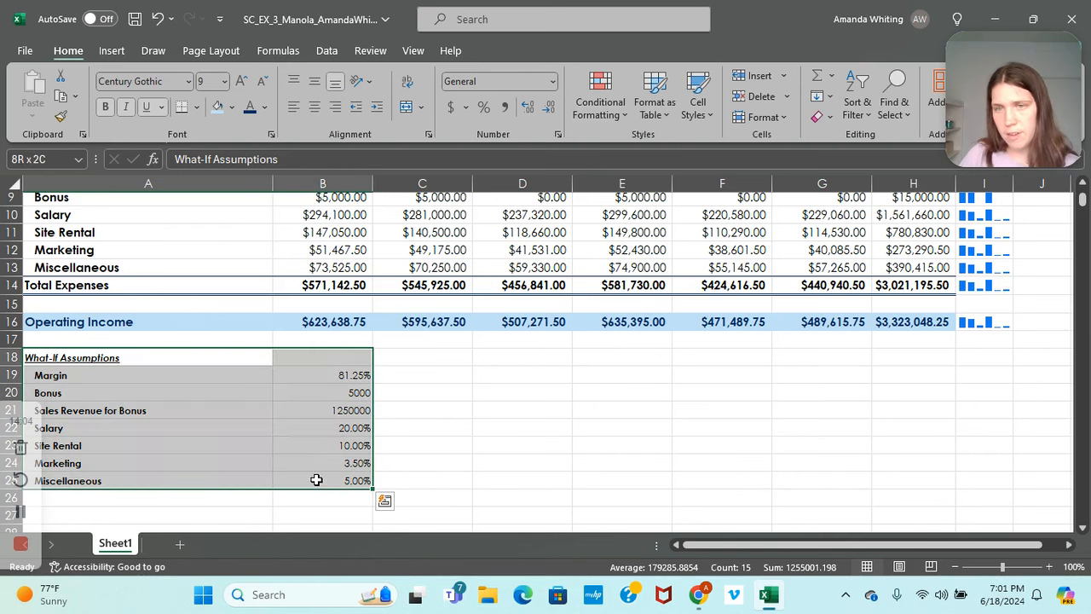
left_click(218, 107)
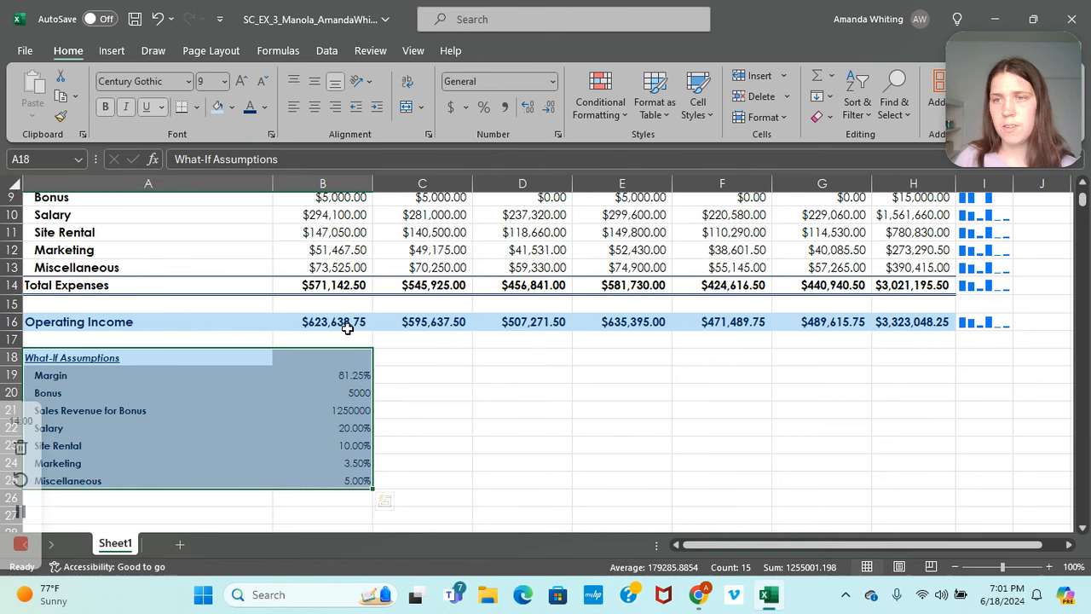
left_click(410, 368)
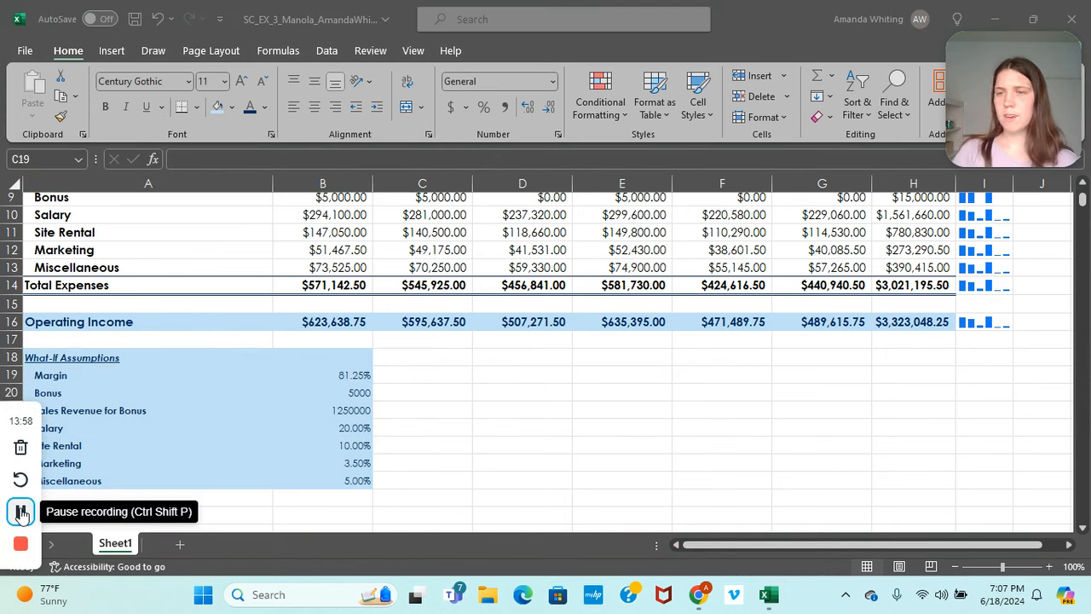
Insert the recommended Clustered Column chart from the month headings A3:G3 and the expense rows A9:G13.
scroll(164, 417, "up", 3)
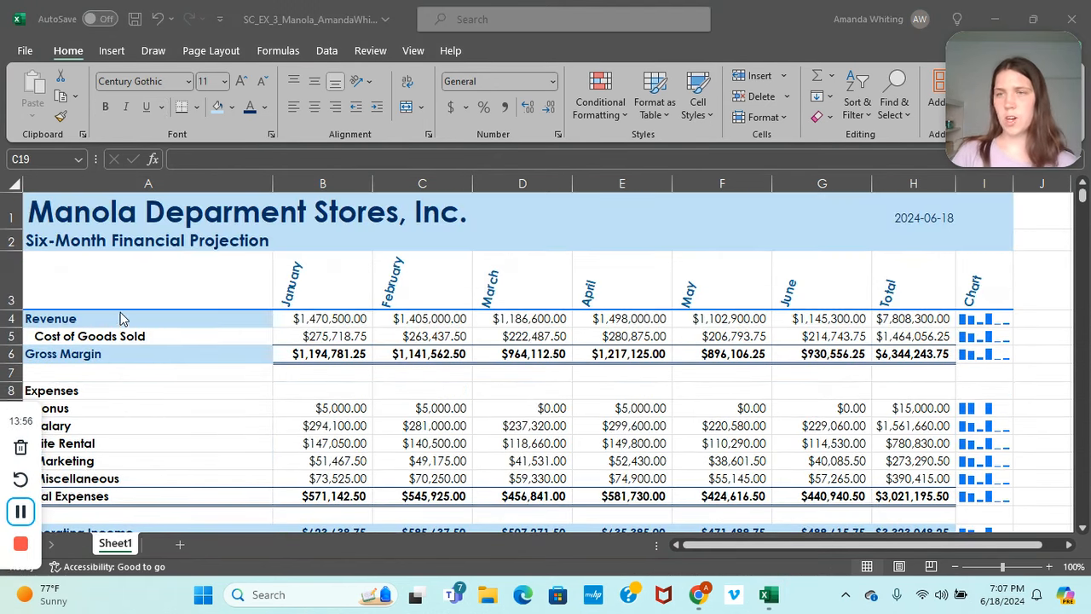
left_click(105, 284)
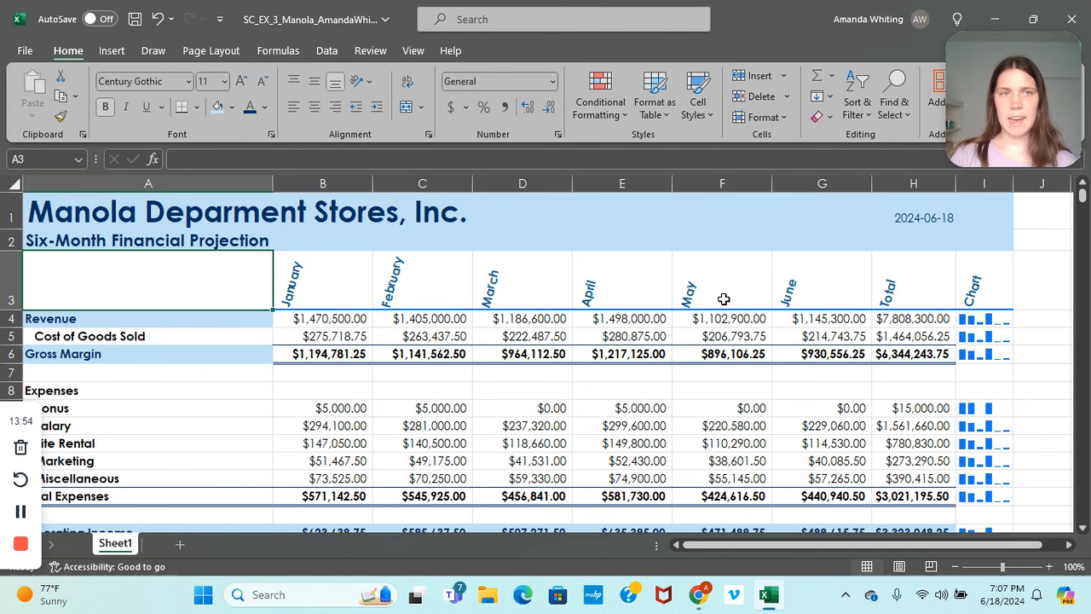
left_click(819, 280, "shift")
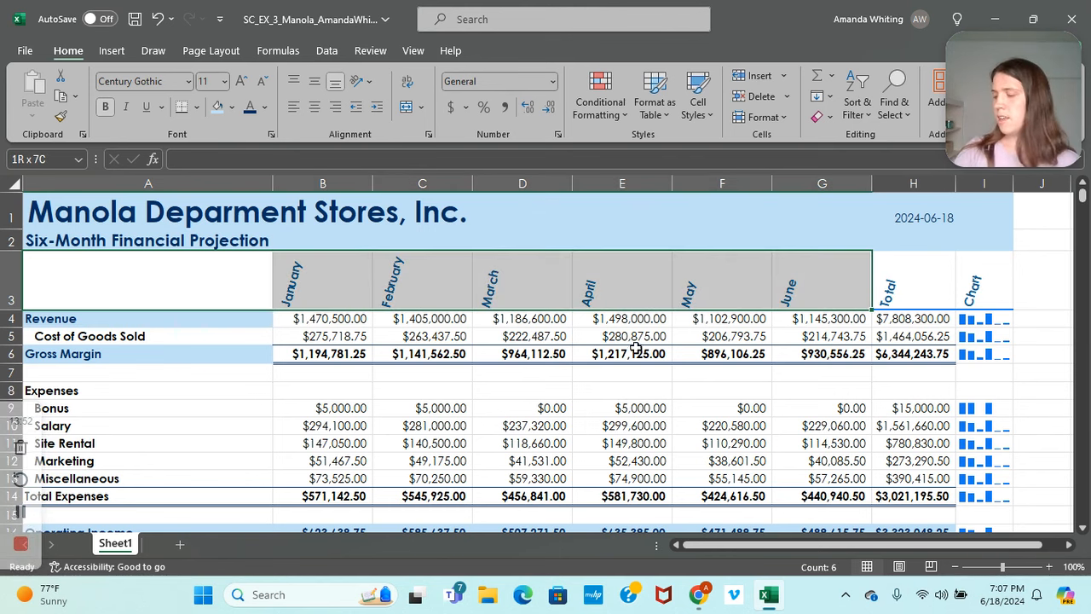
scroll(615, 345, "down", 1)
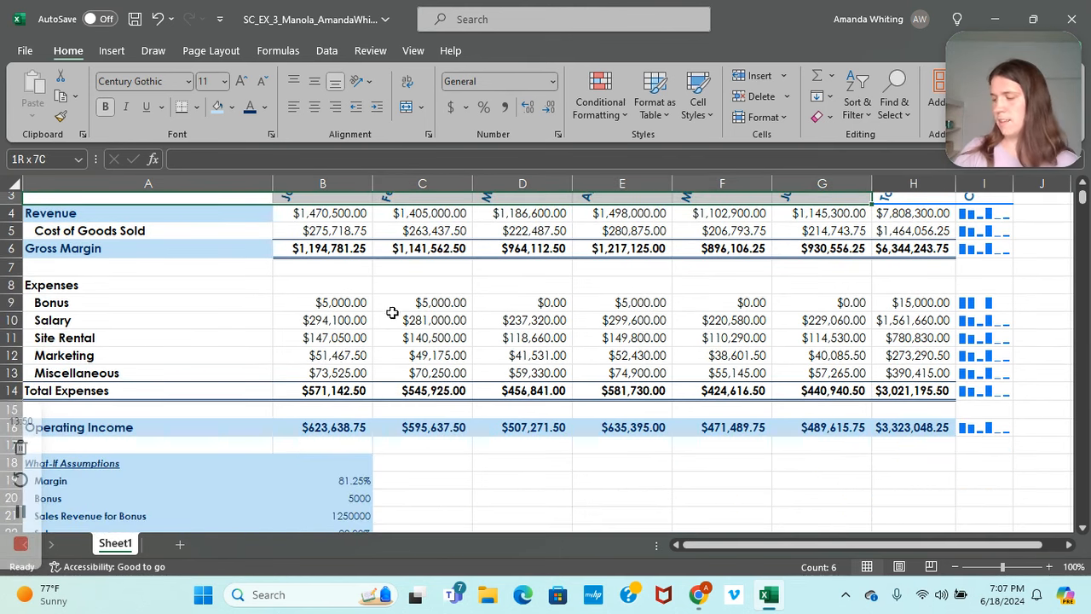
left_click_drag(118, 308, 792, 372)
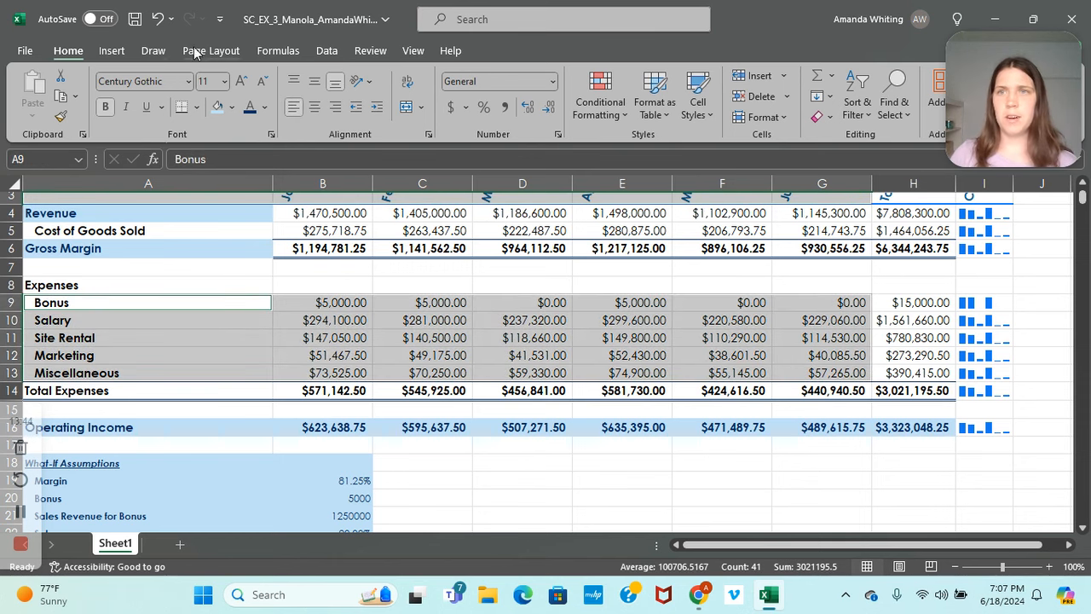
left_click(115, 52)
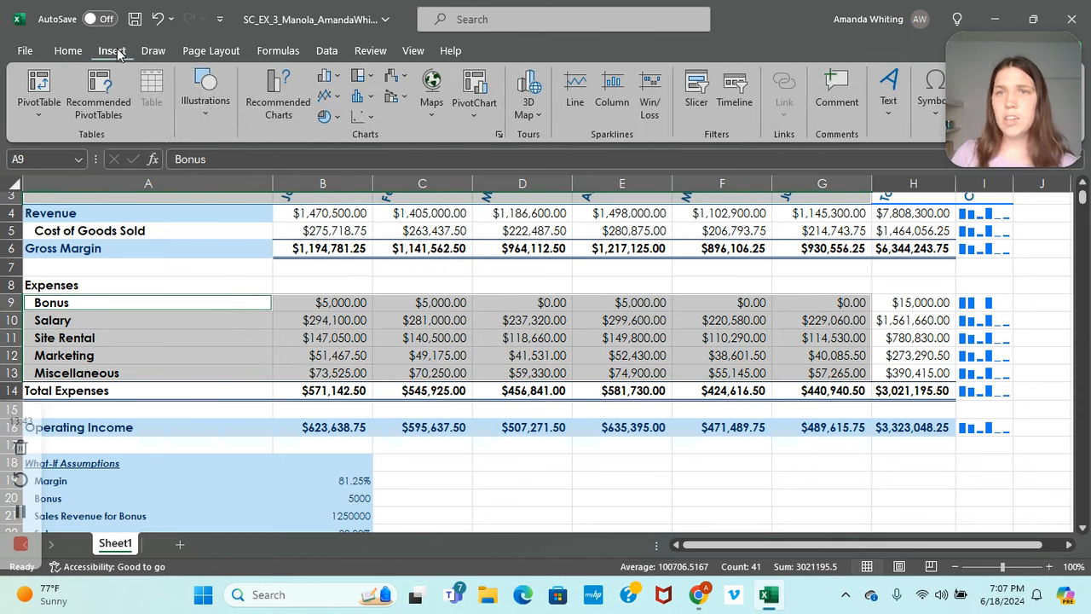
left_click(288, 110)
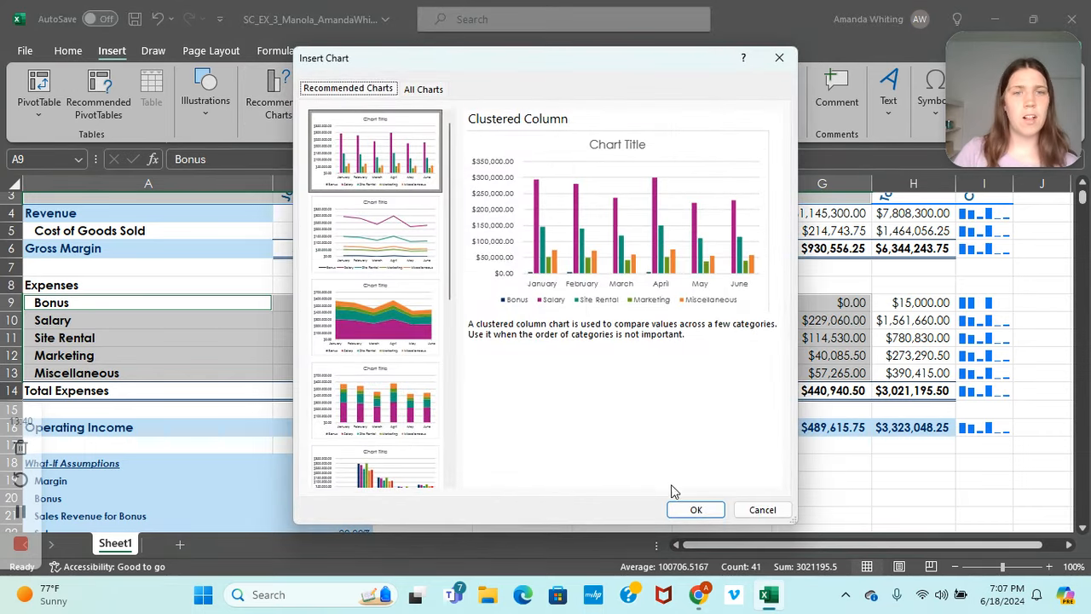
left_click(693, 509)
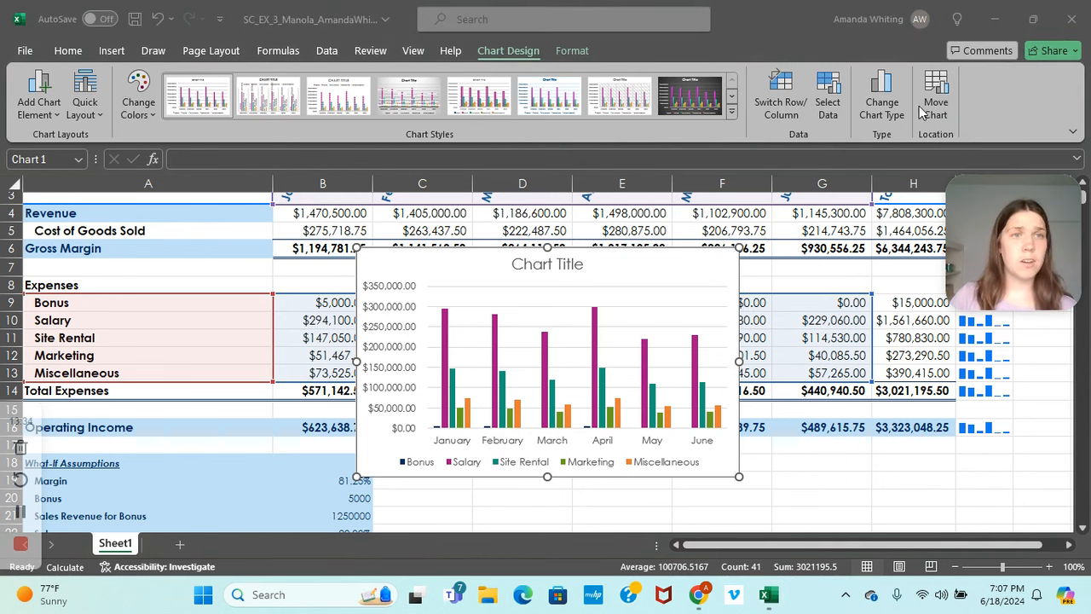
Move the expense chart to a new sheet named Expense Chart Sheet.
left_click(935, 95)
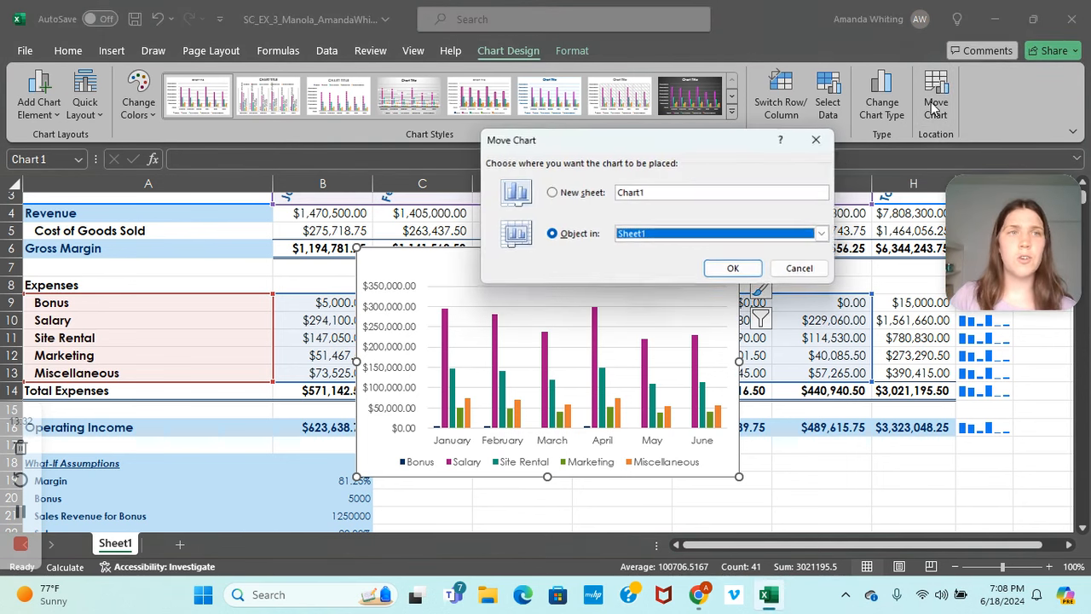
left_click(592, 195)
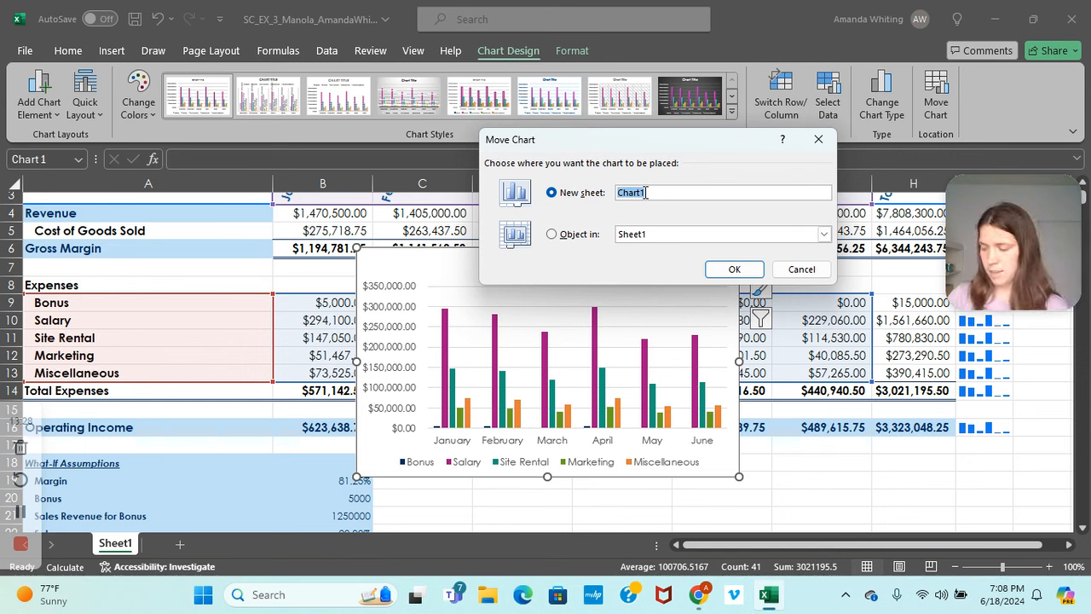
type("Expense")
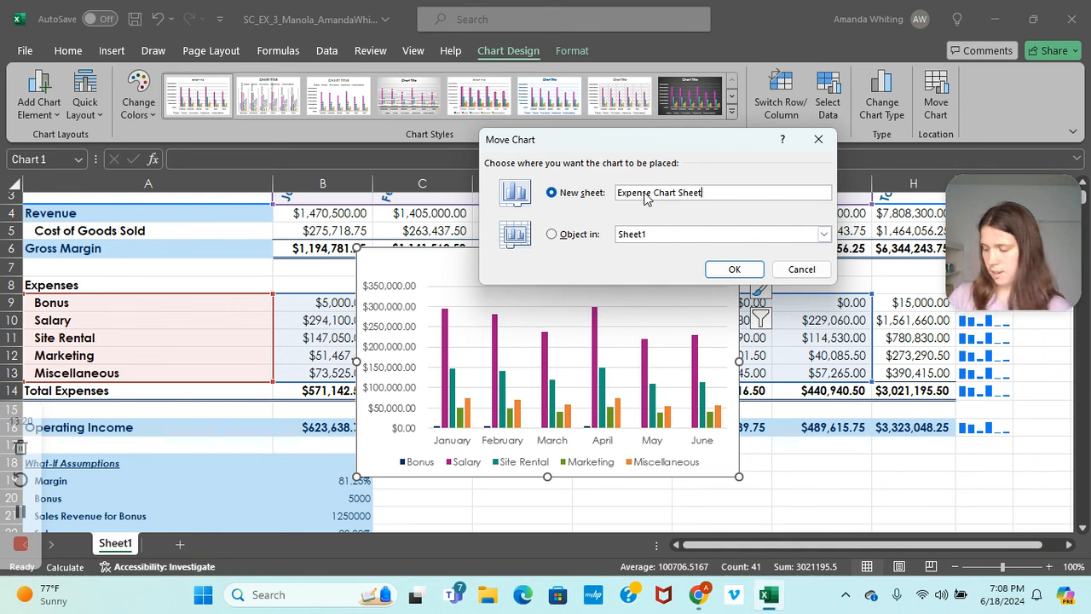
left_click(731, 269)
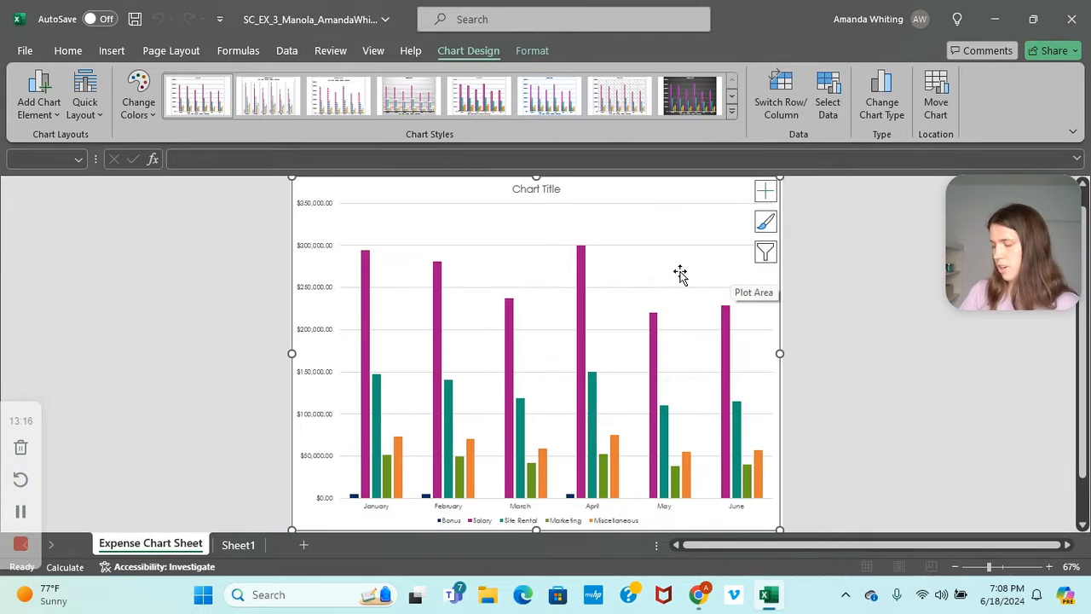
Replace the placeholder chart title with Six-Month Projected Expenses.
double_click(553, 189)
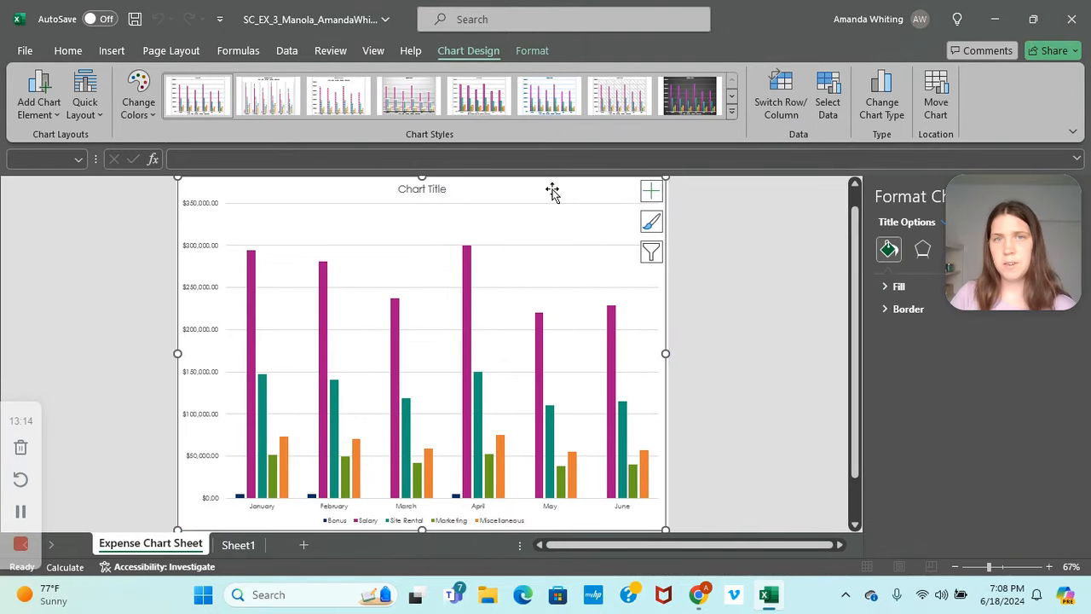
double_click(433, 189)
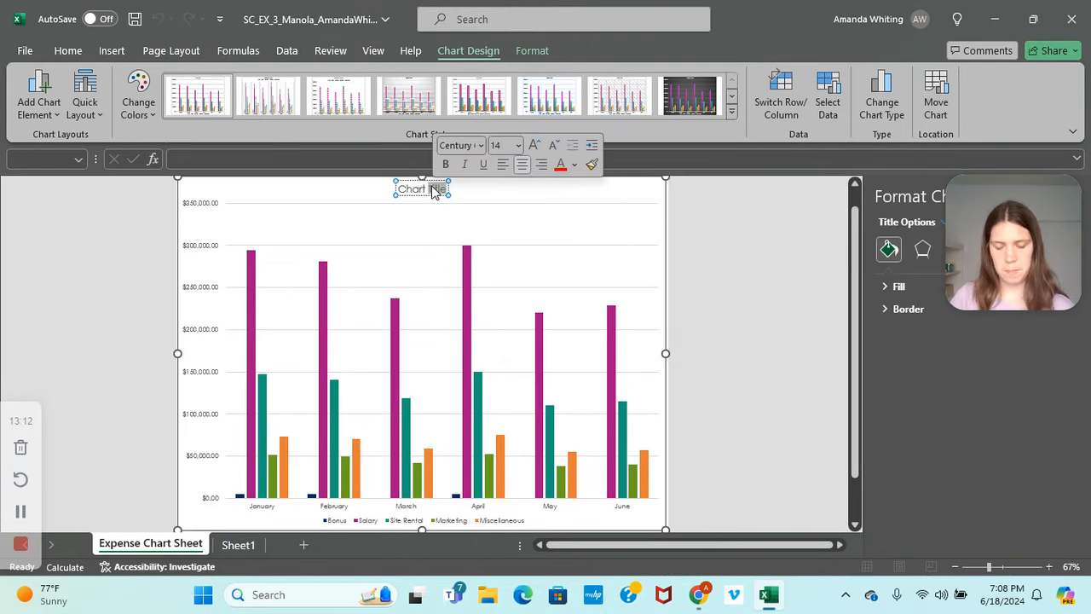
key("Delete")
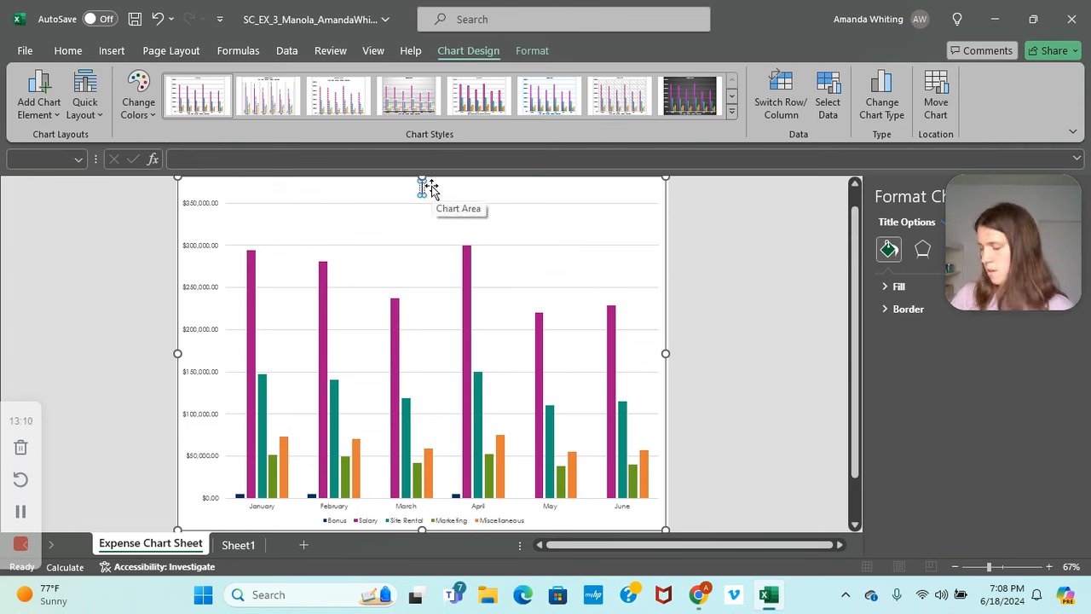
type("Six")
type("-M")
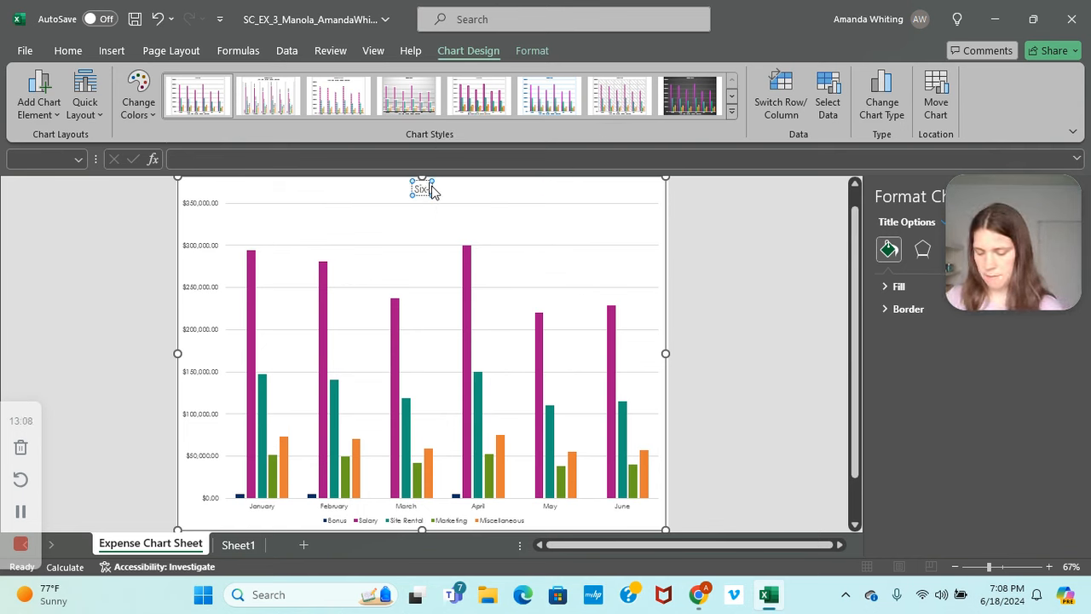
type("onth")
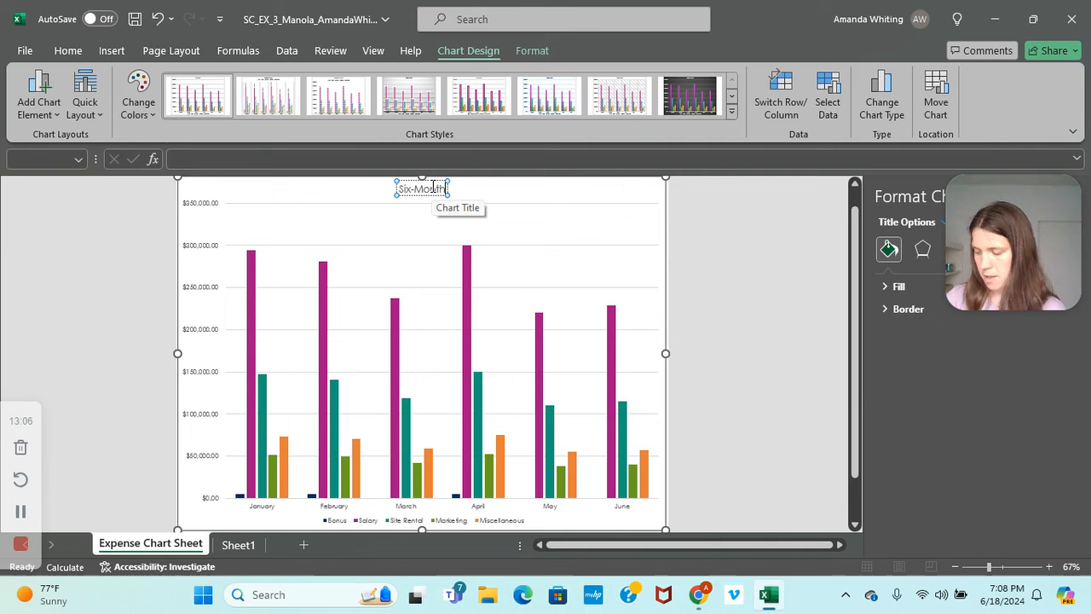
type(" Projected")
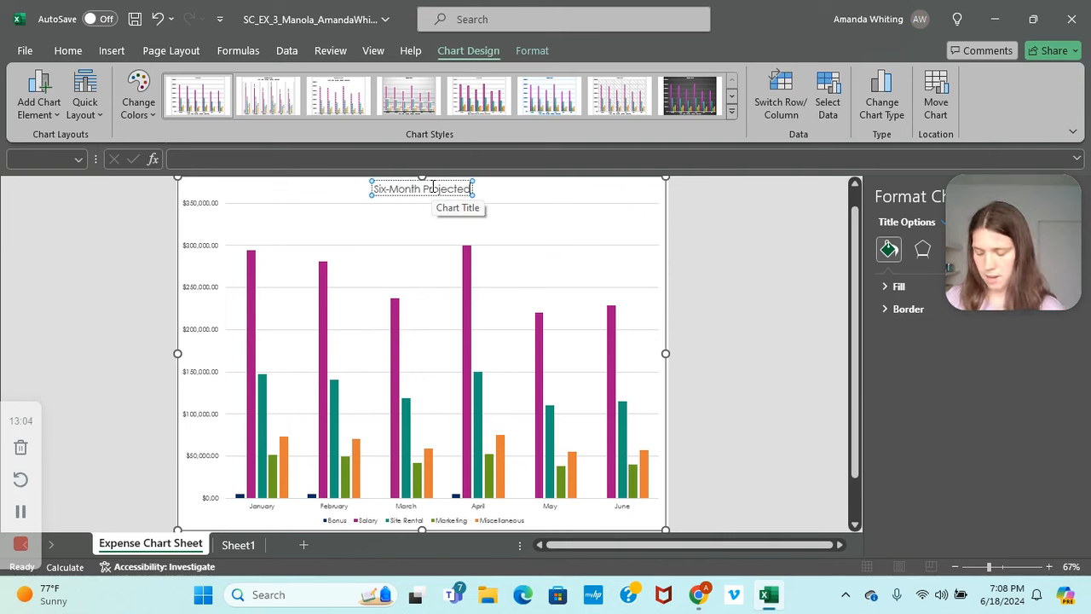
type(" Expenses")
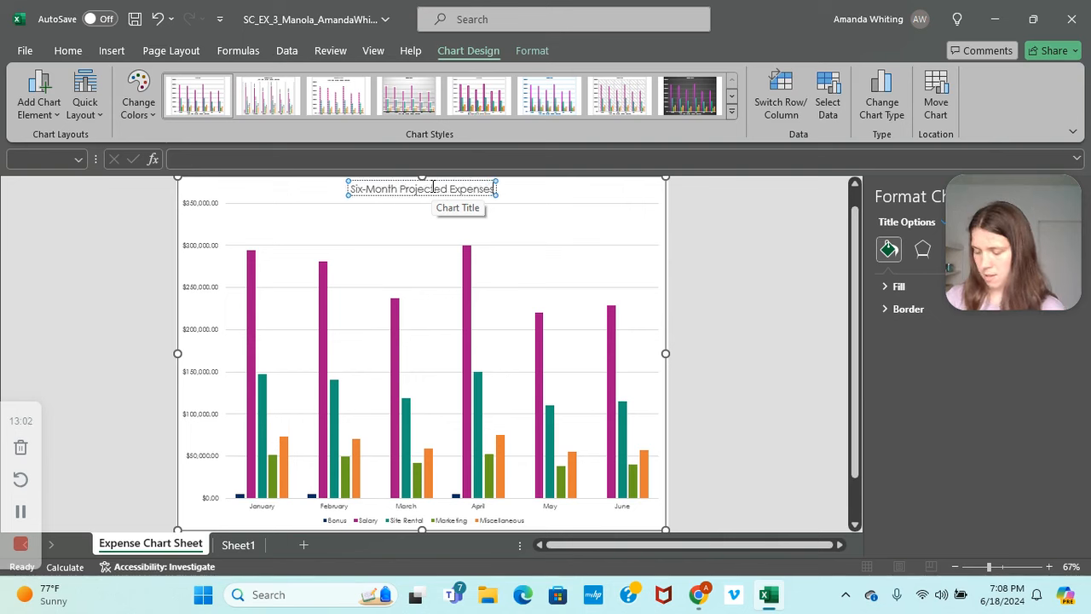
Underline the whole chart title text.
double_click(433, 187)
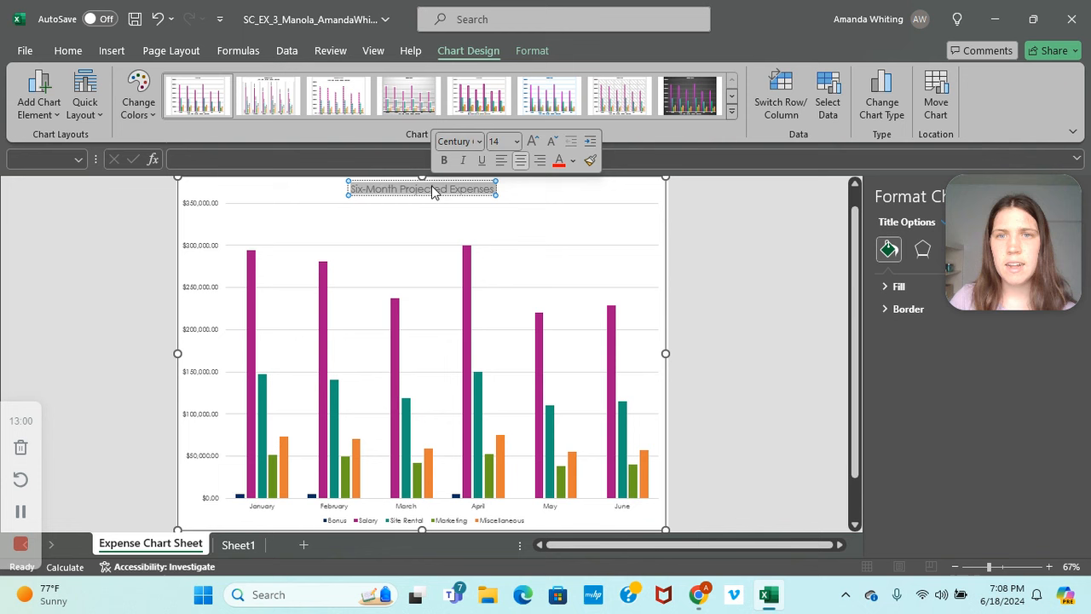
triple_click(433, 189)
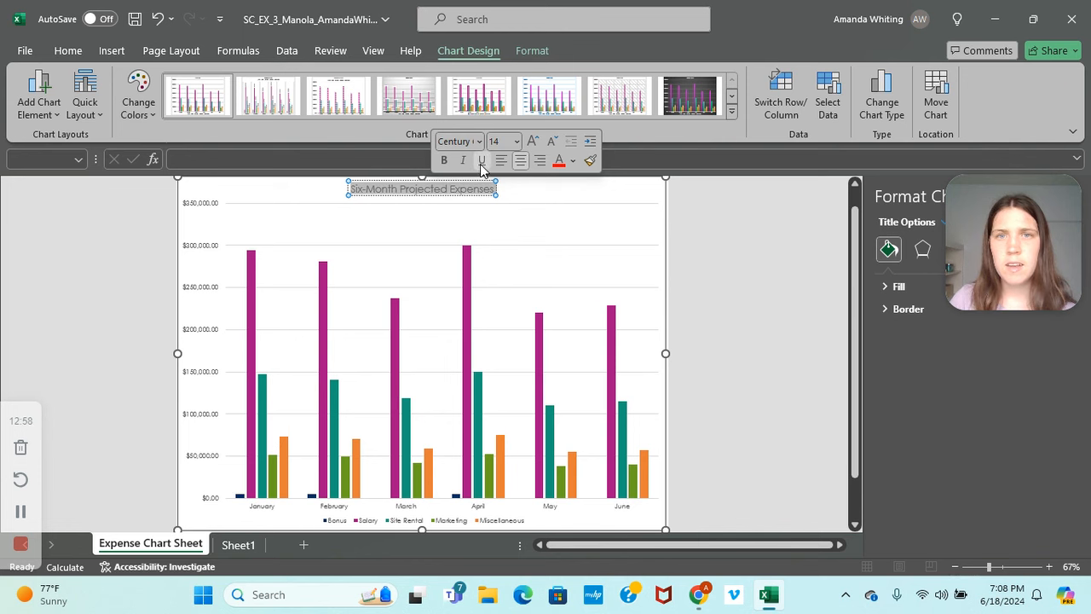
left_click(483, 162)
left_click(735, 239)
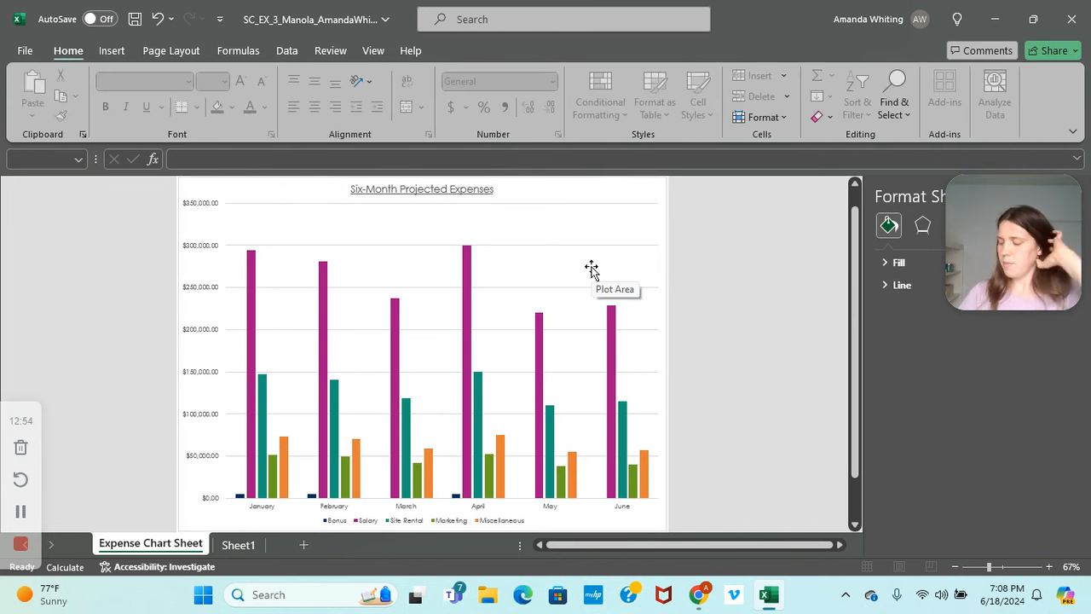
Add data labels to all columns of the expense chart at the Outside End position.
left_click(616, 243)
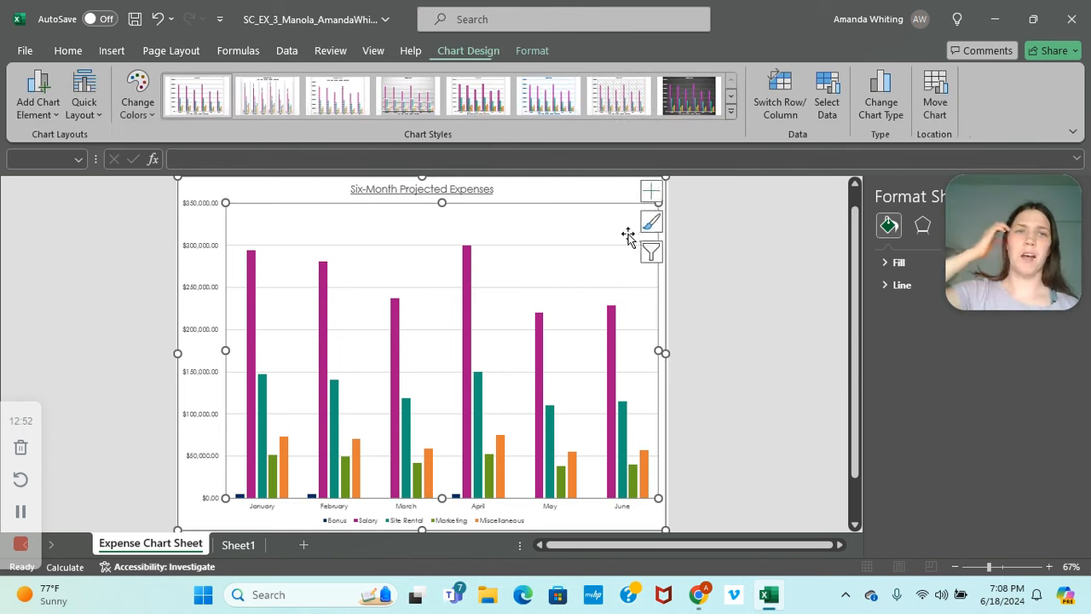
left_click(649, 198)
left_click(688, 258)
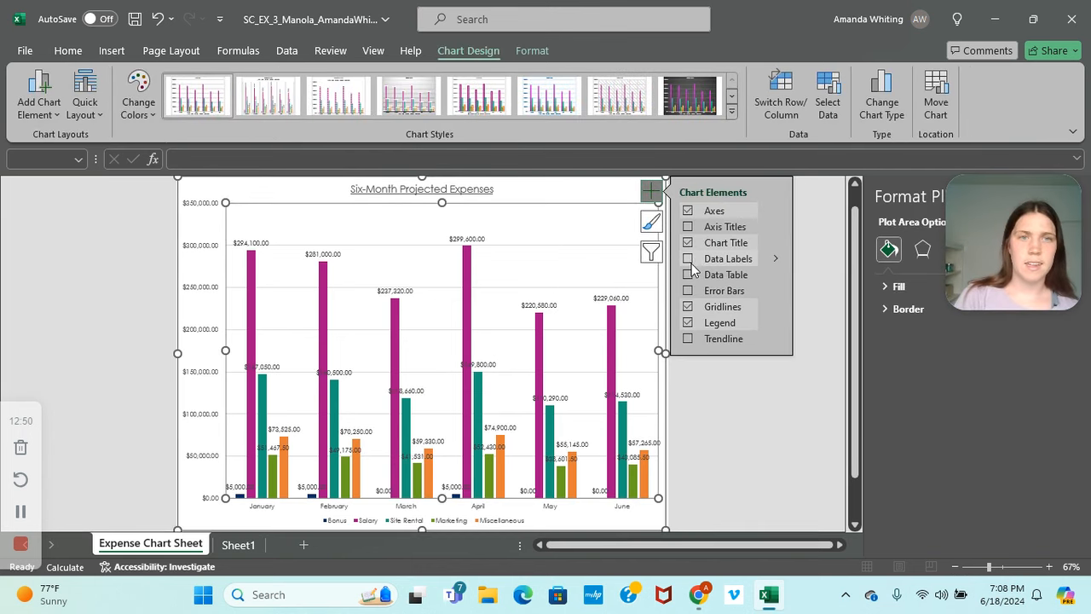
left_click(778, 261)
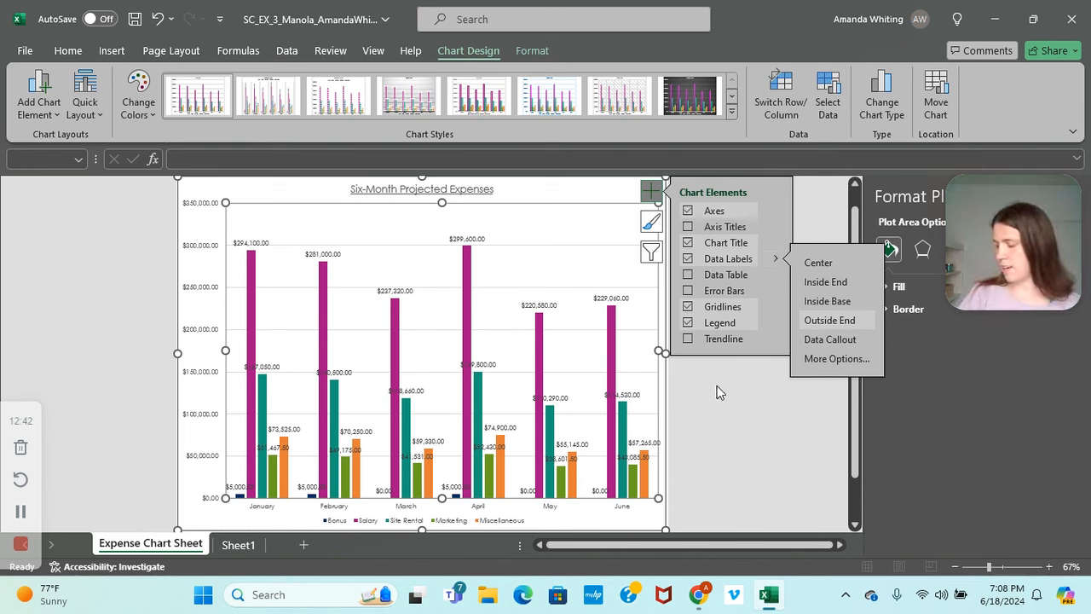
Filter the Bonus and Salary series out of the chart, keeping Site Rental, Marketing and Miscellaneous.
left_click(650, 252)
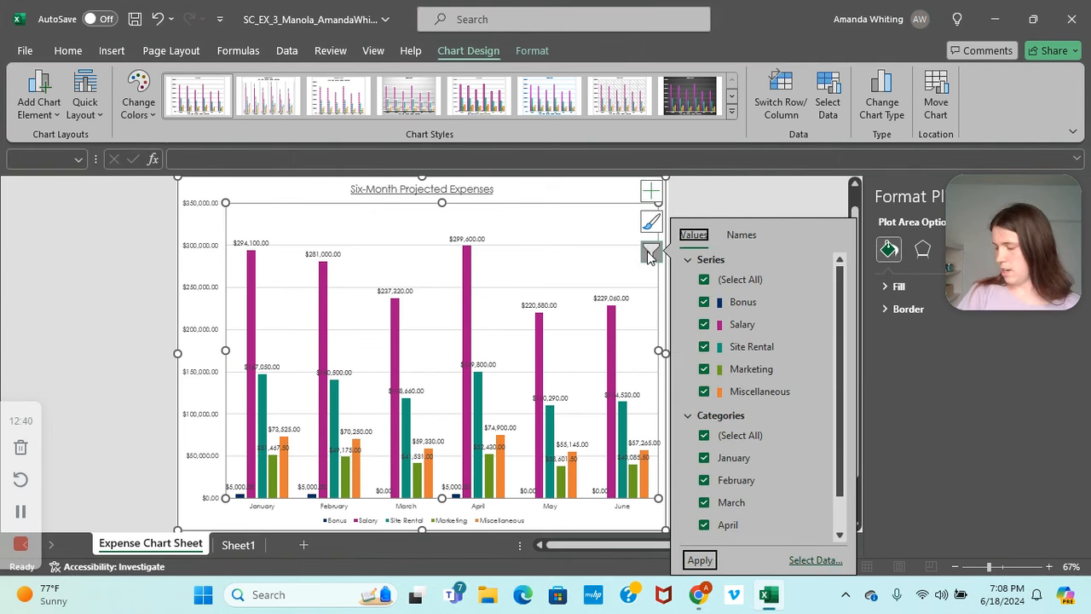
left_click(704, 301)
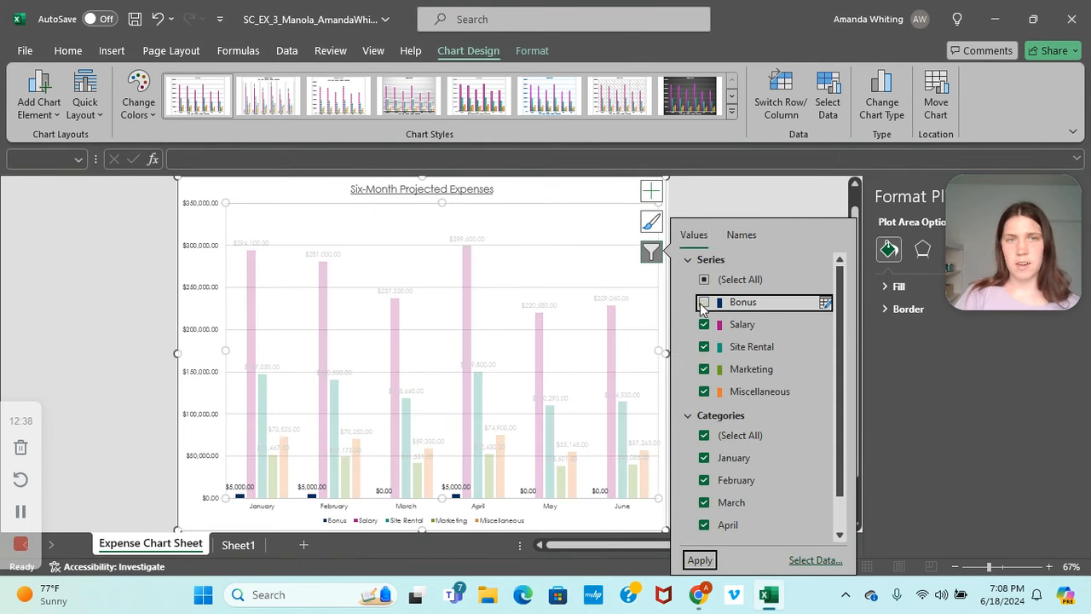
left_click(705, 328)
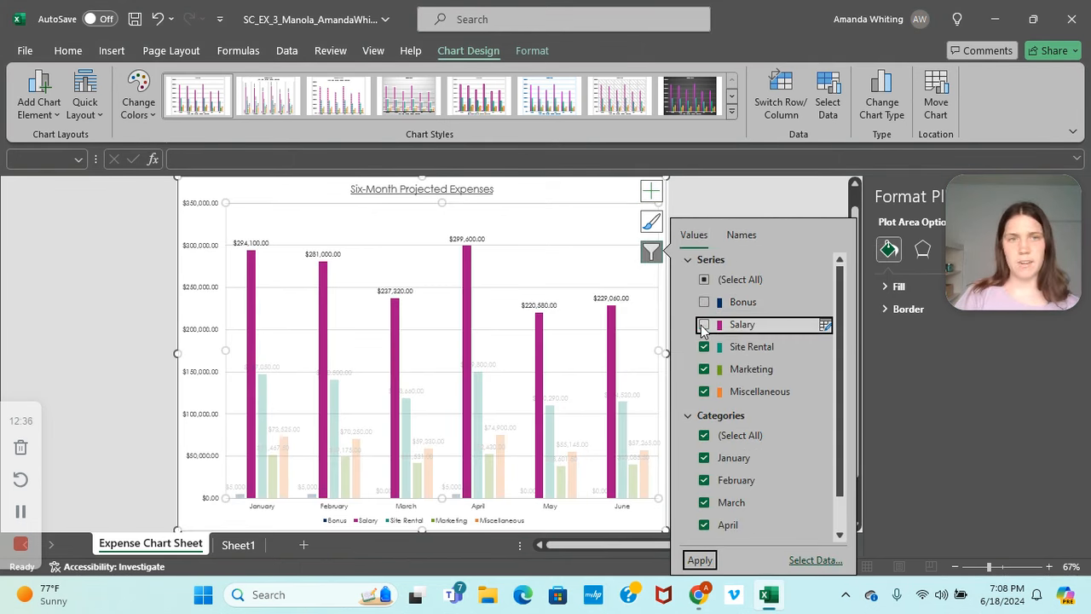
left_click(697, 560)
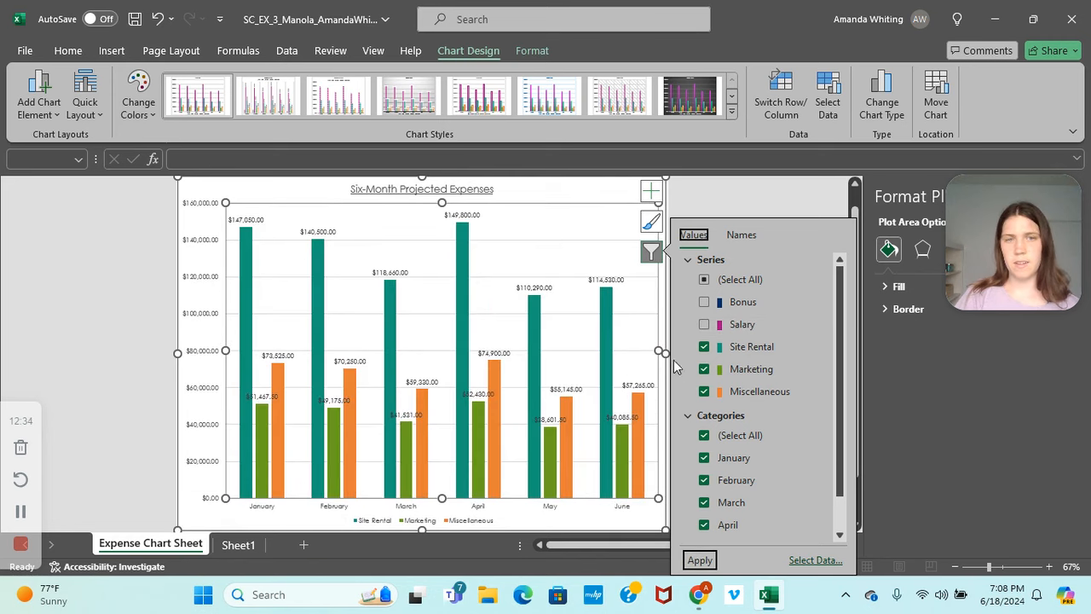
left_click(652, 252)
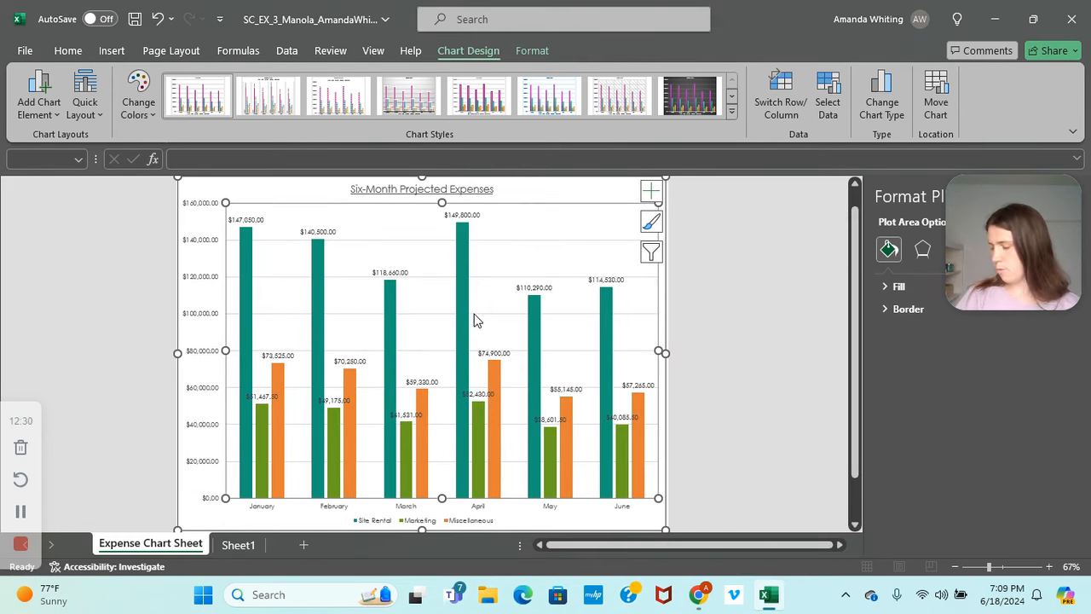
Add an axis title to the primary vertical axis only, leaving the primary horizontal axis untitled.
left_click(653, 193)
left_click(688, 227)
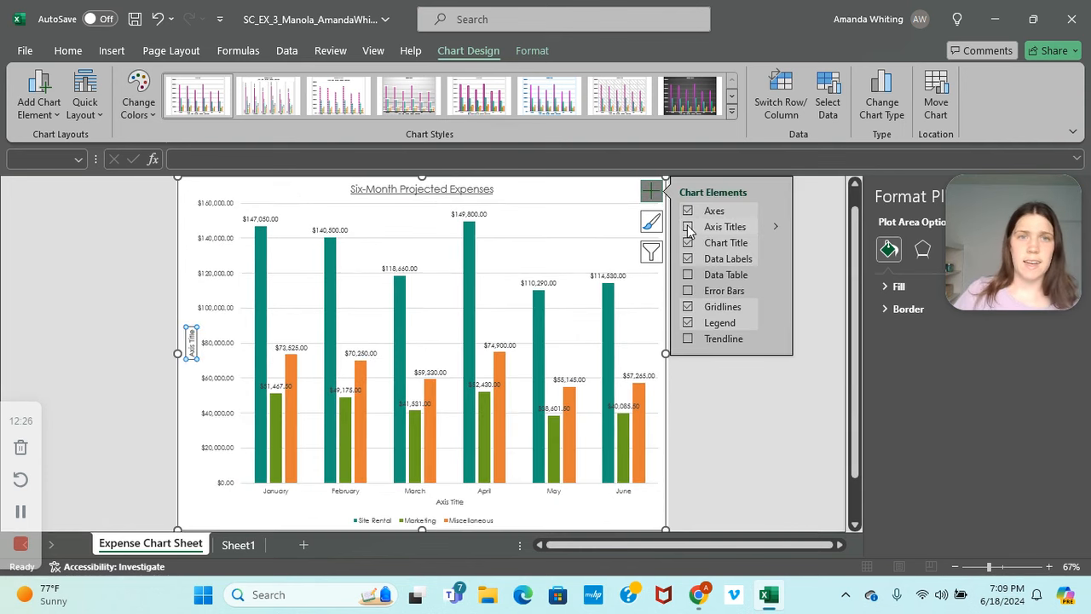
left_click(775, 228)
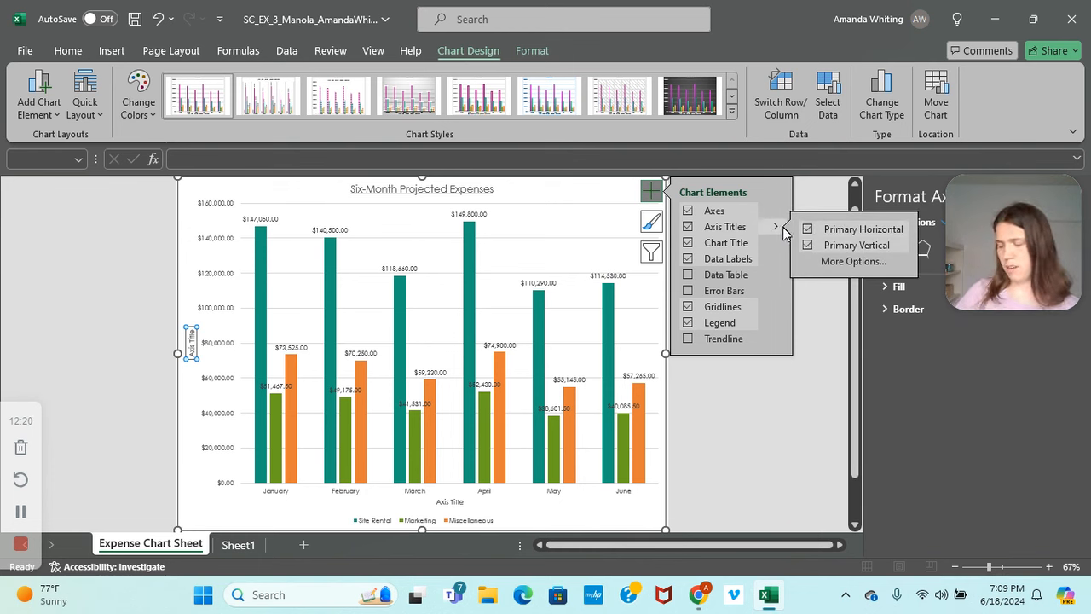
left_click(807, 230)
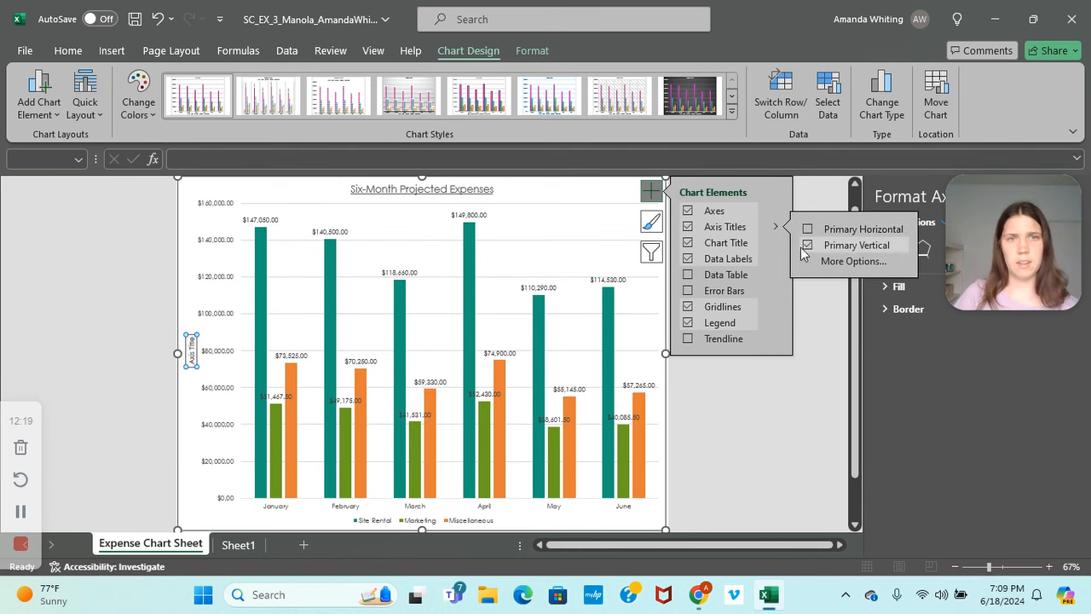
left_click(783, 385)
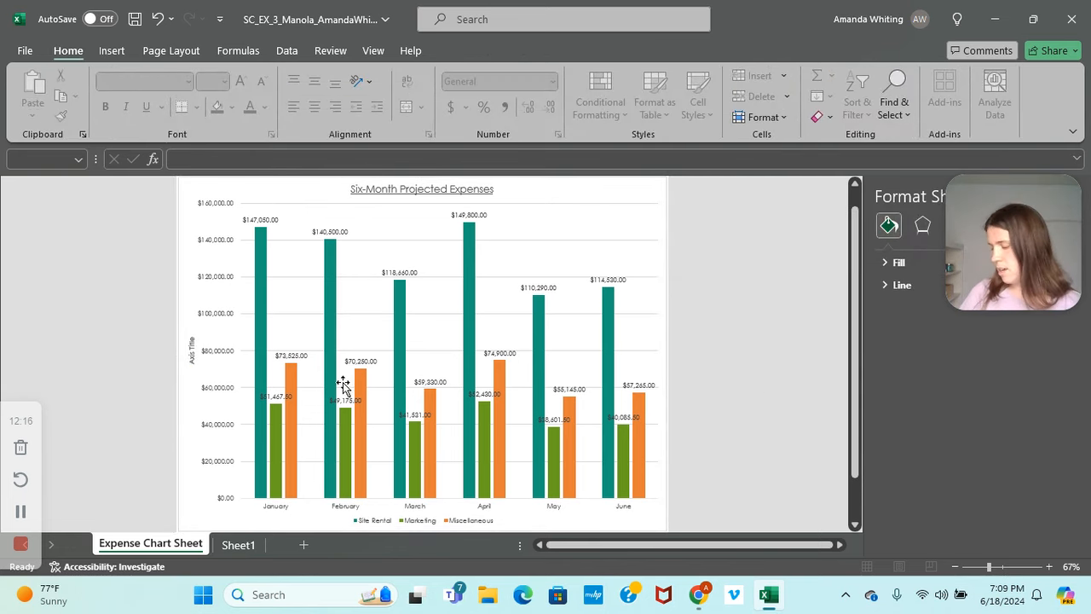
Replace the vertical axis title's placeholder text with $.
left_click(192, 348)
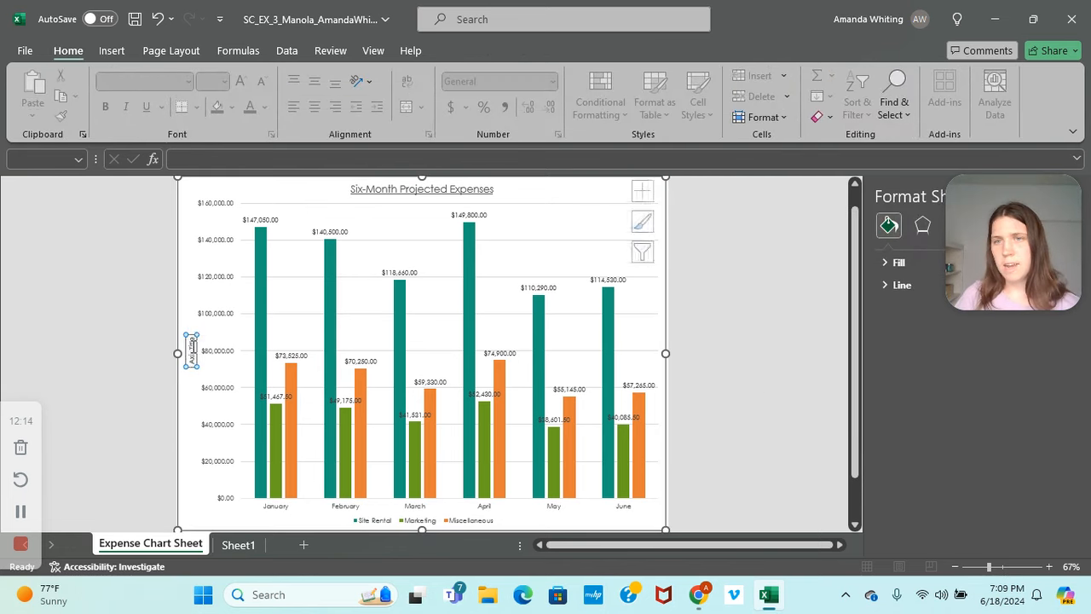
triple_click(192, 345)
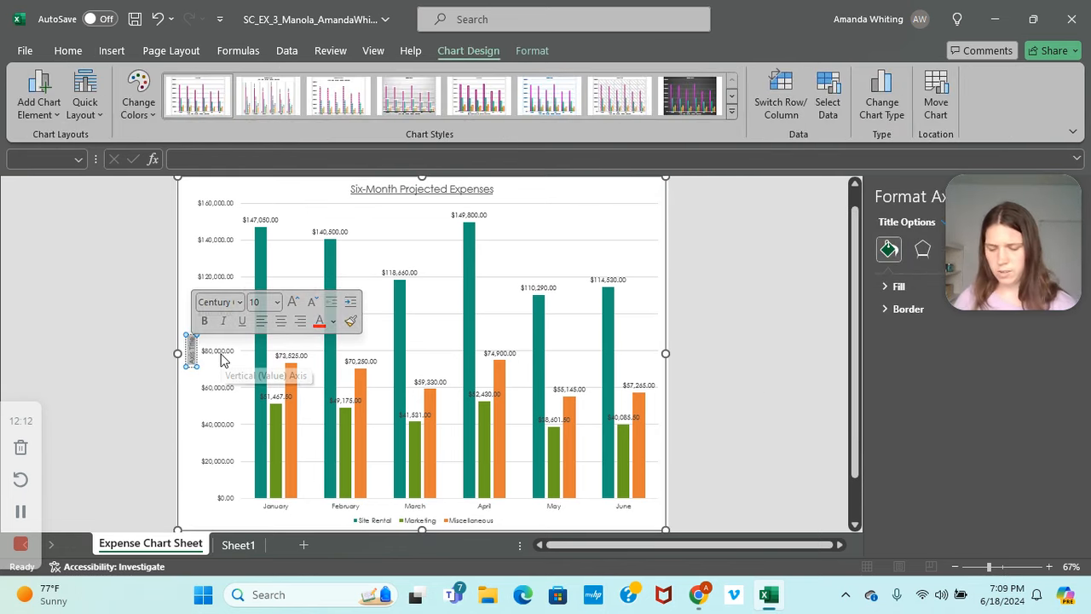
key("Delete")
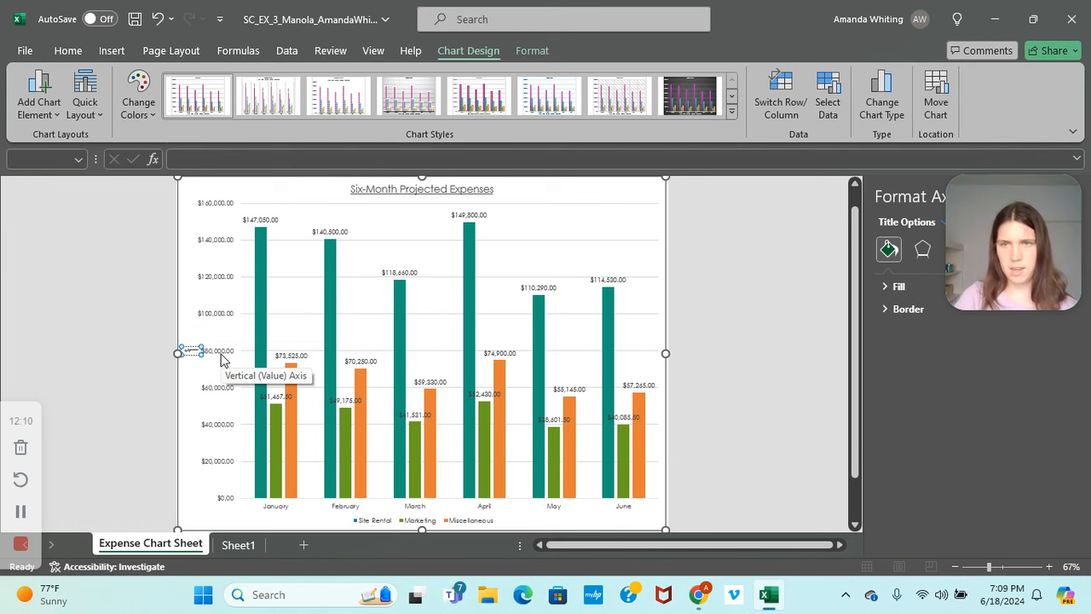
left_click(138, 393)
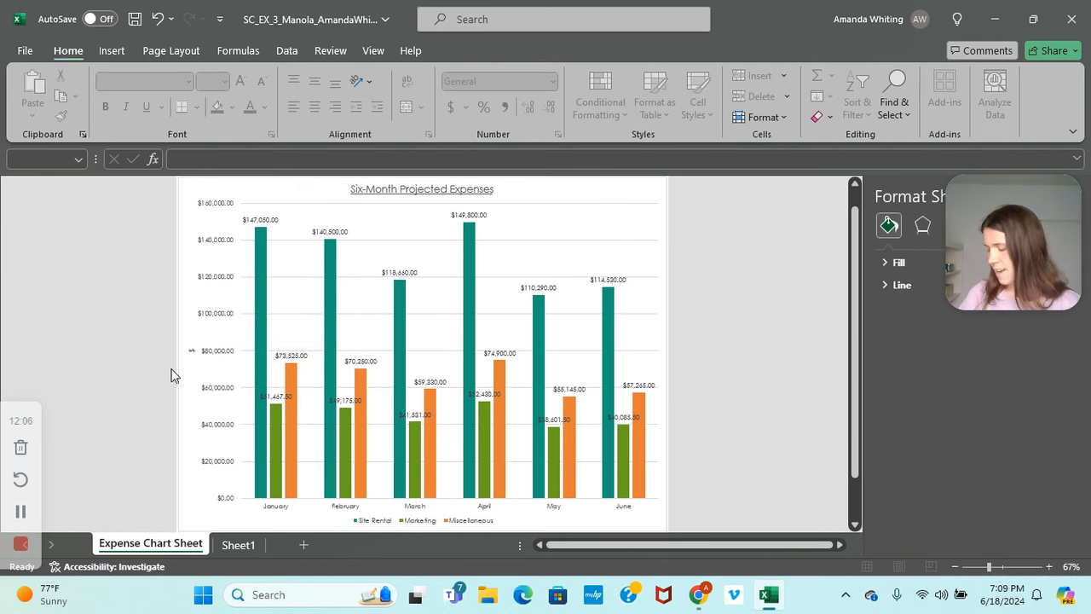
Set the text direction of the $ vertical axis title to Horizontal in its alignment options.
right_click(192, 352)
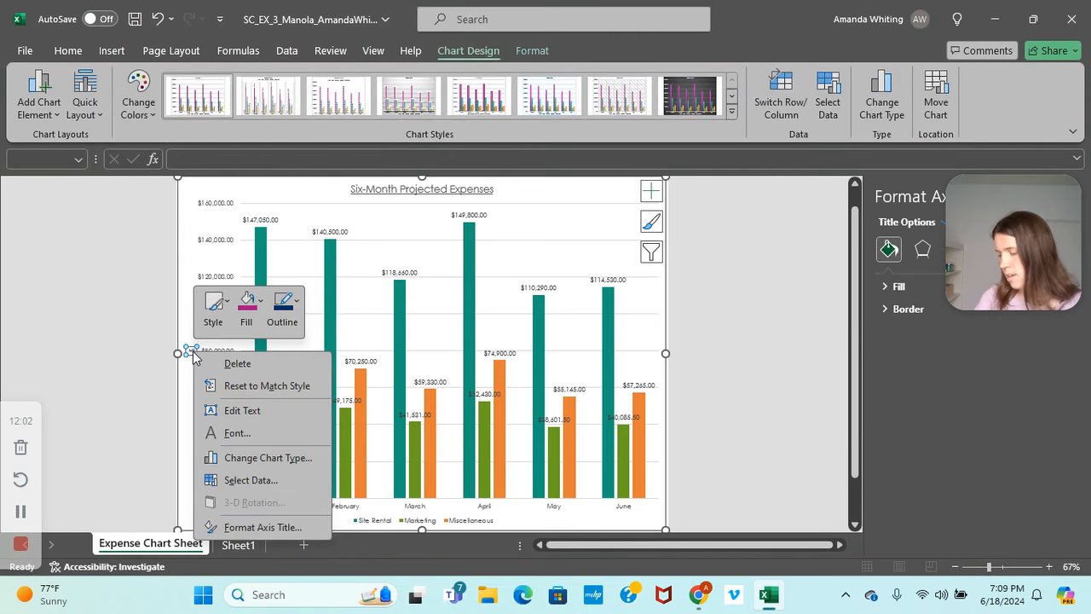
left_click(248, 526)
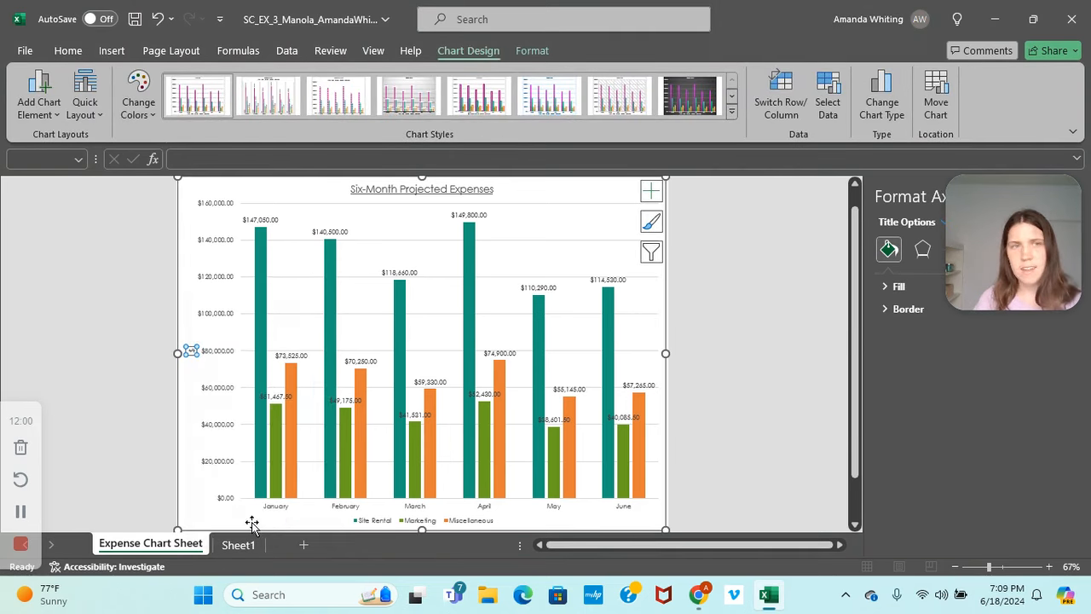
left_click_drag(989, 279, 85, 293)
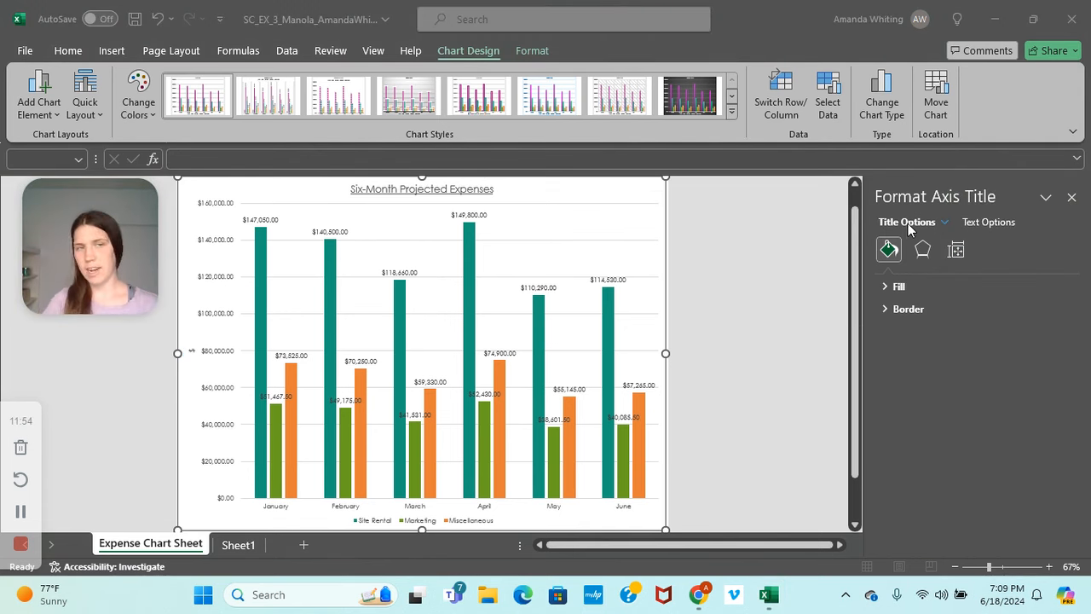
left_click(956, 249)
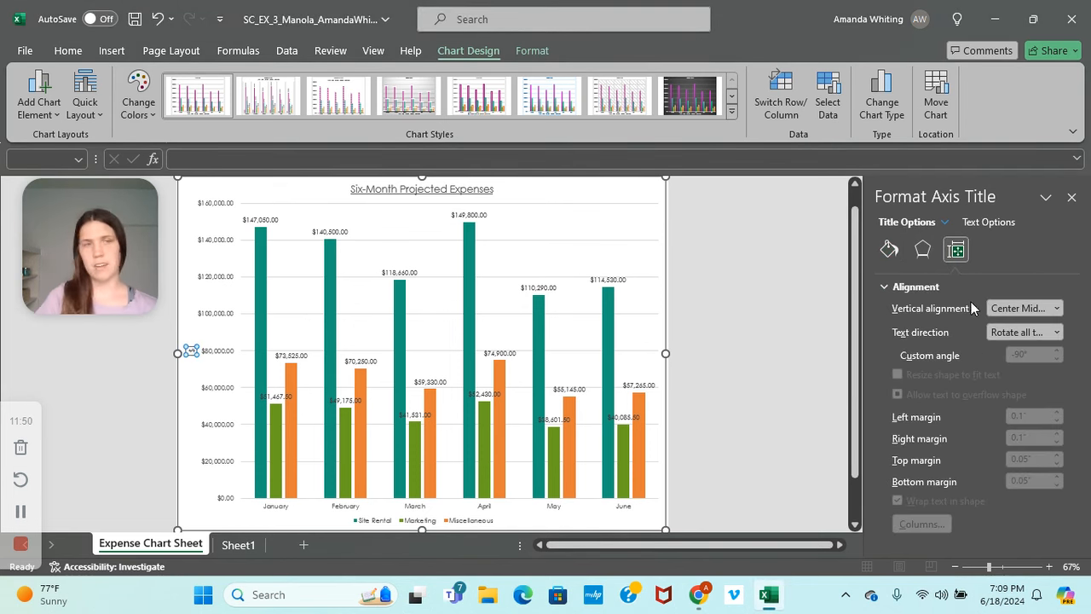
left_click(1006, 333)
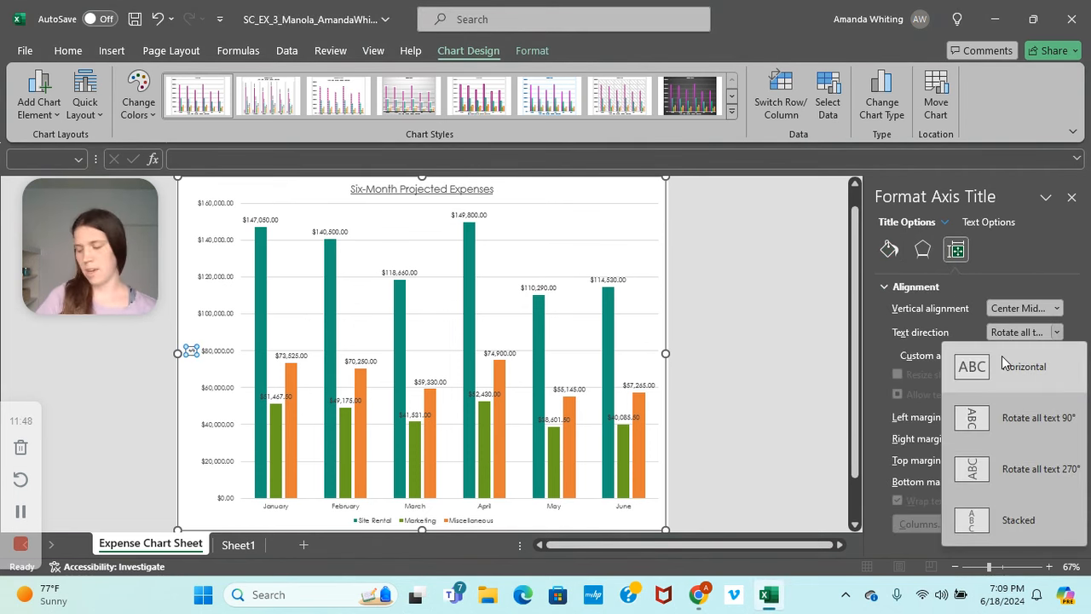
left_click(1005, 365)
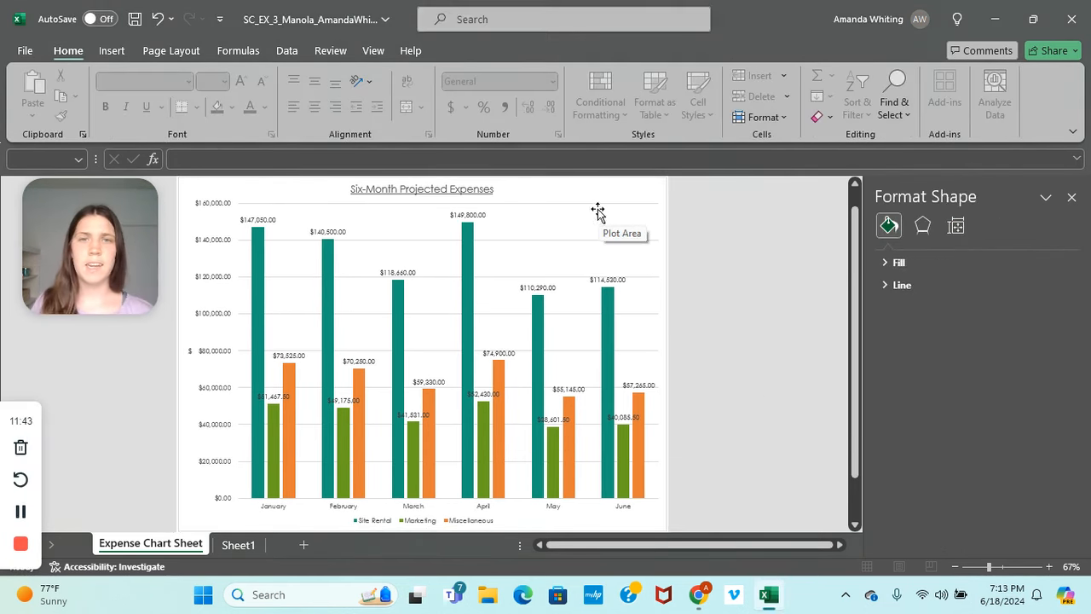
Apply the chart style with a bold blue title and gradient columns to the expense chart.
left_click(598, 206)
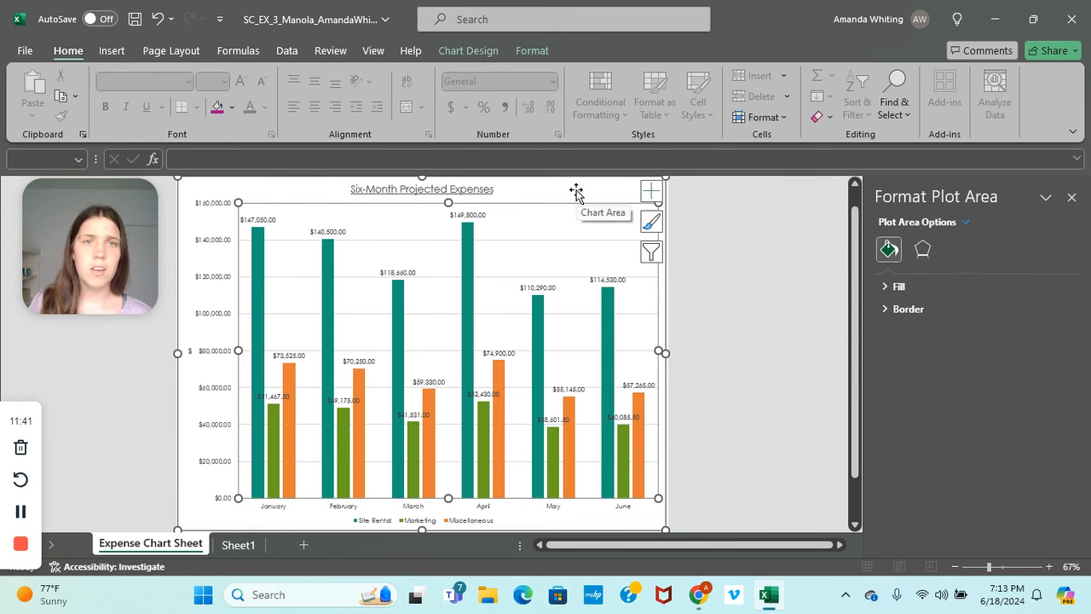
left_click(650, 221)
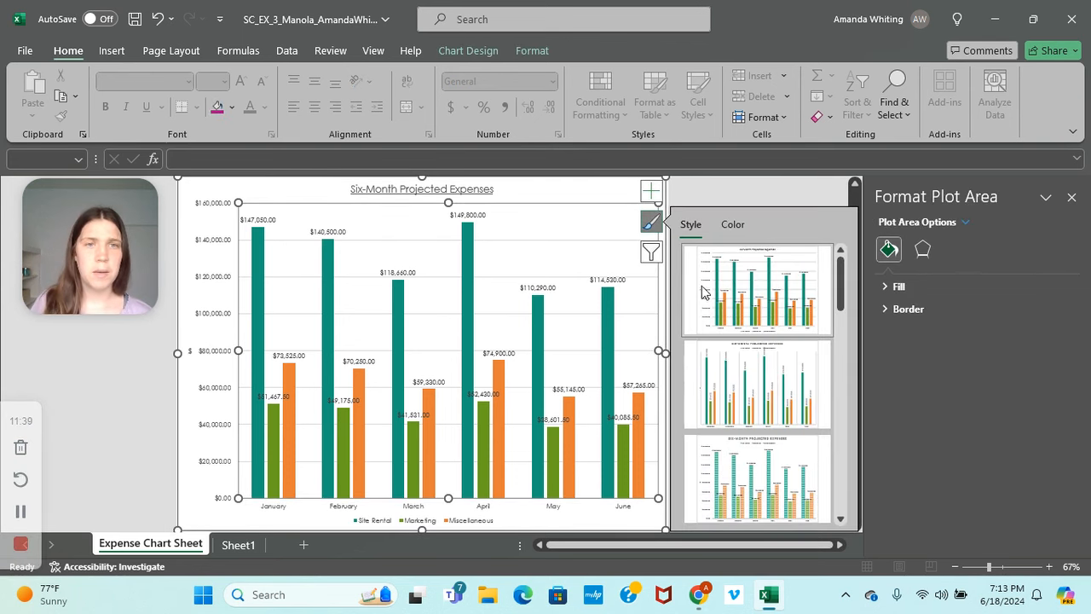
scroll(729, 308, "down", 3)
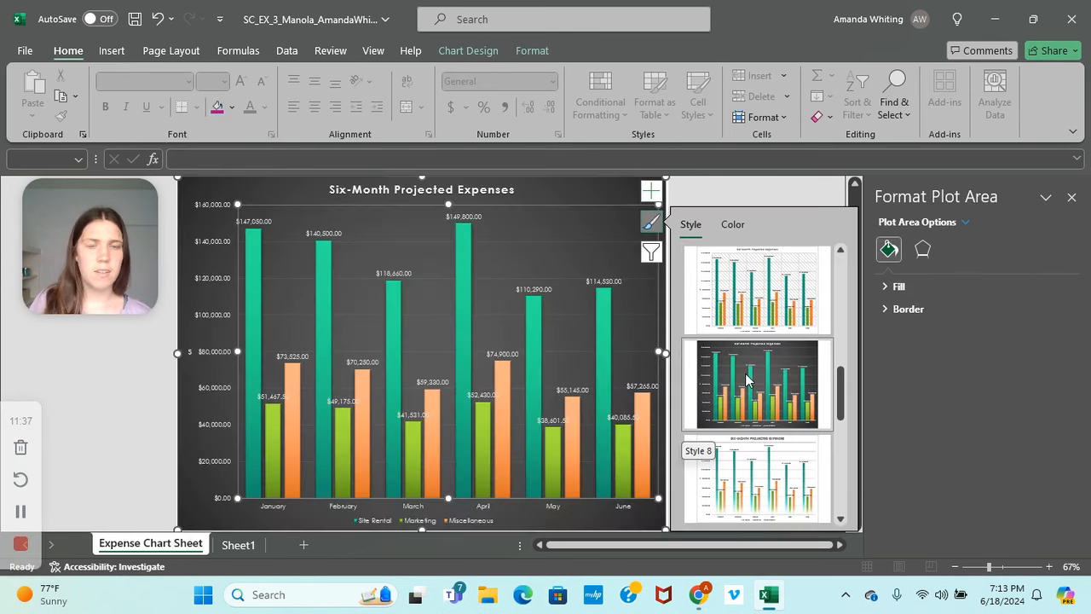
scroll(757, 303, "up", 5)
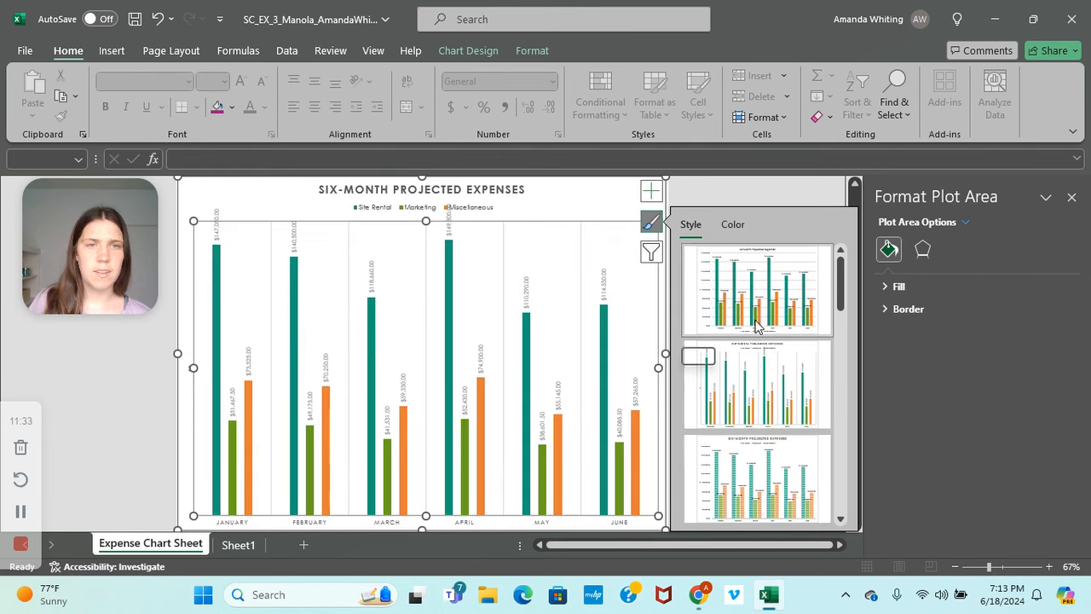
scroll(761, 365, "down", 3)
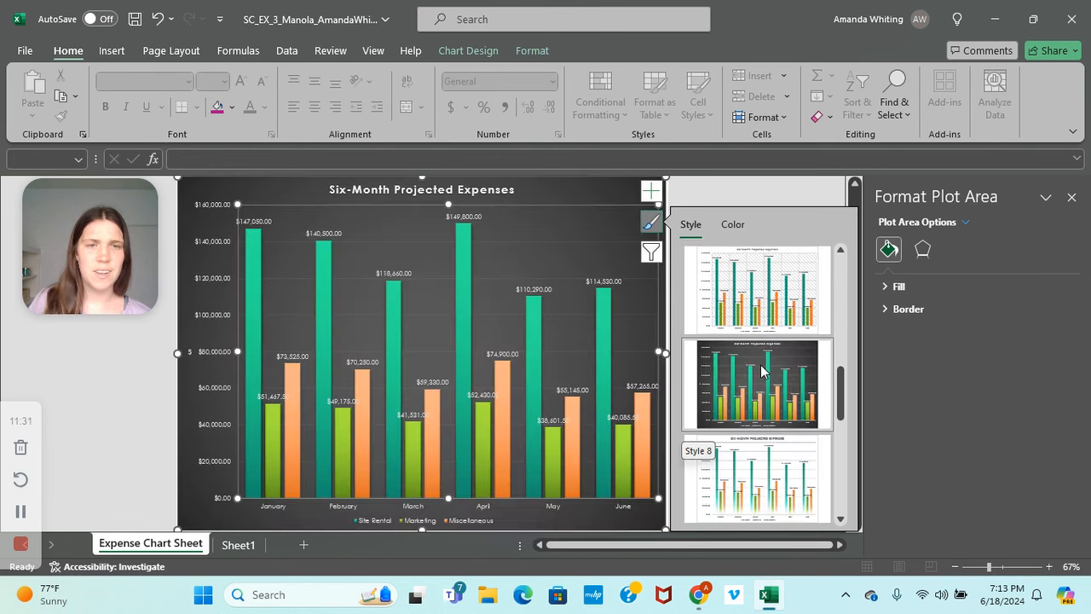
scroll(761, 368, "down", 2)
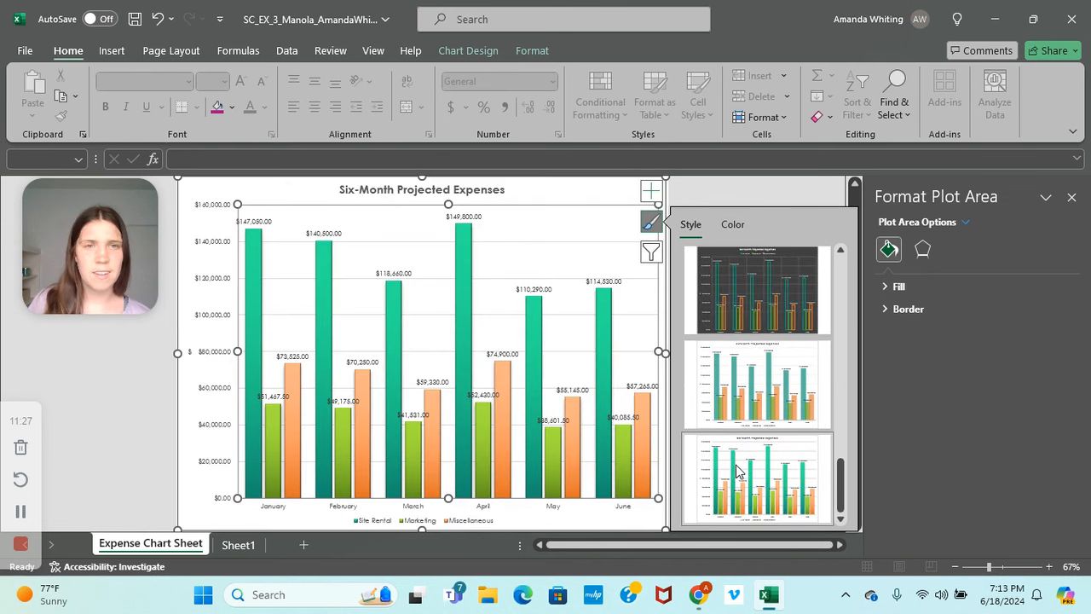
scroll(740, 451, "up", 2)
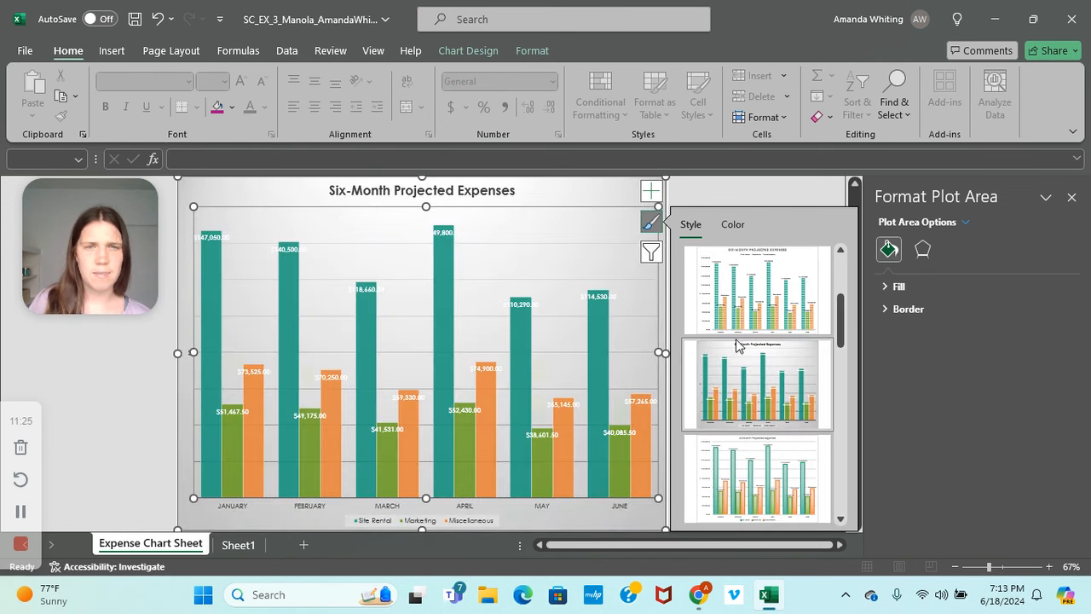
scroll(738, 341, "up", 2)
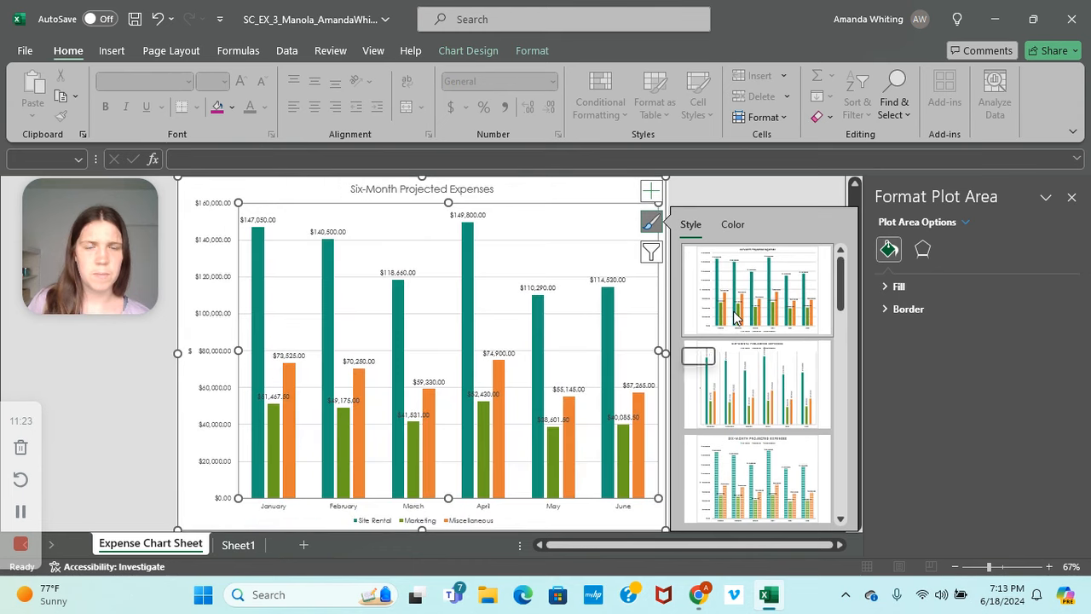
scroll(746, 461, "down", 2)
left_click(745, 461)
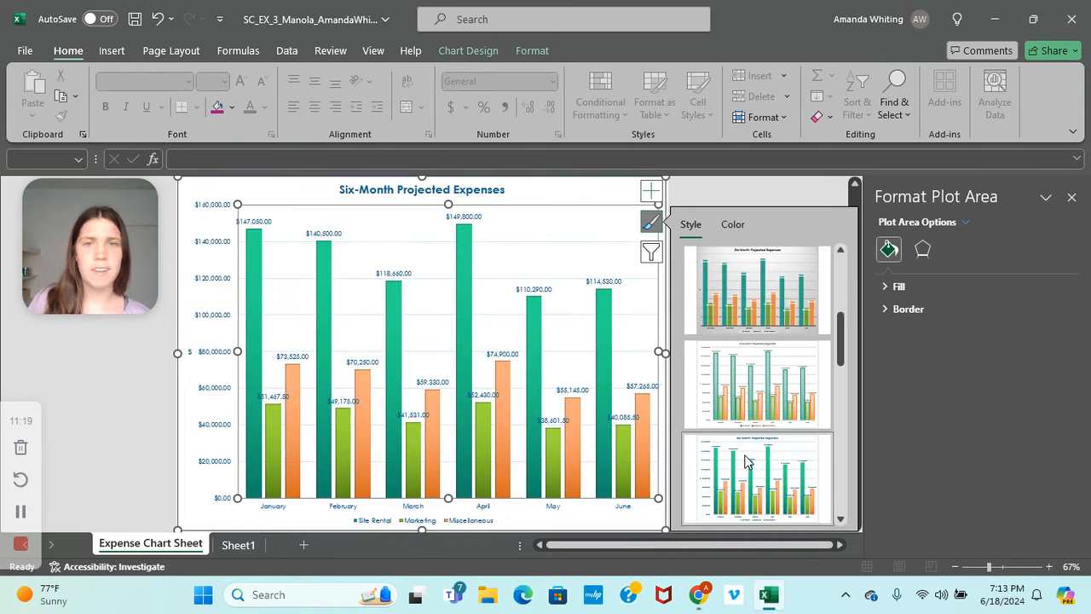
left_click(654, 222)
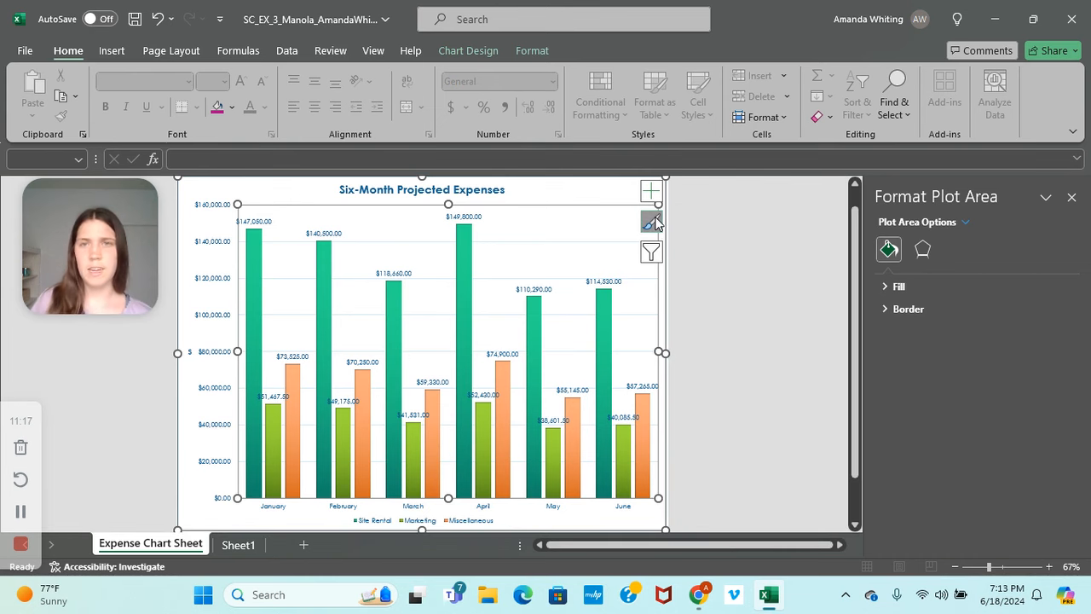
Set the vertical axis labels' currency format to 0 decimal places in the axis number options.
left_click(213, 327)
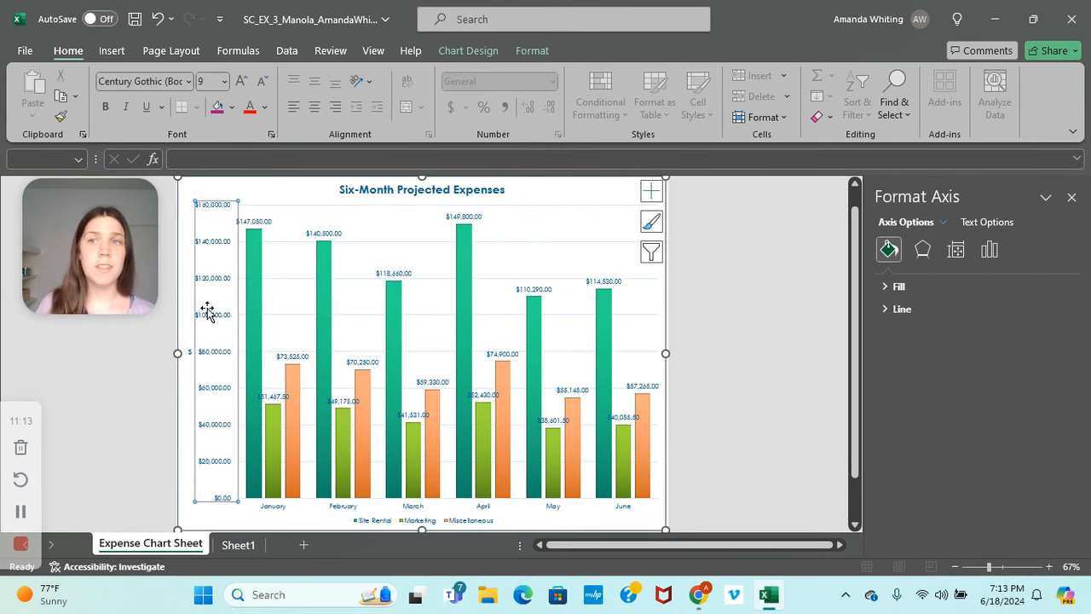
right_click(215, 319)
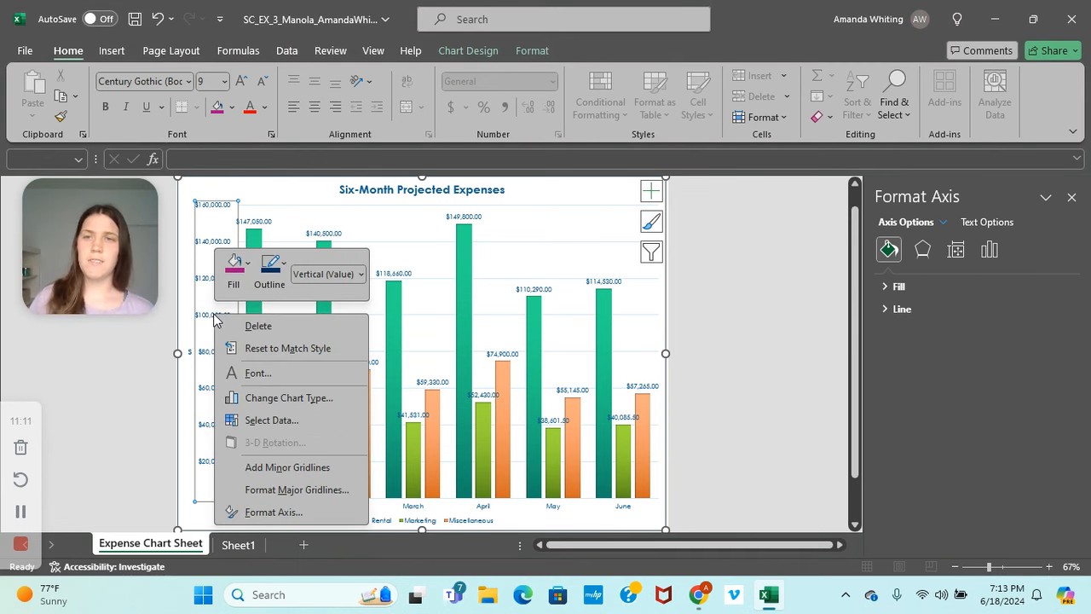
left_click(260, 512)
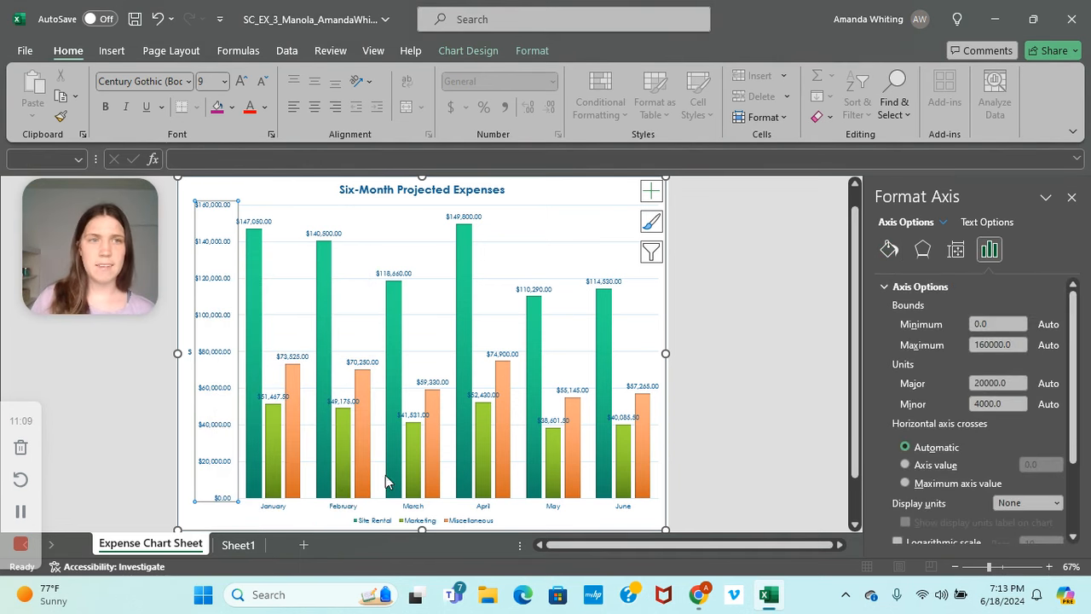
scroll(936, 333, "down", 3)
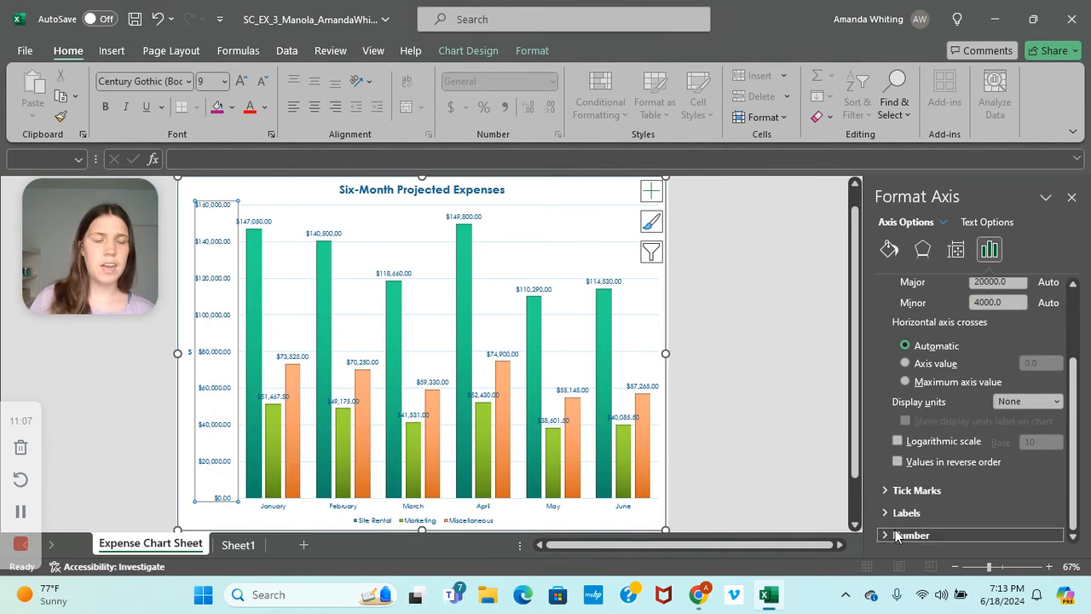
scroll(912, 499, "down", 5)
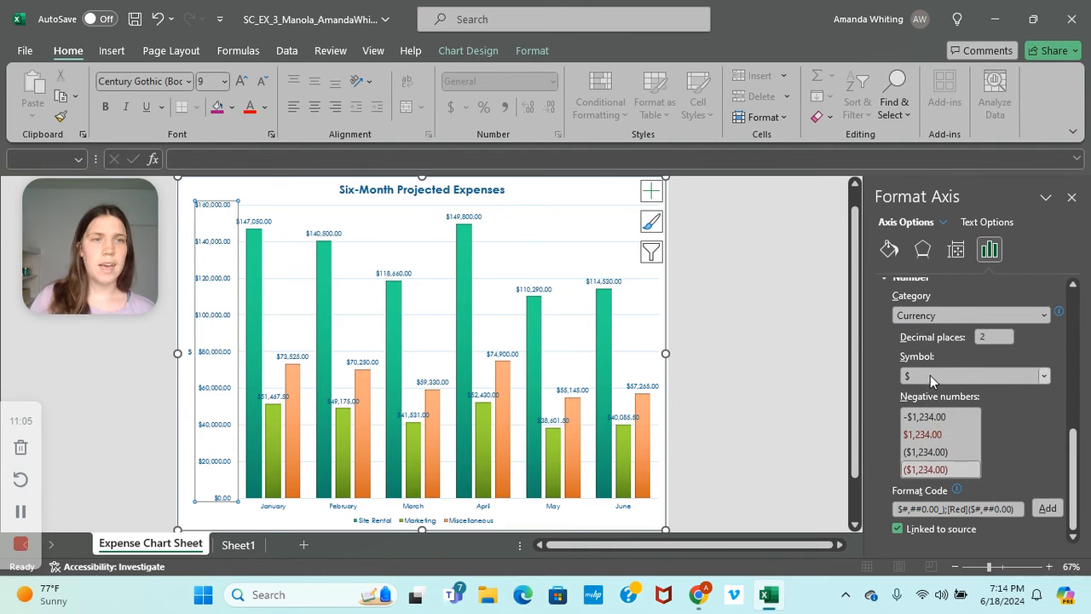
double_click(991, 338)
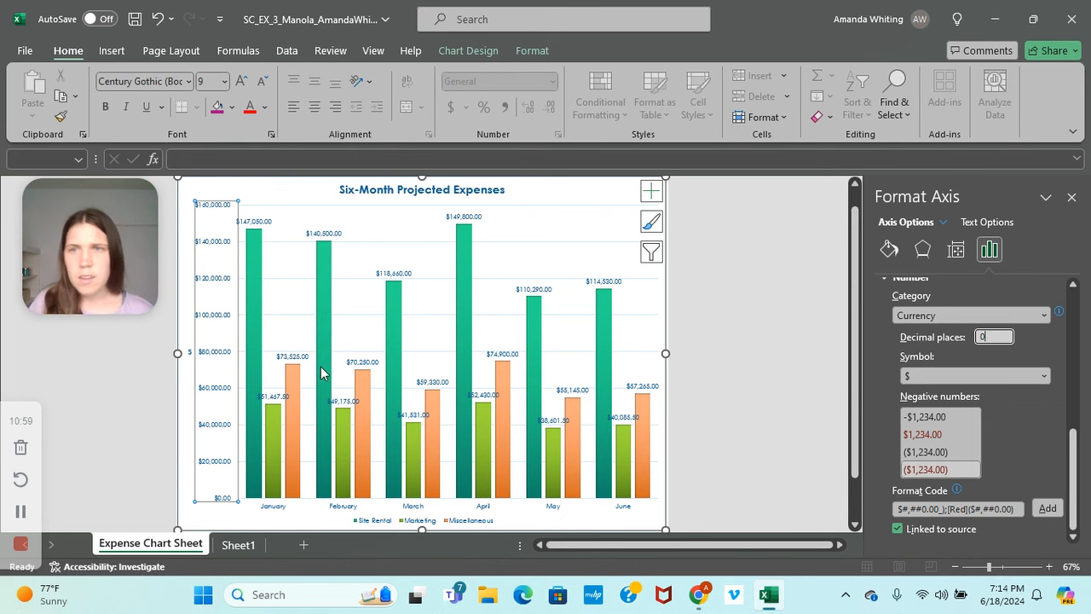
key("Return")
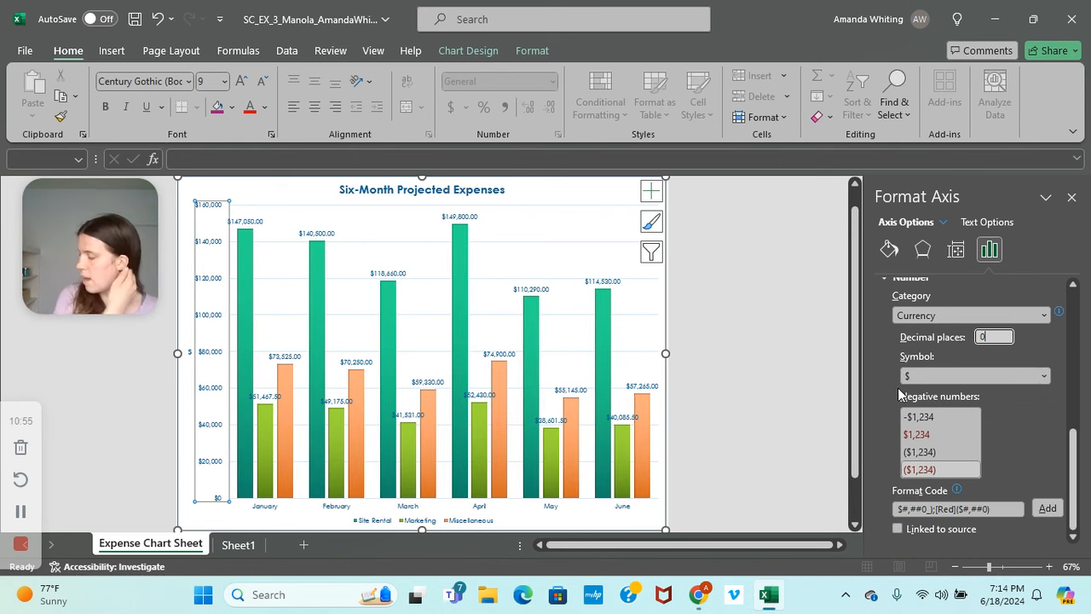
Restore all series in the chart filter, bringing Bonus and Salary back into the expense chart.
left_click(653, 196)
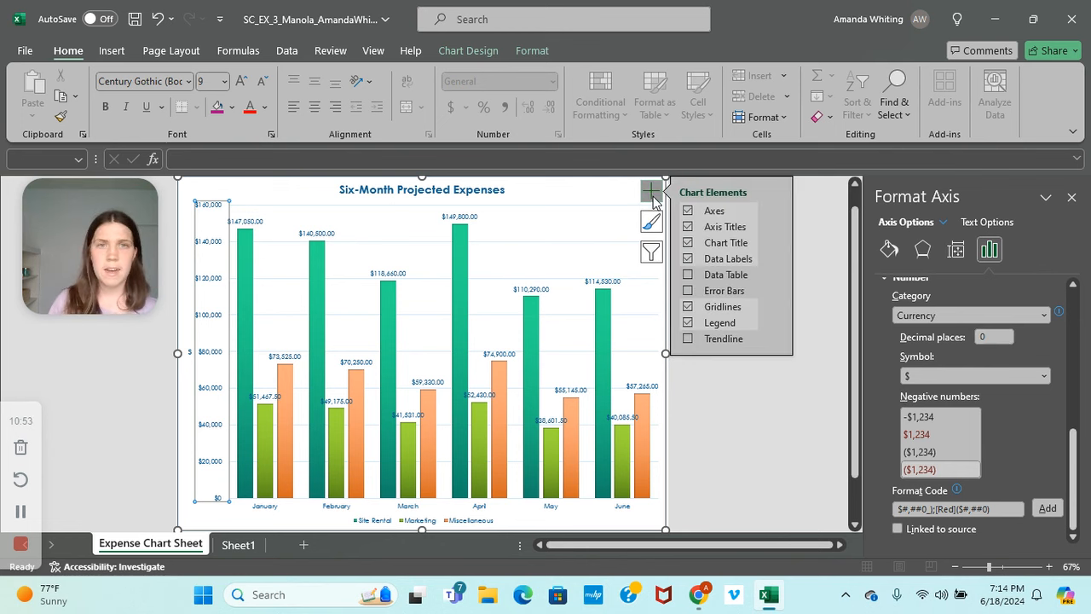
left_click(652, 251)
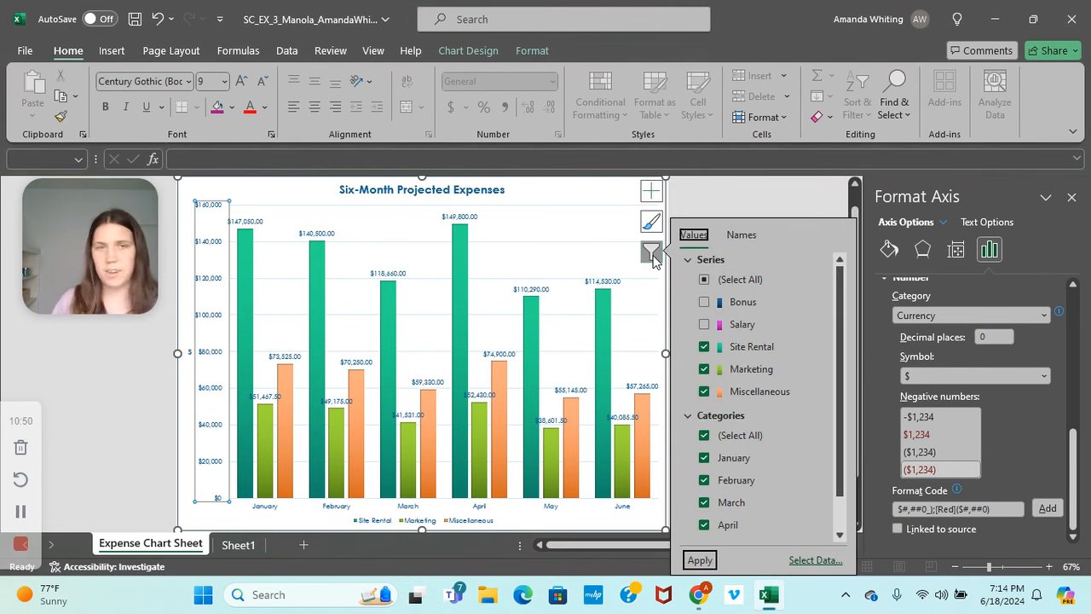
left_click(704, 280)
left_click(704, 281)
left_click(699, 559)
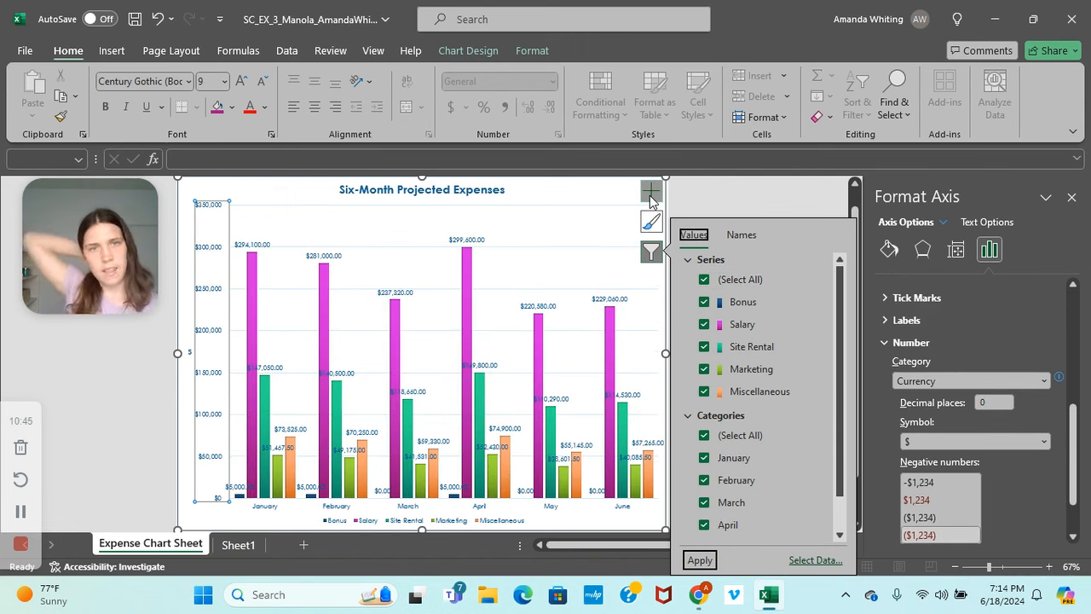
Remove the data labels from the expense chart.
left_click(650, 195)
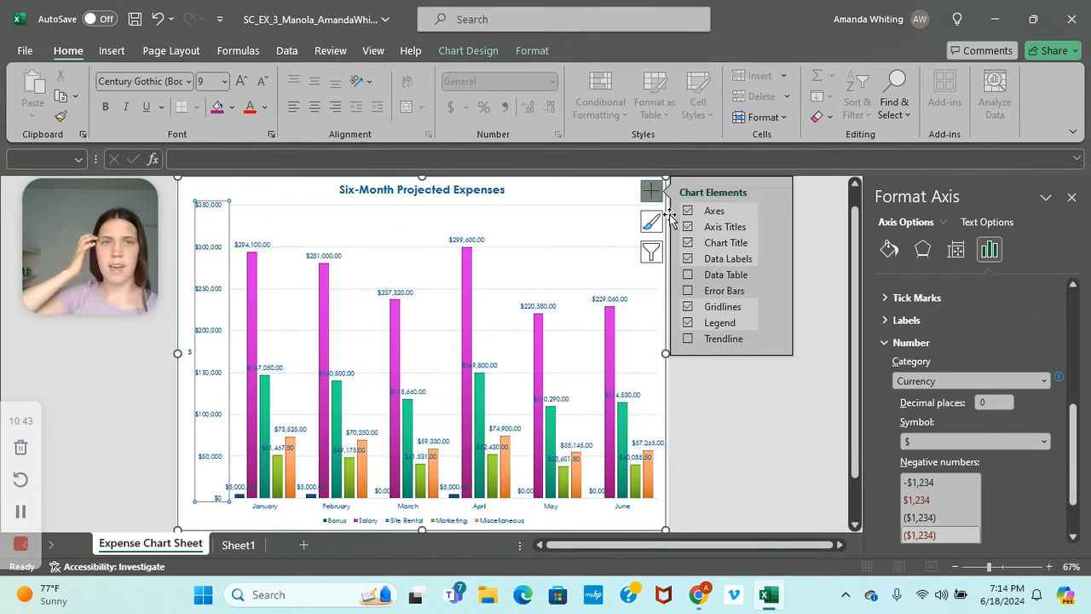
left_click(688, 259)
left_click(698, 376)
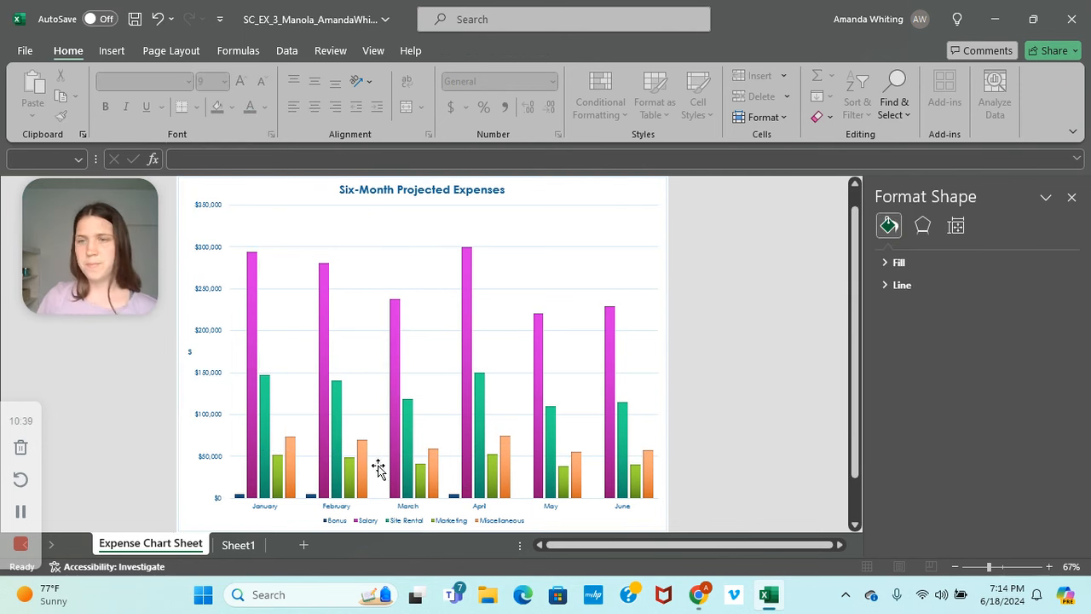
Set the tab color of Expense Chart Sheet to the theme color Dark Blue, Text 2.
right_click(158, 548)
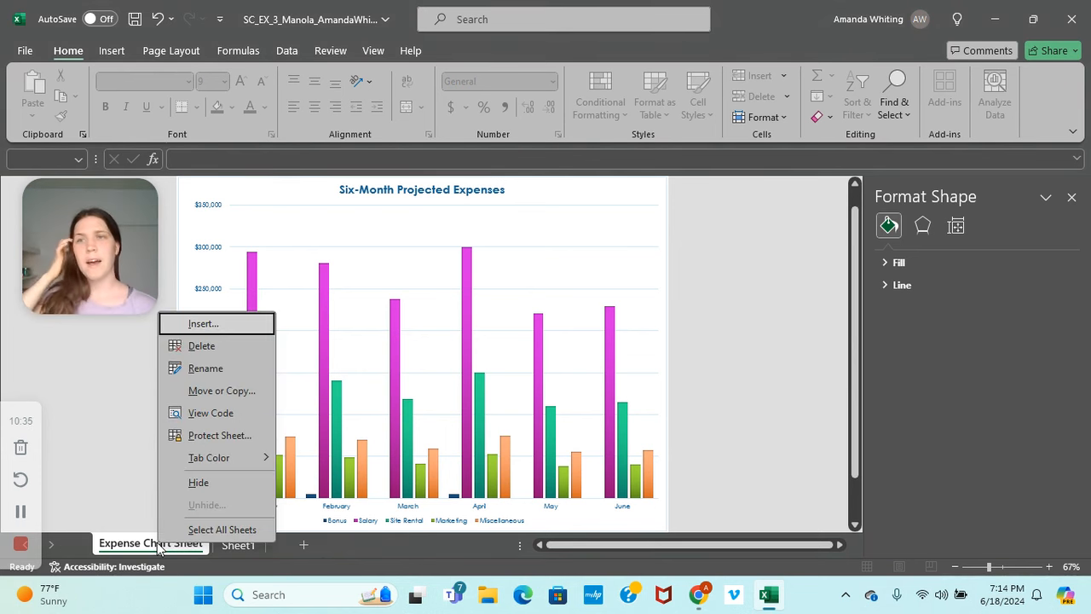
mouse_move(209, 458)
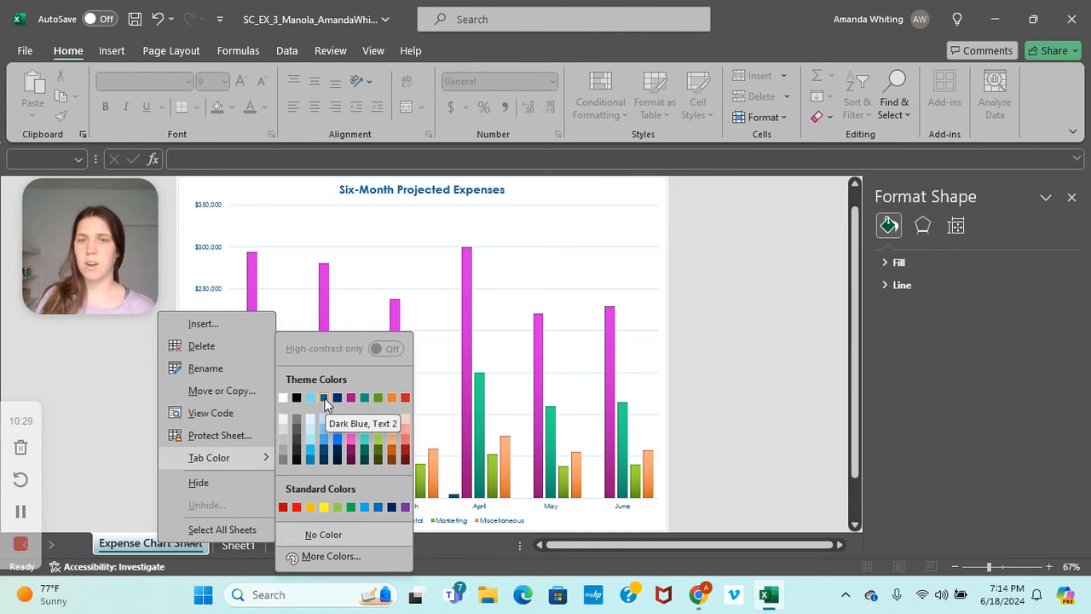
left_click(324, 399)
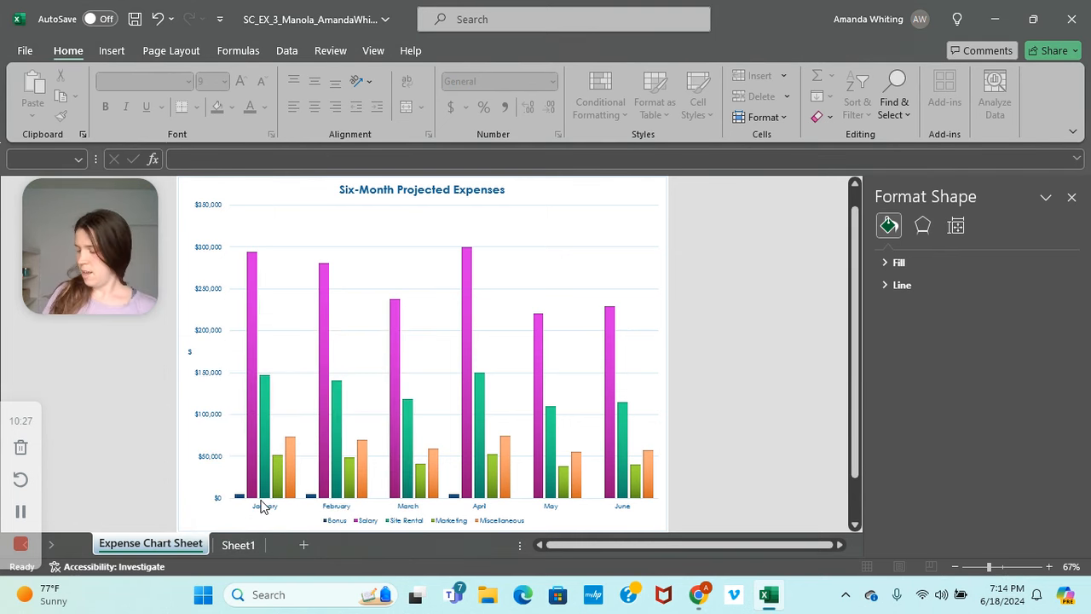
Rename the Sheet1 worksheet as Six-Month Financial Projection.
left_click(240, 544)
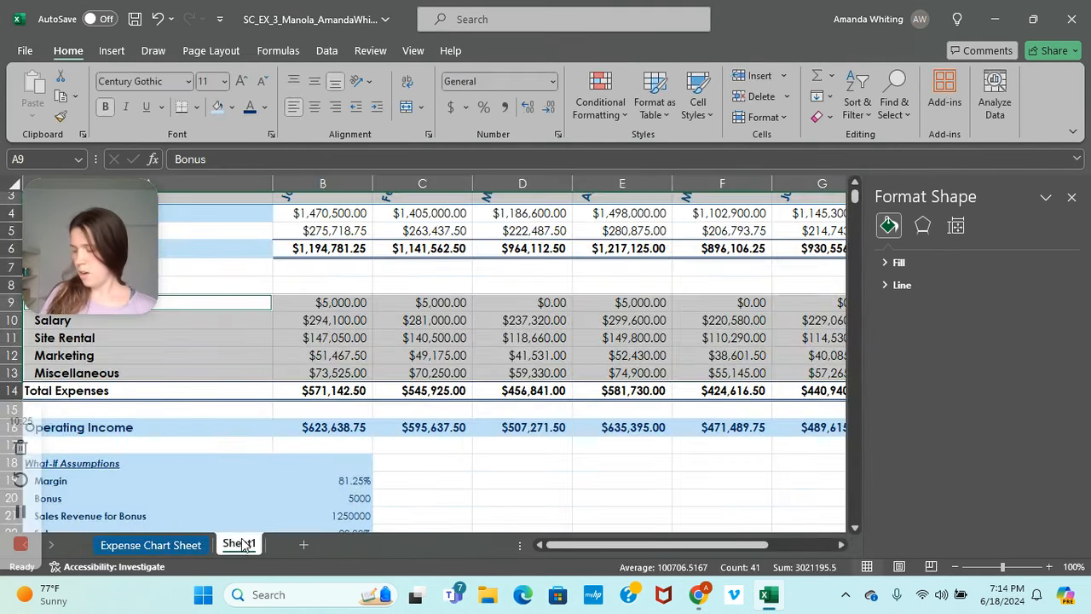
double_click(238, 544)
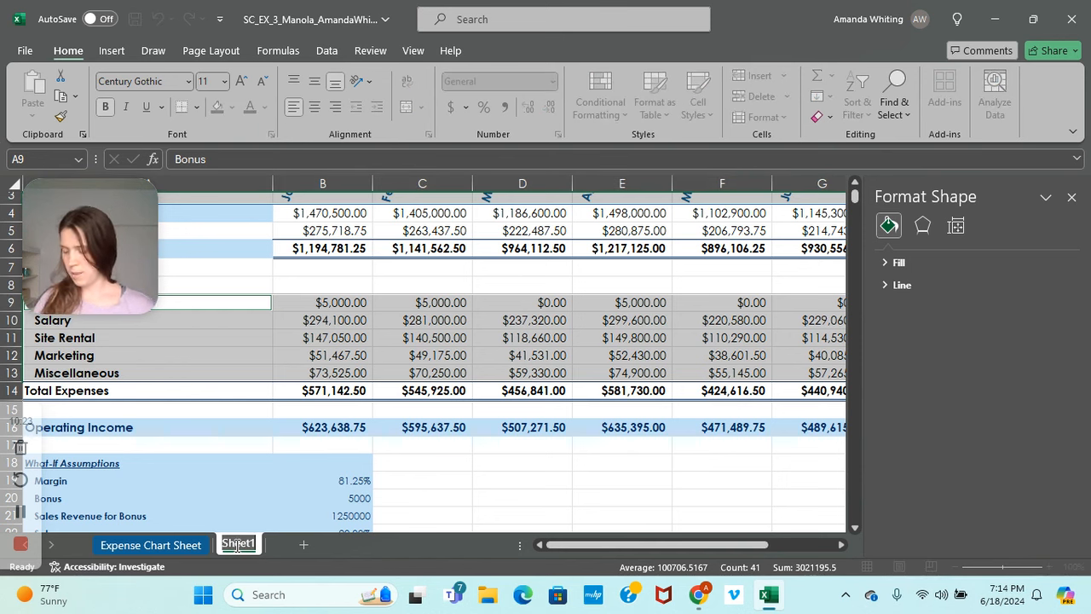
type("Six")
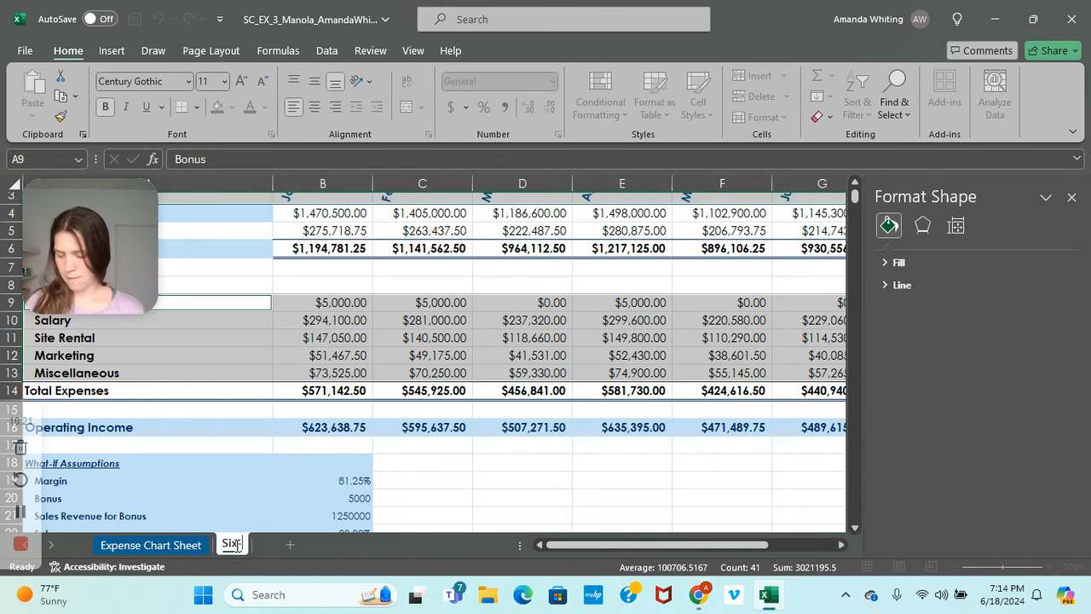
type(" Month")
type(" Fian")
key("BackSpace")
key("BackSpace")
type("na")
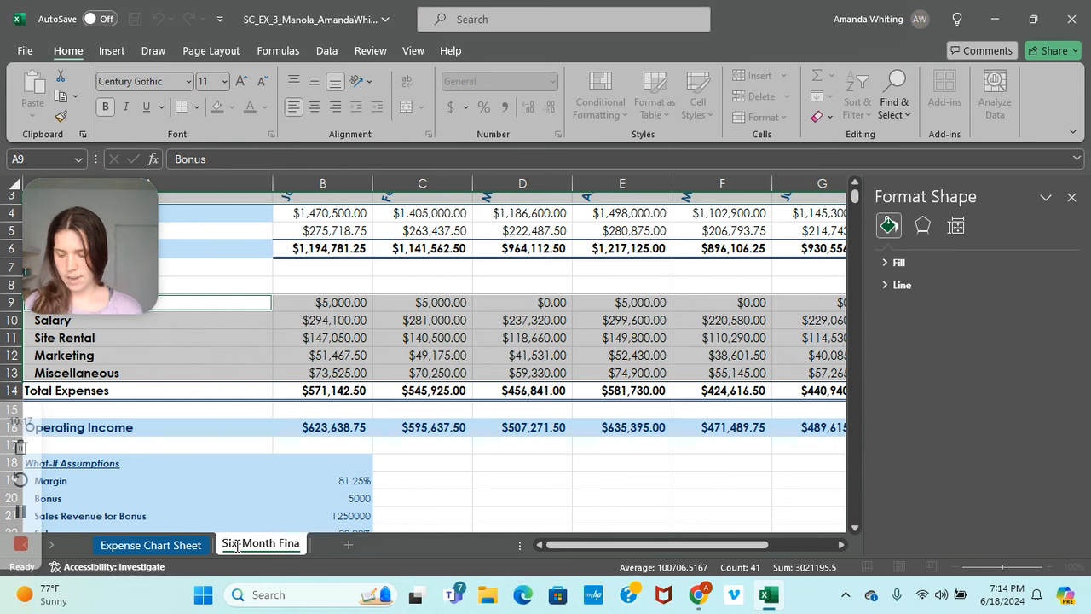
type("ncial Projection")
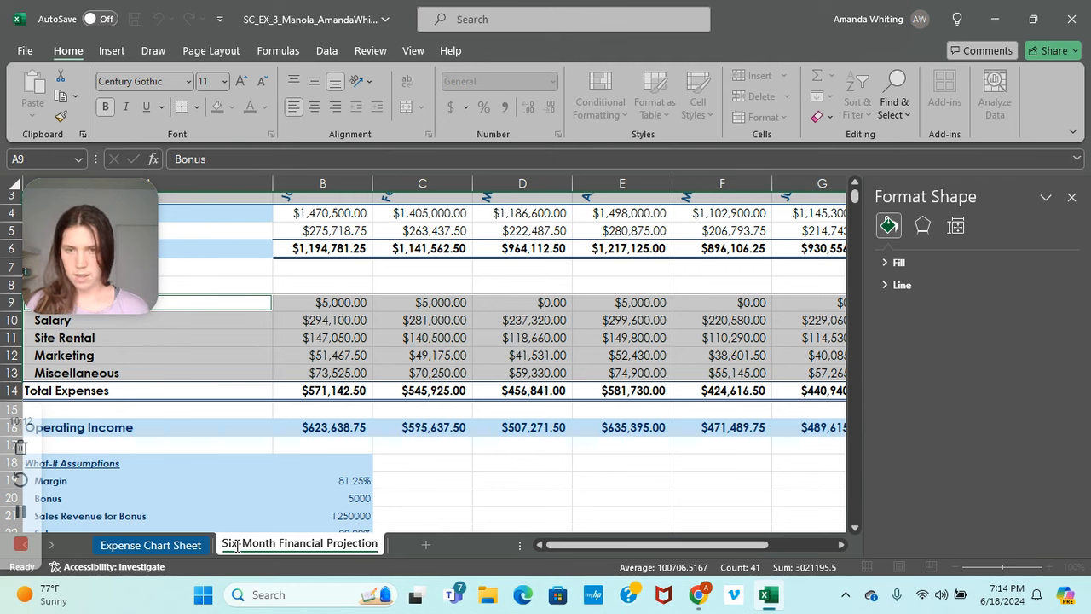
key("Return")
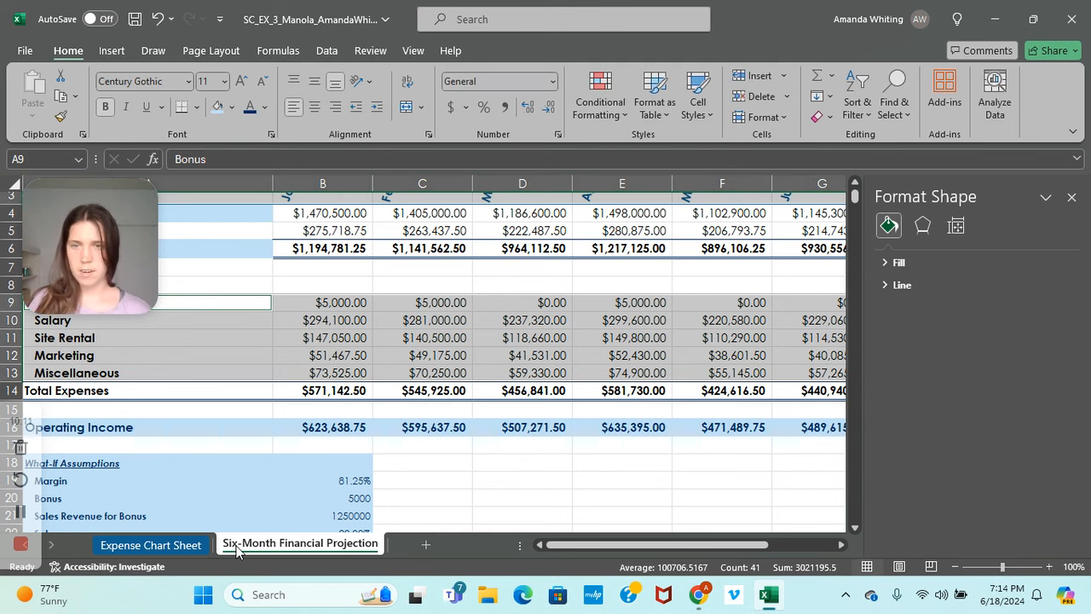
Set the tab color of the Six-Month Financial Projection sheet to the theme color Light Turquoise, Background 2.
right_click(238, 550)
mouse_move(288, 435)
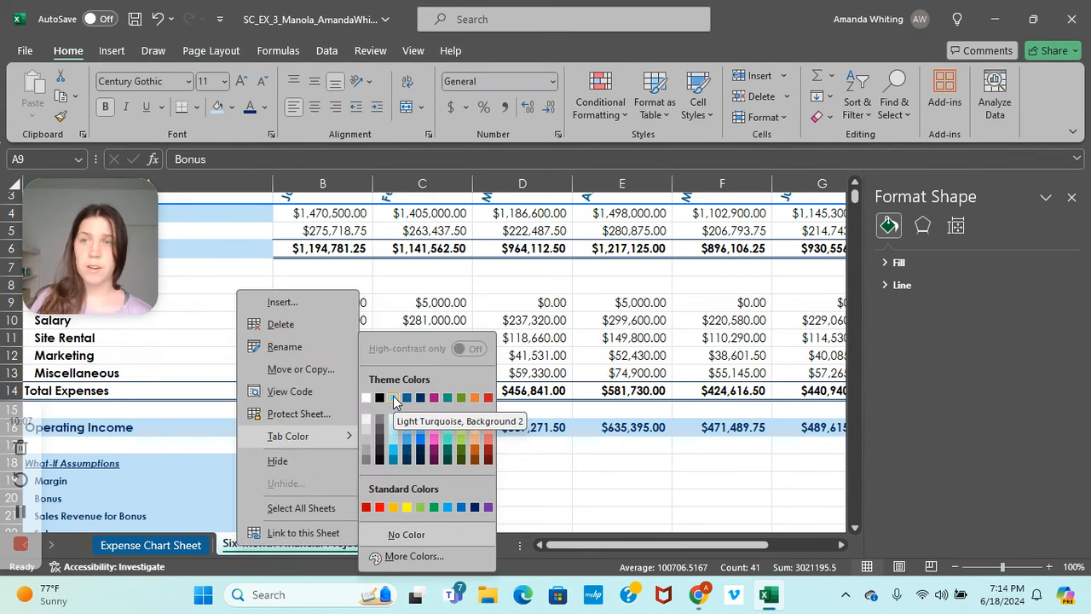
left_click(393, 397)
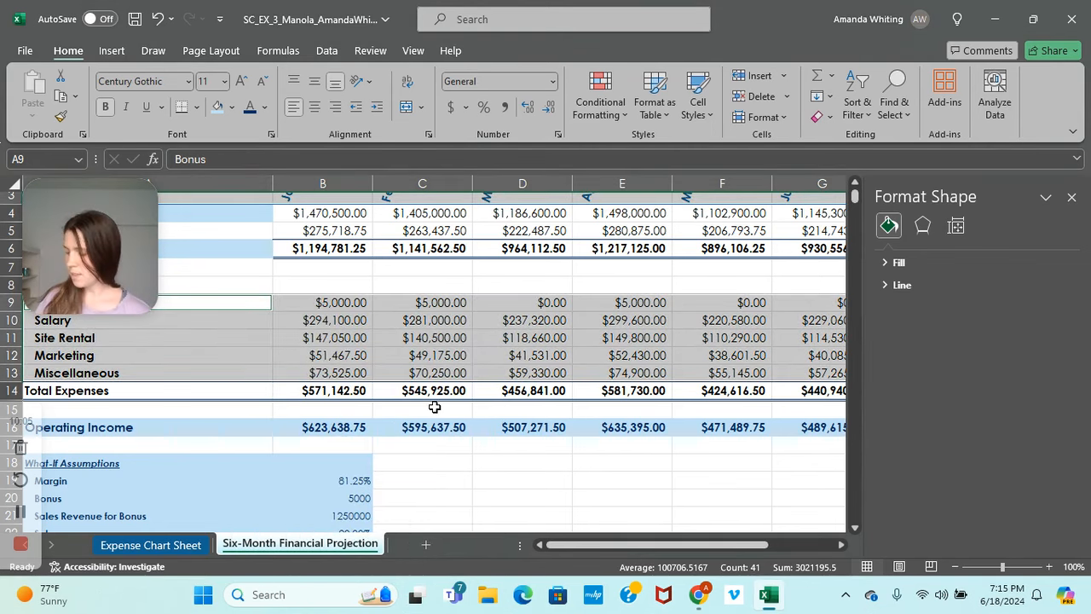
Move Expense Chart Sheet after the Six-Month Financial Projection sheet in the tab order.
left_click(176, 545)
left_click_drag(176, 547, 391, 546)
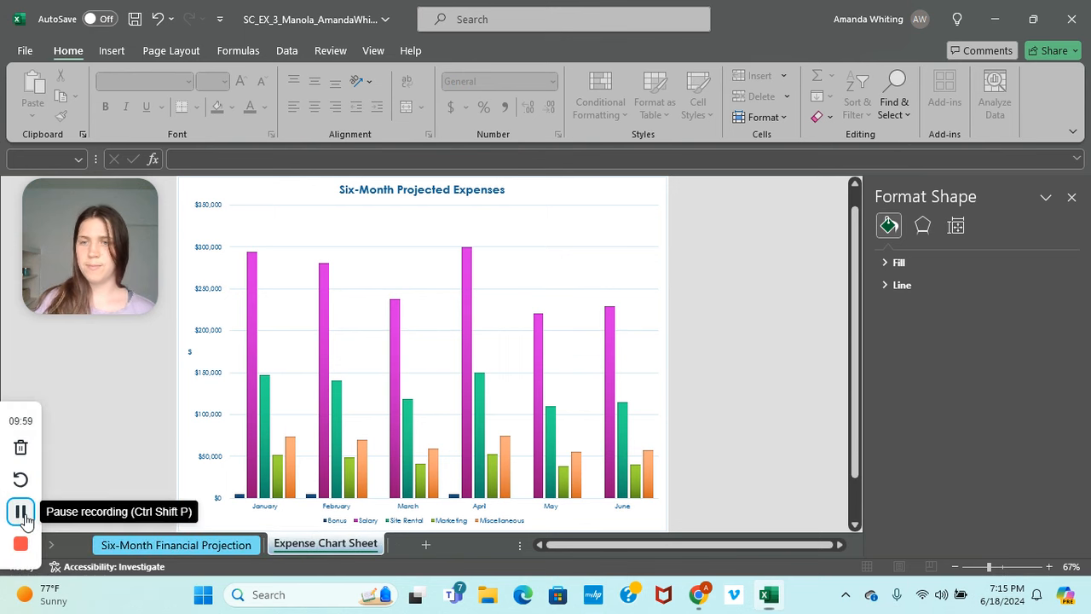
left_click(20, 512)
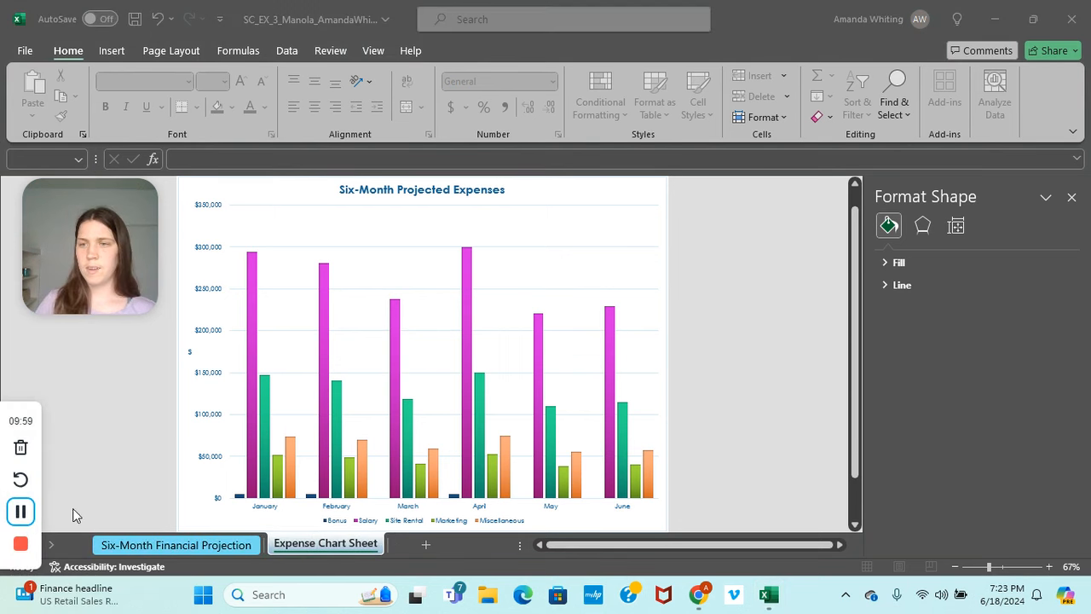
Set the Six-Month Financial Projection sheet to print in landscape orientation with all columns fitted on one page.
left_click(194, 545)
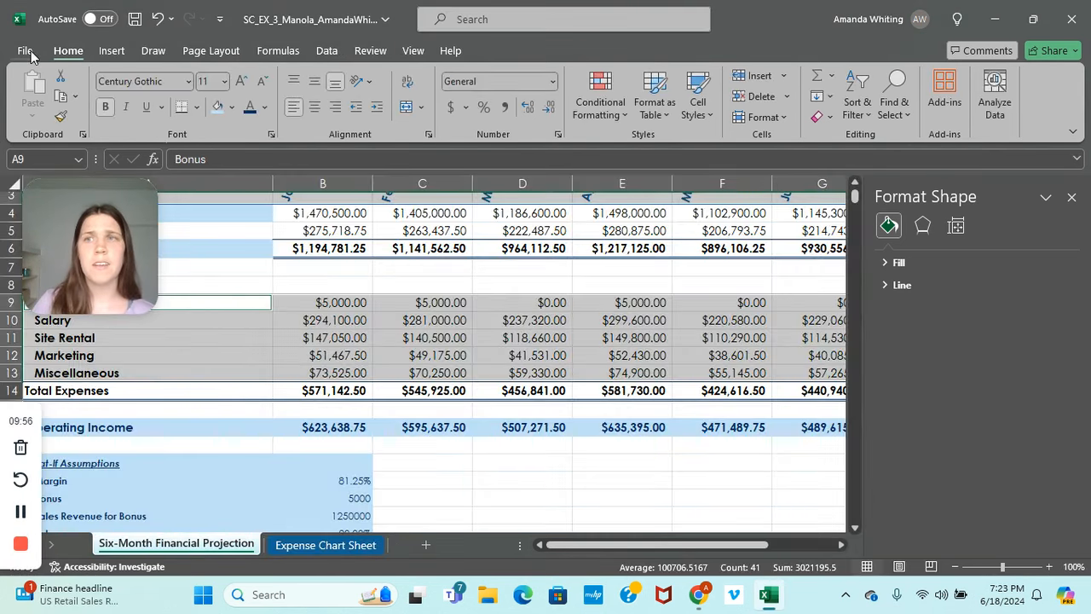
left_click(25, 51)
left_click_drag(88, 244, 195, 114)
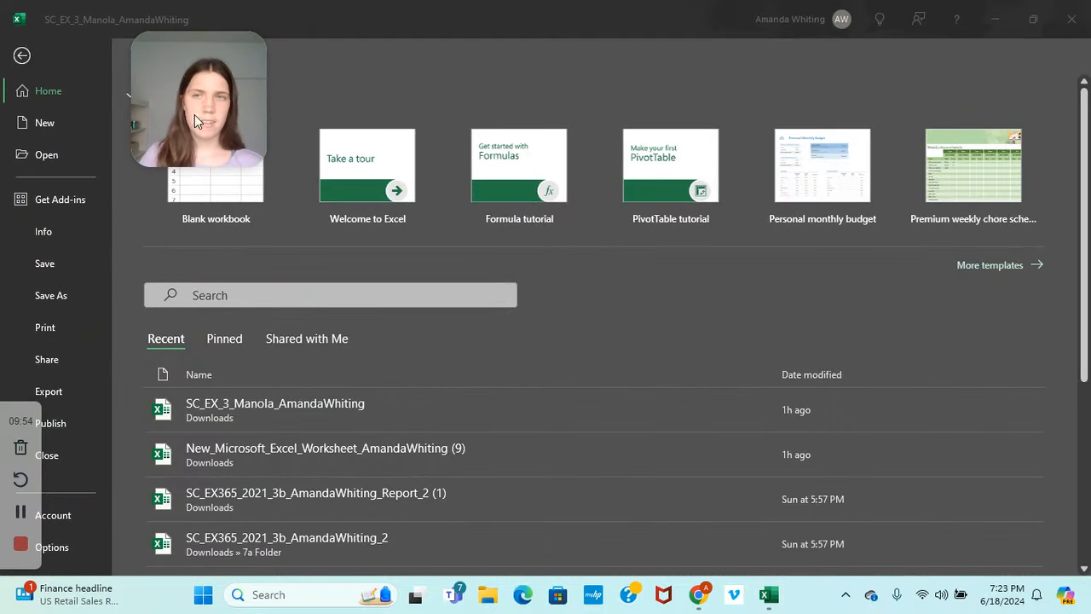
left_click(47, 327)
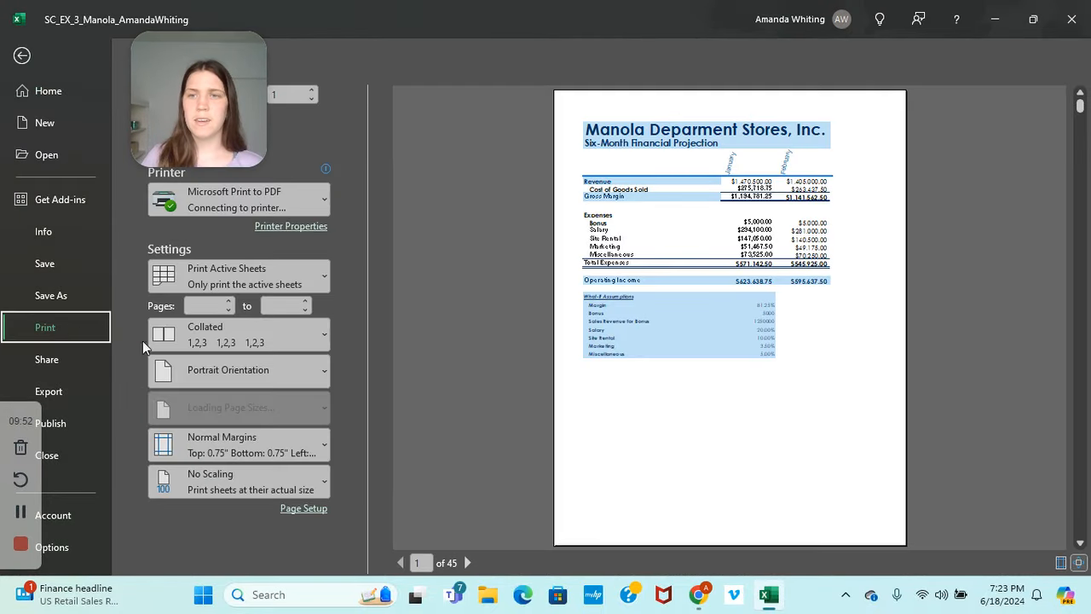
left_click(222, 375)
left_click(214, 448)
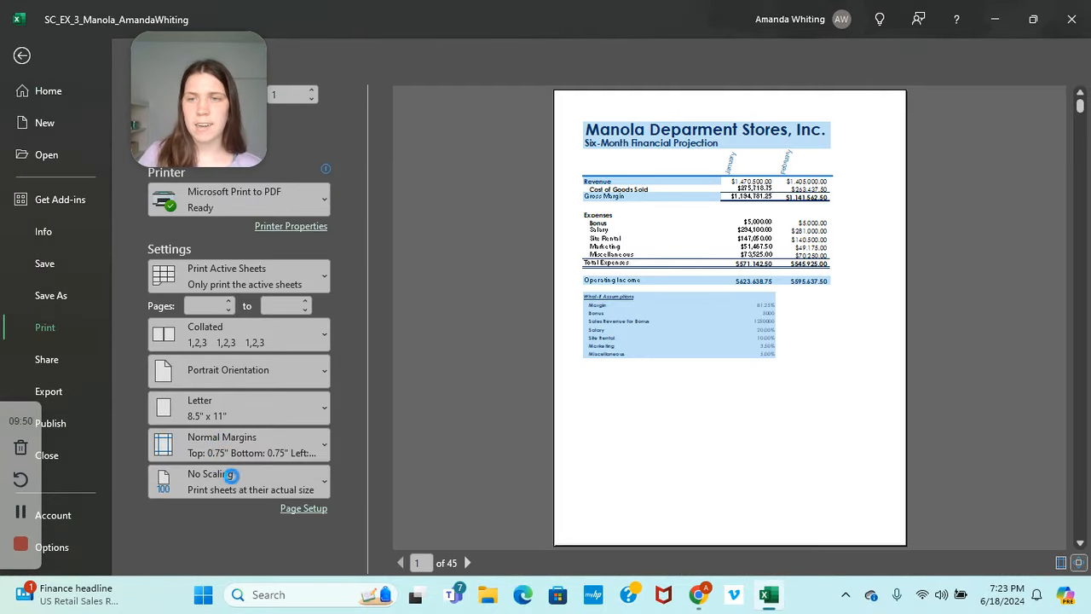
left_click(232, 483)
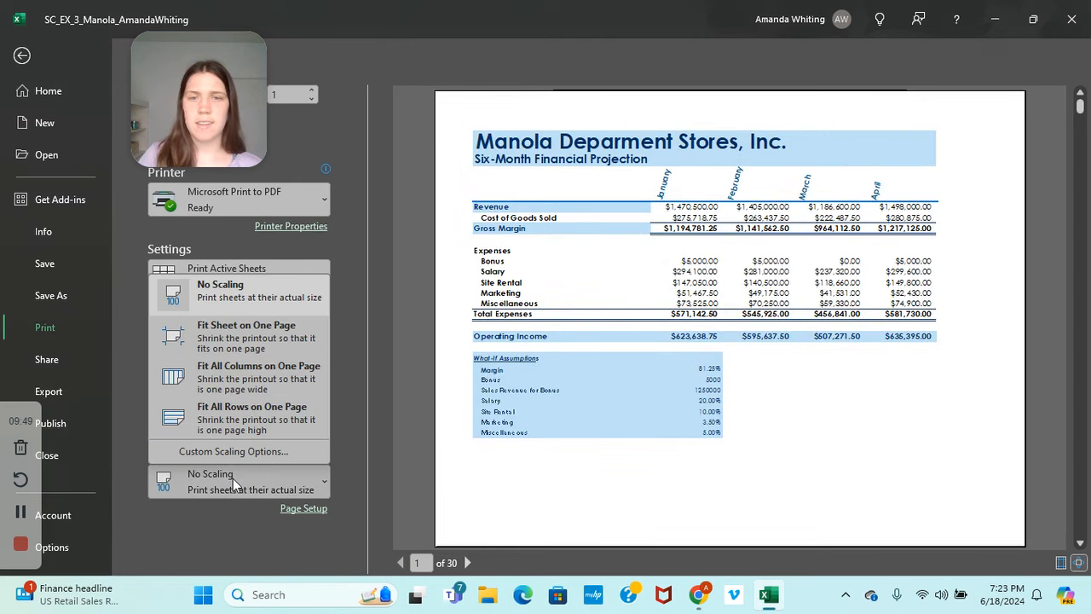
left_click(223, 380)
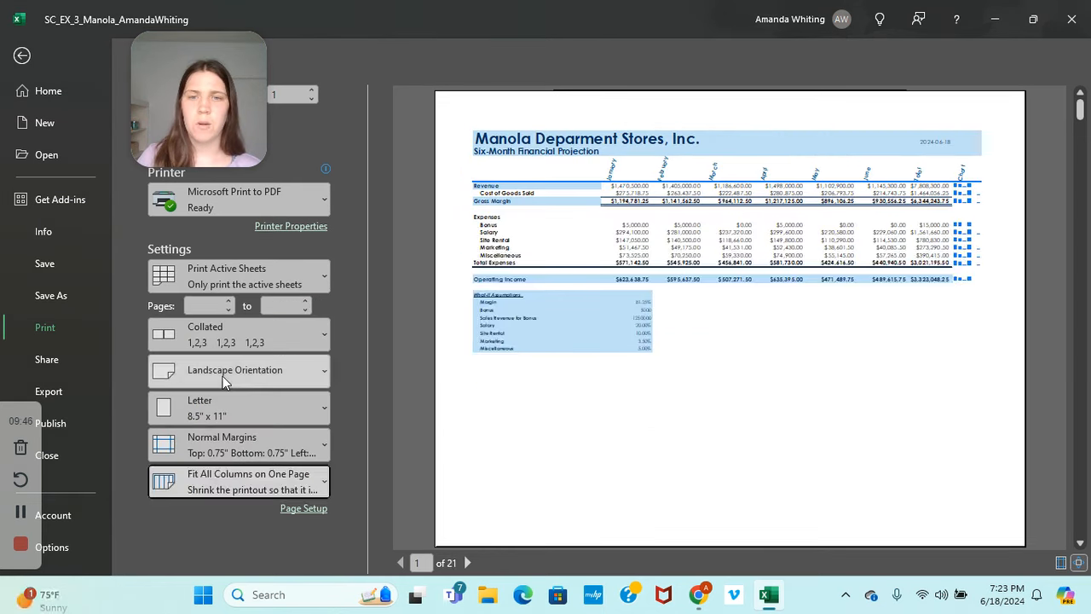
left_click(22, 55)
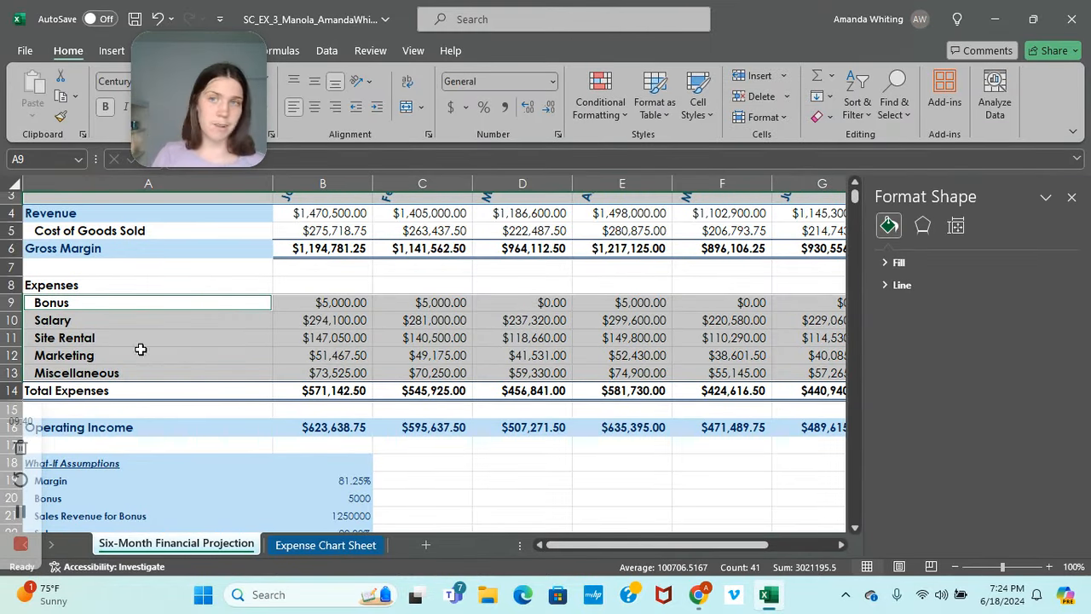
Read the graded report's feedback on cell A1 and compare it with the title in the Six-Month Financial Projection sheet.
left_click(20, 514)
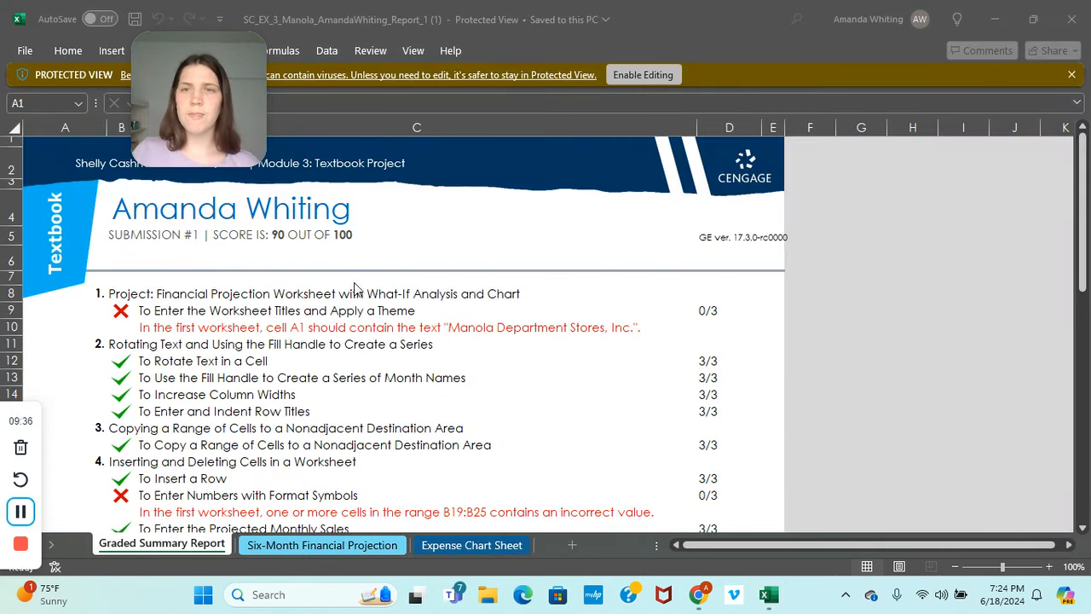
left_click(450, 329)
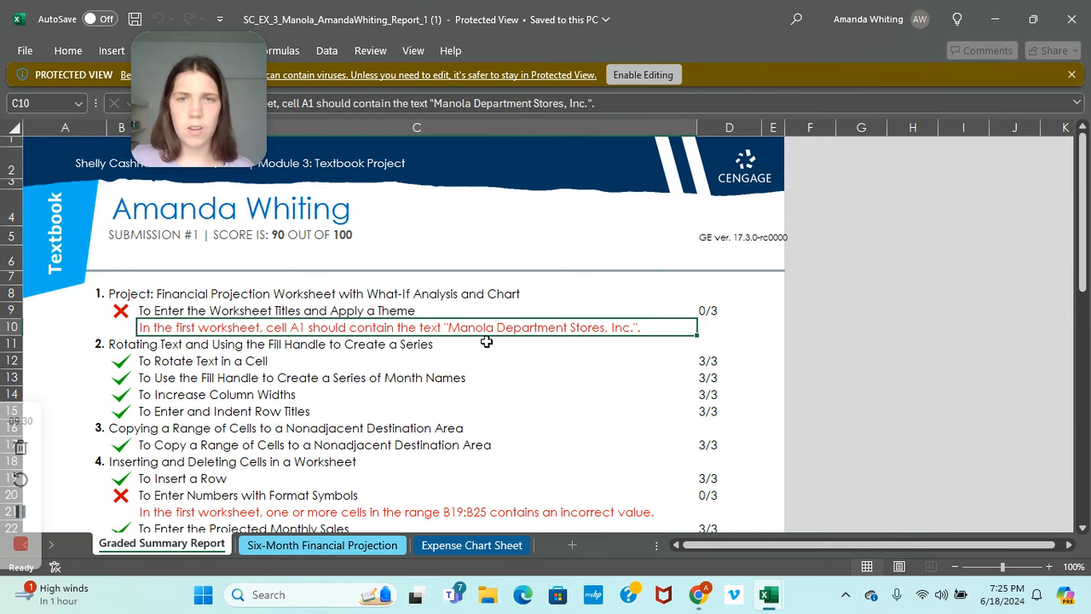
left_click(382, 546)
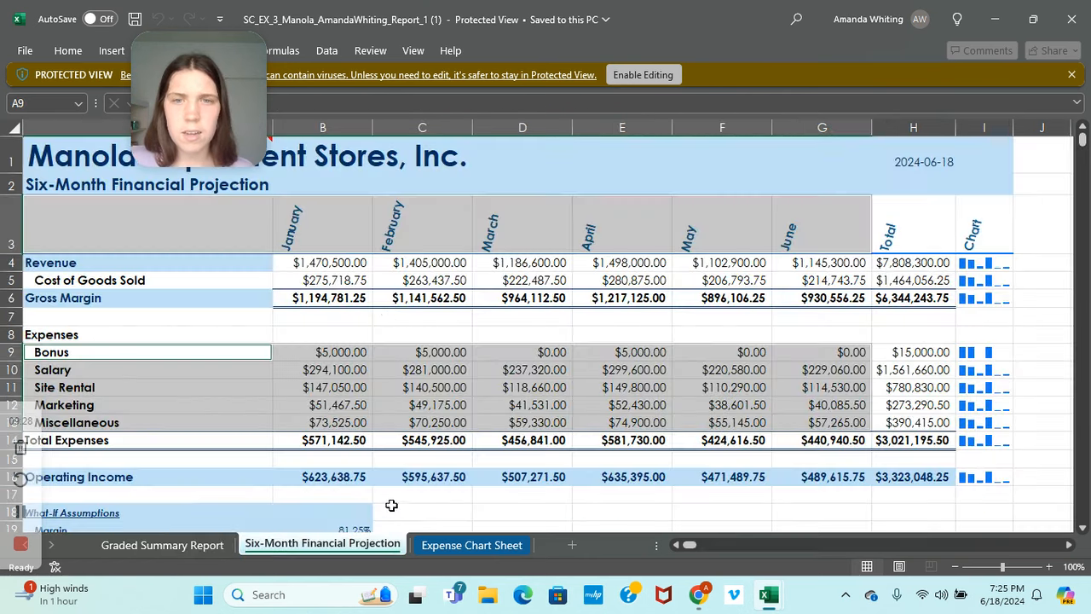
left_click_drag(874, 113, 920, 125)
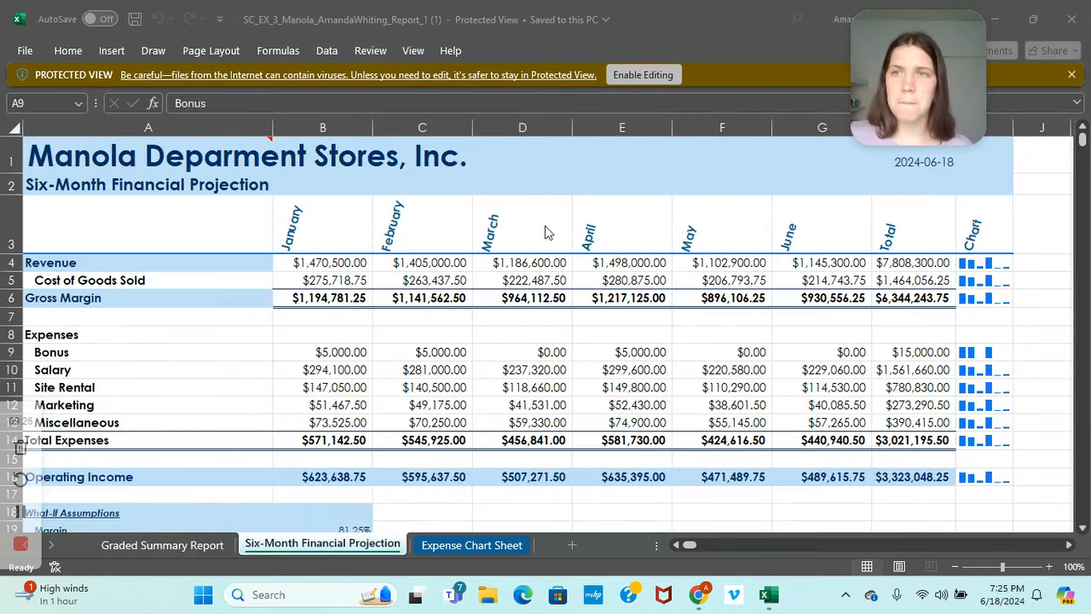
left_click(158, 545)
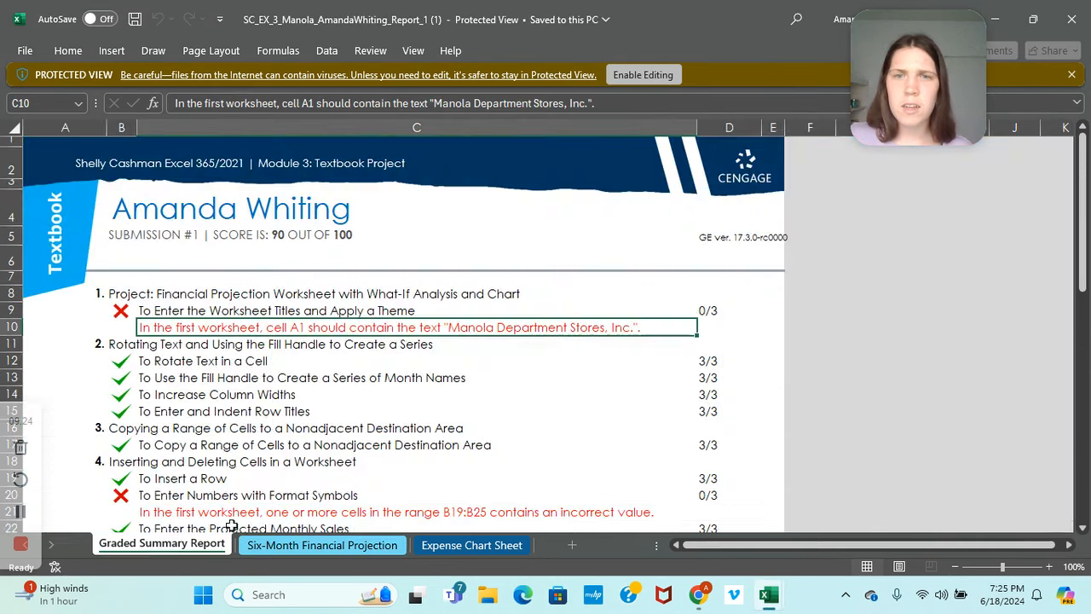
Enable editing in the report workbook and correct the title in cell A1 of the projection sheet to "Manola Department Stores, Inc.".
left_click(643, 75)
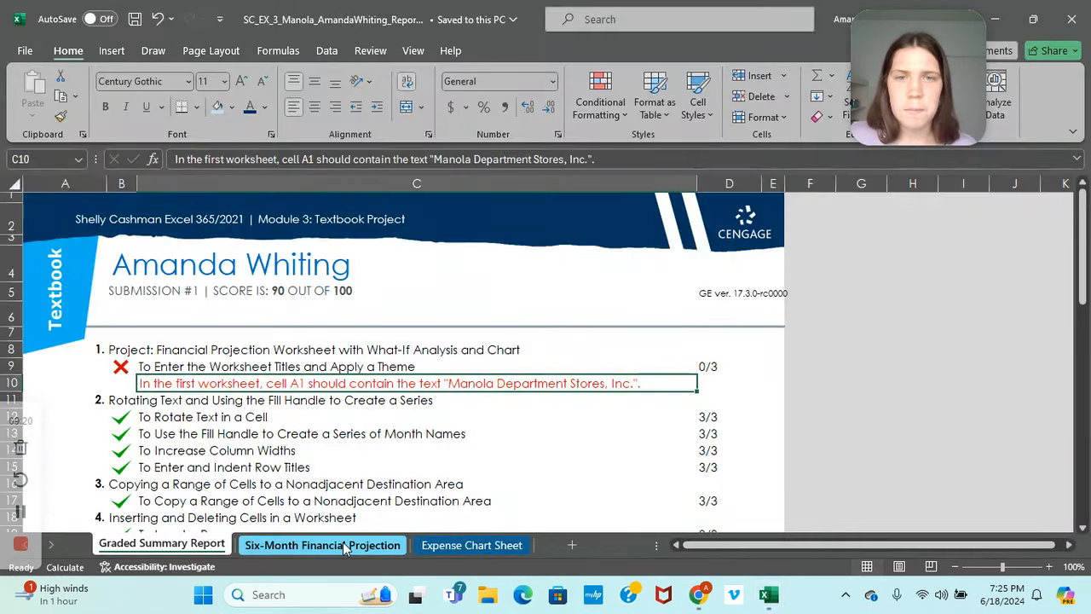
left_click(358, 544)
scroll(256, 302, "up", 1)
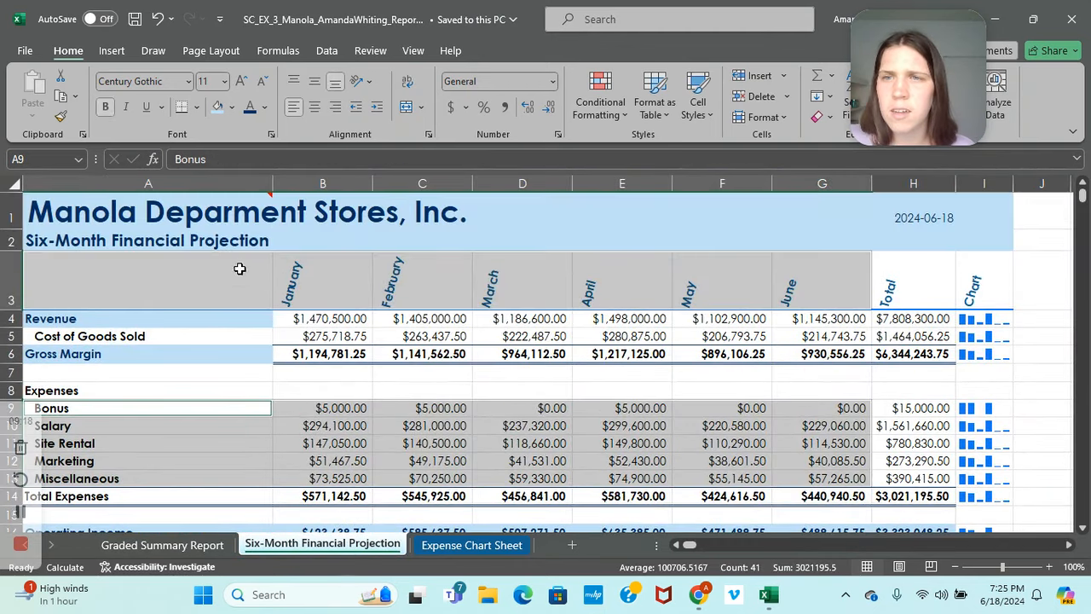
double_click(234, 217)
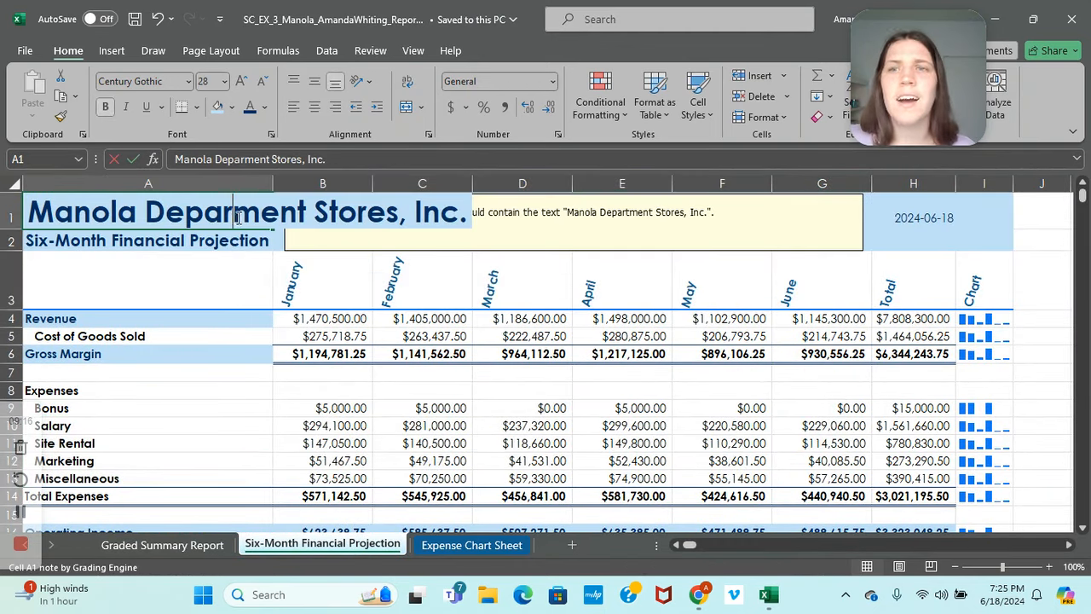
key("Return")
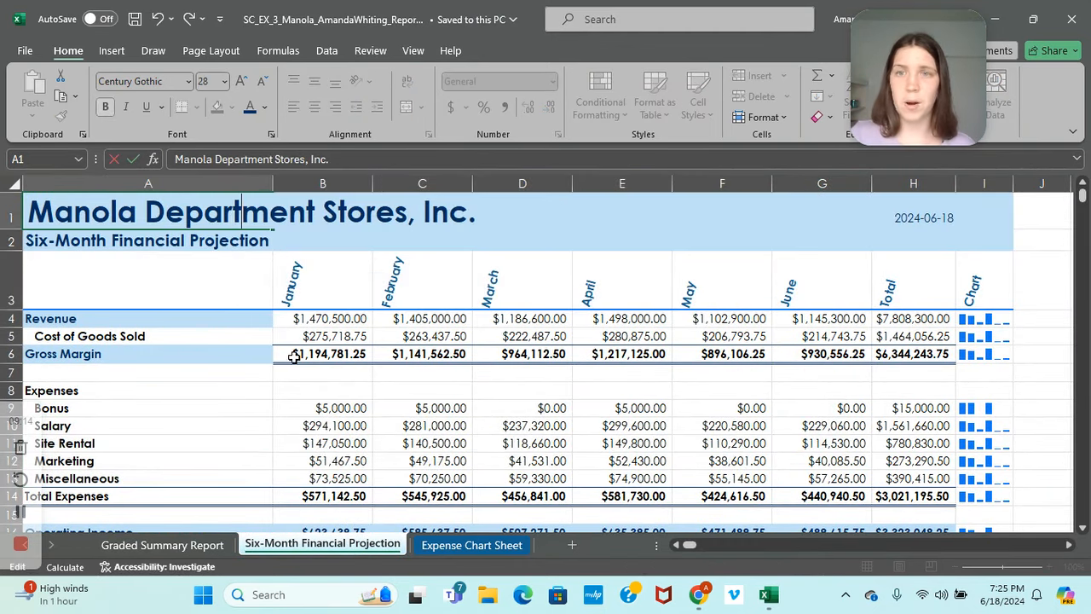
left_click(229, 480)
Check the What-If Assumptions values, including the Bonus cell B20, against the report's feedback on the range B19:B25.
left_click(197, 547)
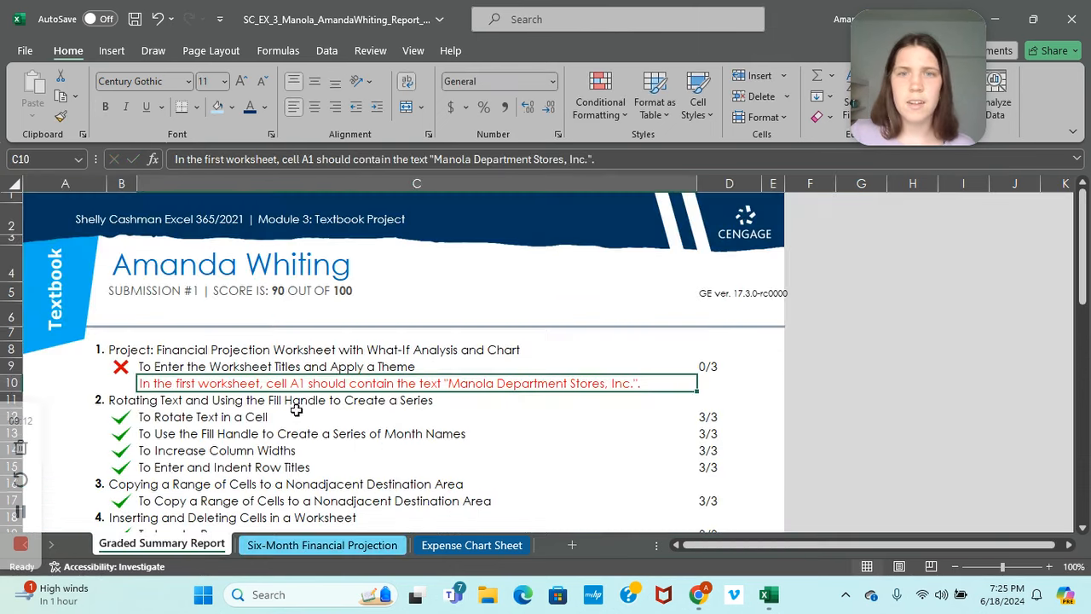
left_click(335, 547)
left_click(224, 548)
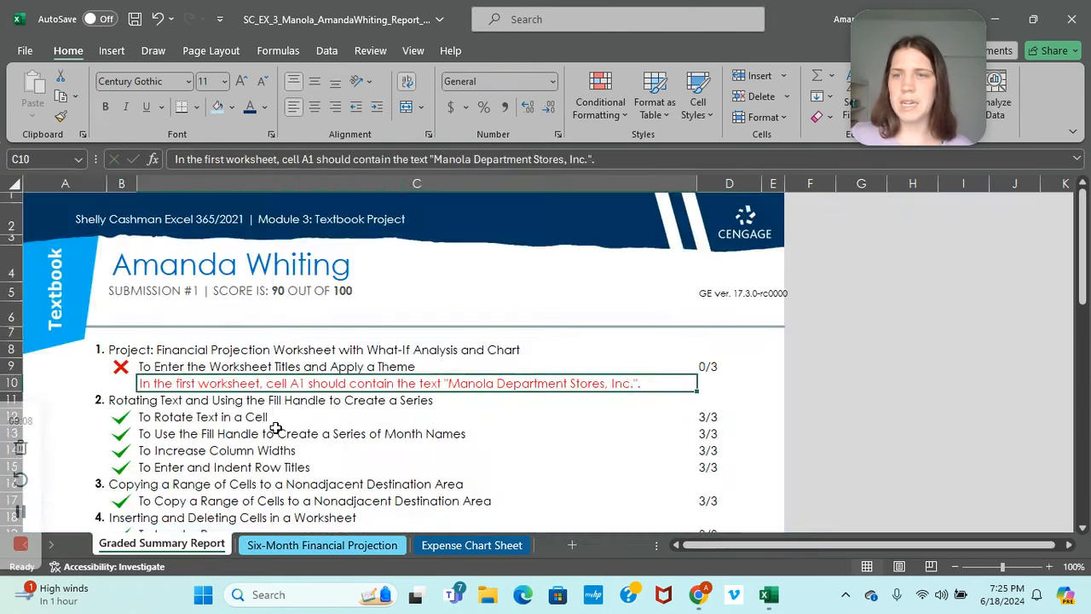
scroll(272, 426, "down", 3)
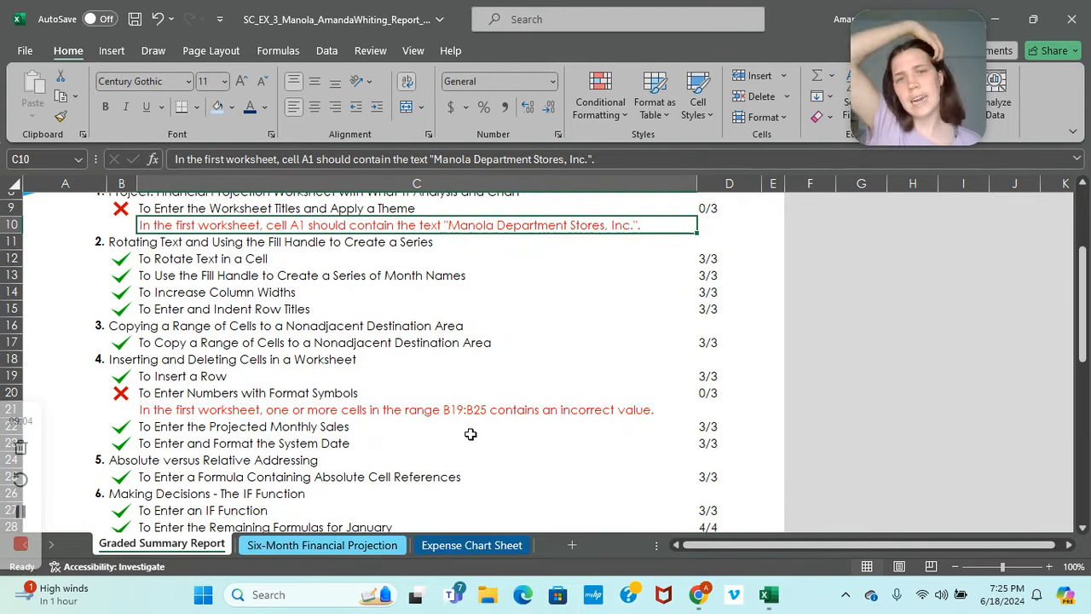
left_click(324, 546)
scroll(168, 421, "down", 1)
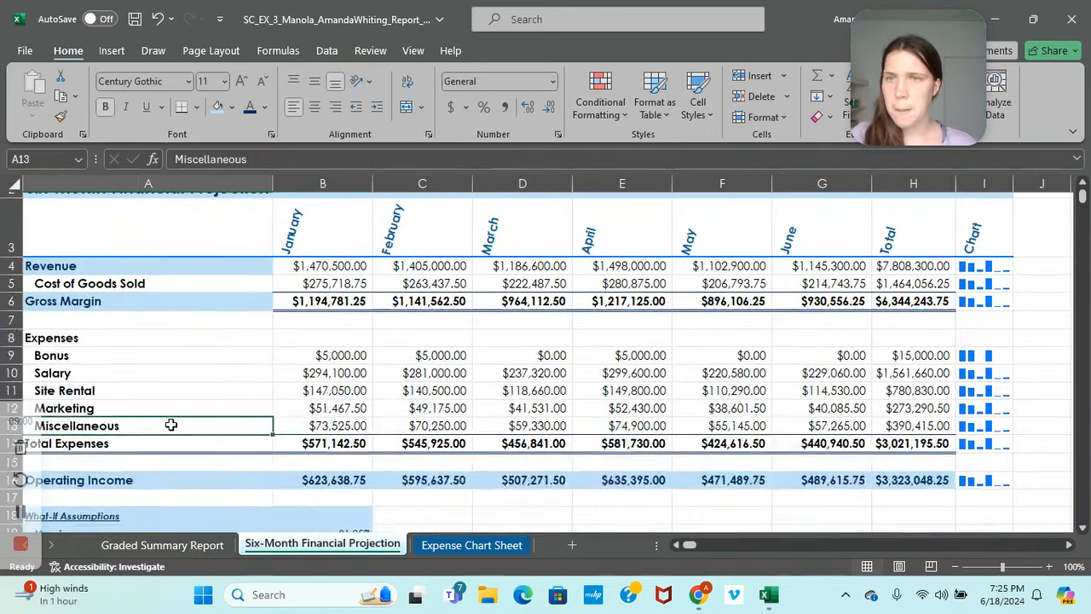
scroll(337, 411, "down", 2)
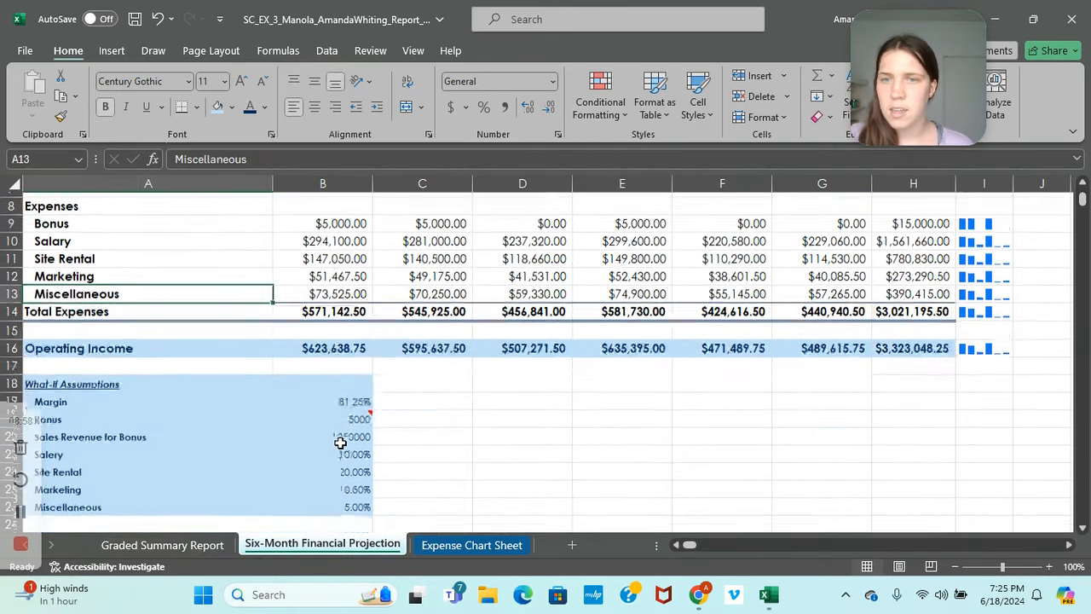
left_click(341, 393)
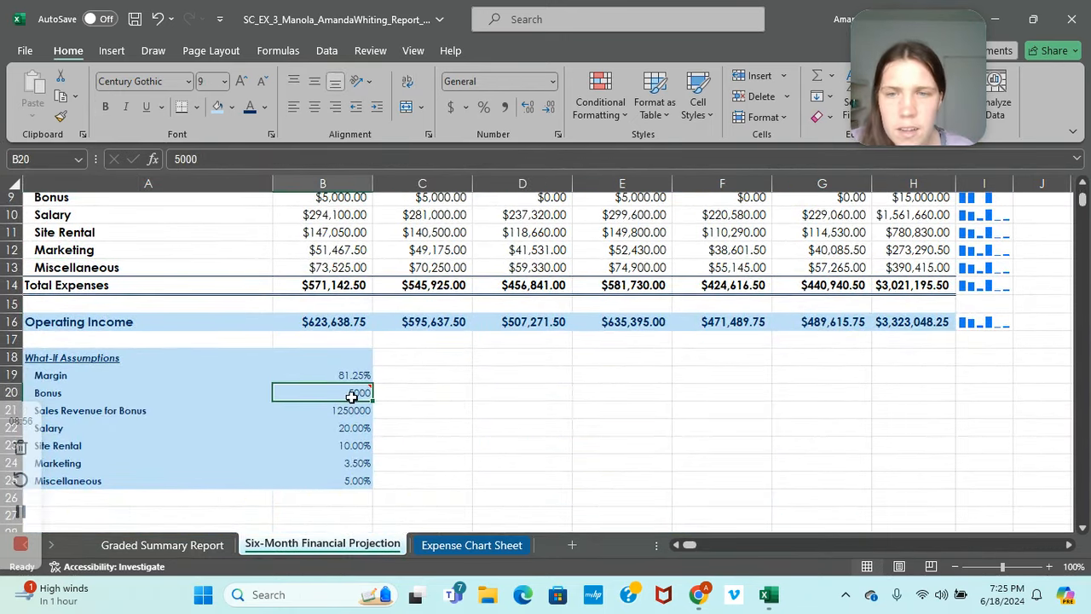
mouse_move(352, 396)
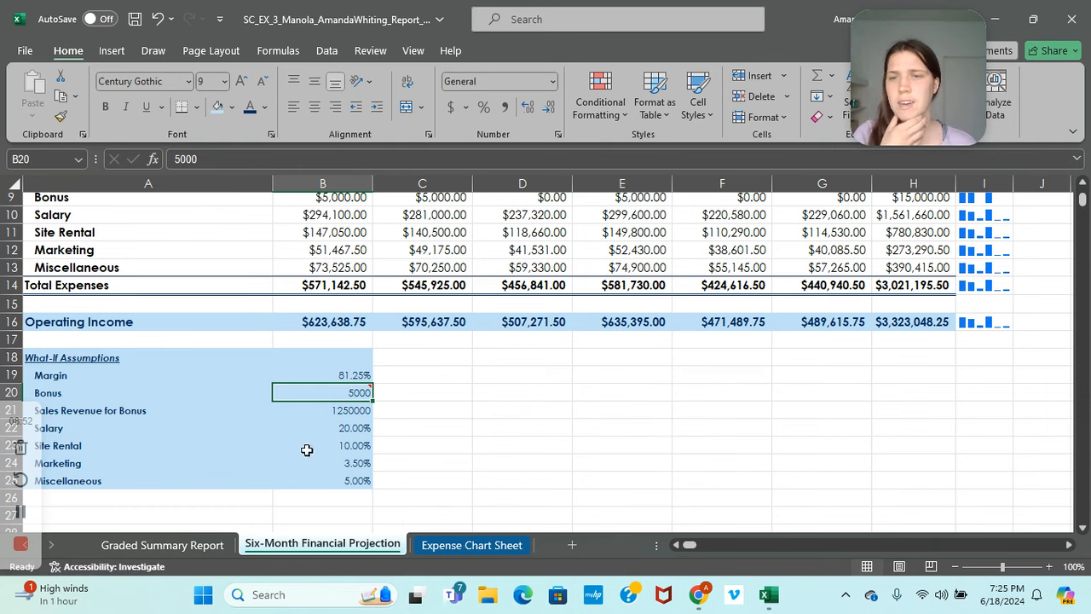
Check the report's feedback on the axis number format against the vertical axis number settings in Expense Chart Sheet.
left_click(205, 545)
scroll(390, 418, "down", 9)
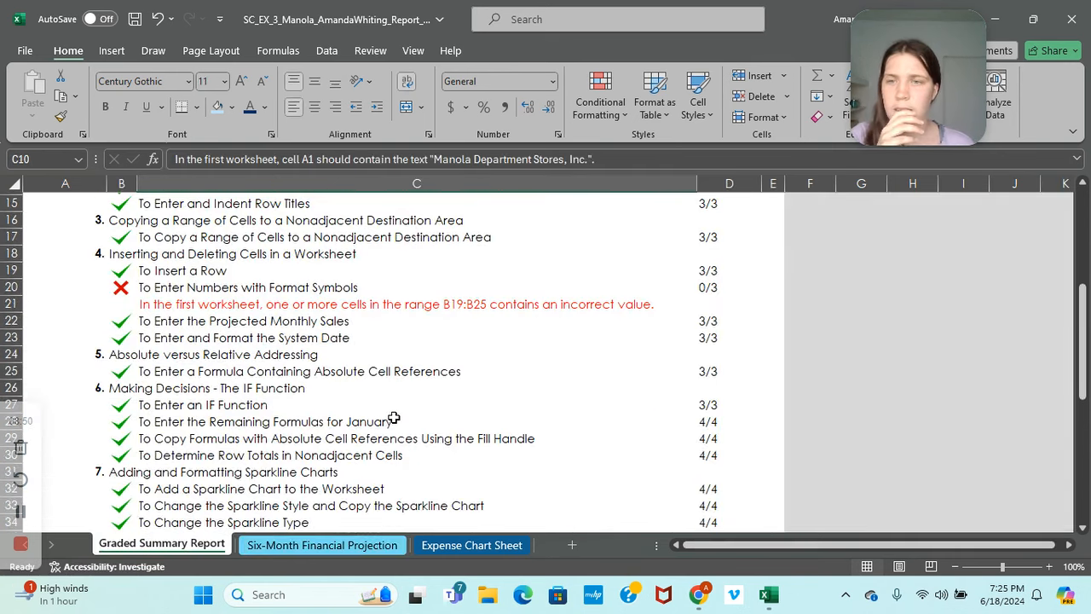
scroll(393, 418, "down", 2)
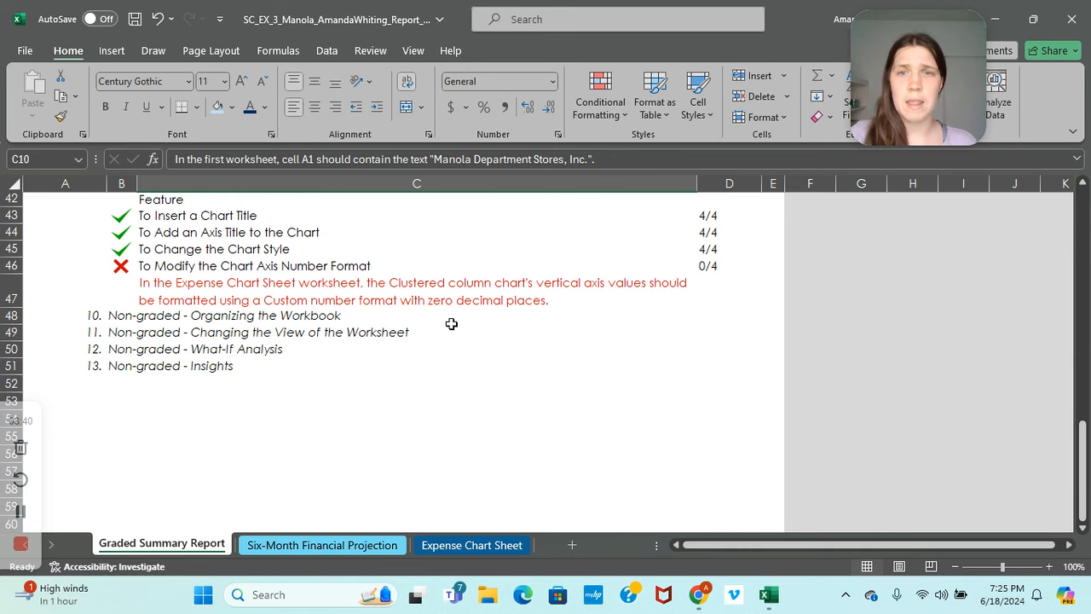
left_click(458, 547)
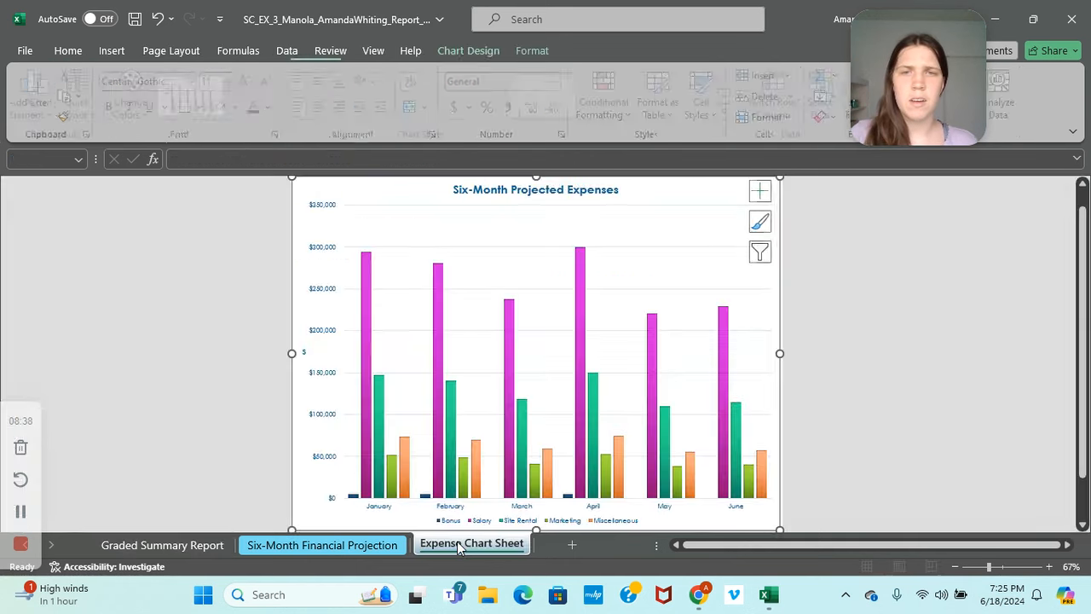
left_click(320, 378)
double_click(321, 377)
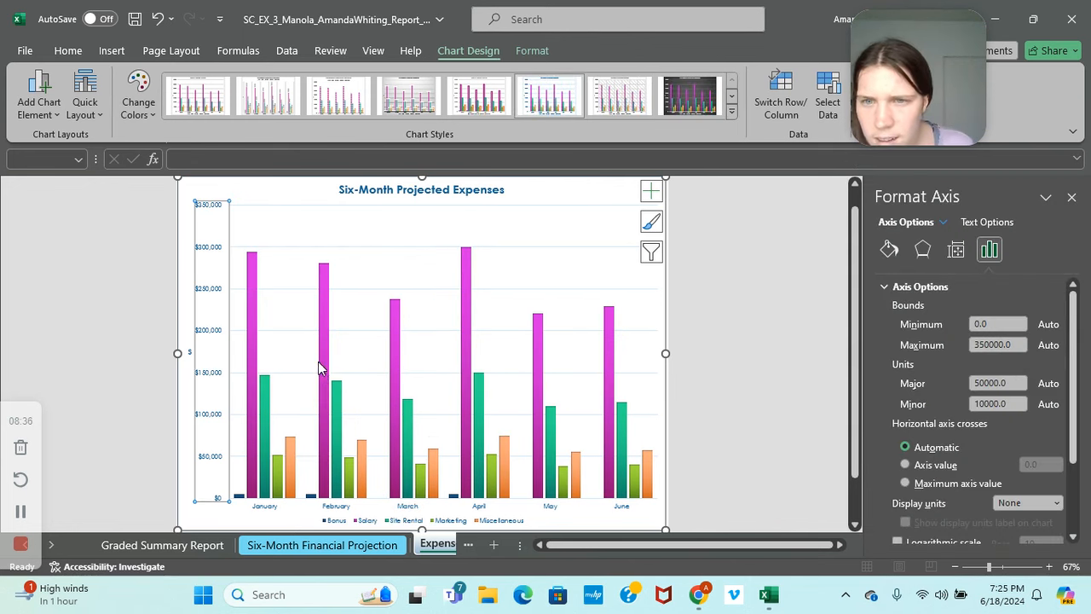
scroll(980, 432, "down", 3)
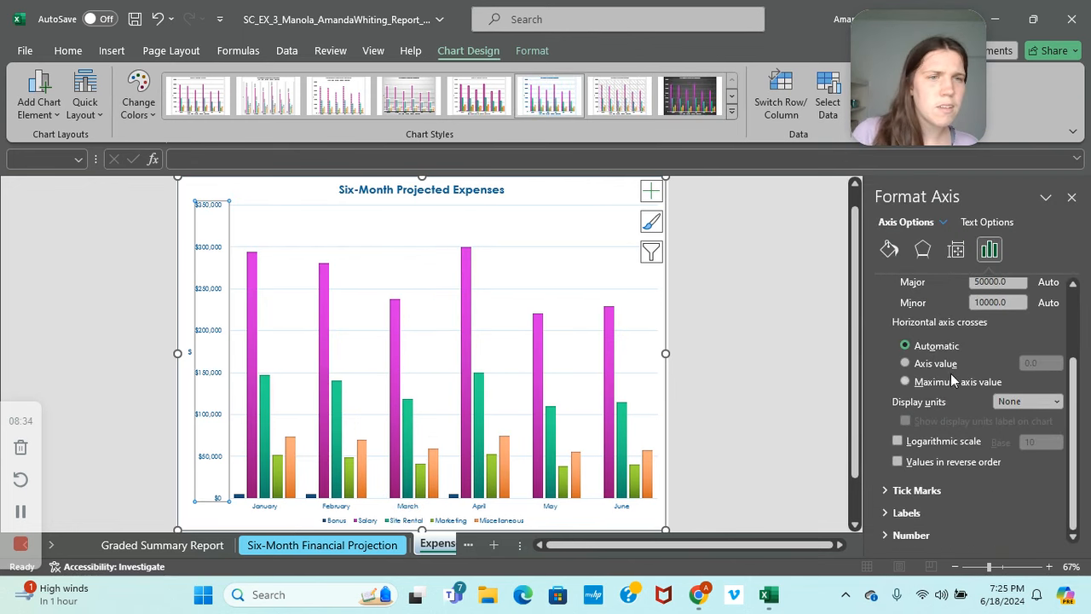
left_click(910, 536)
scroll(960, 397, "down", 2)
scroll(984, 379, "down", 1)
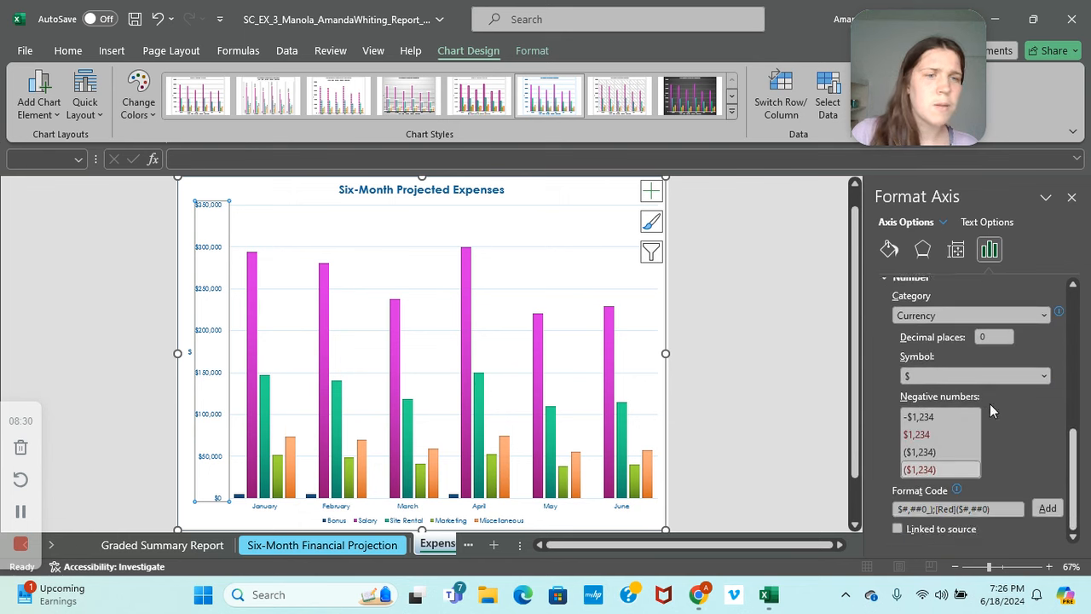
left_click(992, 336)
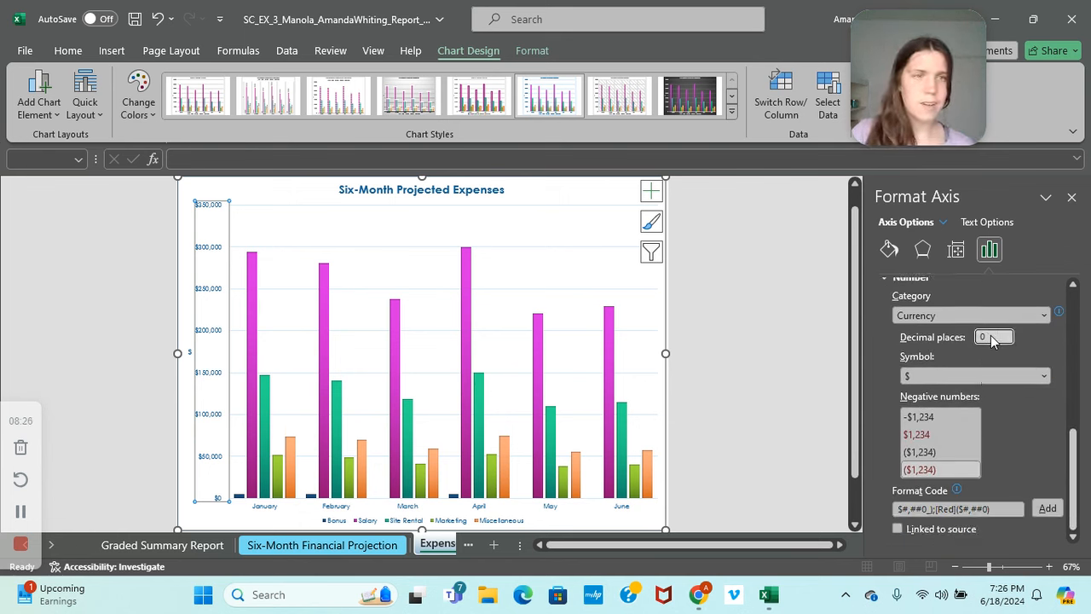
left_click(774, 317)
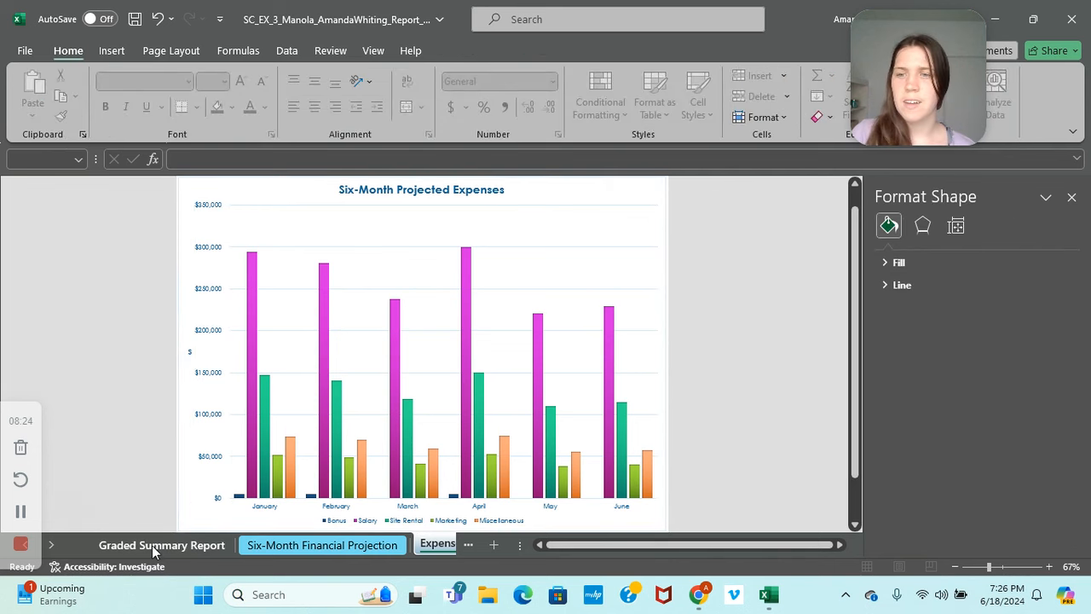
Look back through the Graded Summary Report for the items marked as incorrect.
left_click(156, 545)
scroll(205, 383, "down", 20)
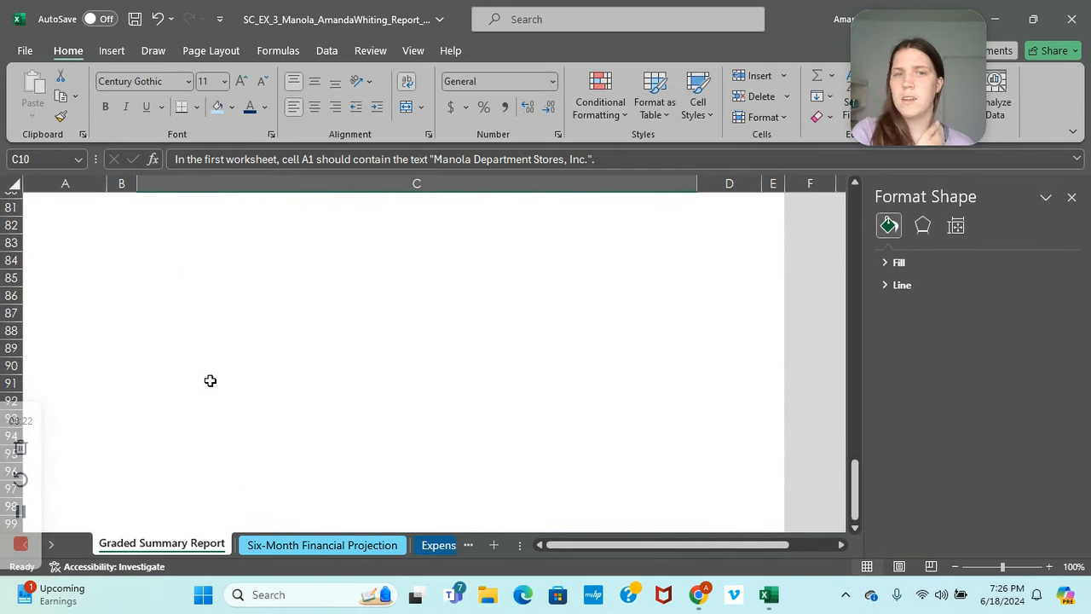
scroll(203, 376, "up", 20)
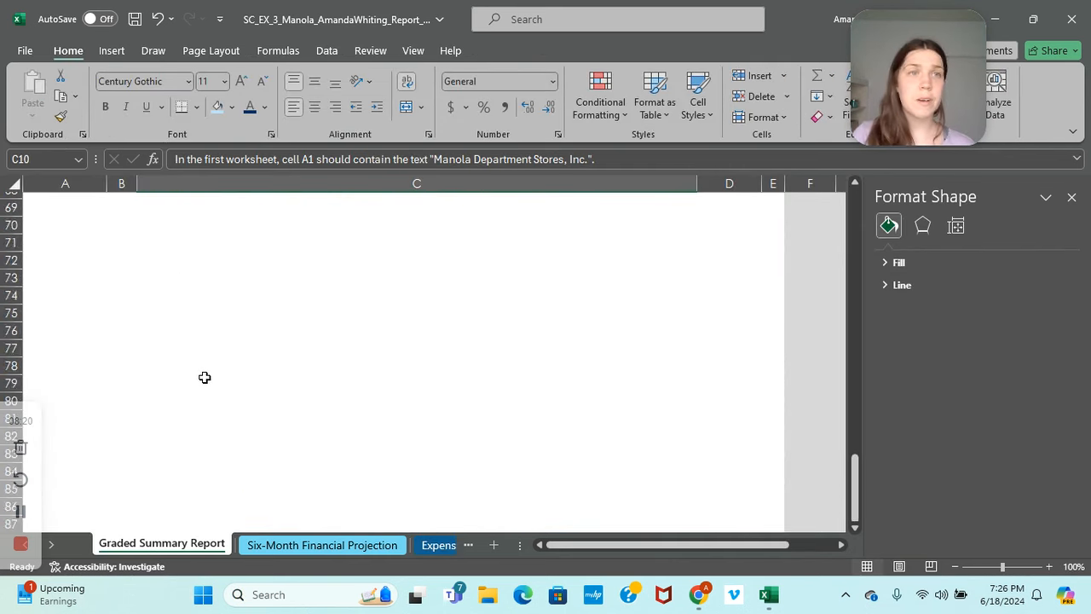
scroll(204, 377, "up", 5)
scroll(201, 388, "down", 5)
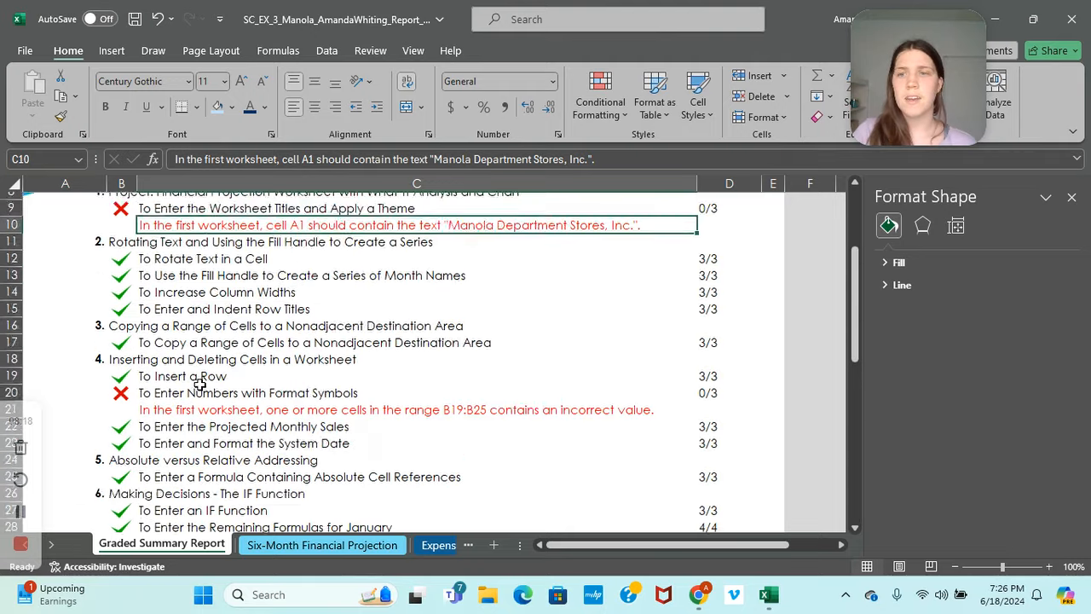
left_click(20, 510)
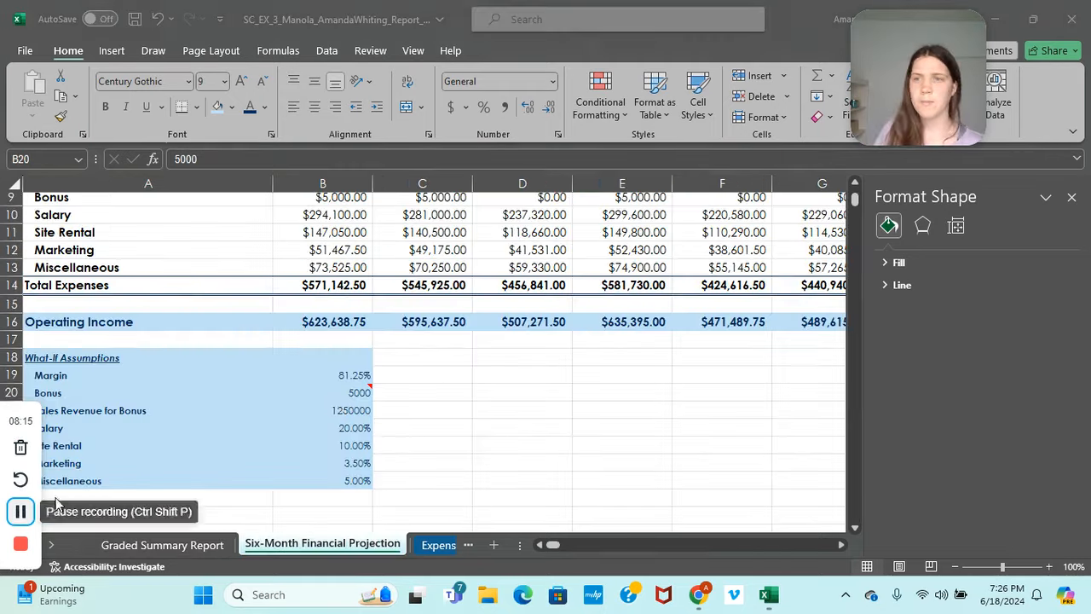
Format the Bonus and Sales Revenue for Bonus values in B20:B21 as numbers with two decimals, in comma style.
left_click(360, 394)
double_click(359, 393)
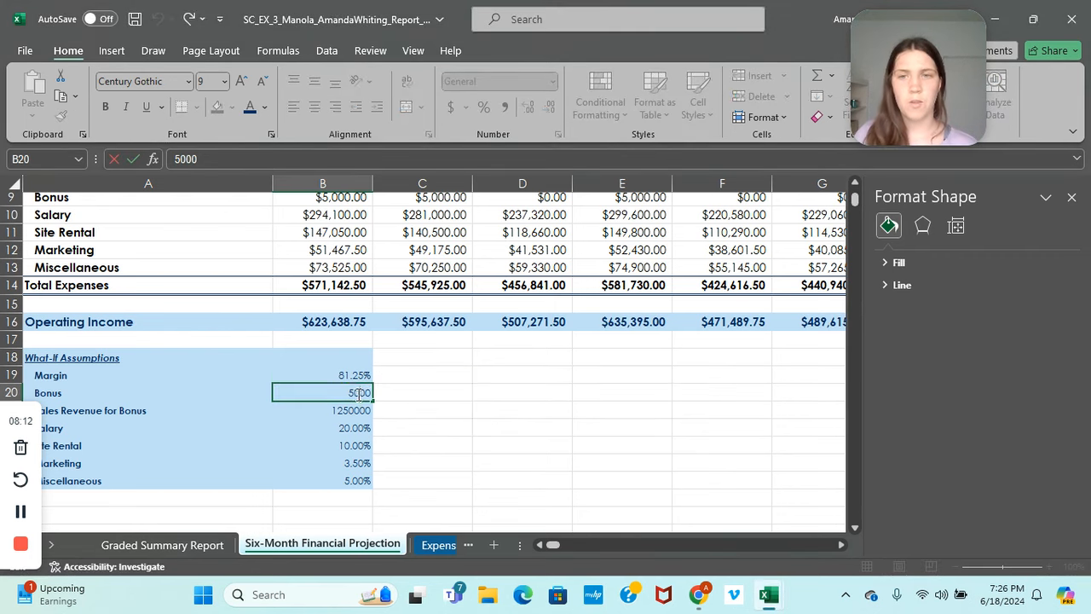
key("Escape")
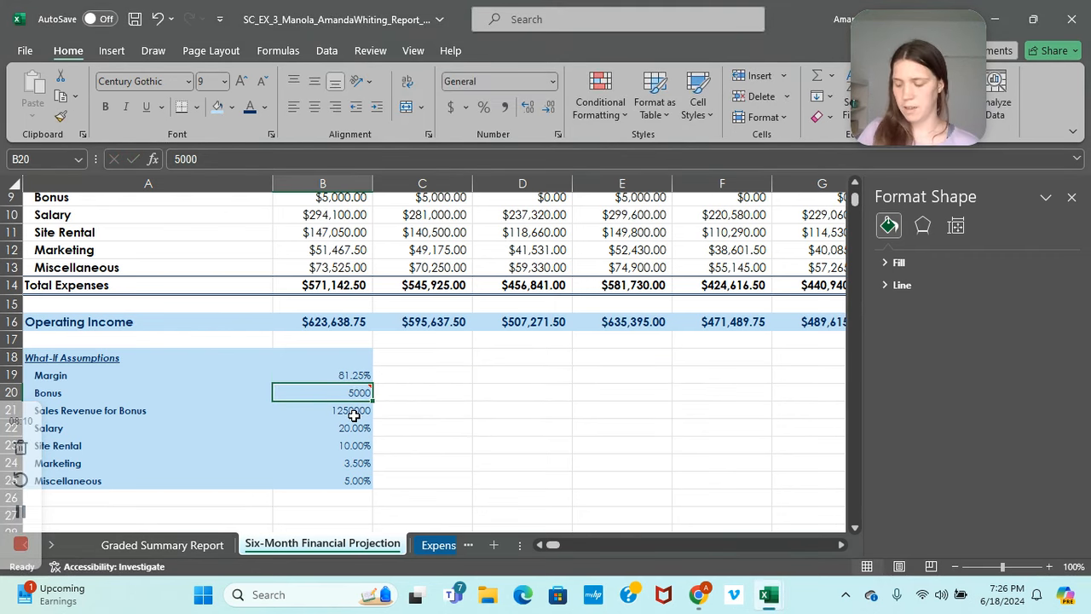
left_click(345, 411, "shift")
right_click(345, 414)
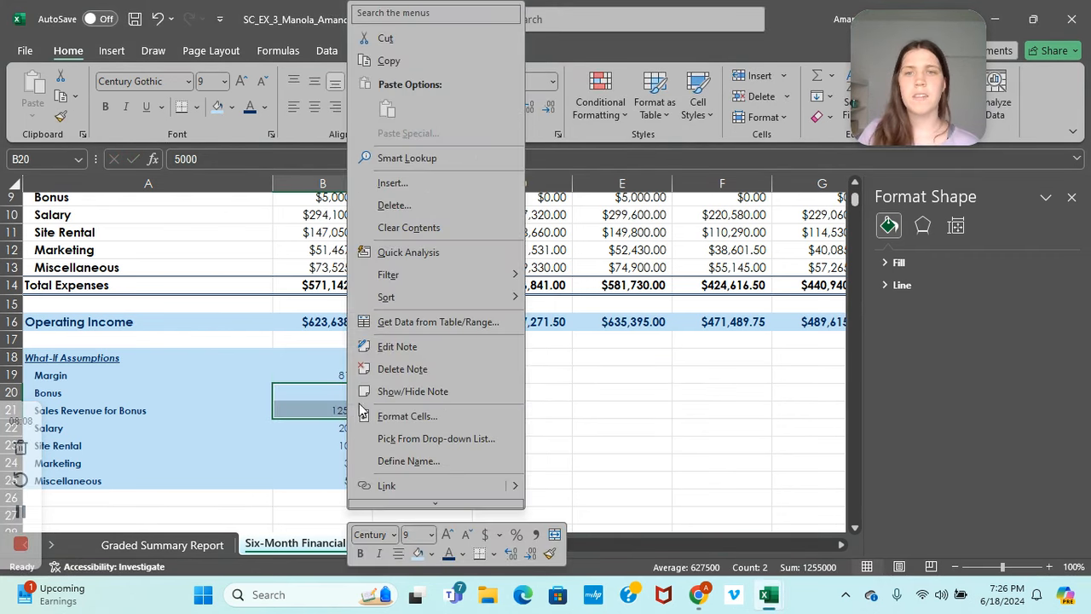
left_click(408, 418)
left_click(246, 269)
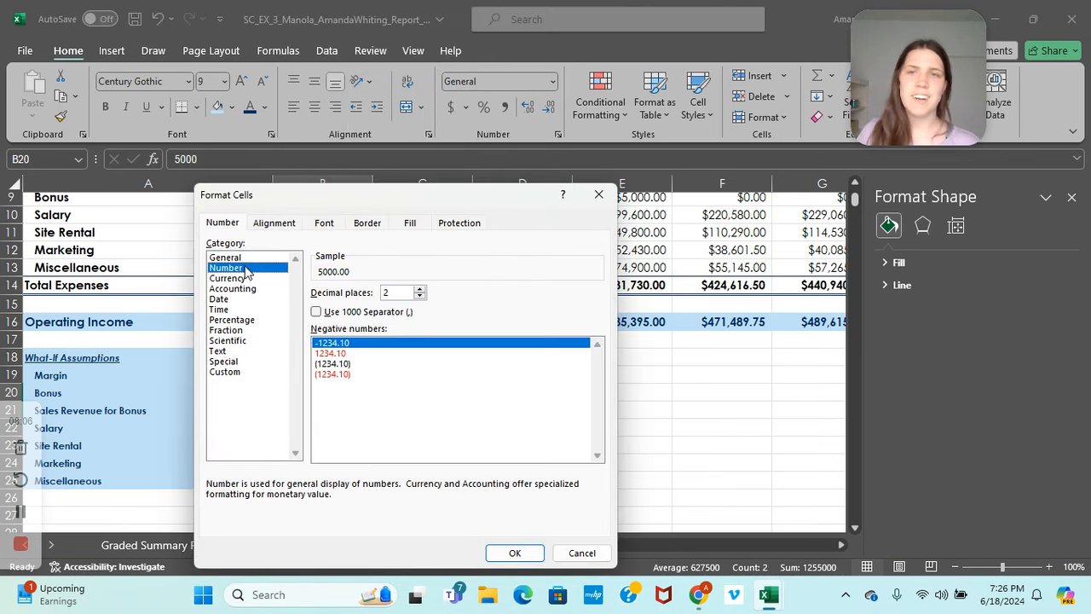
left_click(507, 552)
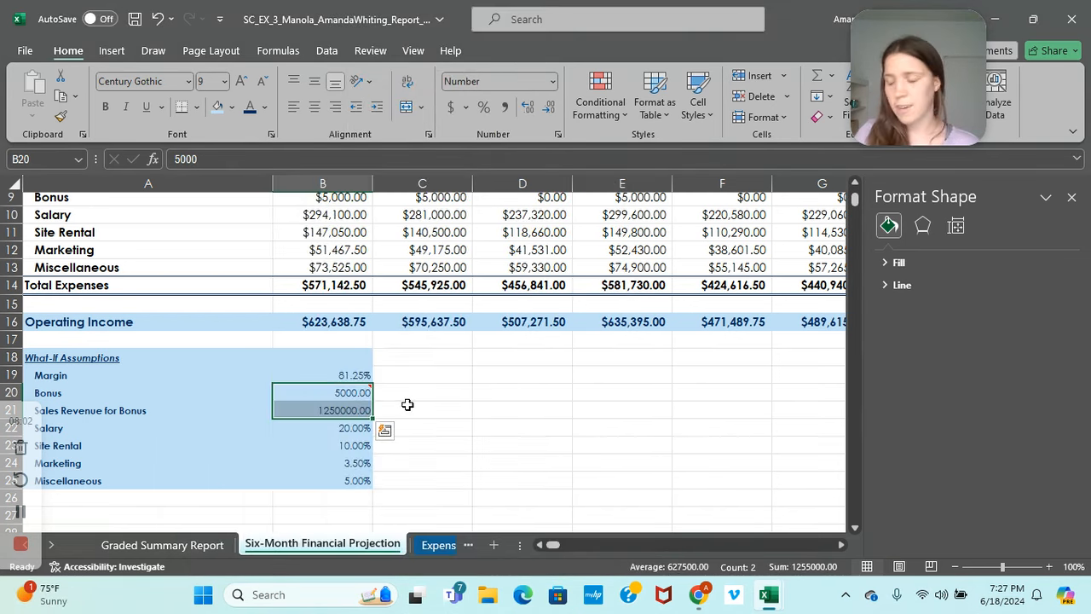
left_click(504, 109)
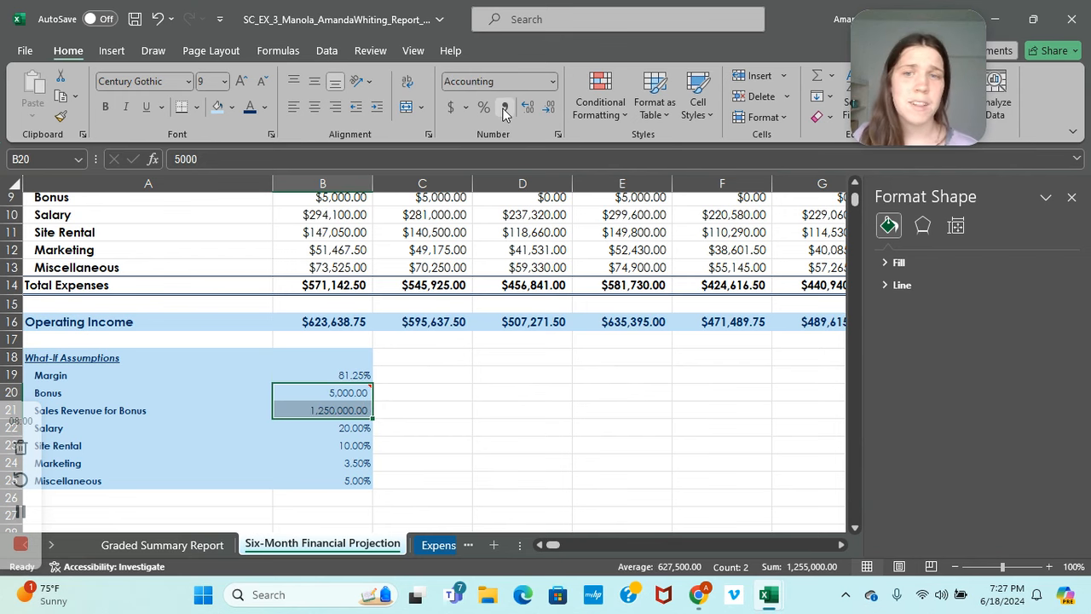
left_click(22, 512)
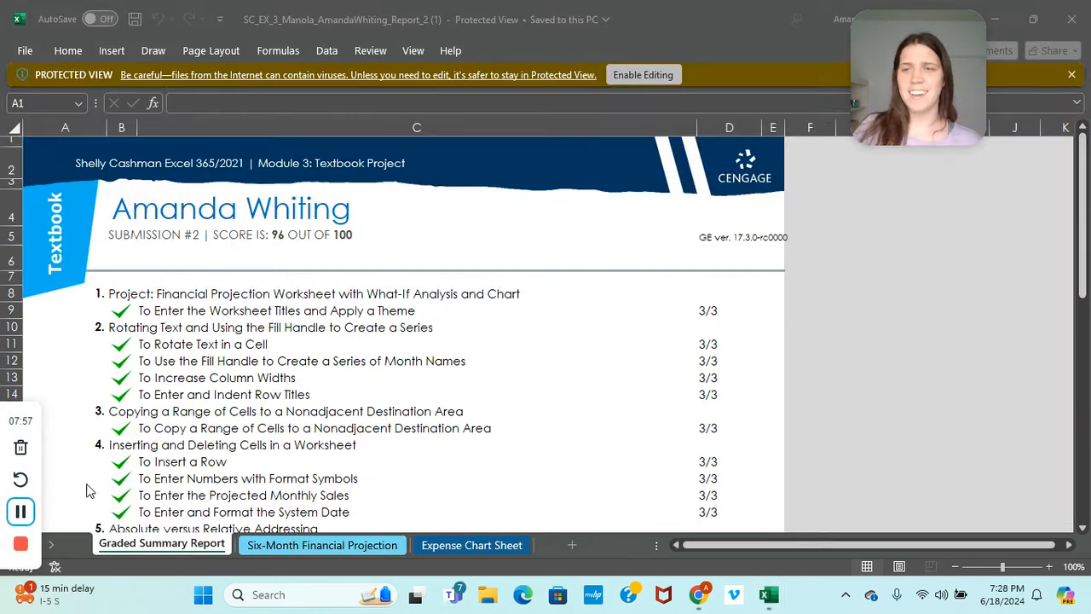
Review the second submission's Graded Summary Report for remaining errors and compare its axis number format feedback with the chart's vertical axis.
scroll(354, 408, "down", 10)
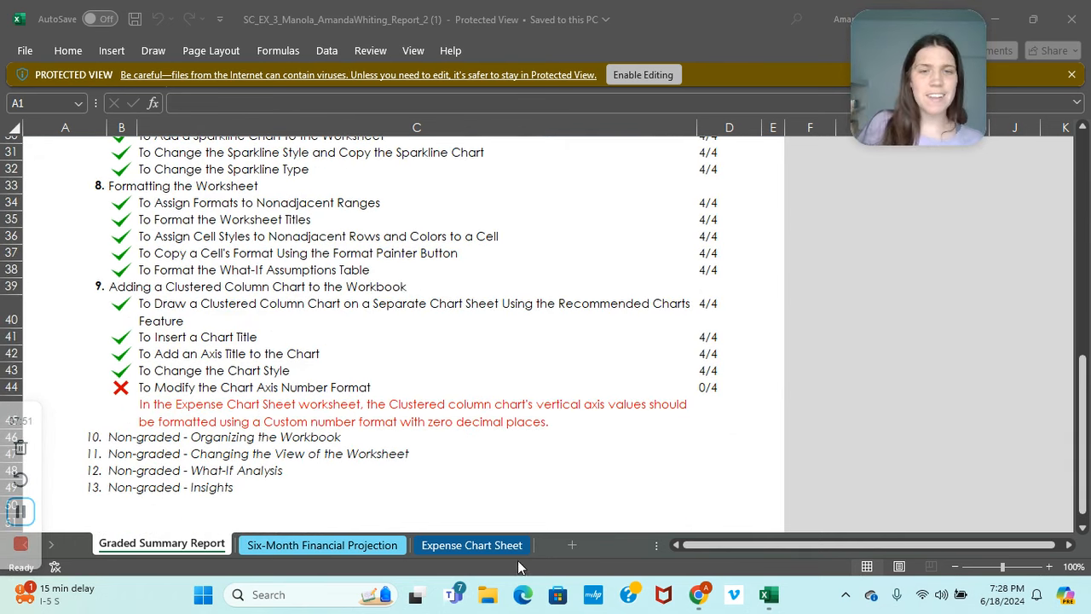
left_click(490, 547)
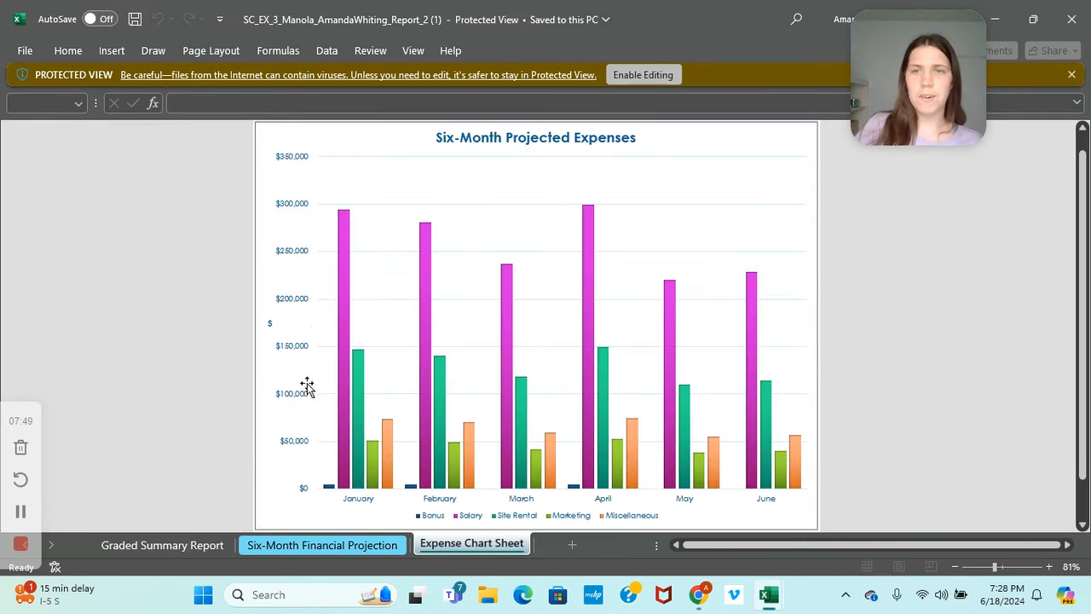
left_click(173, 547)
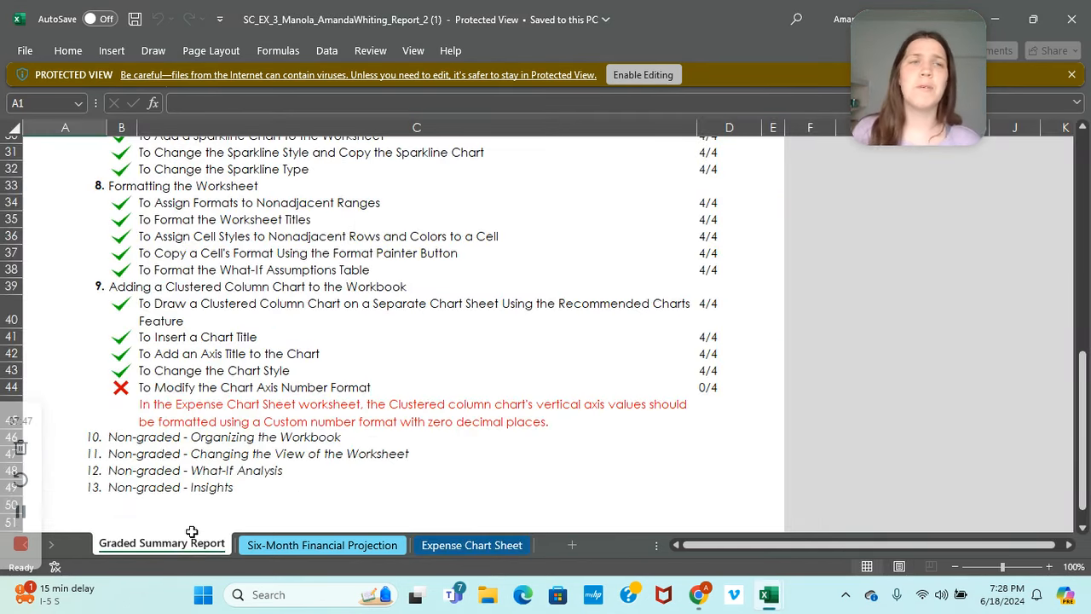